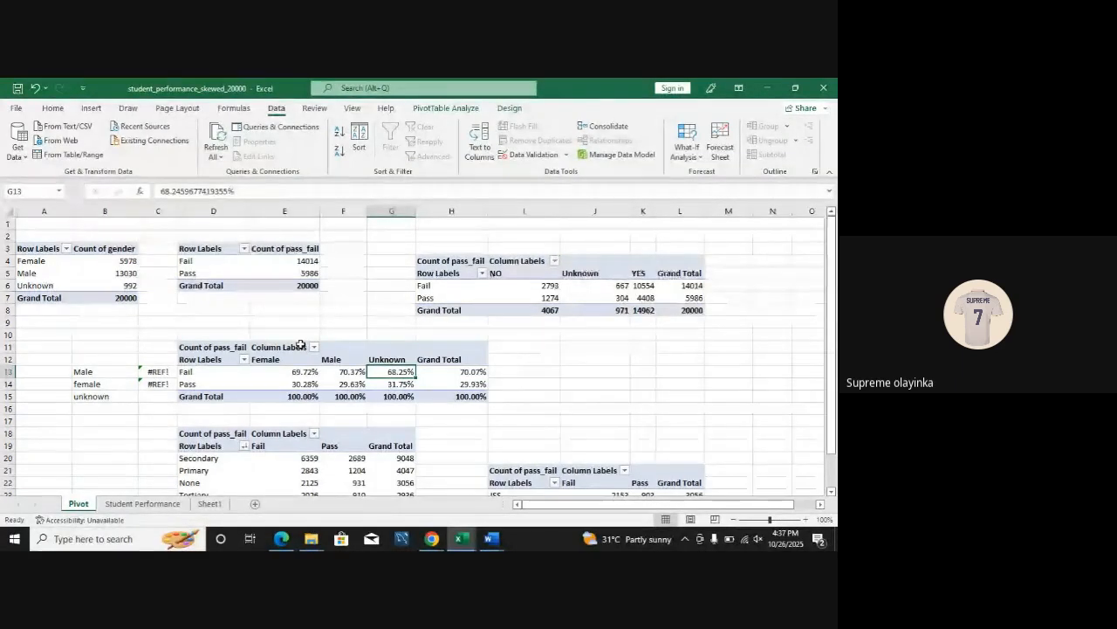
Step: Review the Student Performance sheet of the previously processed workbook
left_click(164, 510)
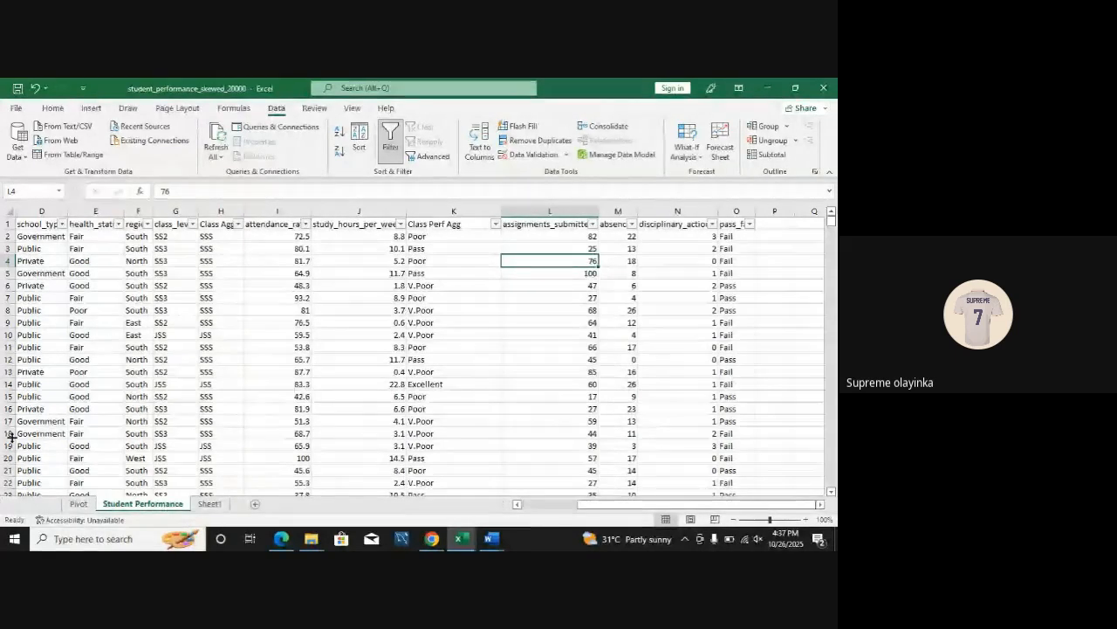
left_click(9, 212)
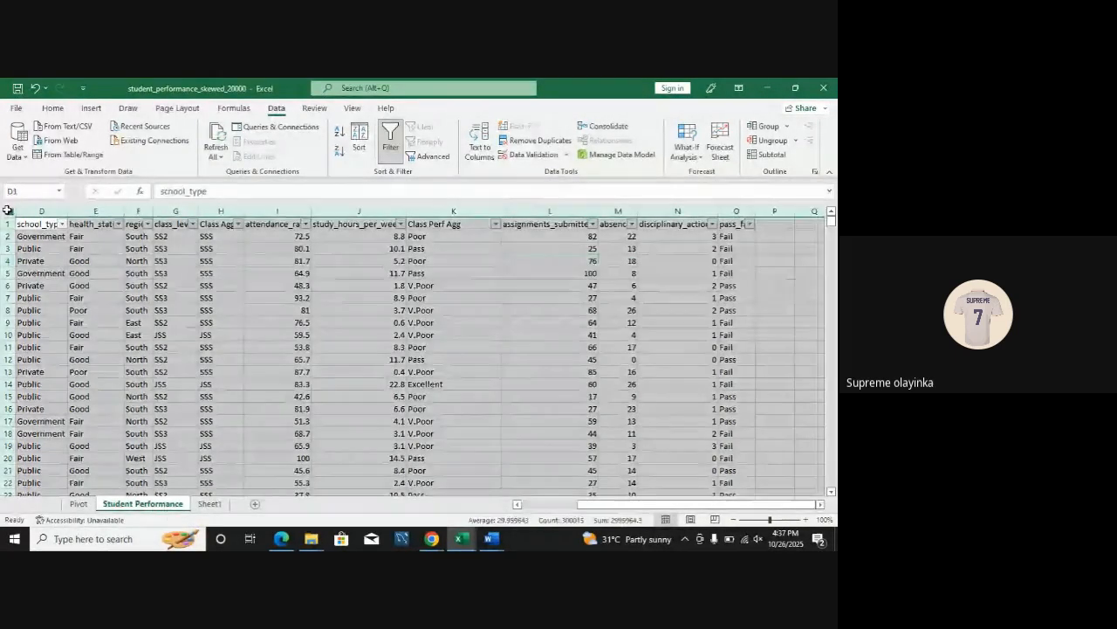
left_click(180, 321)
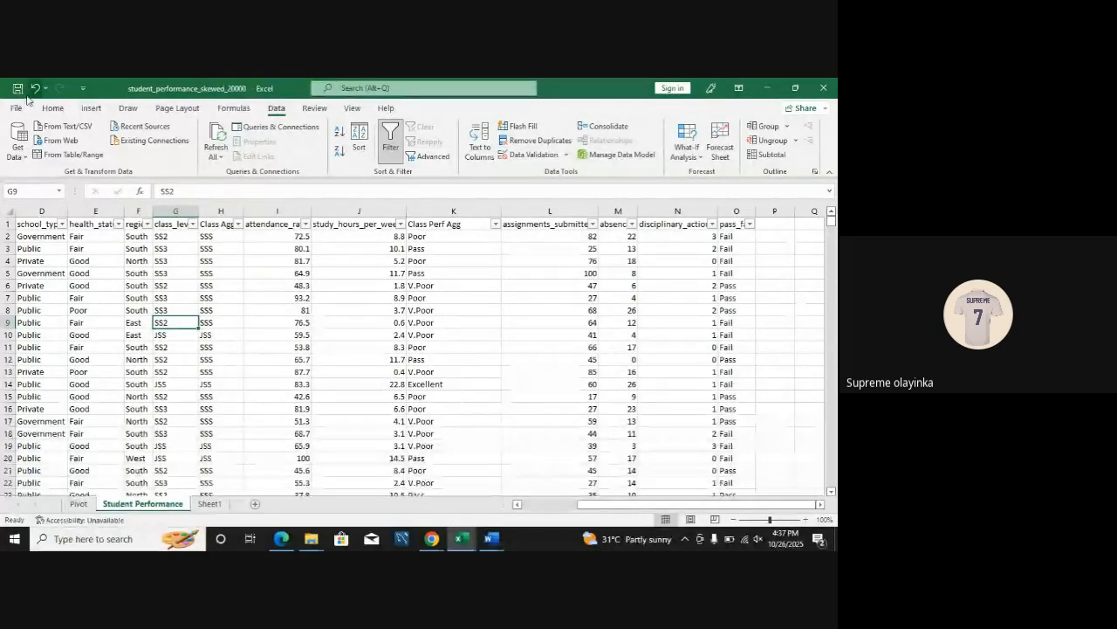
left_click(53, 108)
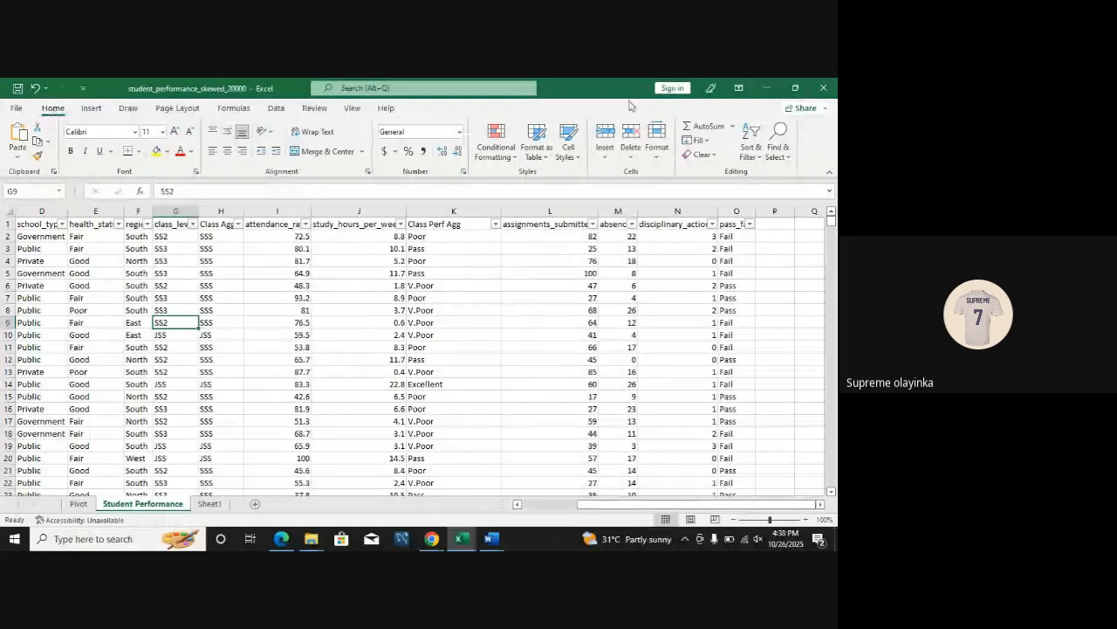
Step: Close the student_performance_skewed_20000 and violence_data workbooks without saving their changes
left_click(825, 85)
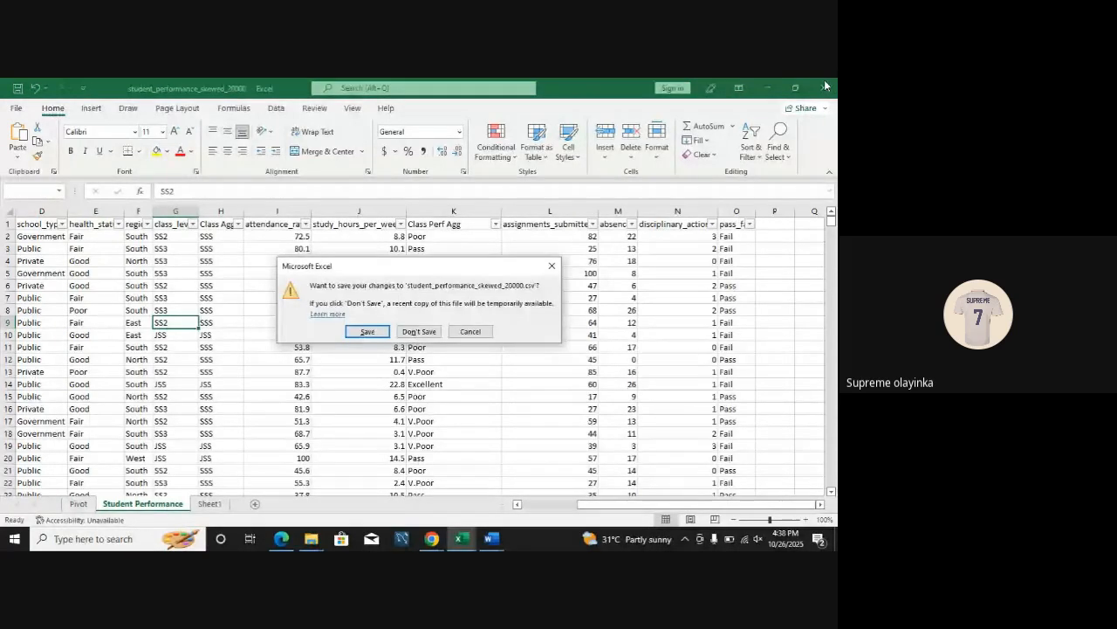
left_click(420, 332)
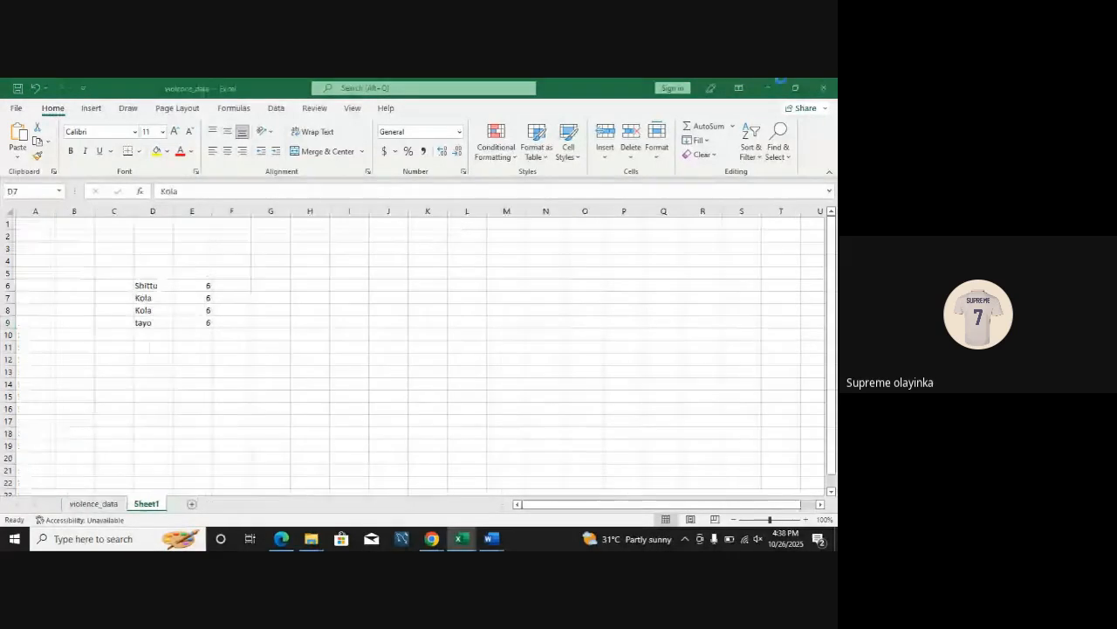
left_click(823, 90)
left_click(419, 332)
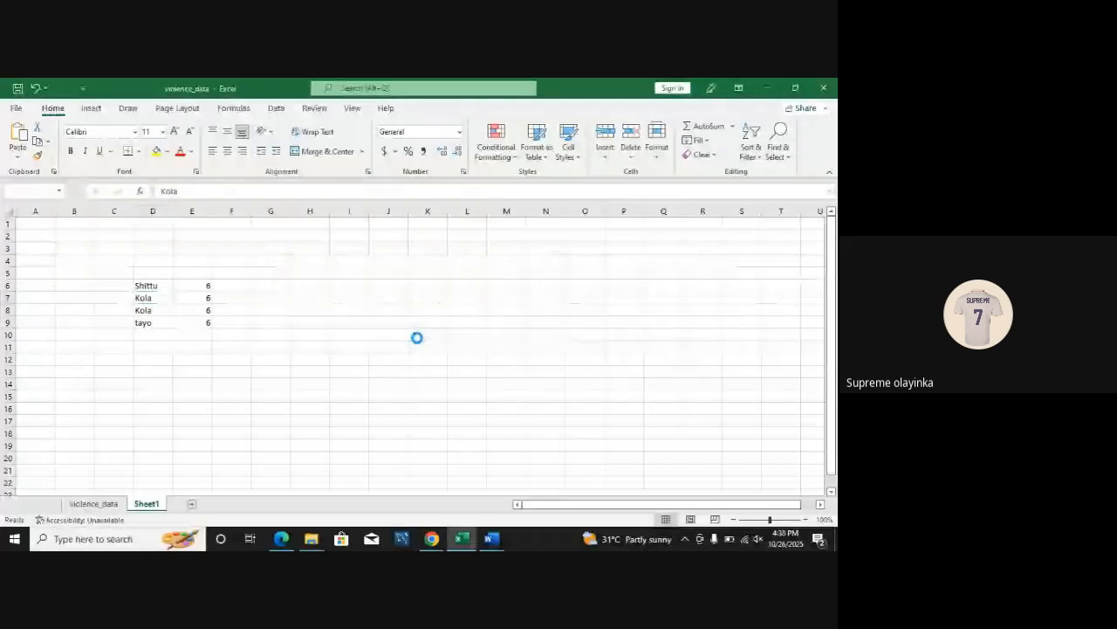
Step: Reopen student_performance_skewed_20000 from the Downloads folder in File Explorer, maximize its window and dismiss the data-loss warning
key("super+d")
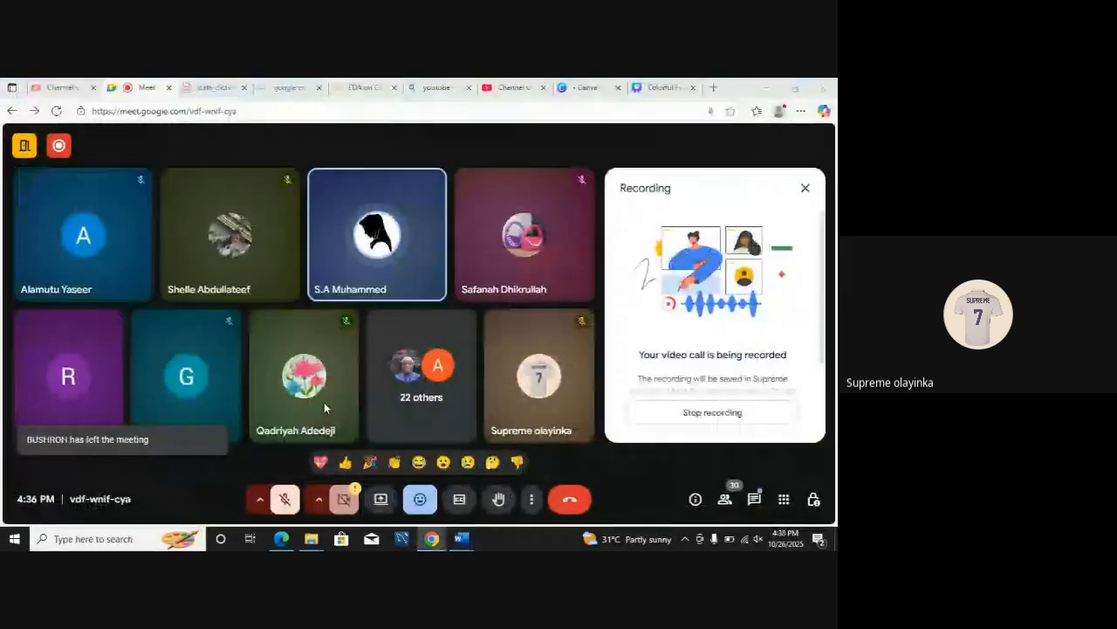
key("super+e")
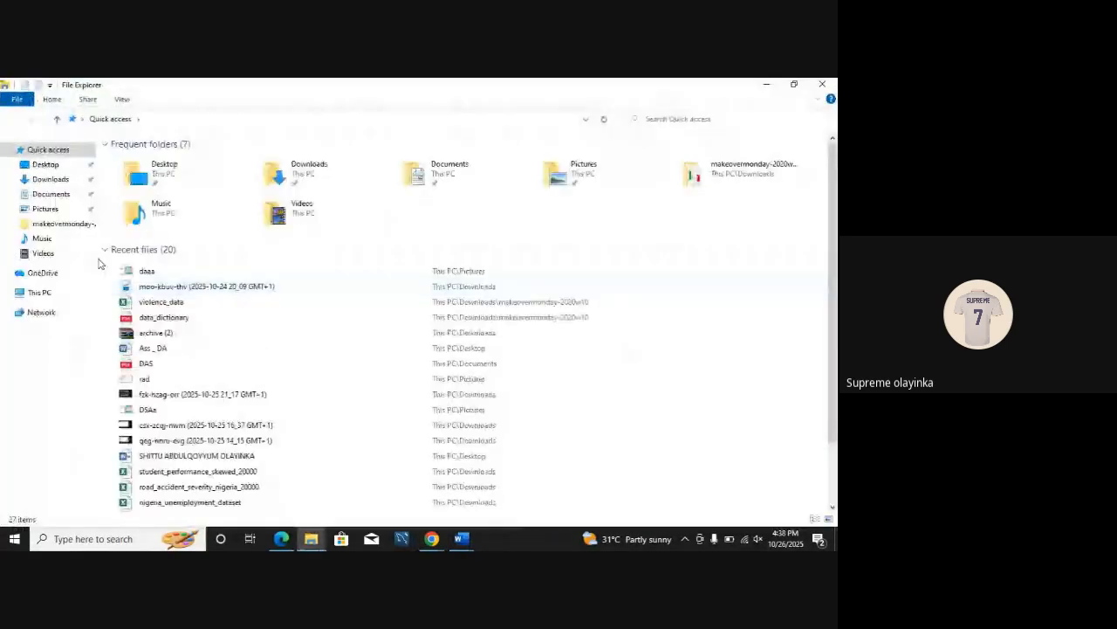
left_click(67, 180)
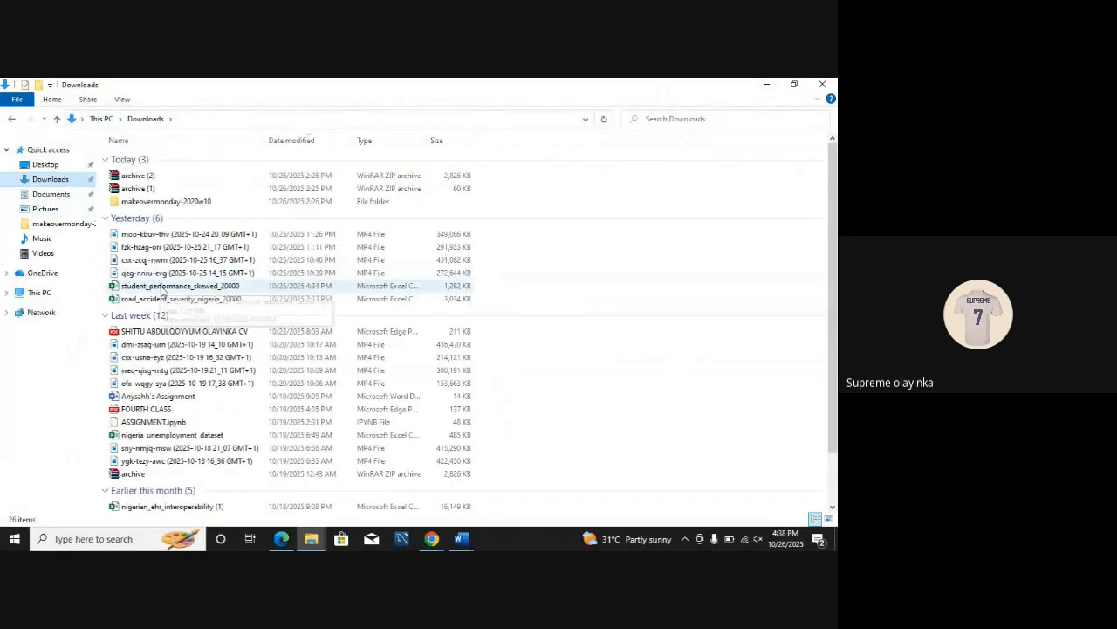
left_click(165, 286)
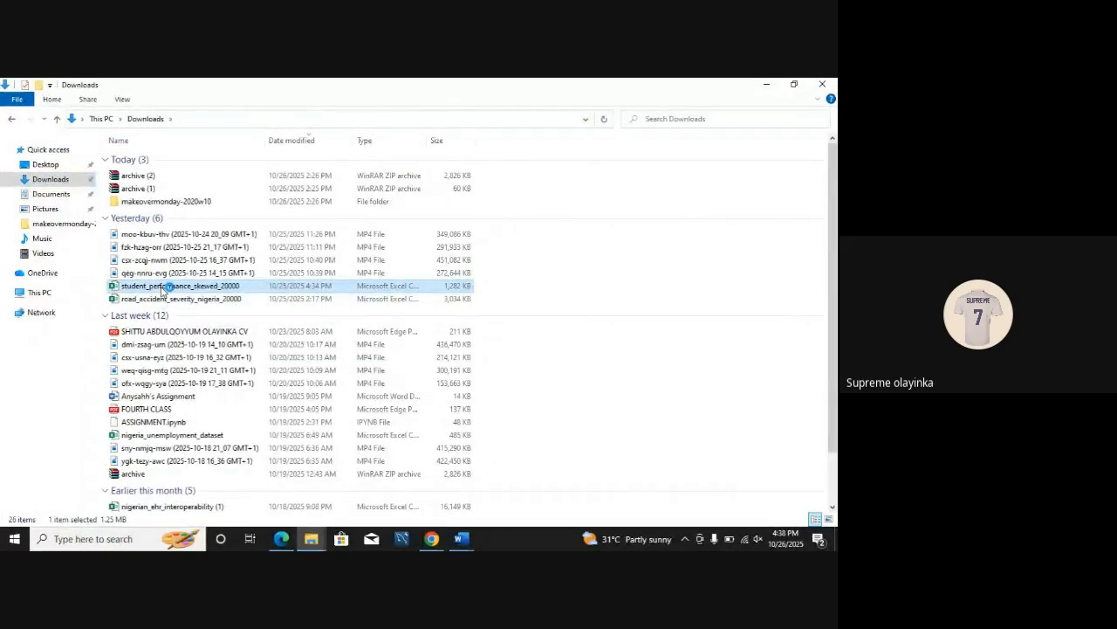
double_click(162, 291)
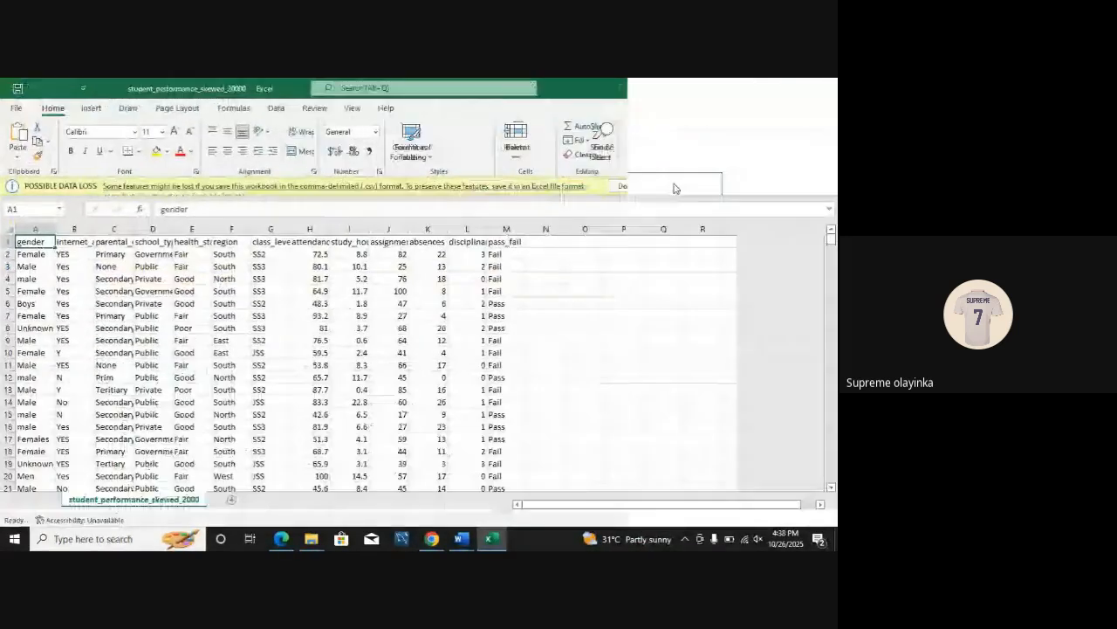
left_click(679, 182)
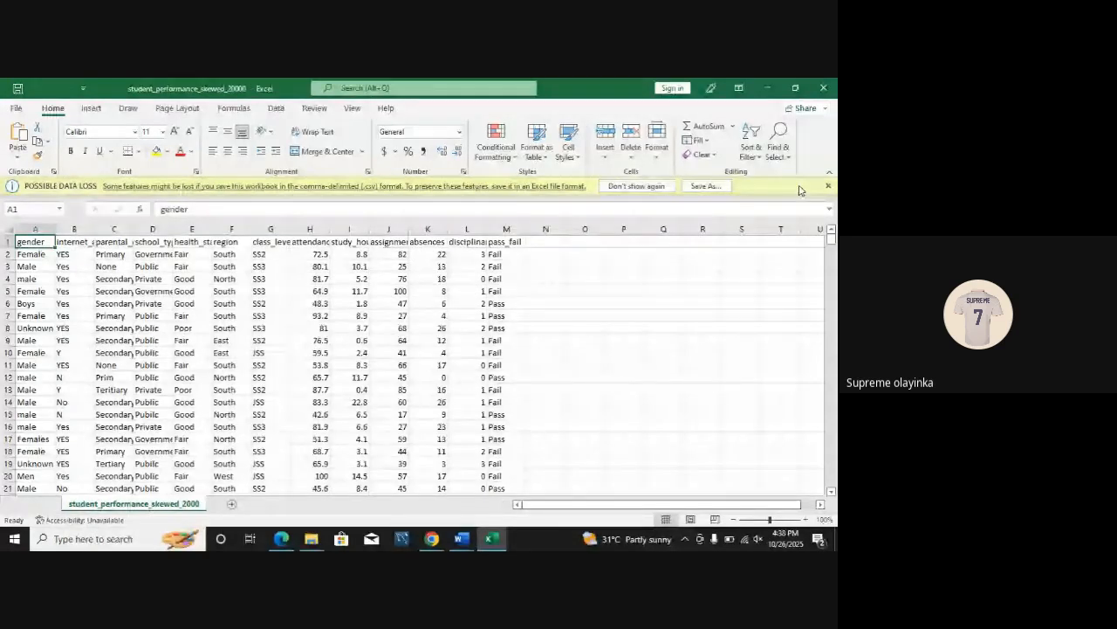
left_click(828, 186)
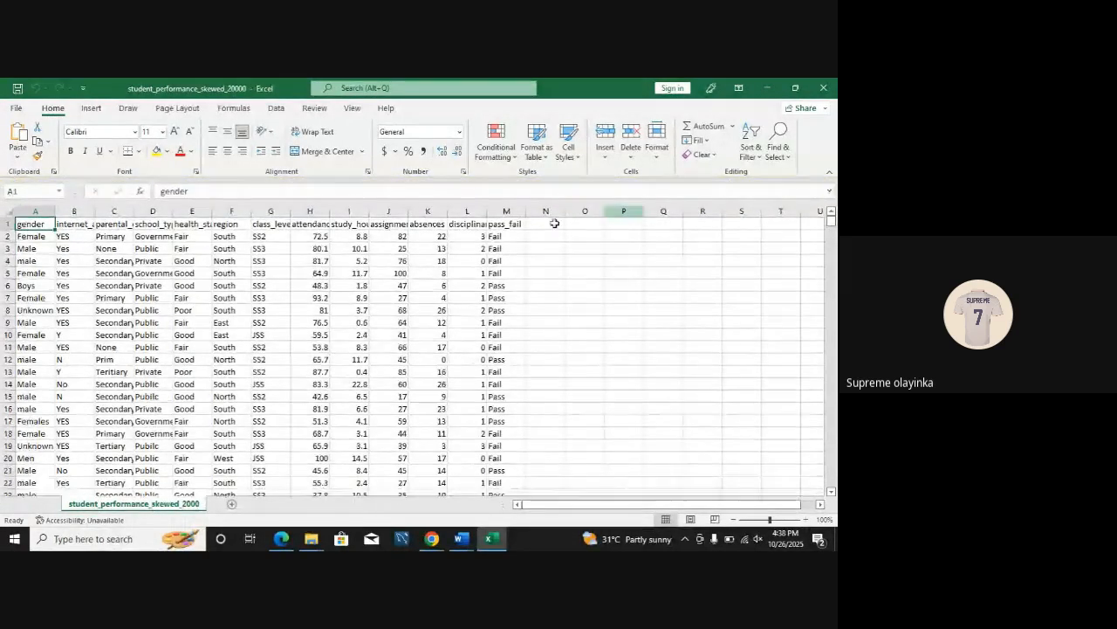
Step: Inspect the full text of the truncated header in column B
left_click(294, 335)
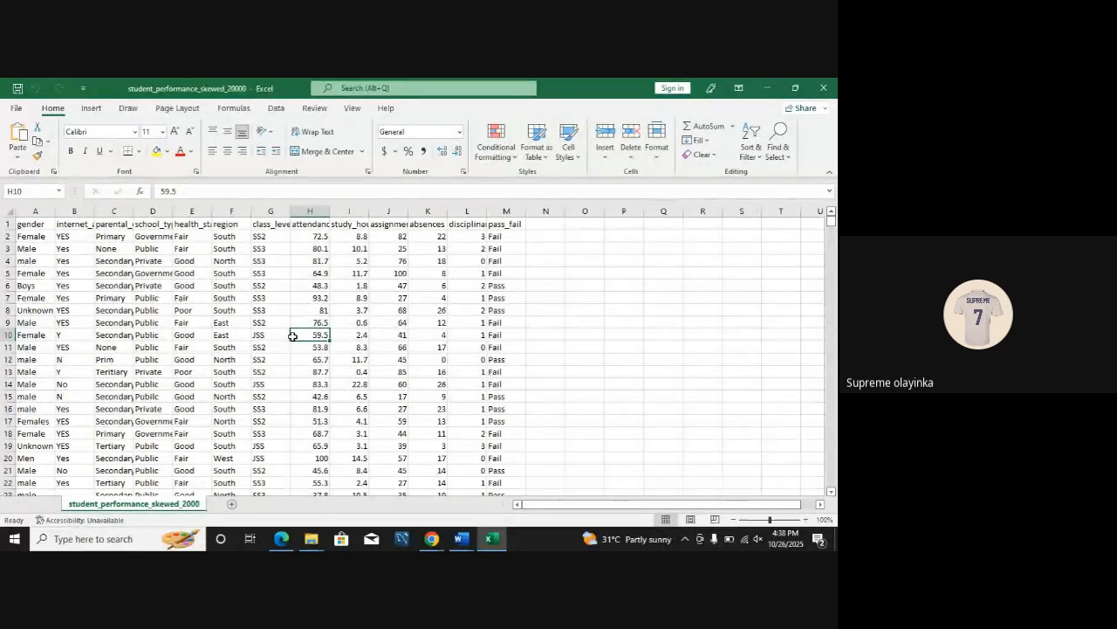
left_click(75, 251)
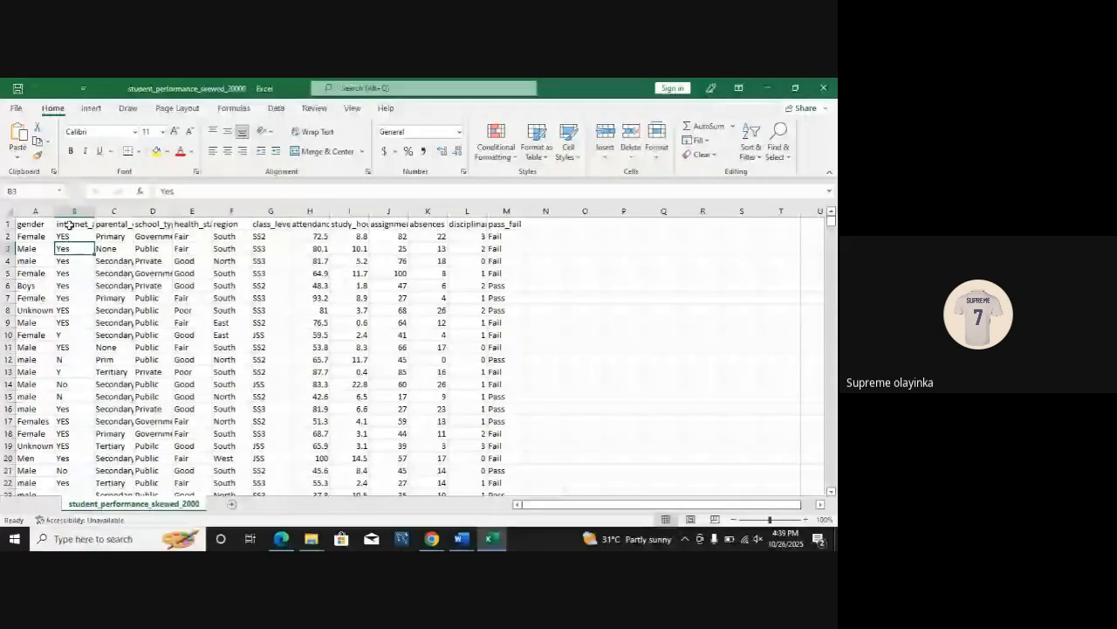
left_click(70, 226)
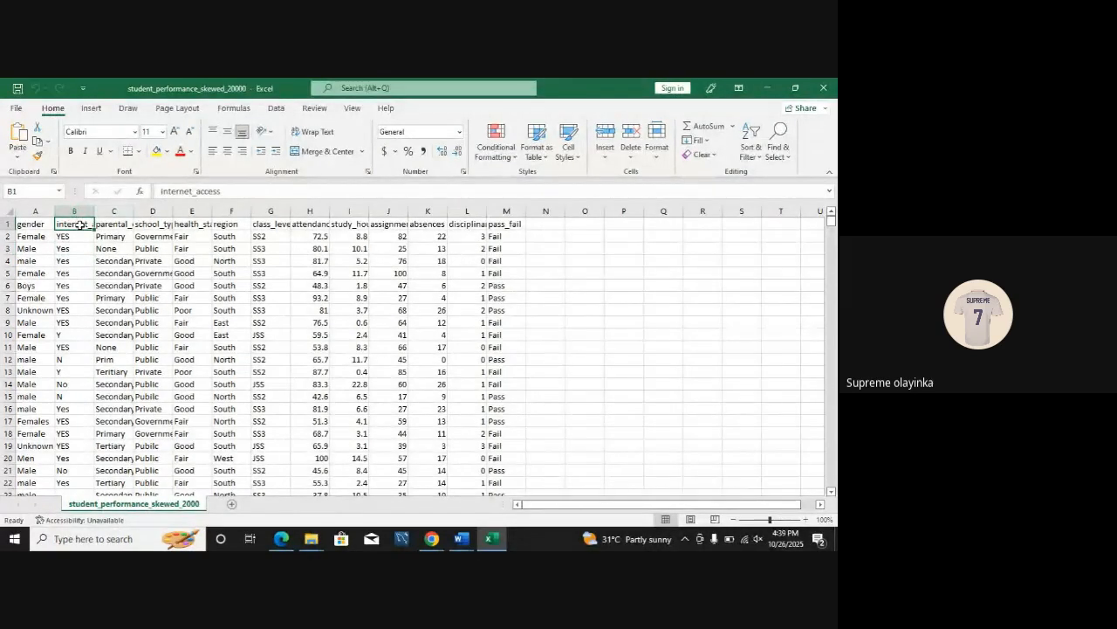
left_click_drag(221, 191, 166, 191)
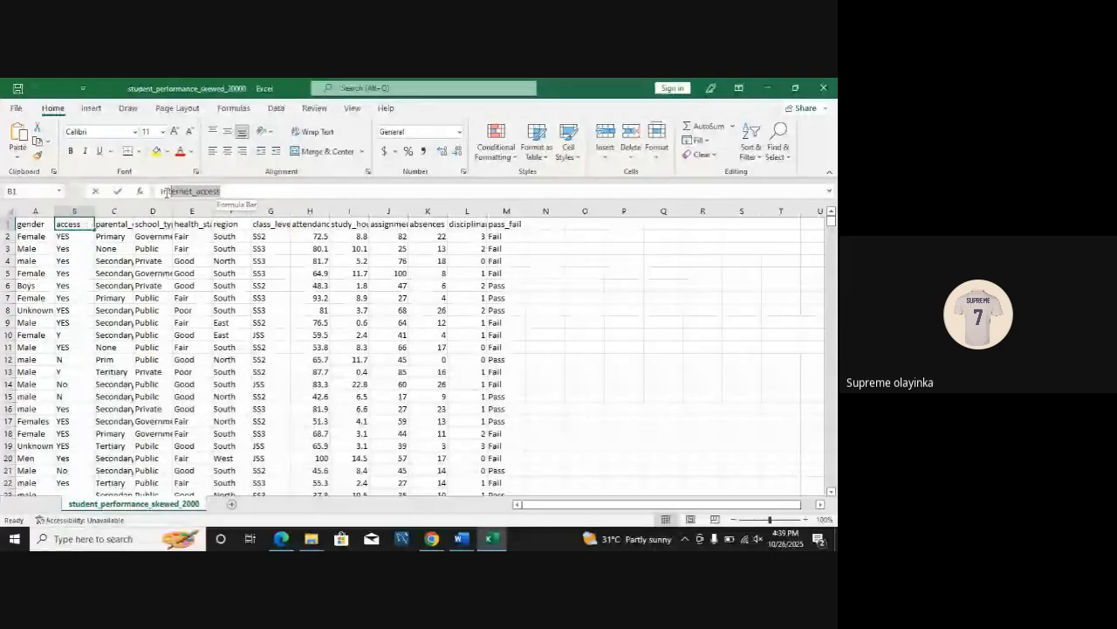
left_click(107, 248)
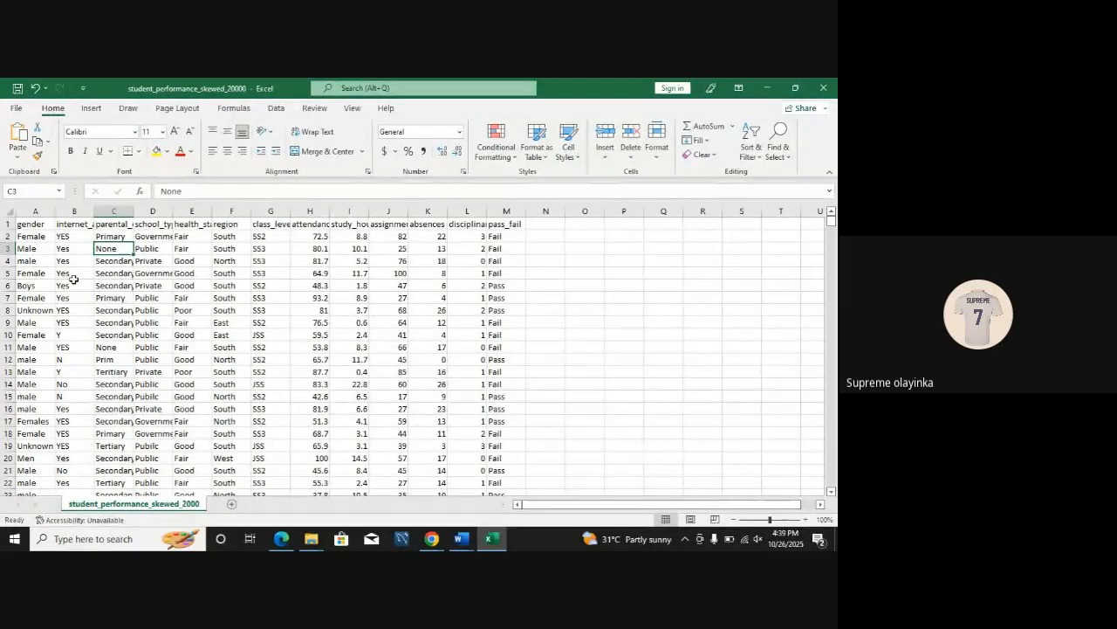
Step: Autofit the width of all columns in the sheet to their contents
left_click(7, 212)
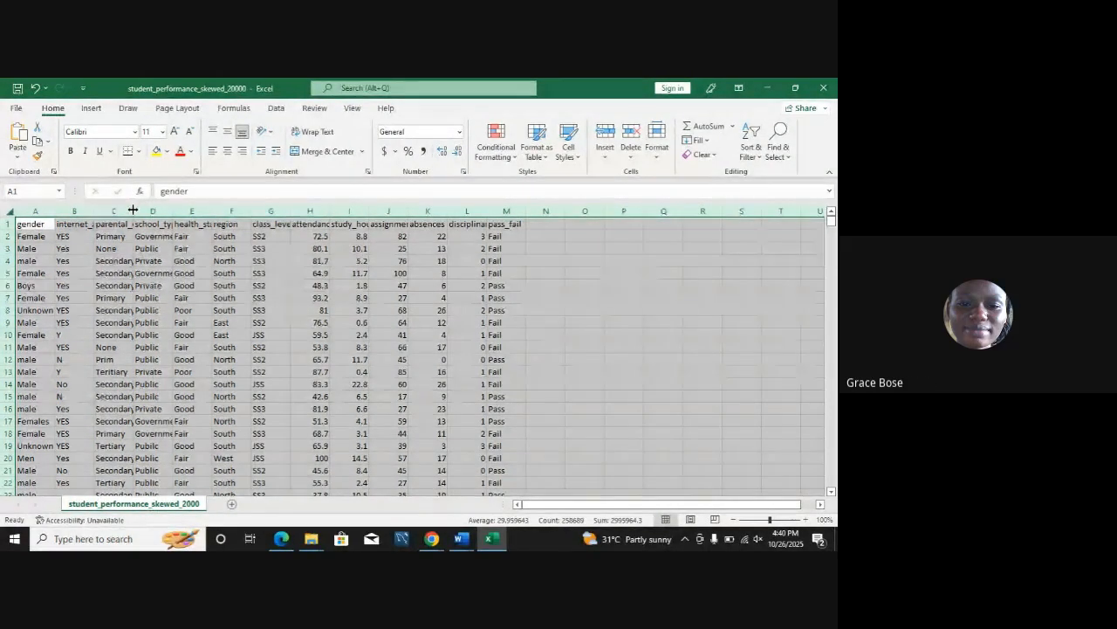
double_click(132, 210)
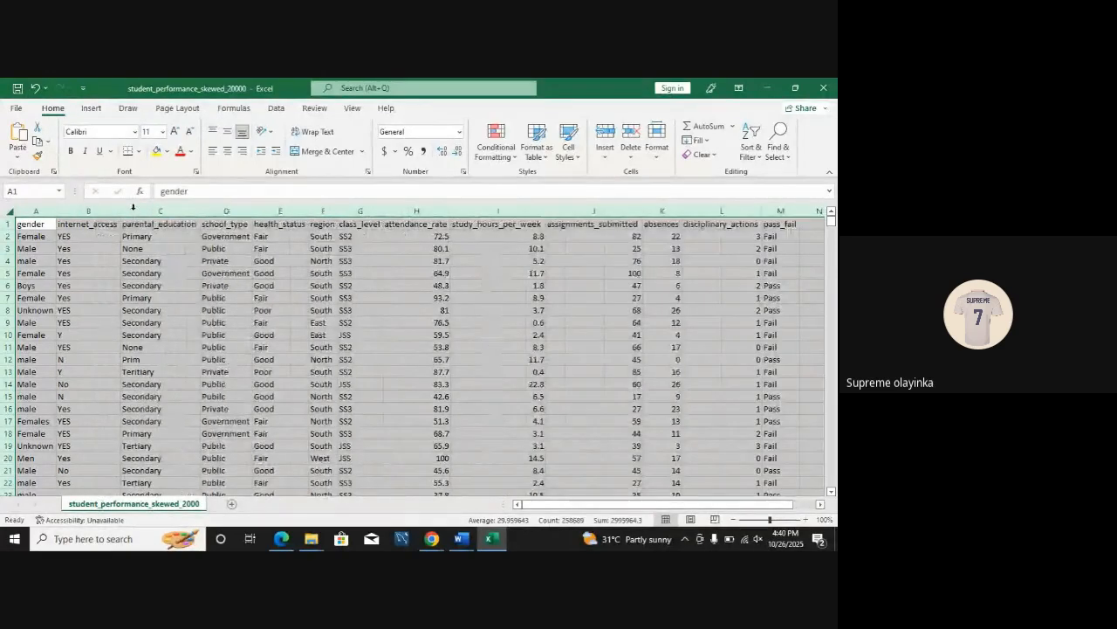
left_click(571, 397)
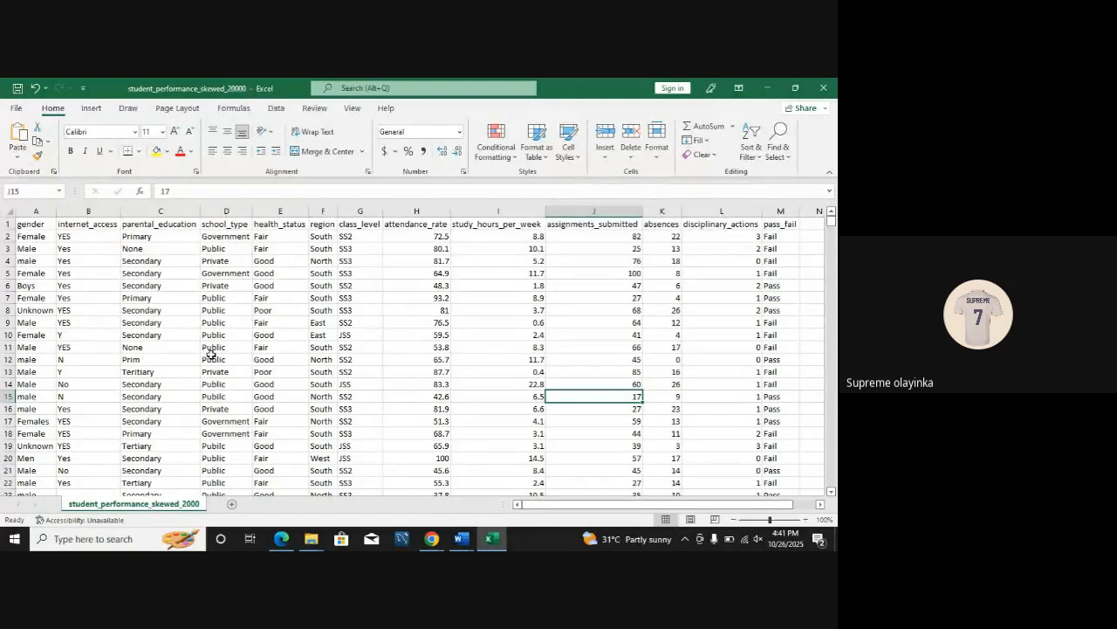
Step: Add filters to the header row of the student dataset
left_click(193, 225)
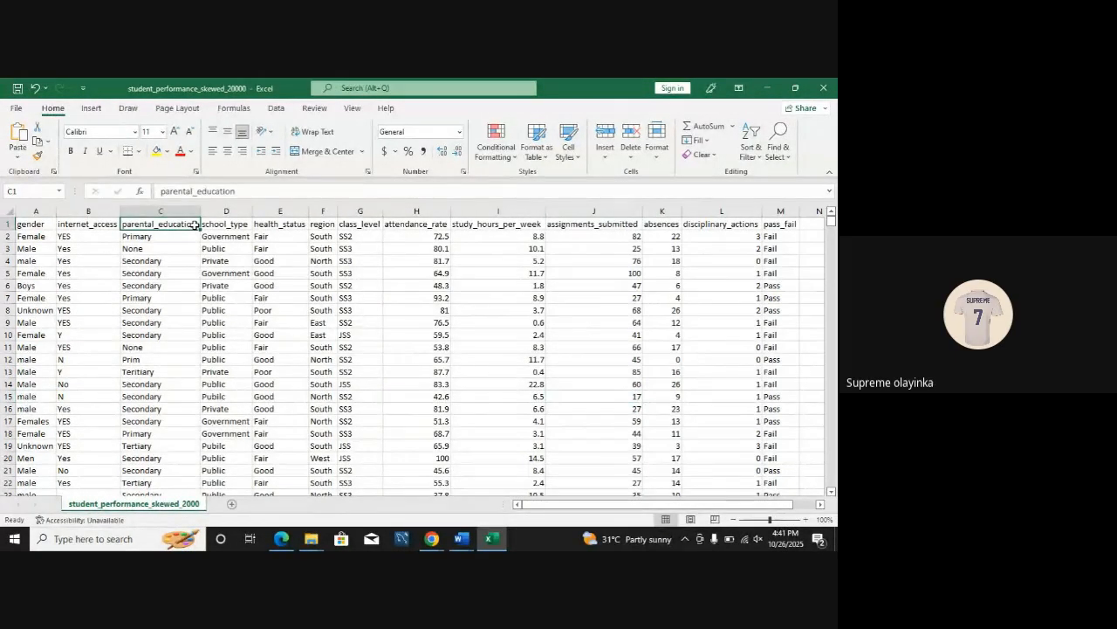
left_click(278, 108)
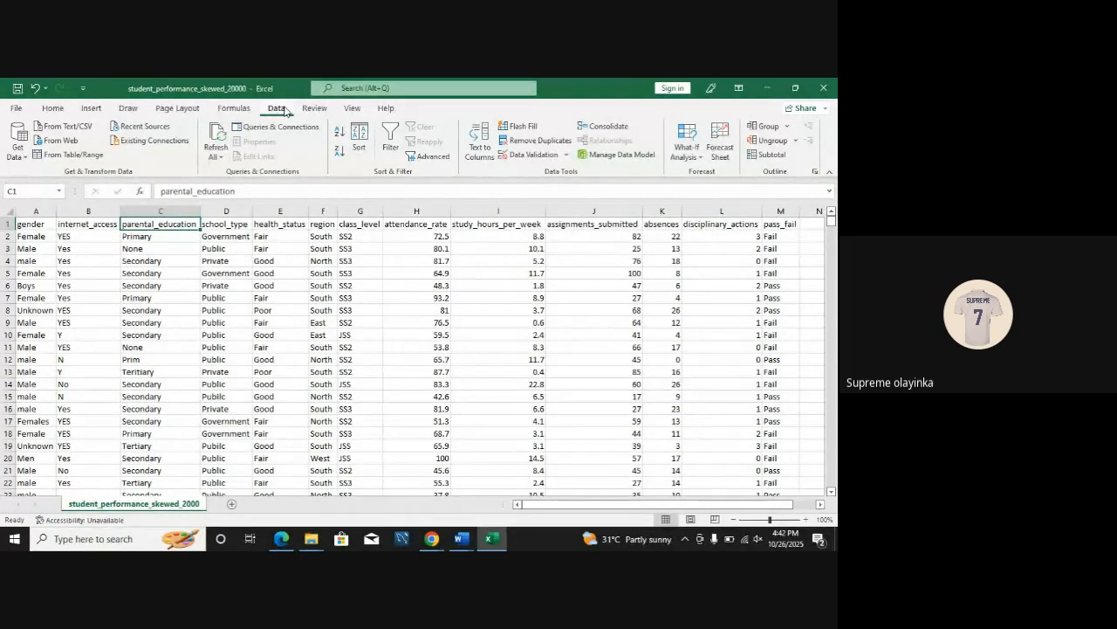
left_click(391, 148)
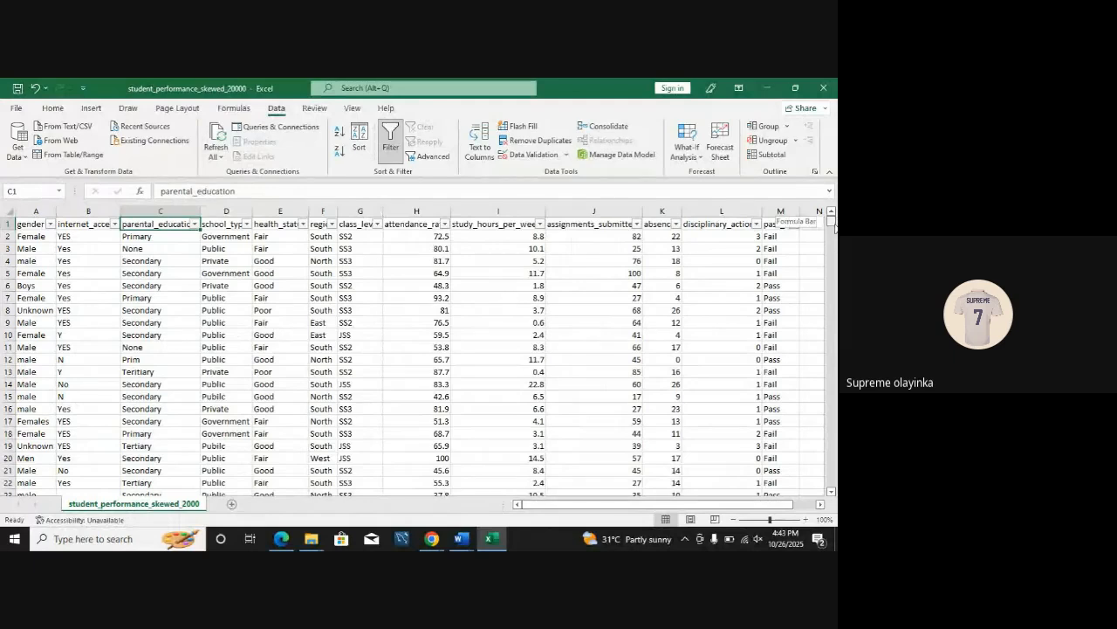
Step: Examine the blank internet_access and parental_education cells in rows 953 and 956, and return to the start of the data
left_click_drag(832, 220, 832, 234)
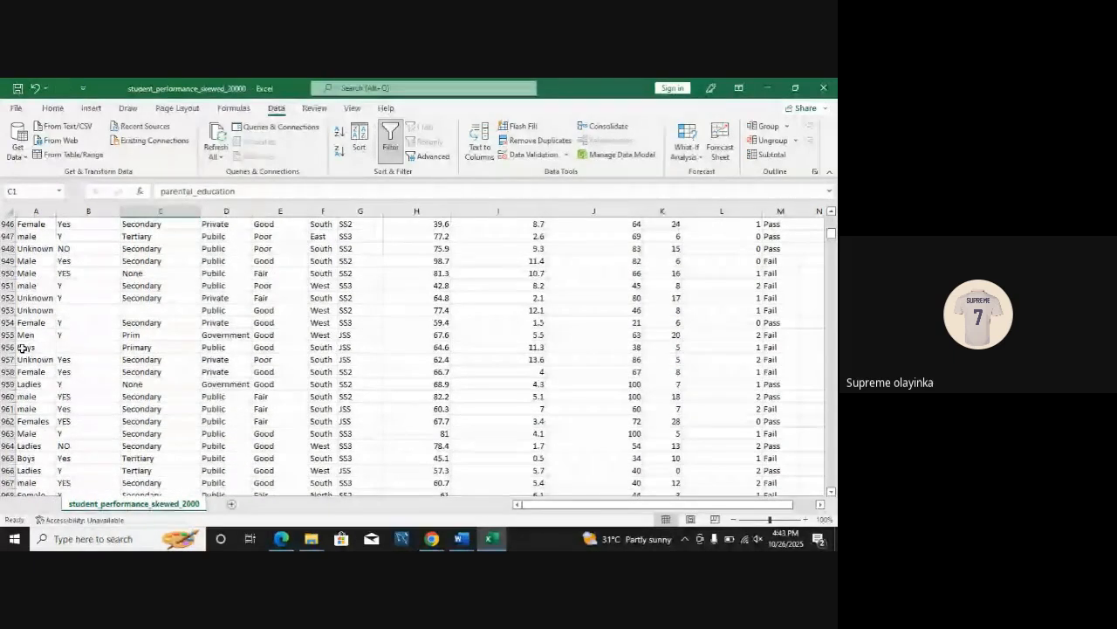
left_click(93, 309)
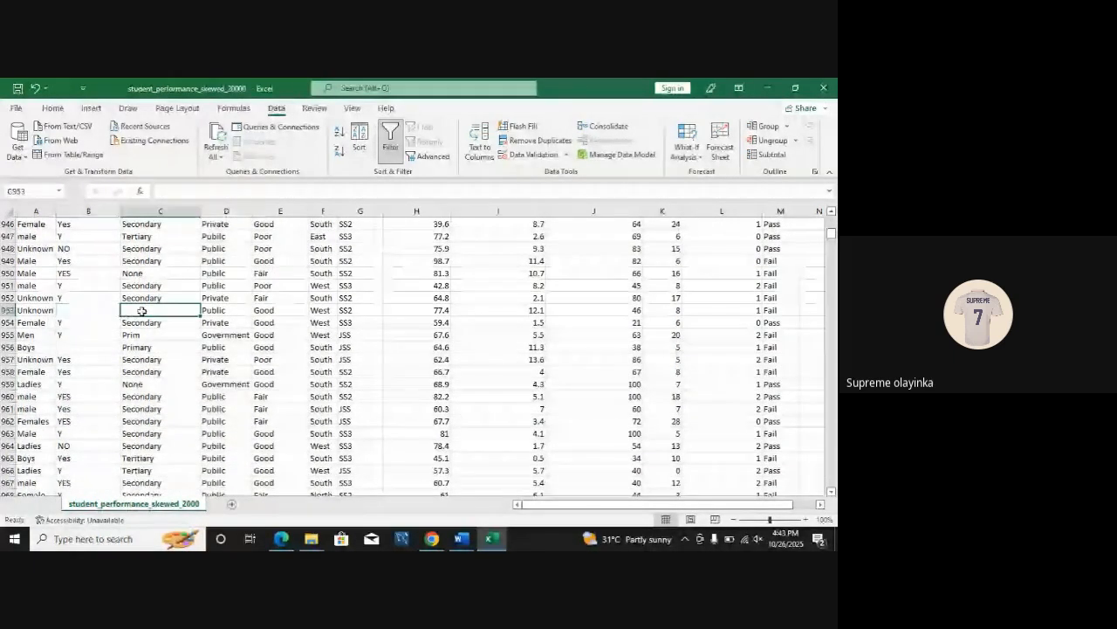
left_click(75, 347)
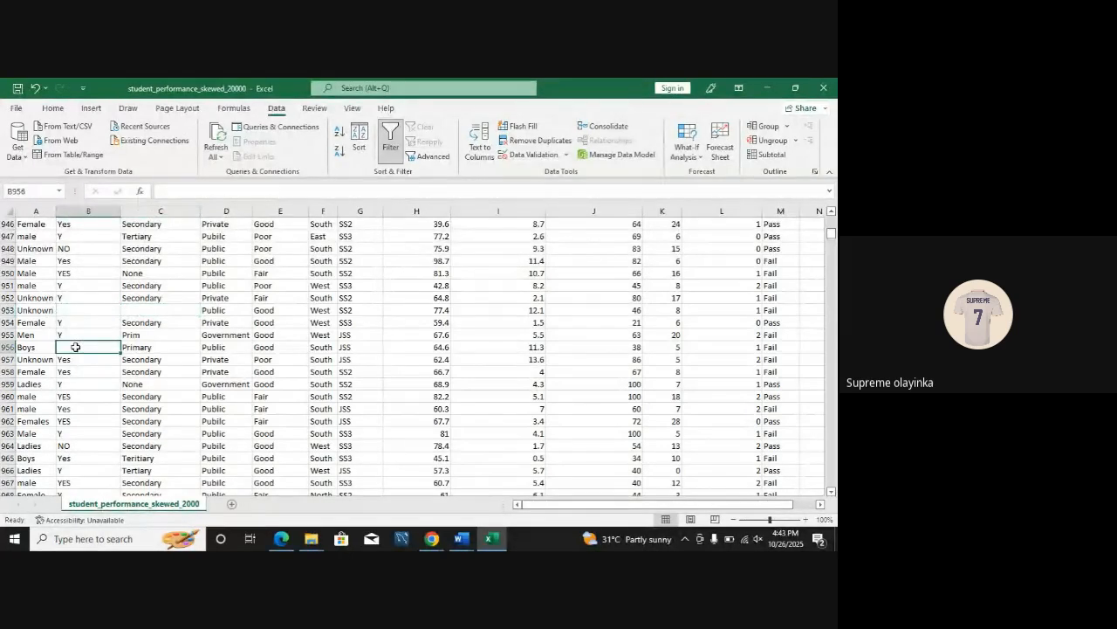
left_click(12, 310)
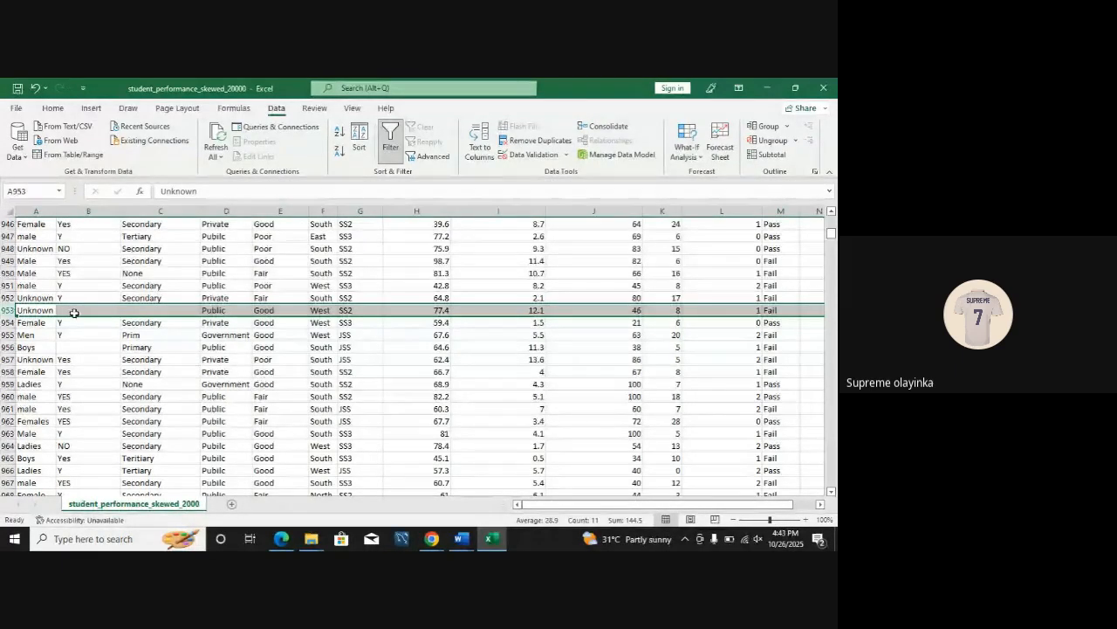
left_click(217, 336)
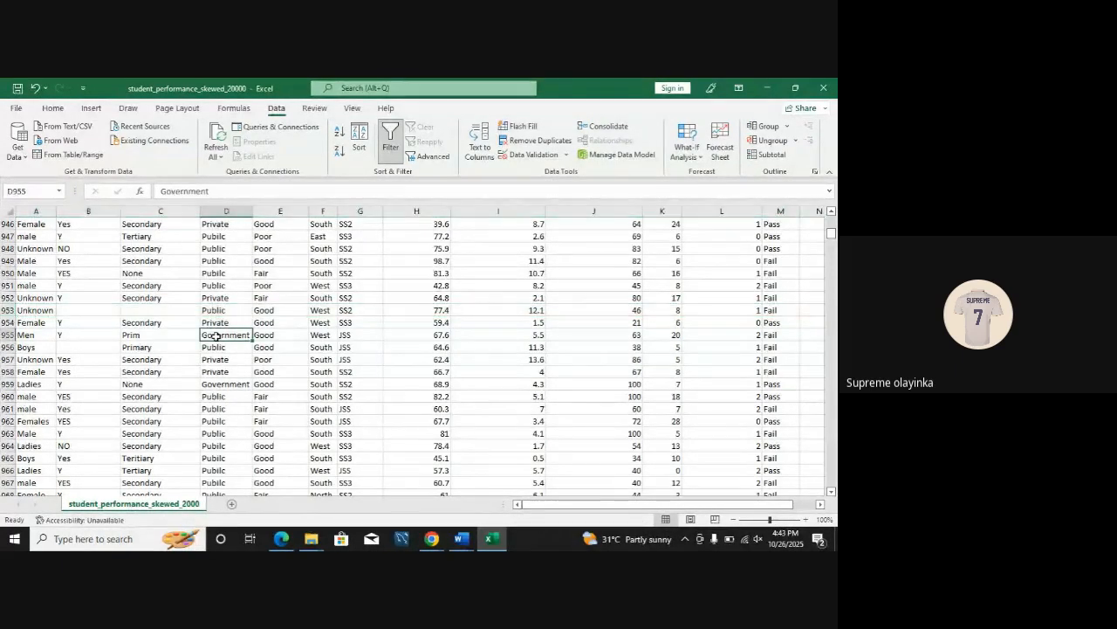
left_click_drag(831, 233, 831, 215)
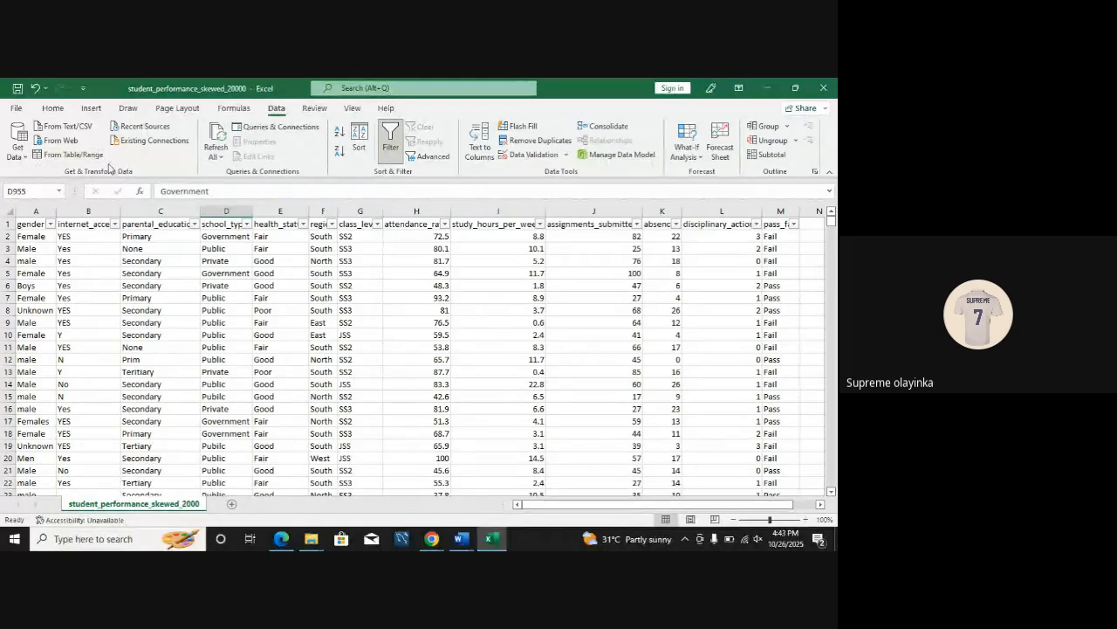
Step: Rename the student_performance_skewed_2000 sheet as "Raw Data"
left_click(207, 322)
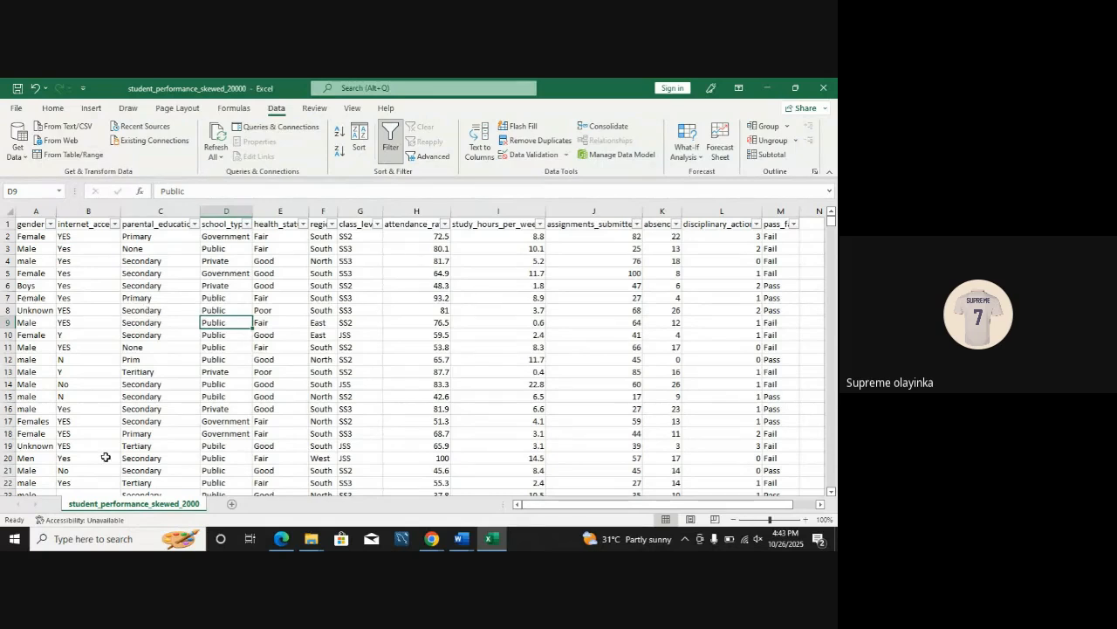
right_click(142, 504)
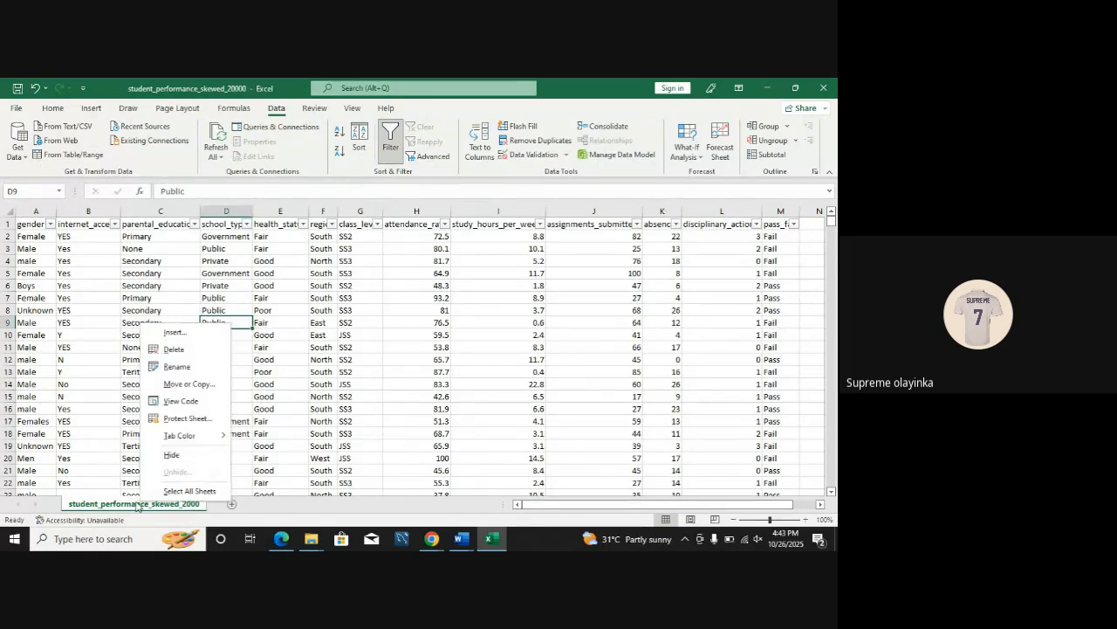
left_click(177, 366)
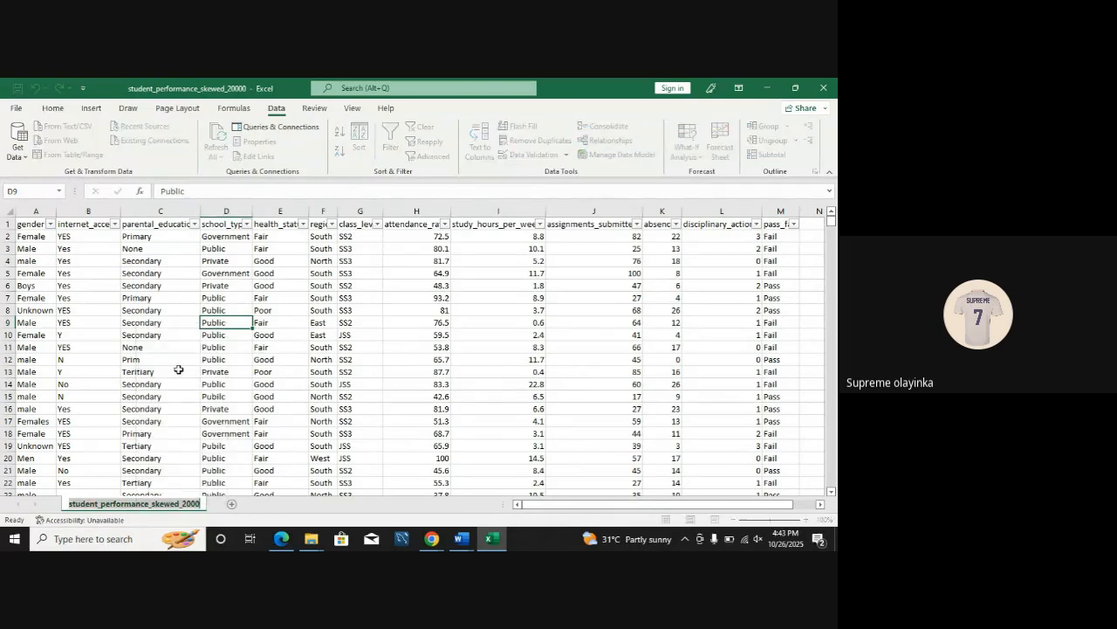
type("Raw Data")
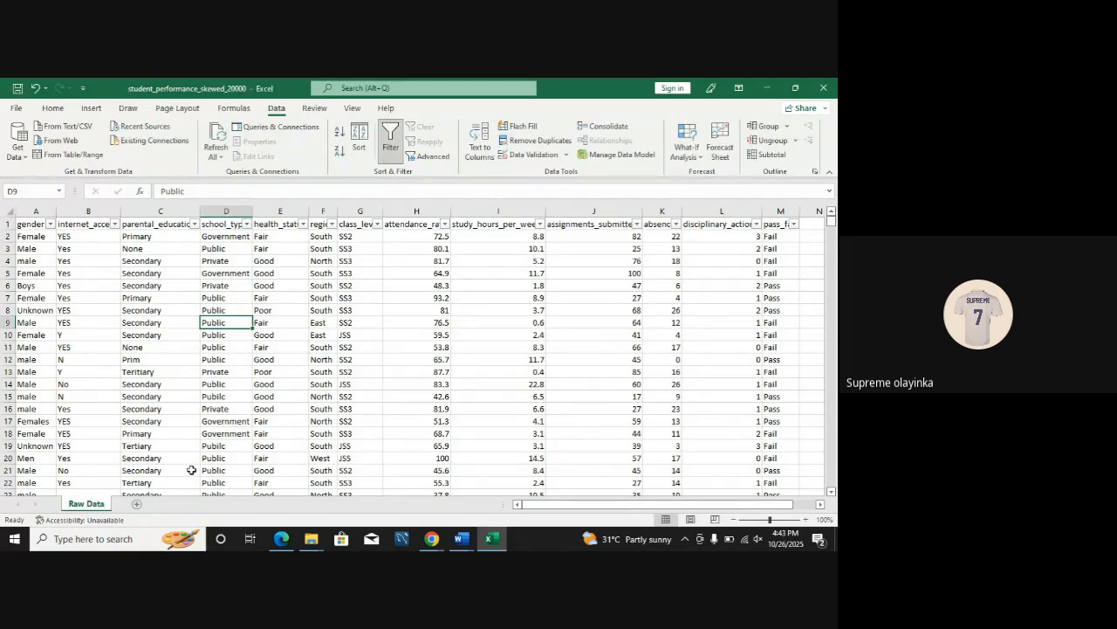
Step: Create a copy of the Raw Data sheet within the same workbook, placed before the original
right_click(86, 504)
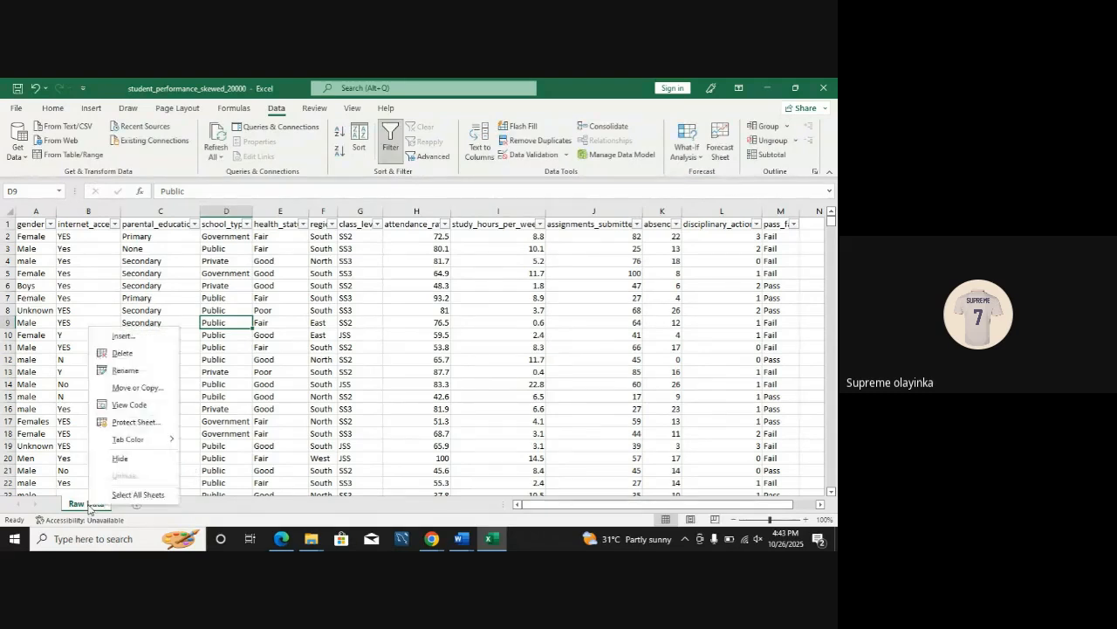
left_click(131, 387)
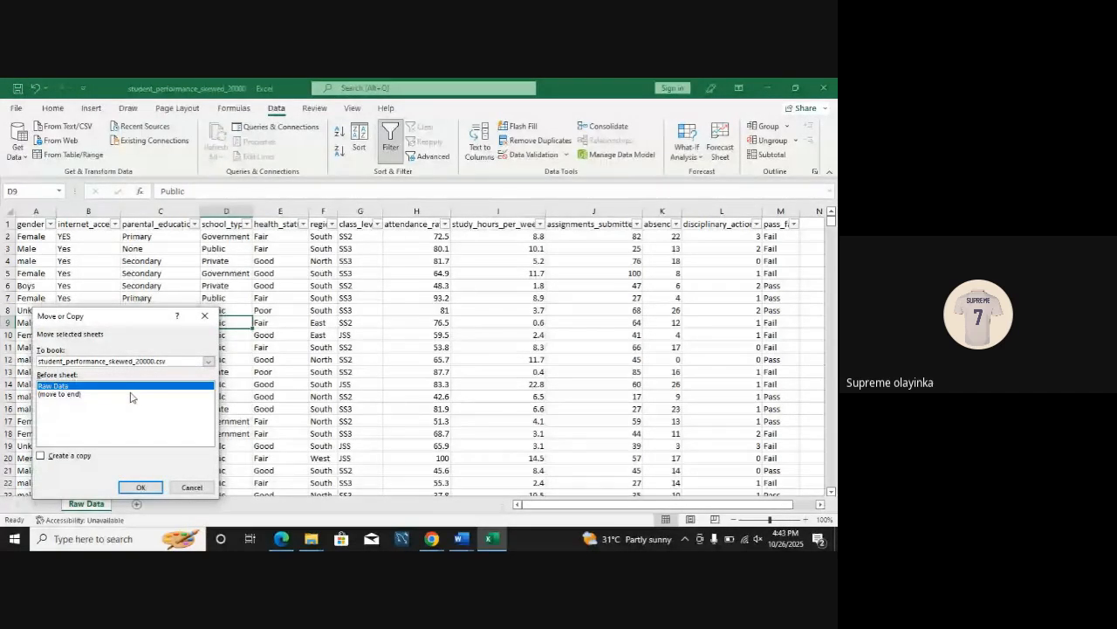
left_click(41, 456)
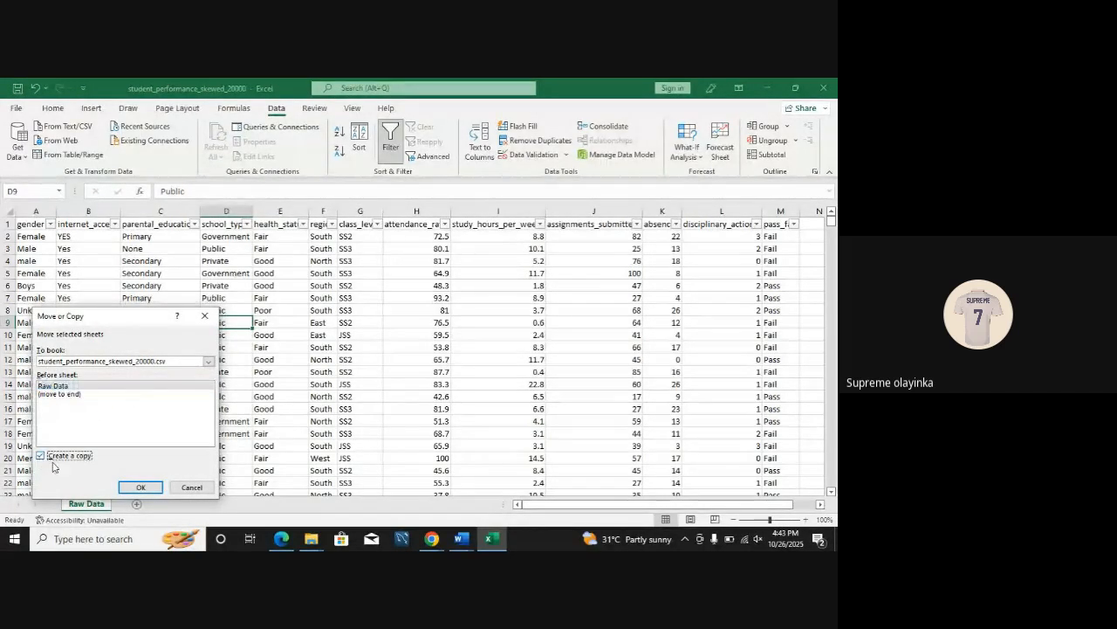
left_click(140, 487)
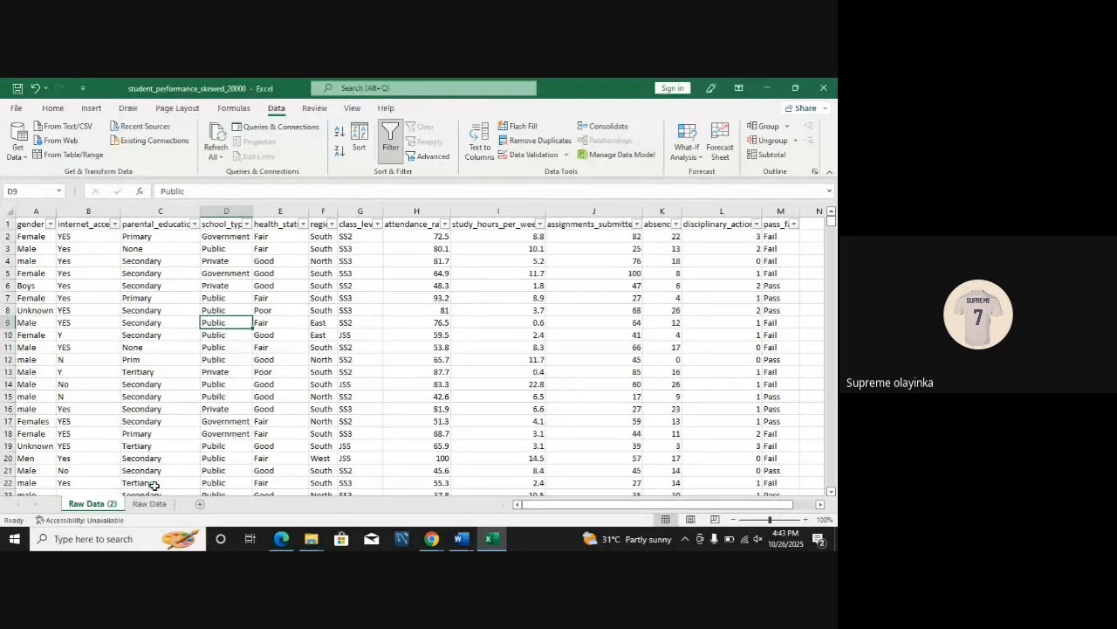
Step: Rename the copied sheet as "Student Performance" and make it the active sheet after checking Raw Data
double_click(93, 504)
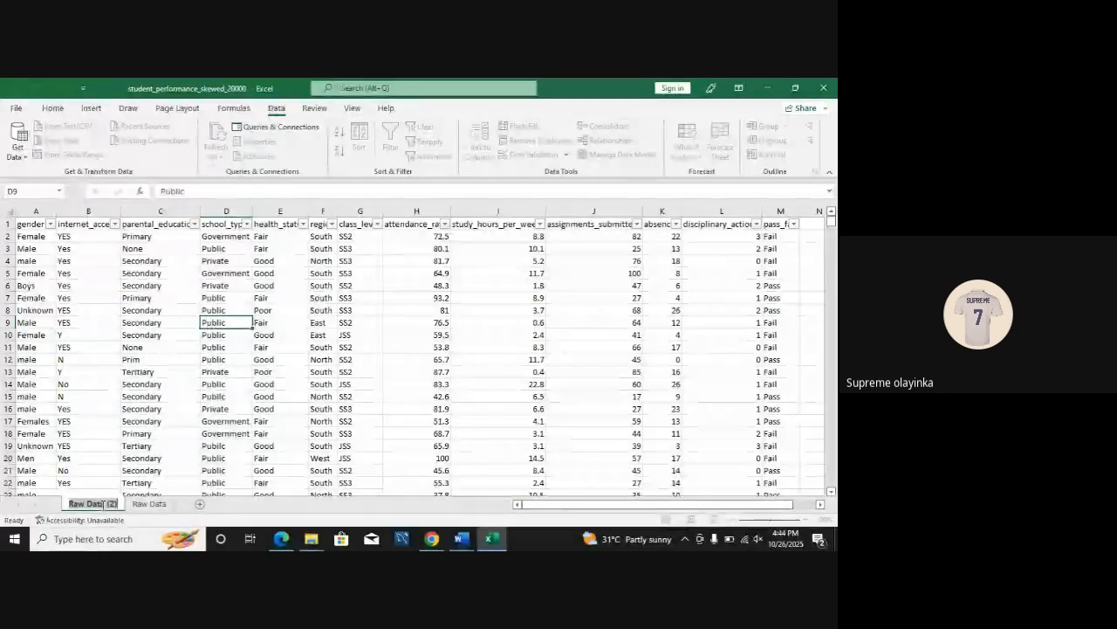
type("Stud")
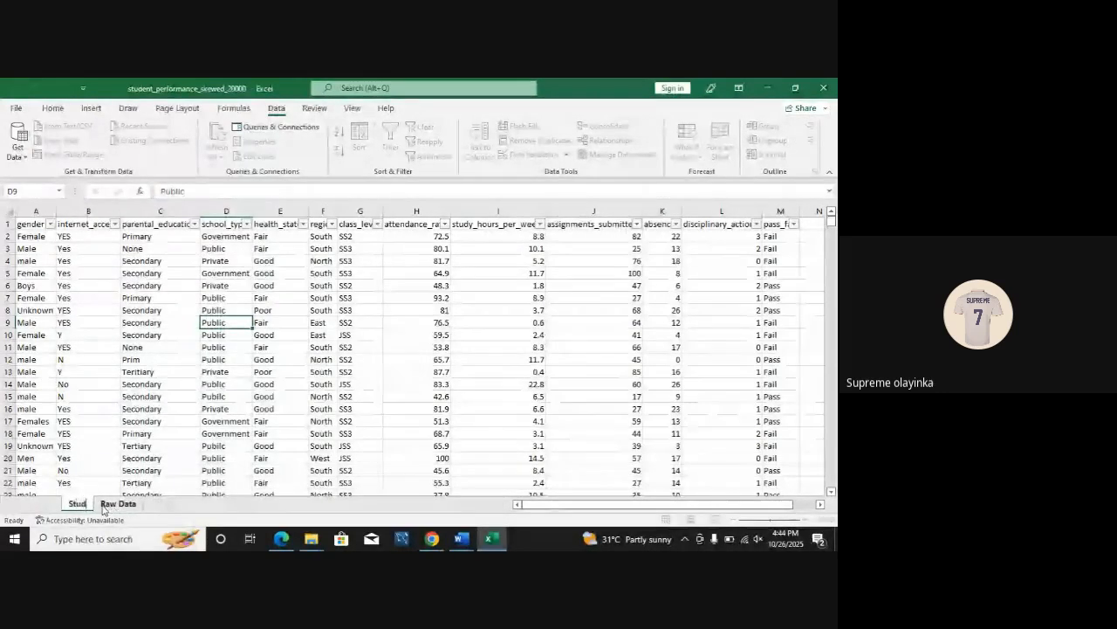
type("ent Performance")
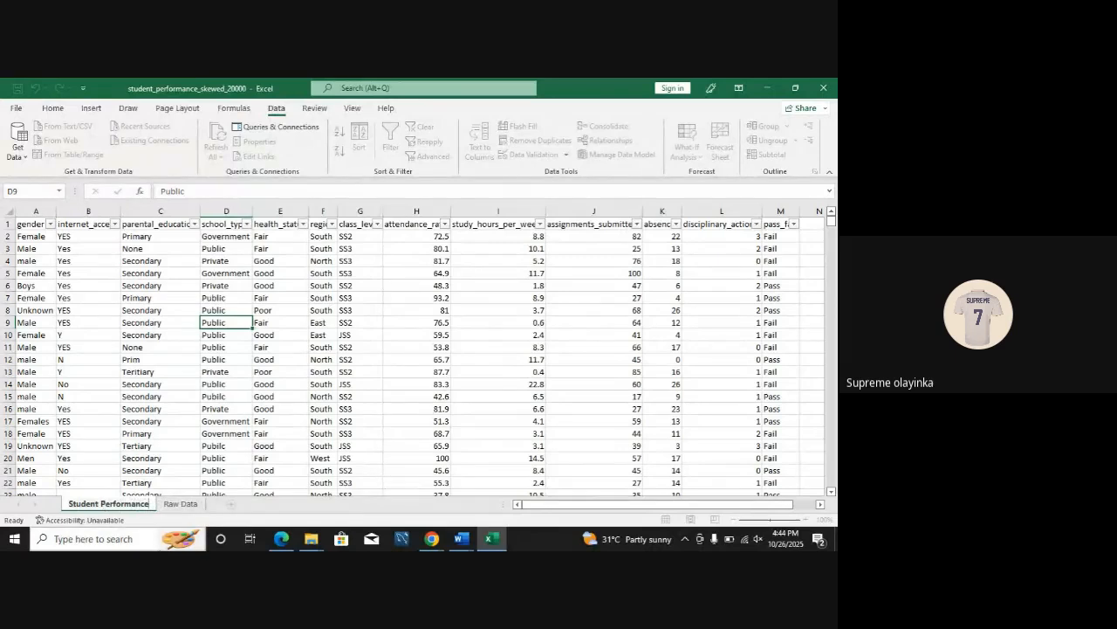
left_click(173, 504)
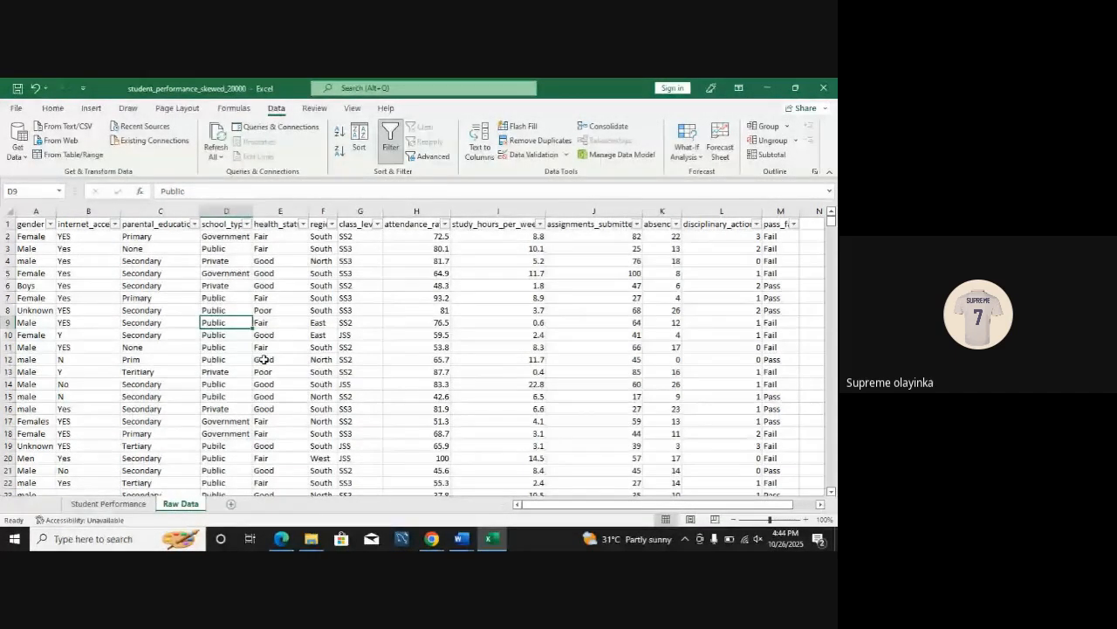
key("ctrl+Page_Up")
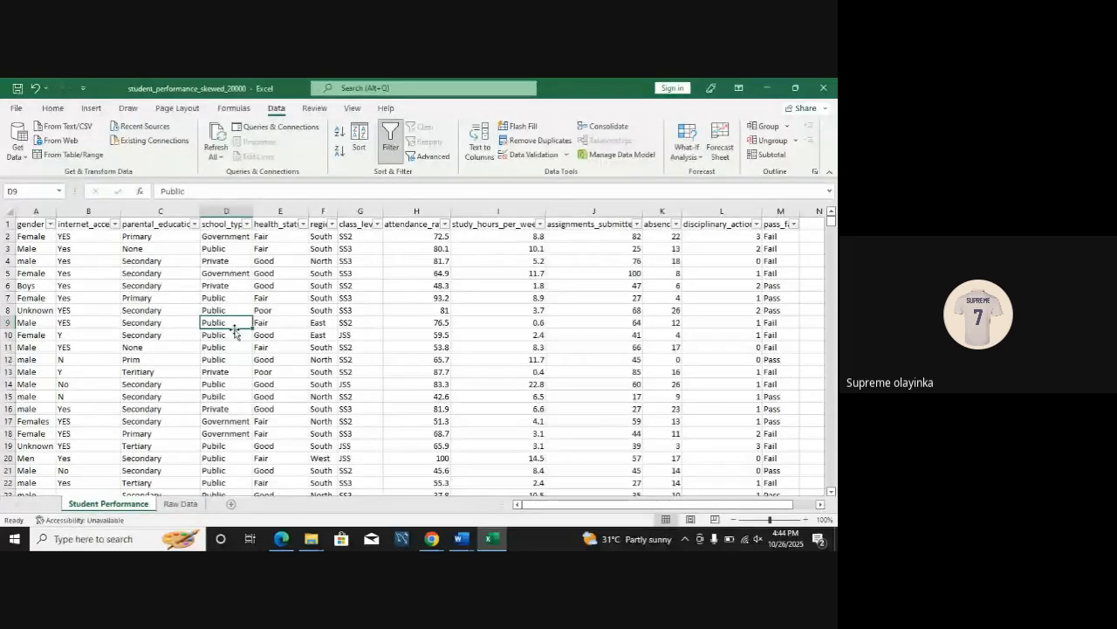
mouse_move(832, 220)
left_mouse_down()
mouse_move(832, 486)
mouse_move(831, 218)
left_mouse_up()
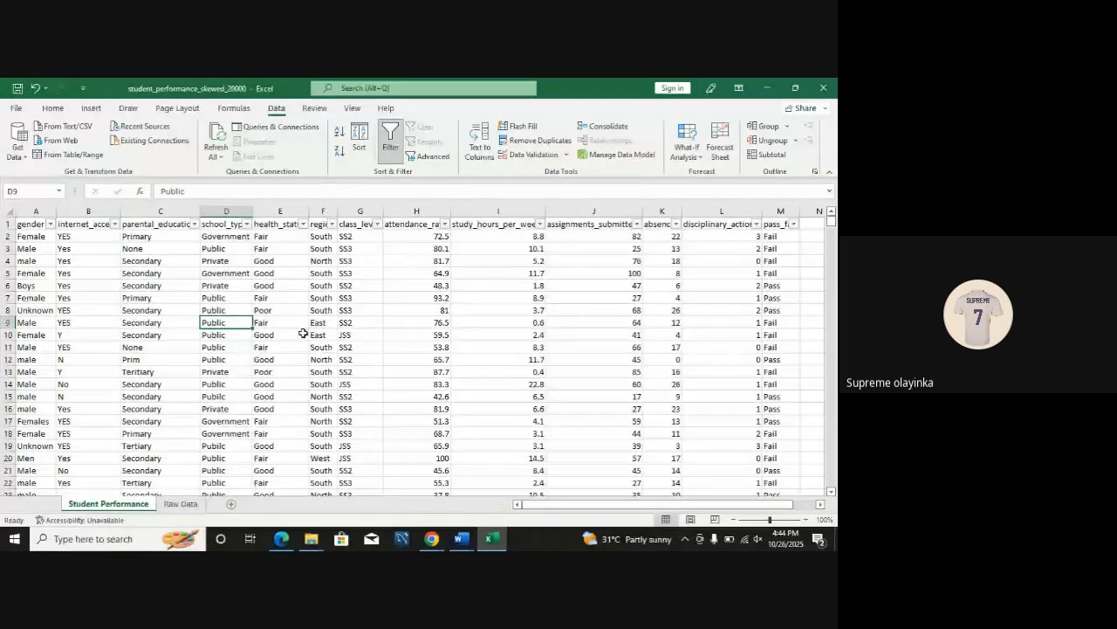
left_click(416, 347)
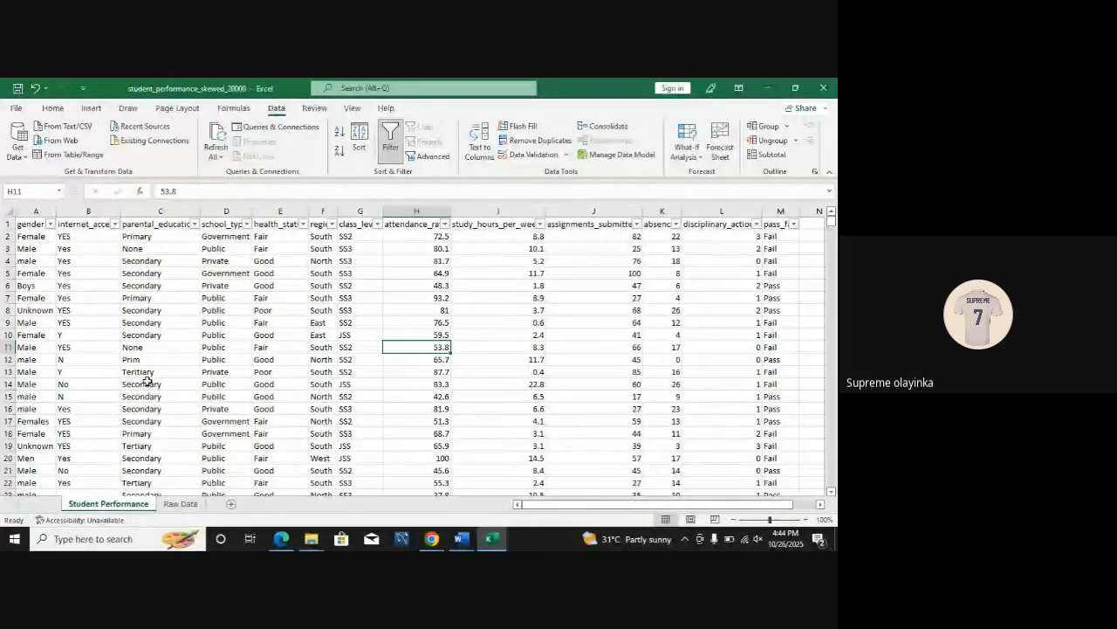
left_click(498, 399)
left_click(227, 323)
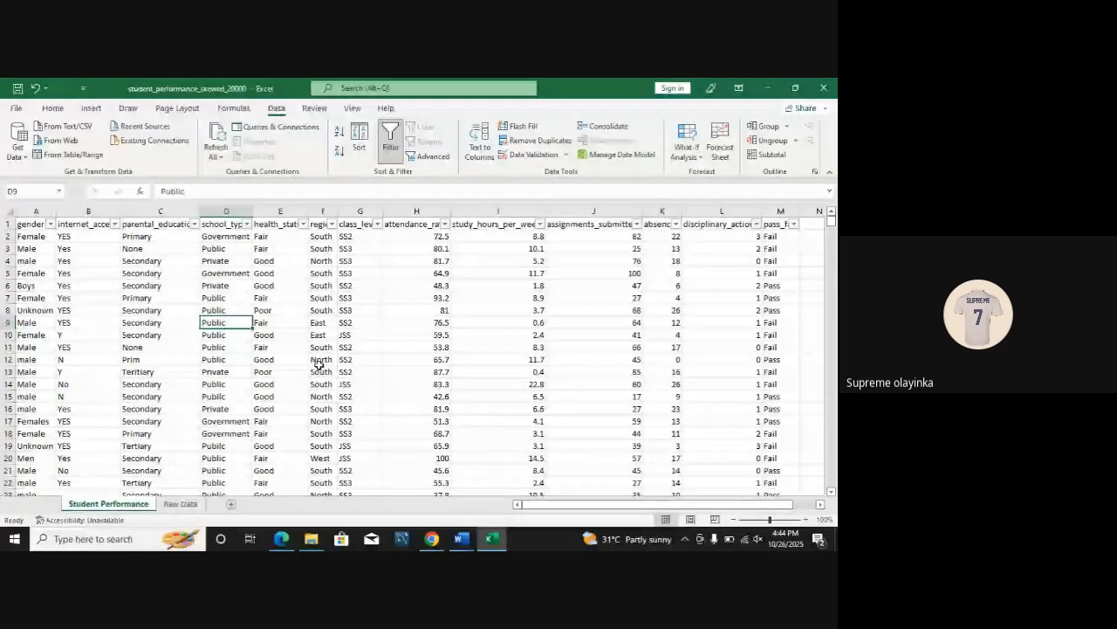
left_click(379, 325)
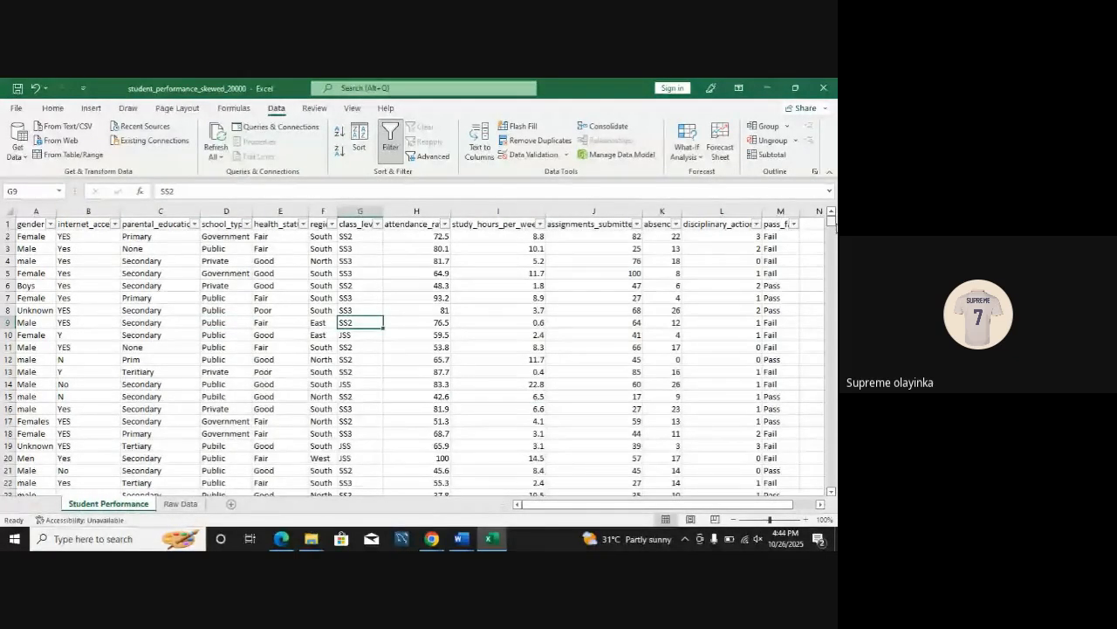
left_click(323, 322)
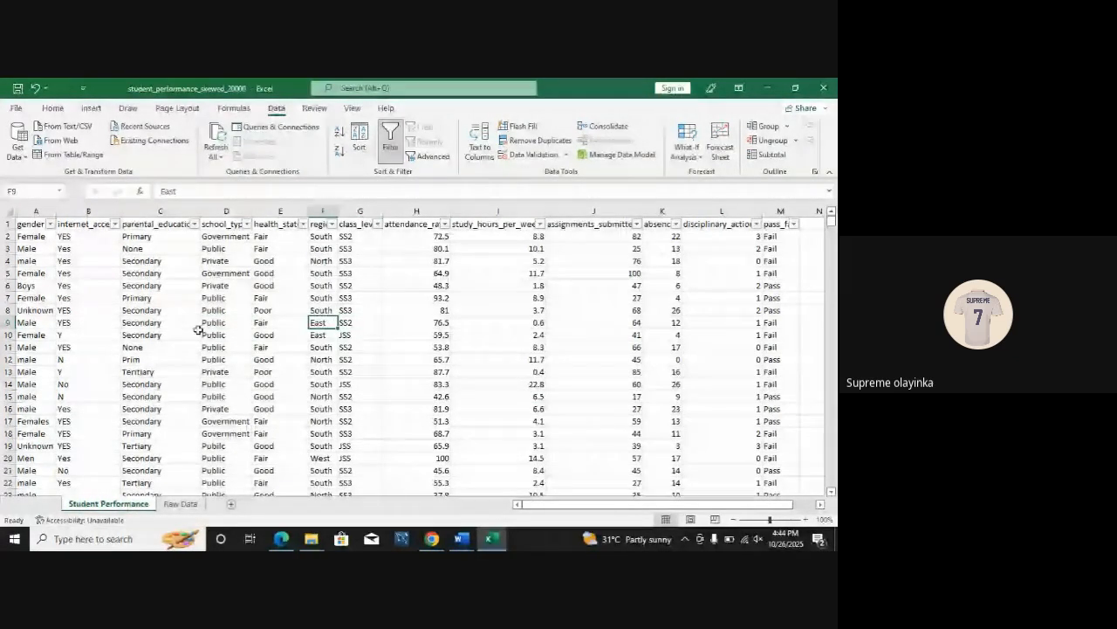
Step: Convert the data range A1:M20001 on the Student Performance sheet into a table with headers
left_click(312, 348)
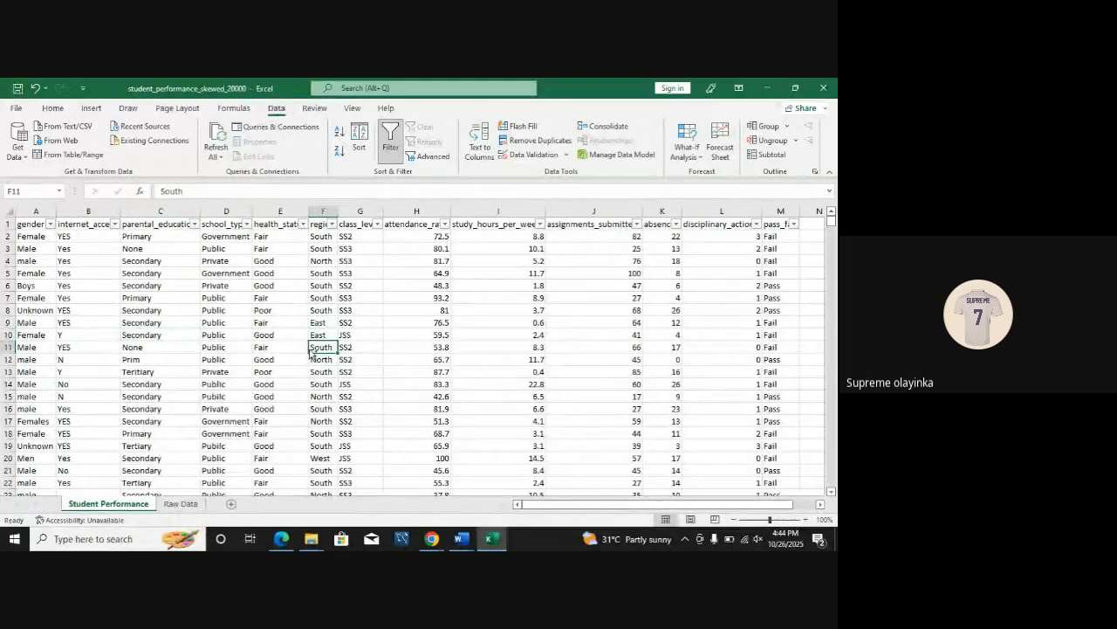
key("ctrl+t")
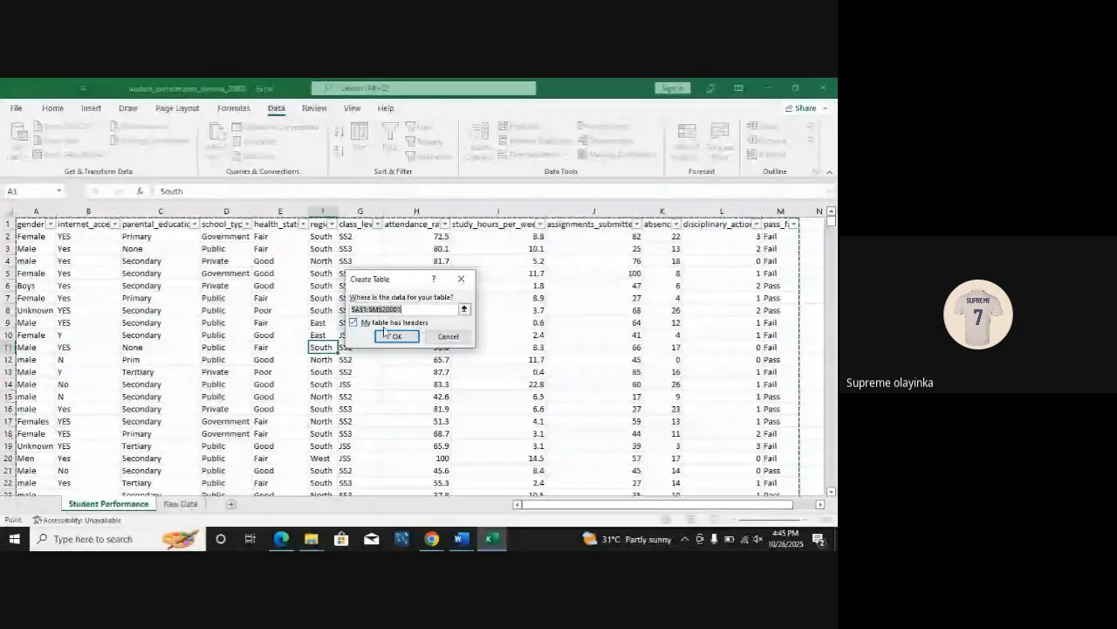
left_click(353, 322)
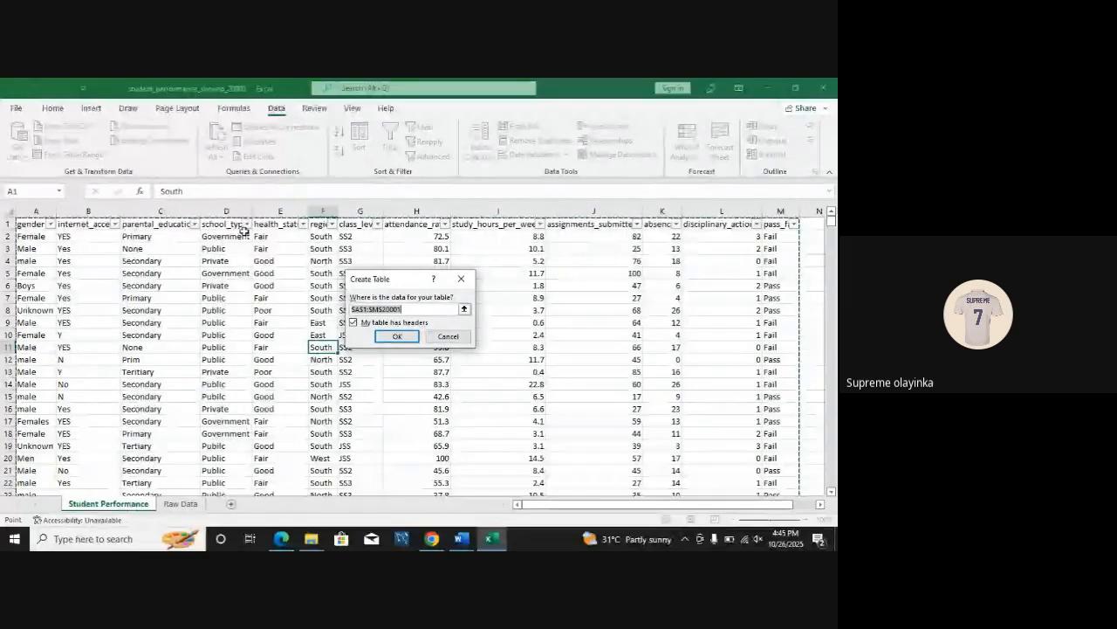
left_click(355, 323)
left_click(355, 324)
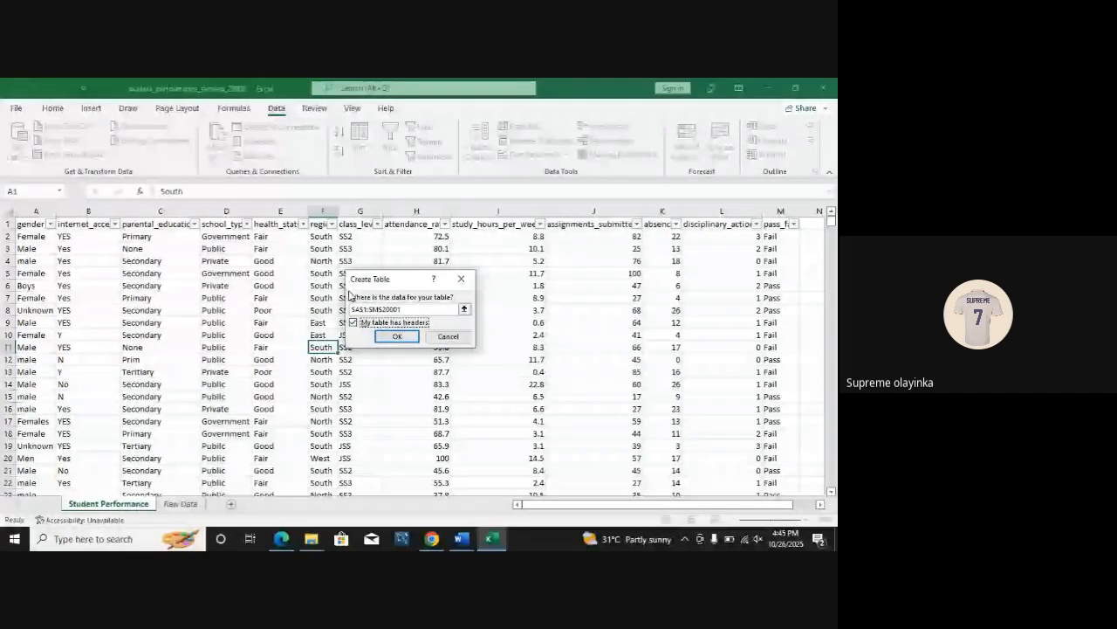
left_click(396, 336)
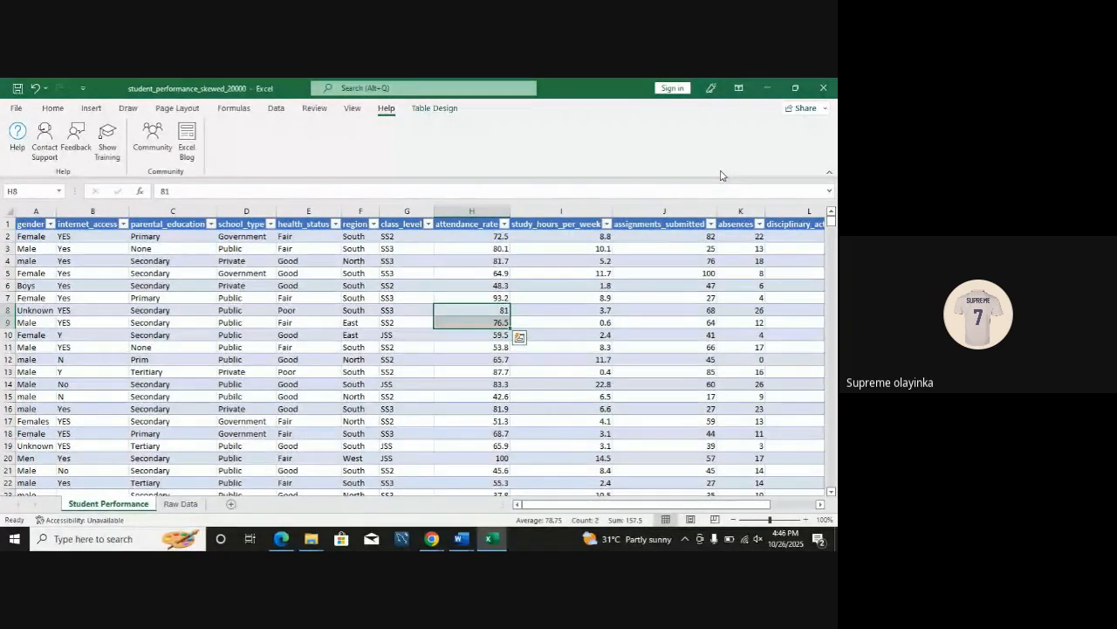
Step: Apply the first Medium table style, with a black header row and grey banded rows, to the student table
left_click(438, 110)
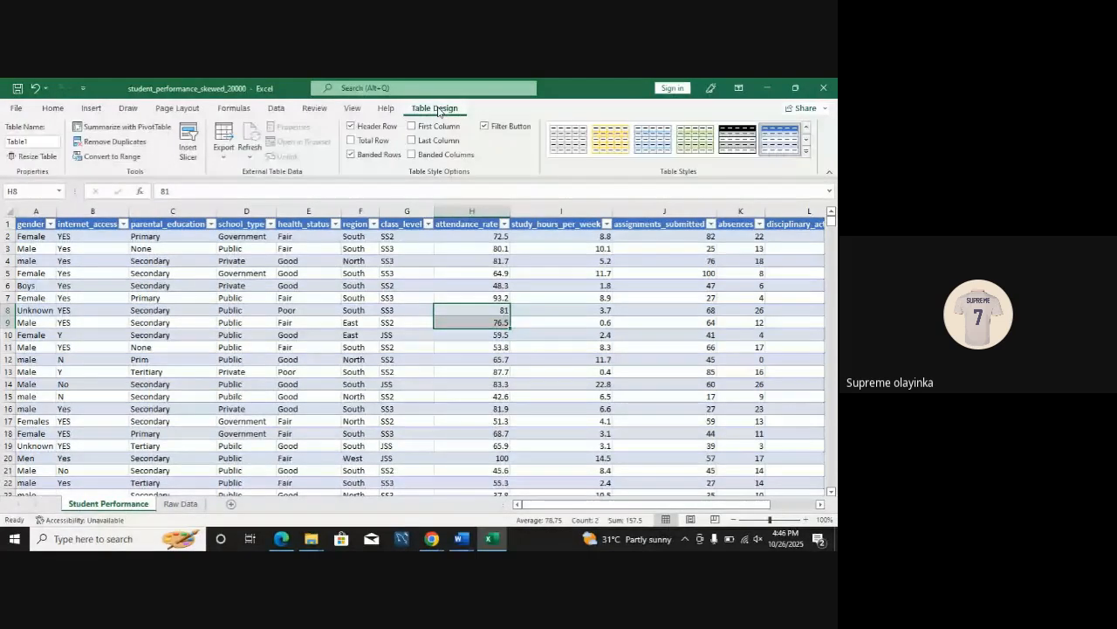
left_click(806, 151)
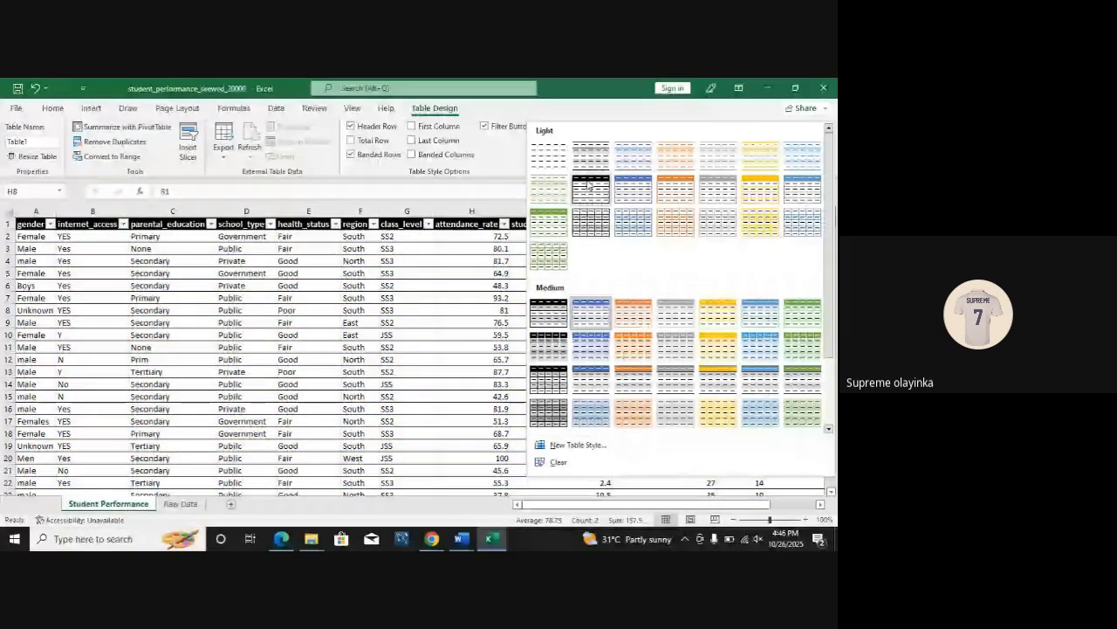
left_click(545, 306)
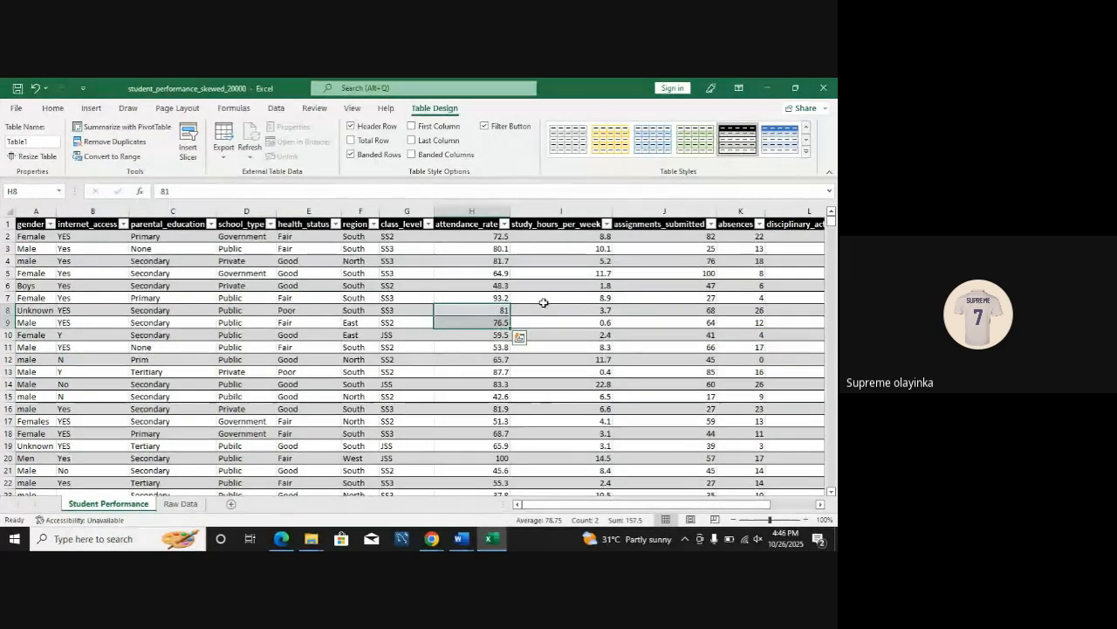
Step: Compare the formatted Student Performance sheet with the Raw Data sheet
left_click(181, 504)
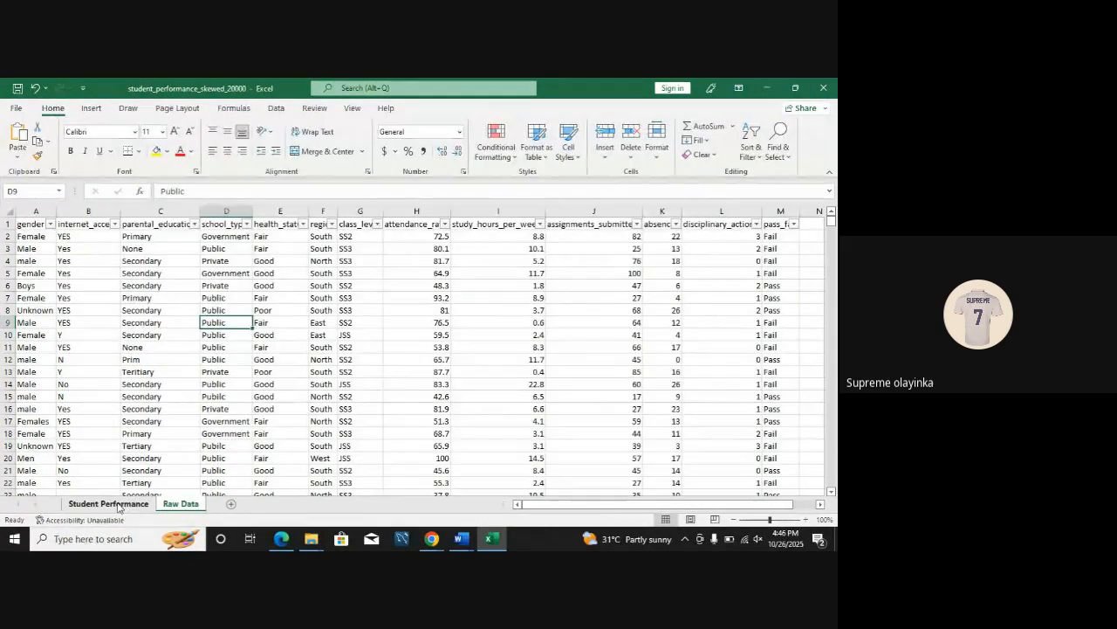
left_click(118, 505)
left_click(298, 373)
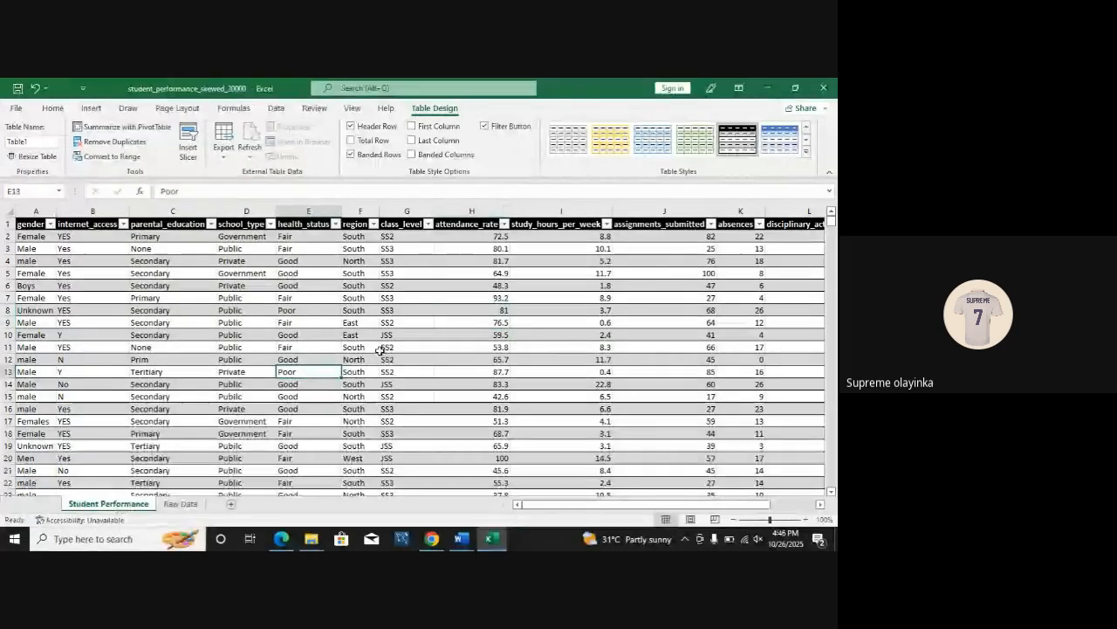
left_click(365, 346)
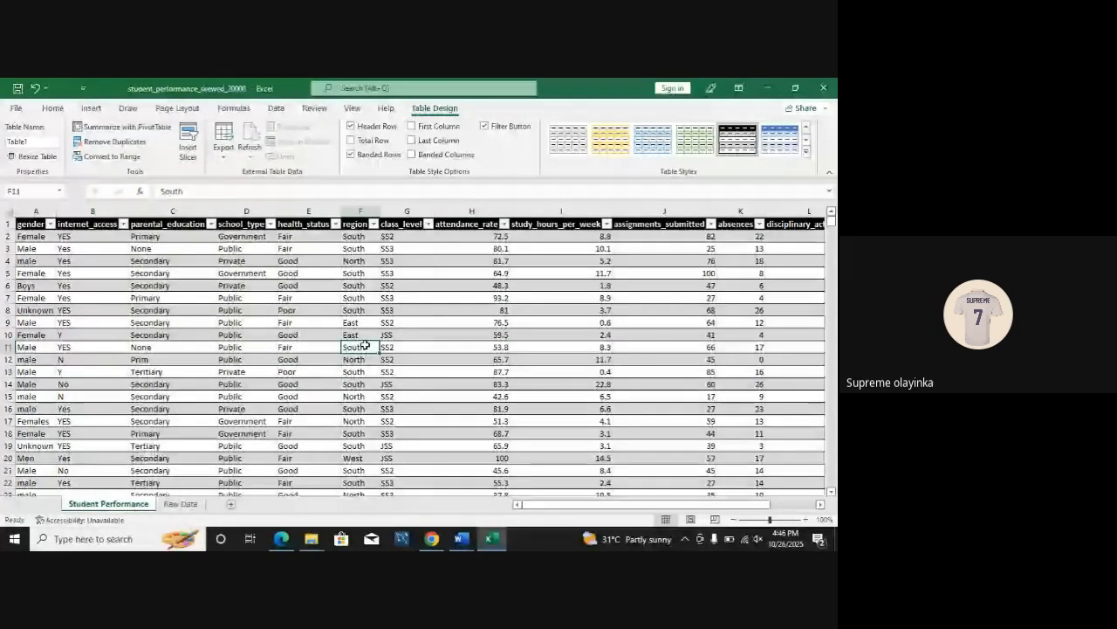
left_click(324, 357)
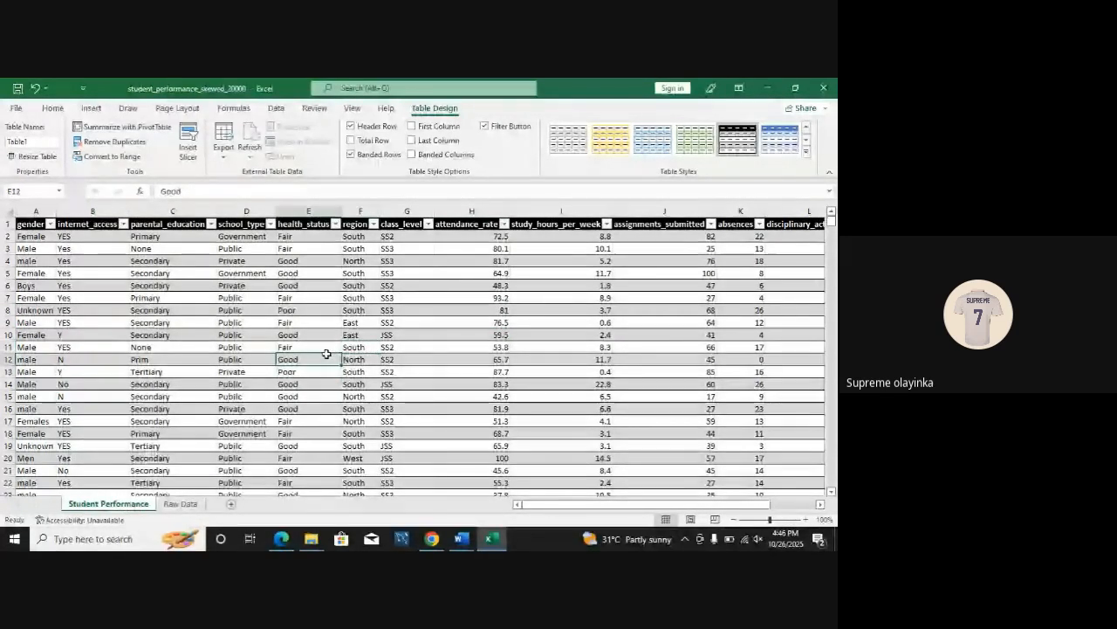
left_click(180, 504)
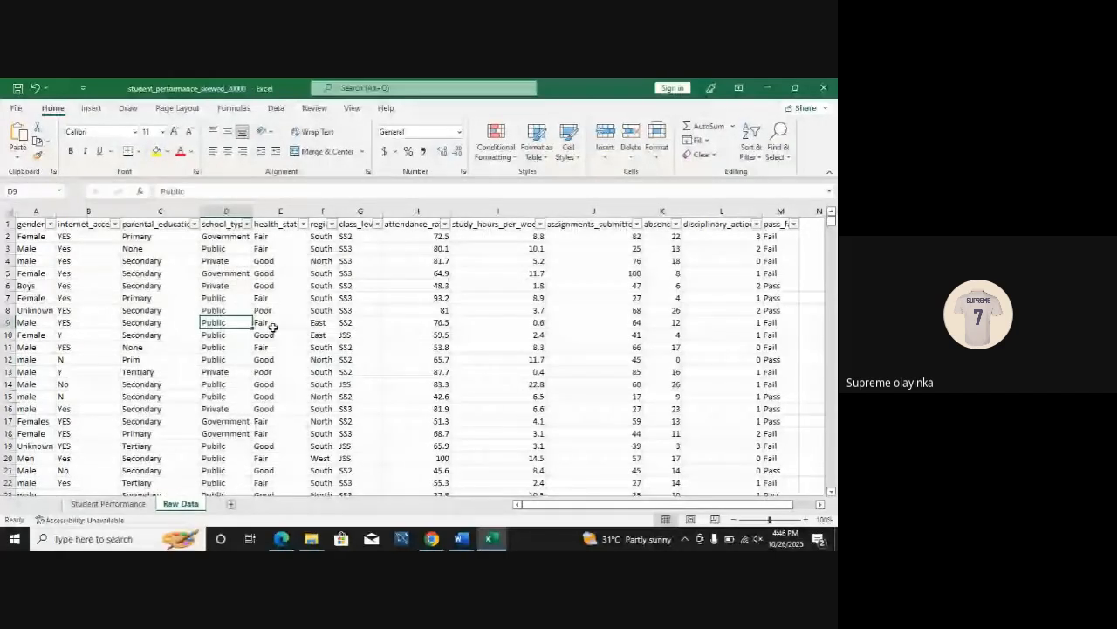
left_click(131, 506)
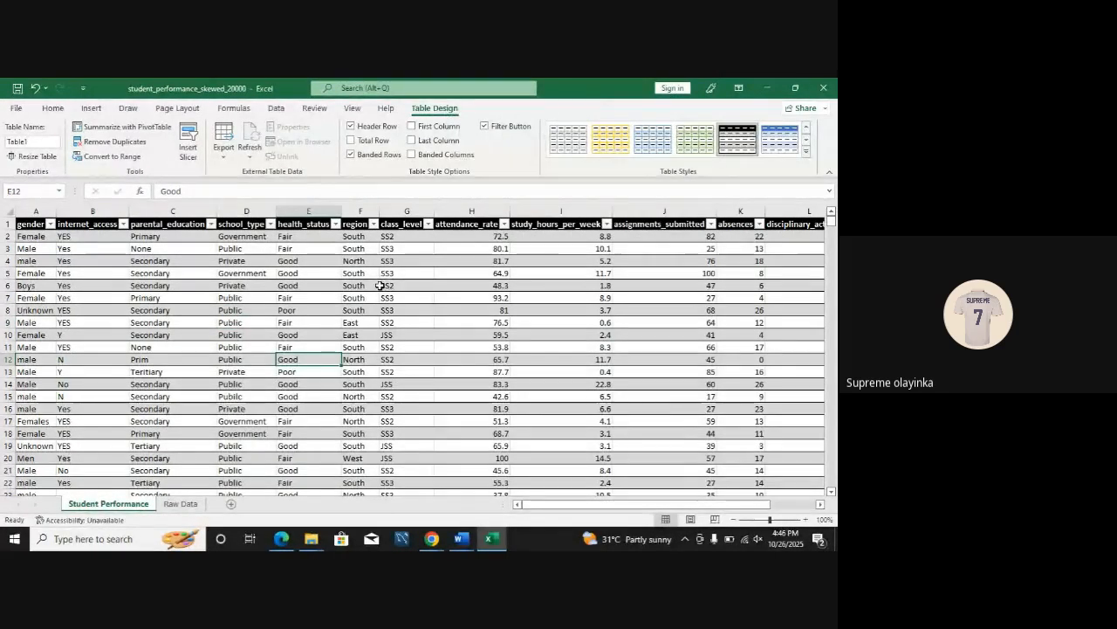
Step: Examine the Get Data import options, including the file, database, Azure, online services and other sources categories
left_click(276, 108)
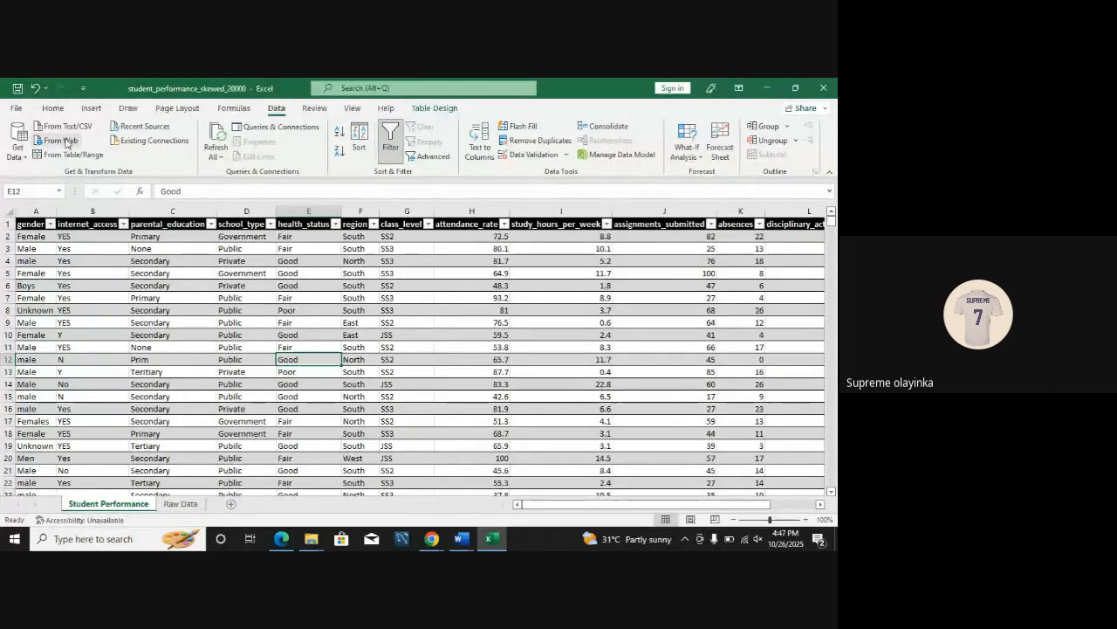
left_click(20, 156)
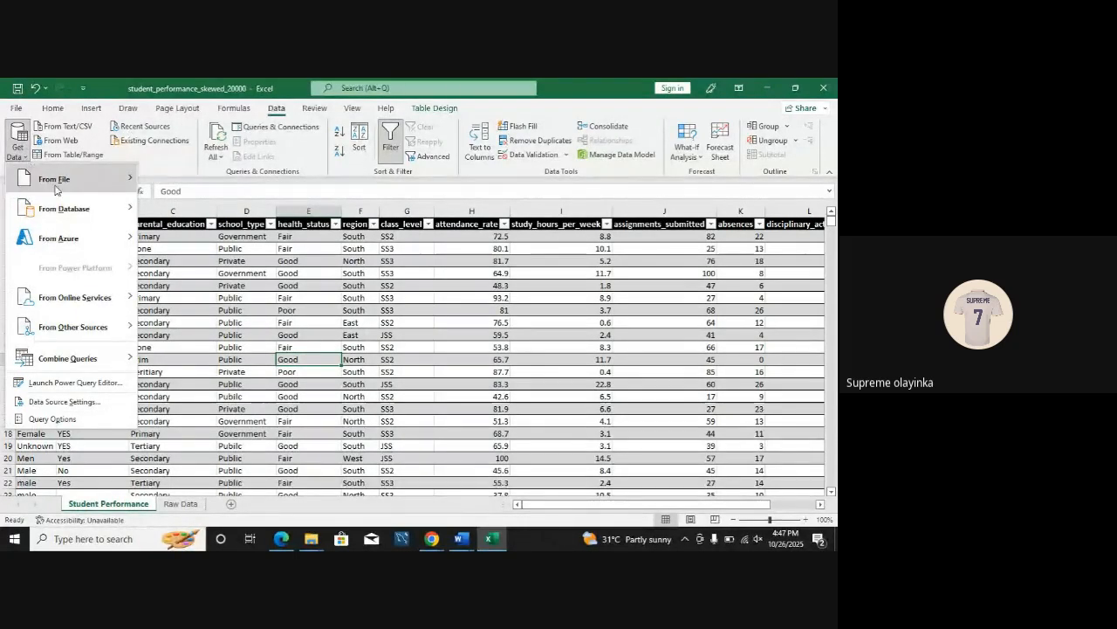
mouse_move(57, 185)
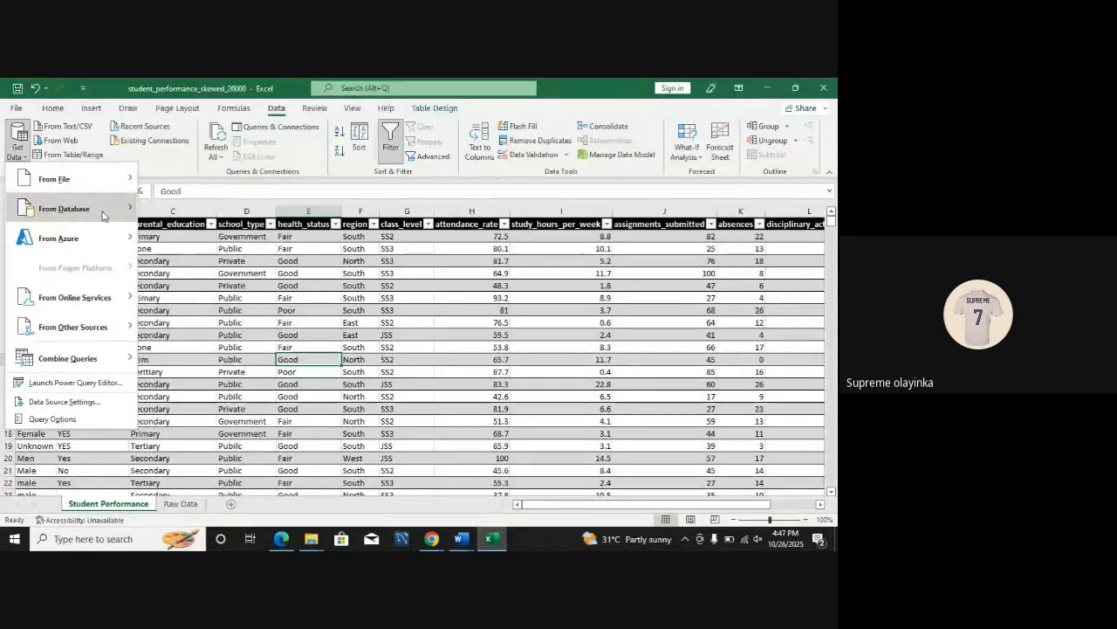
mouse_move(71, 213)
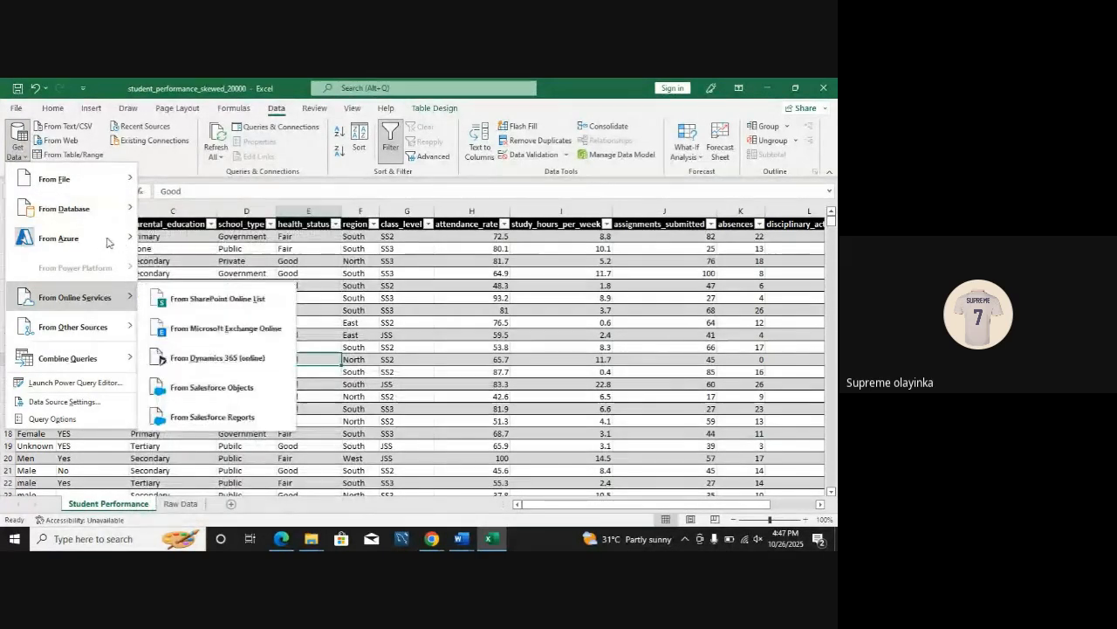
mouse_move(93, 244)
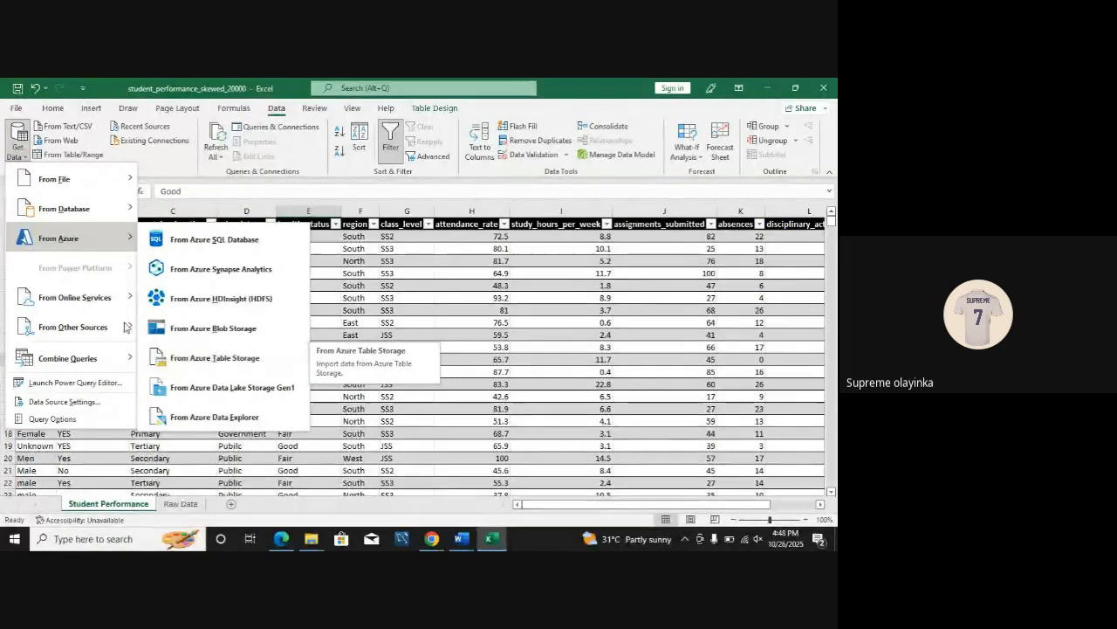
mouse_move(103, 298)
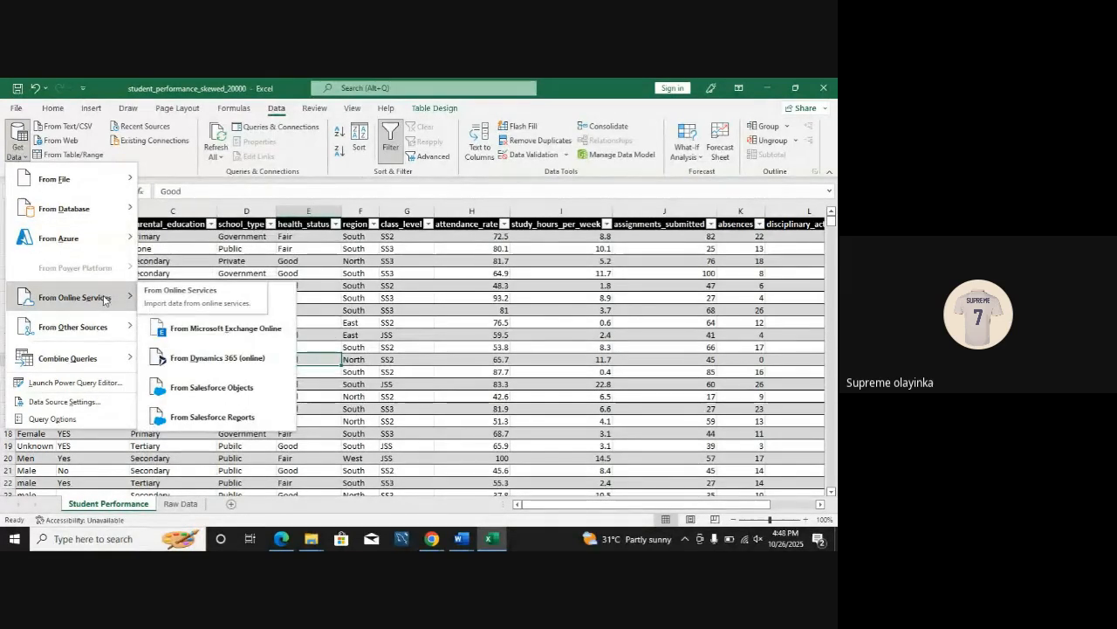
mouse_move(103, 326)
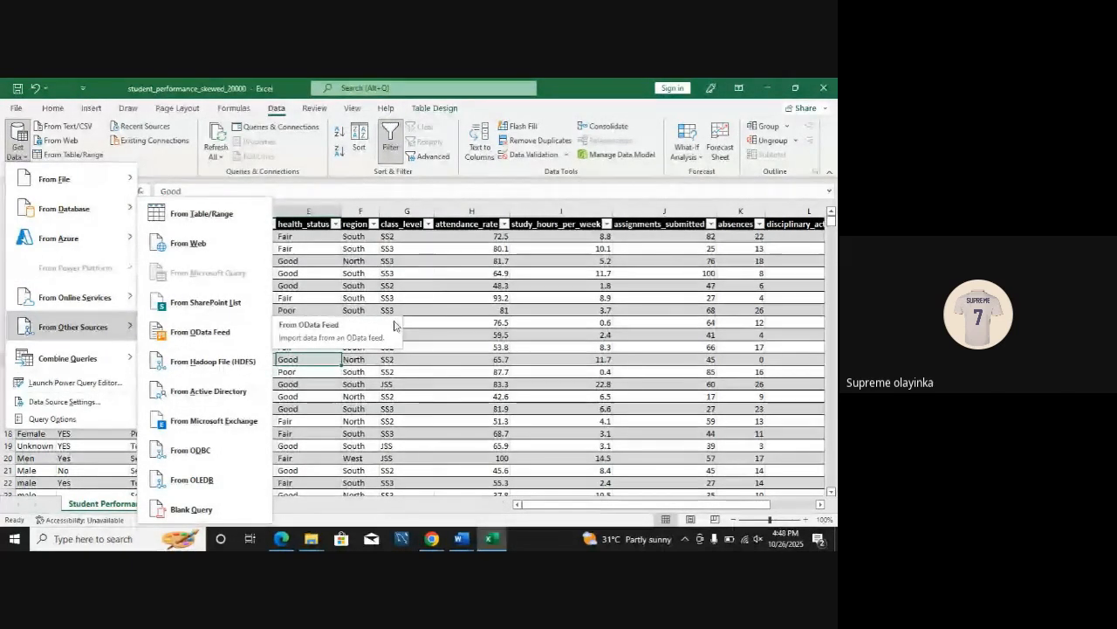
left_click(506, 291)
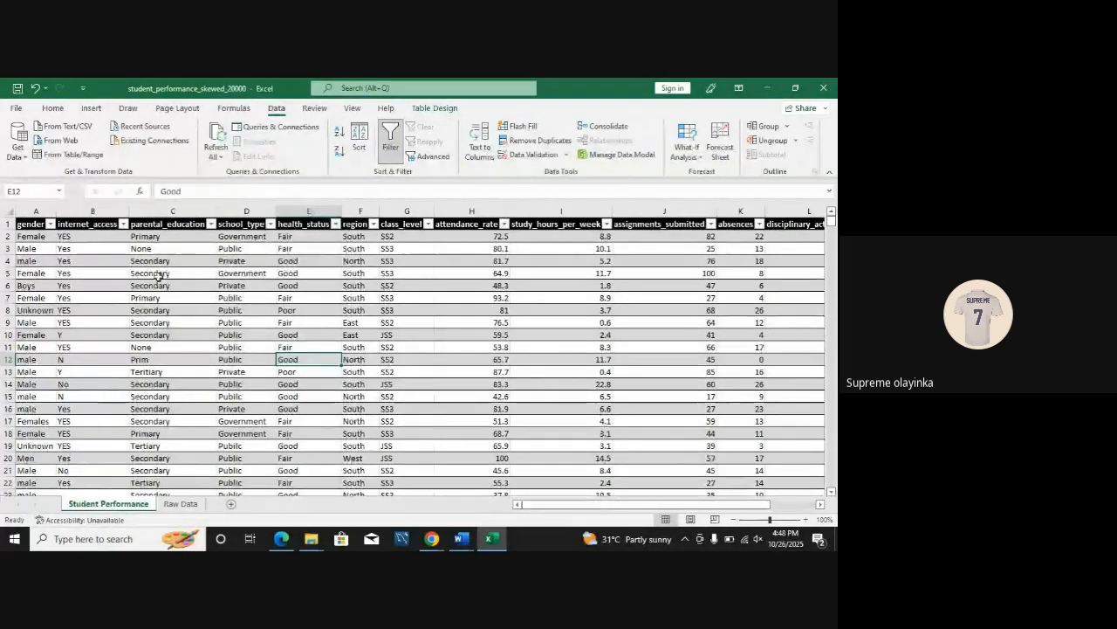
Step: Load the Student Performance table into the Power Query Editor as a query from table/range and bring the editor to the front
left_click(74, 154)
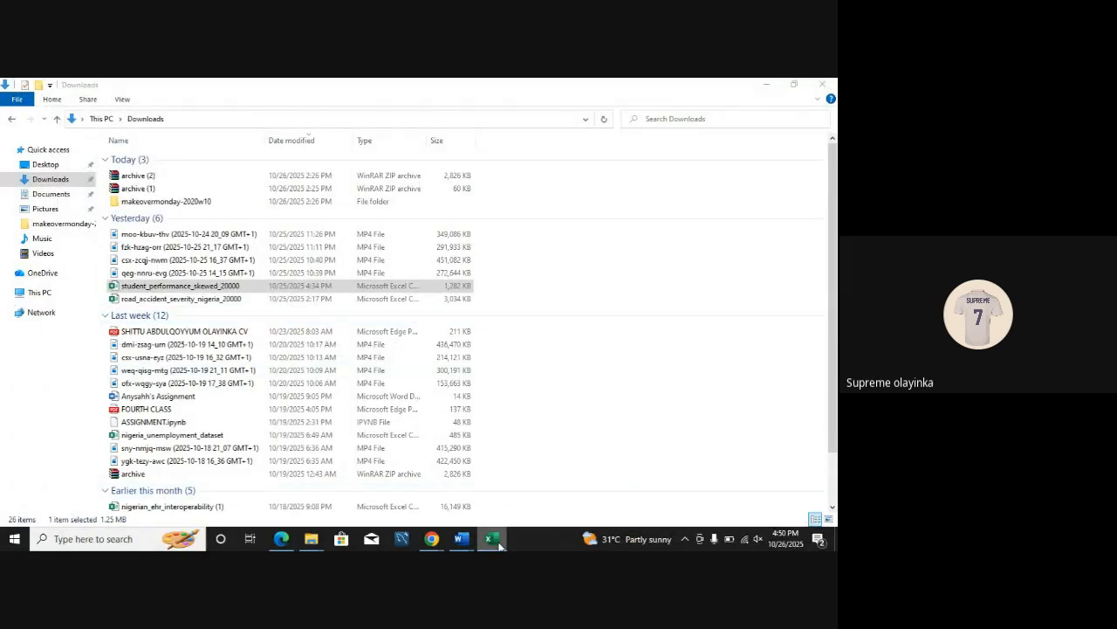
mouse_move(491, 546)
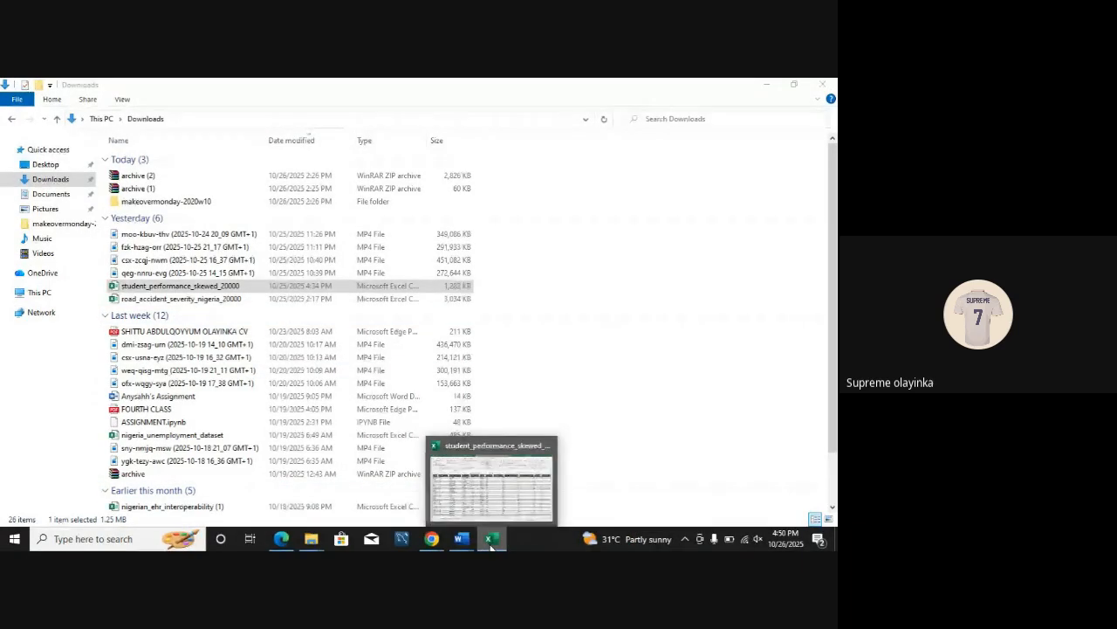
left_click(491, 517)
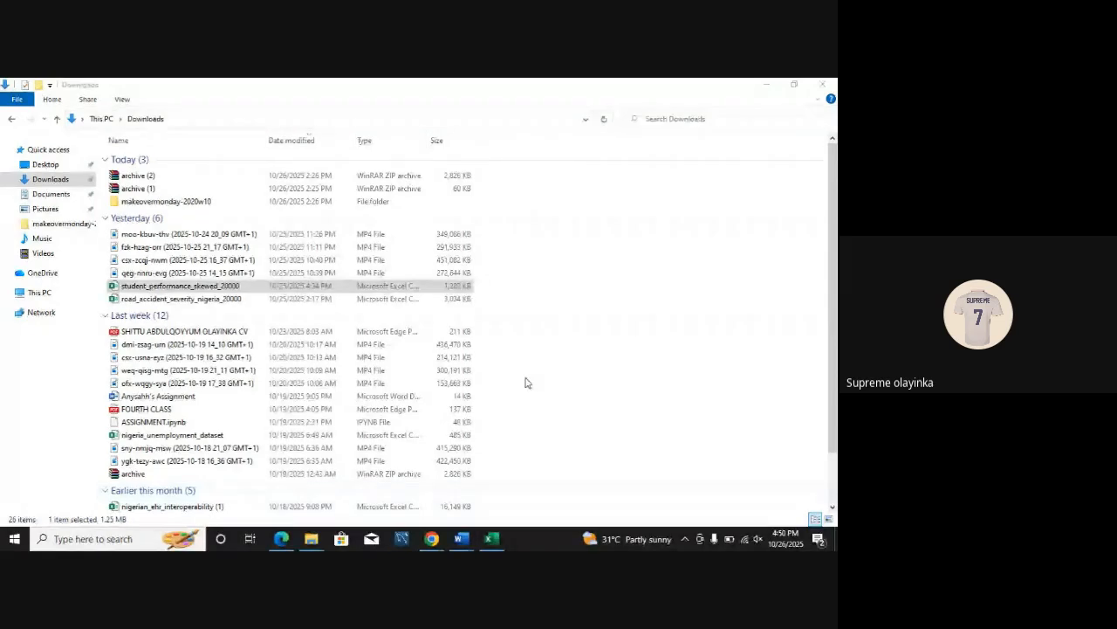
left_click(774, 83)
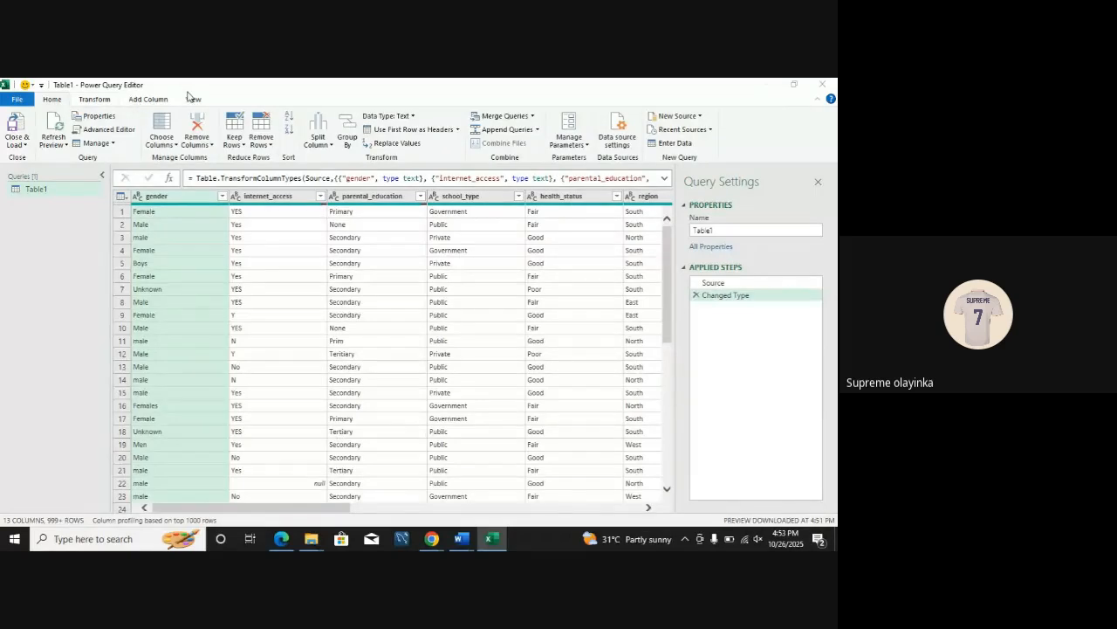
Step: Collapse the Power Query Editor ribbon and pin it open again with the Home commands showing
left_click(94, 99)
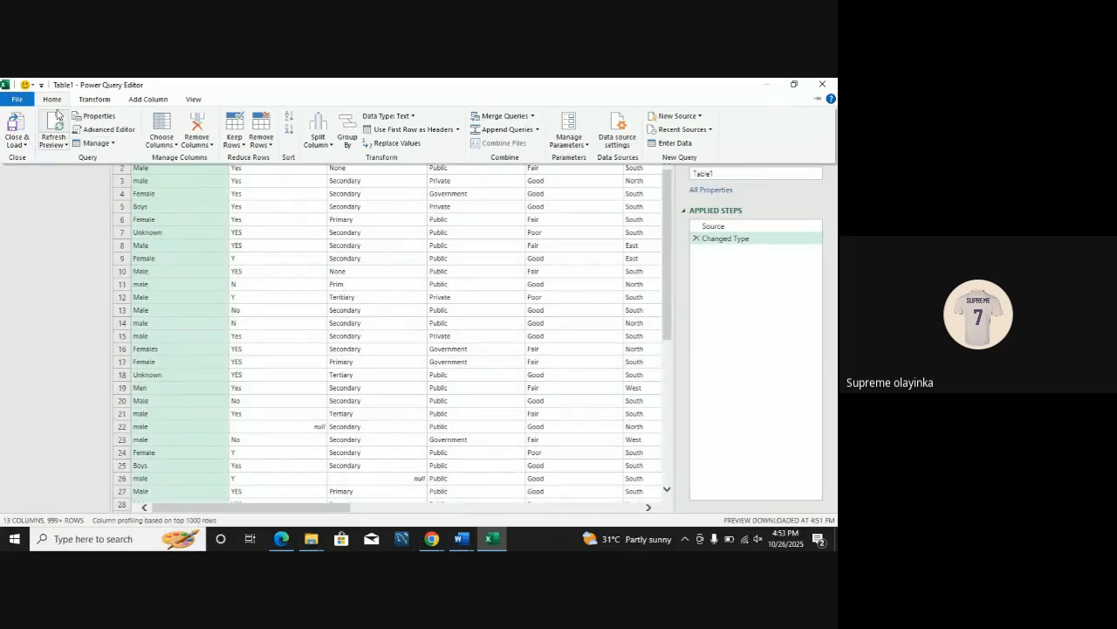
left_click(671, 272)
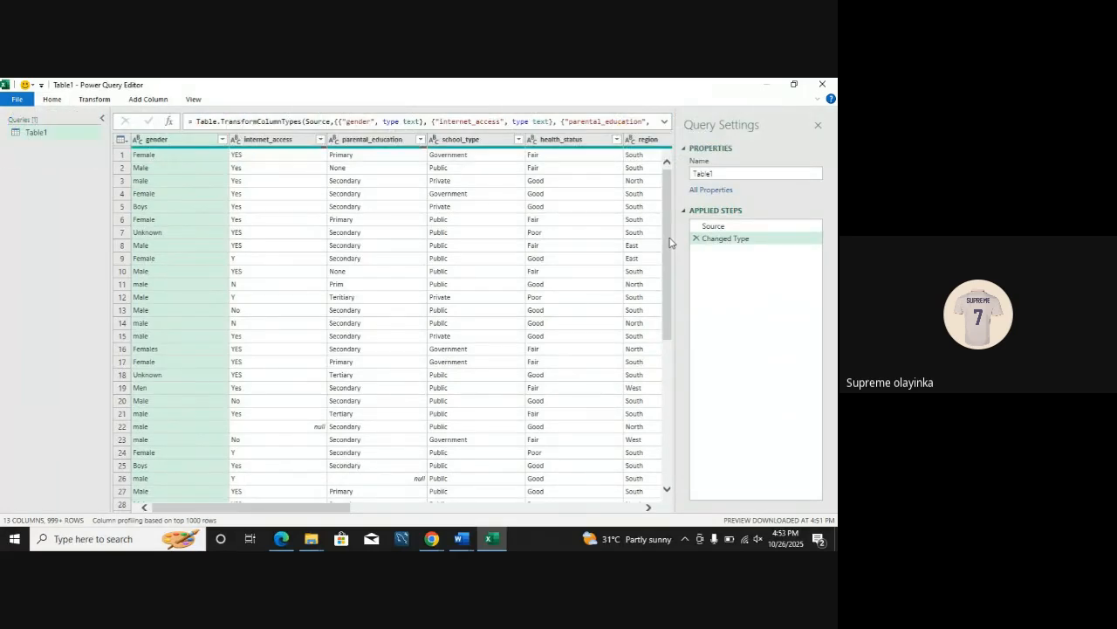
left_click(51, 99)
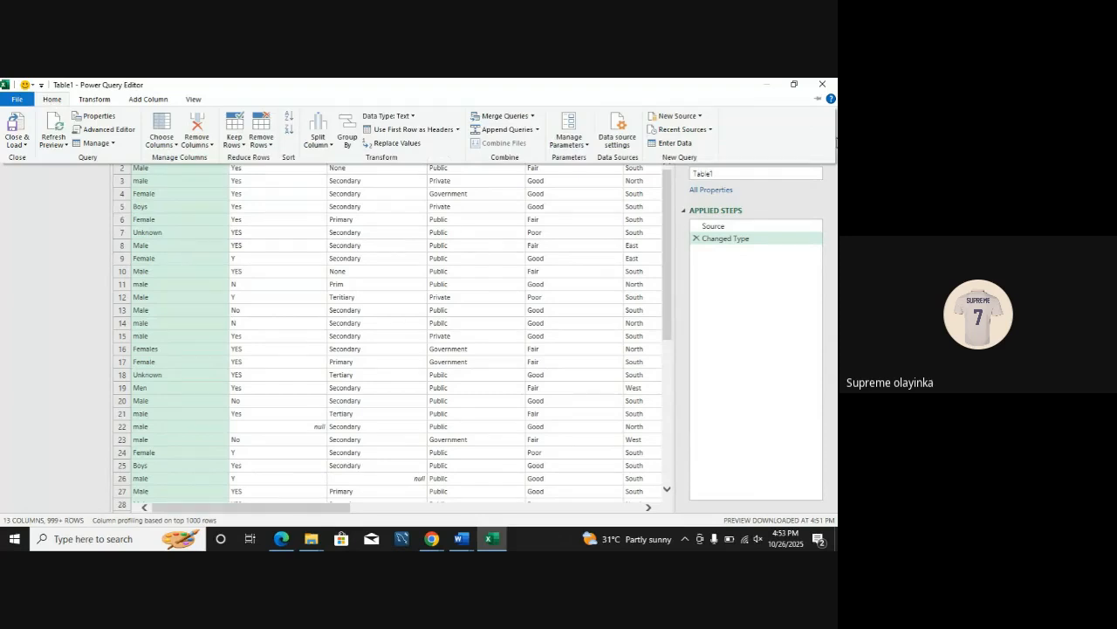
left_click(818, 98)
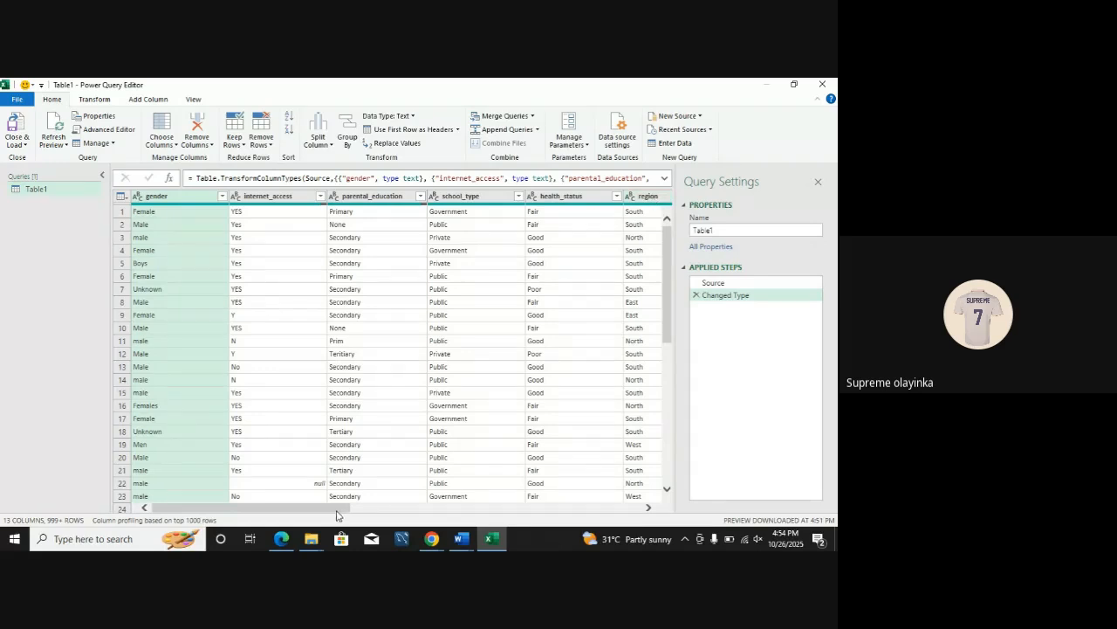
Step: Review all columns of the Table1 query and the Choose Columns list, leaving the selection as it is
left_click_drag(339, 508, 558, 521)
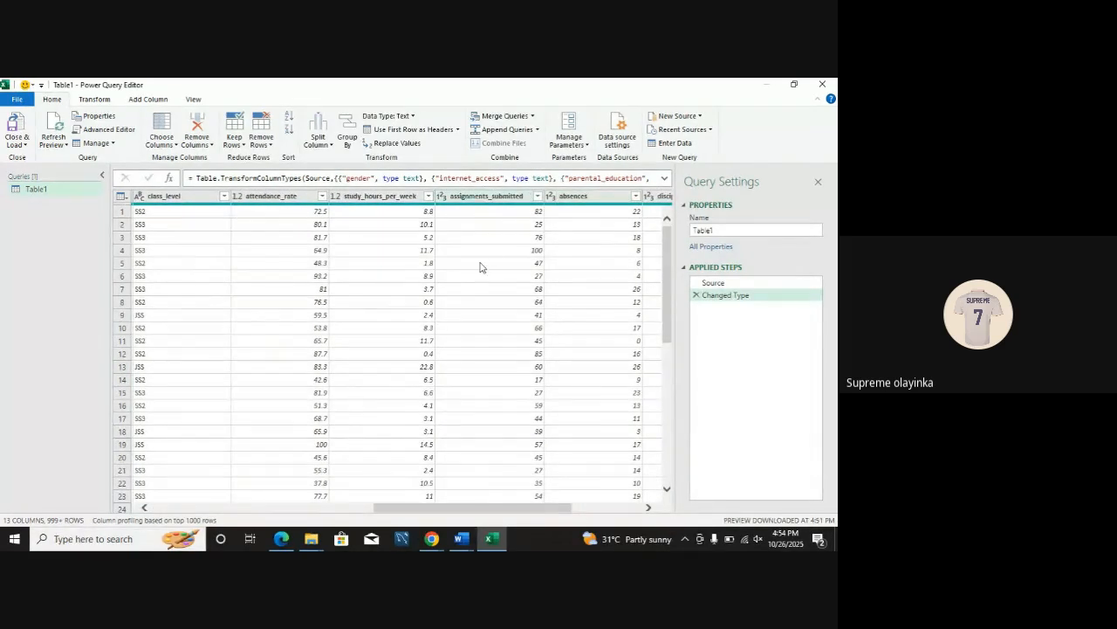
left_click_drag(467, 507, 236, 507)
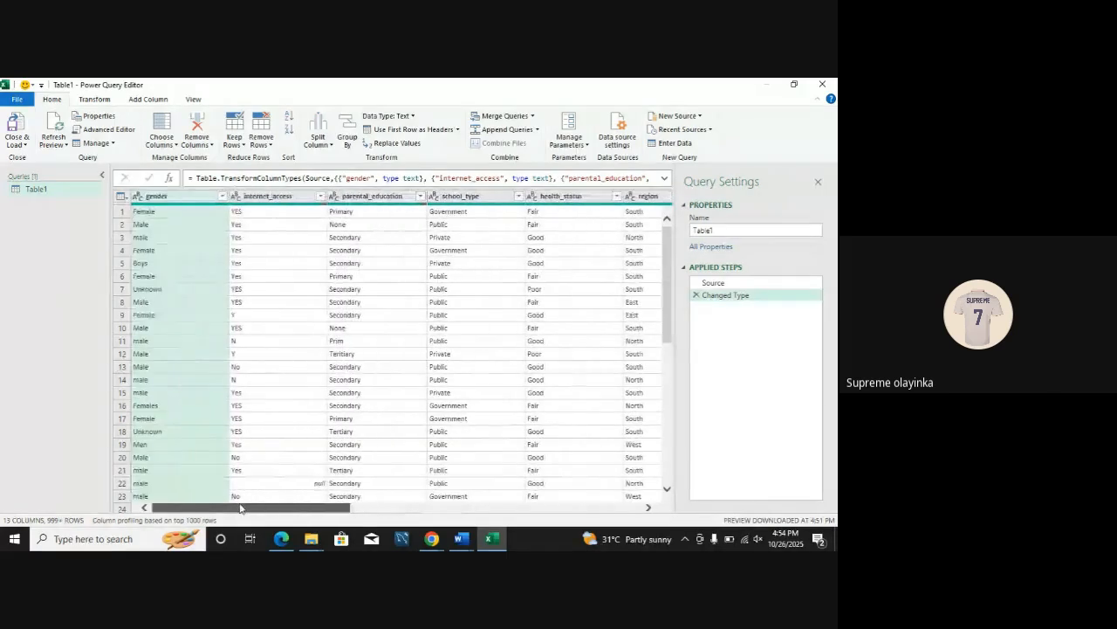
left_click(174, 145)
left_click(183, 158)
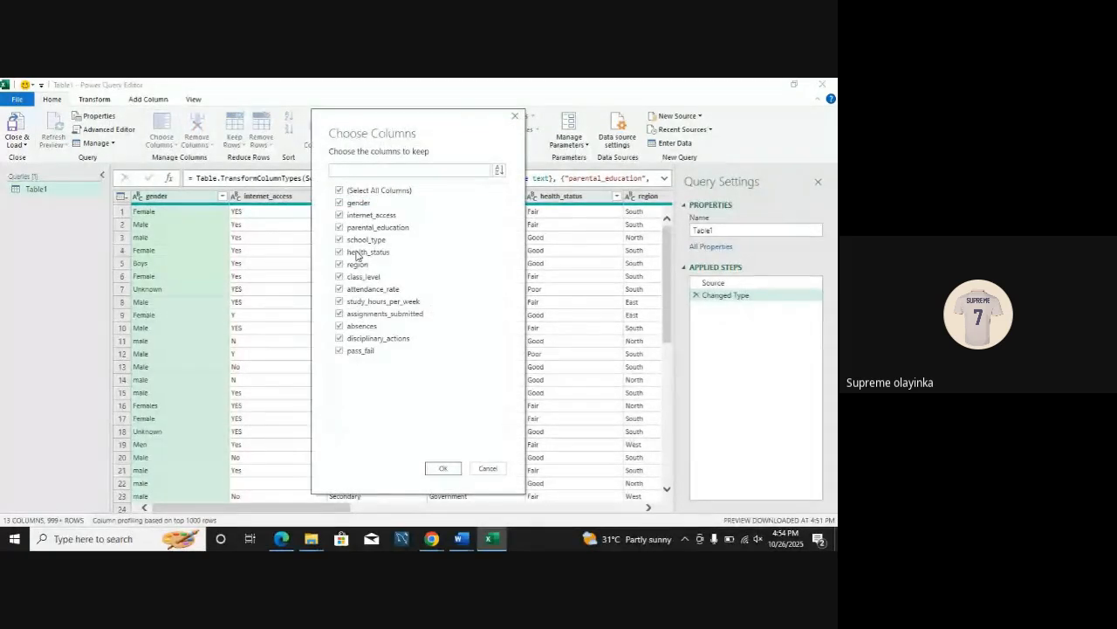
left_click(515, 116)
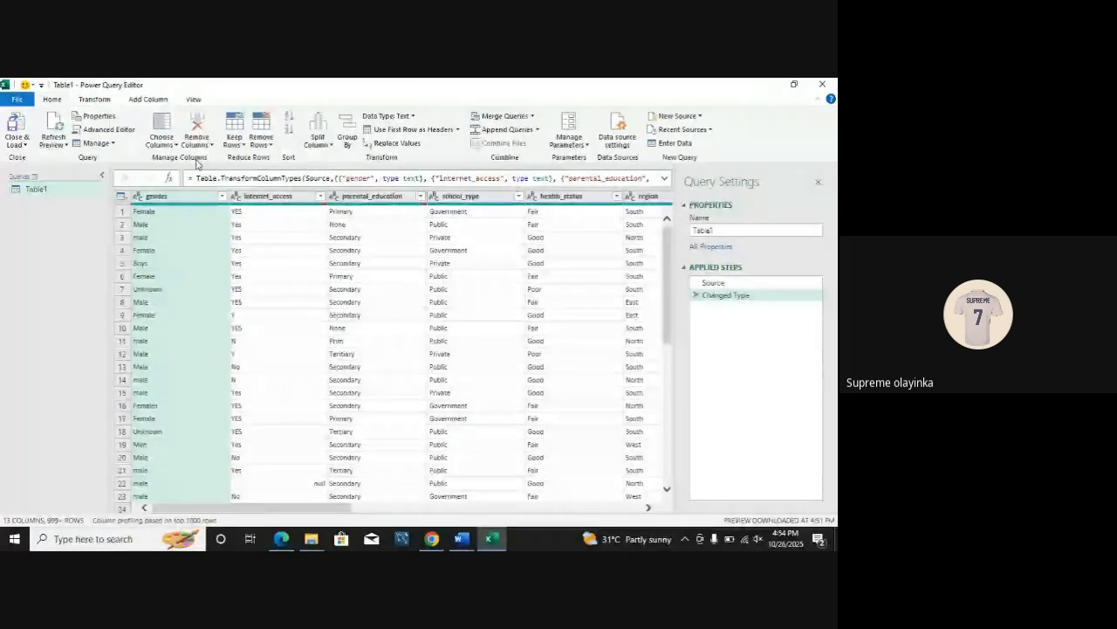
Step: Go to the assignments_submitted column of the query using Go to Column
left_click(161, 133)
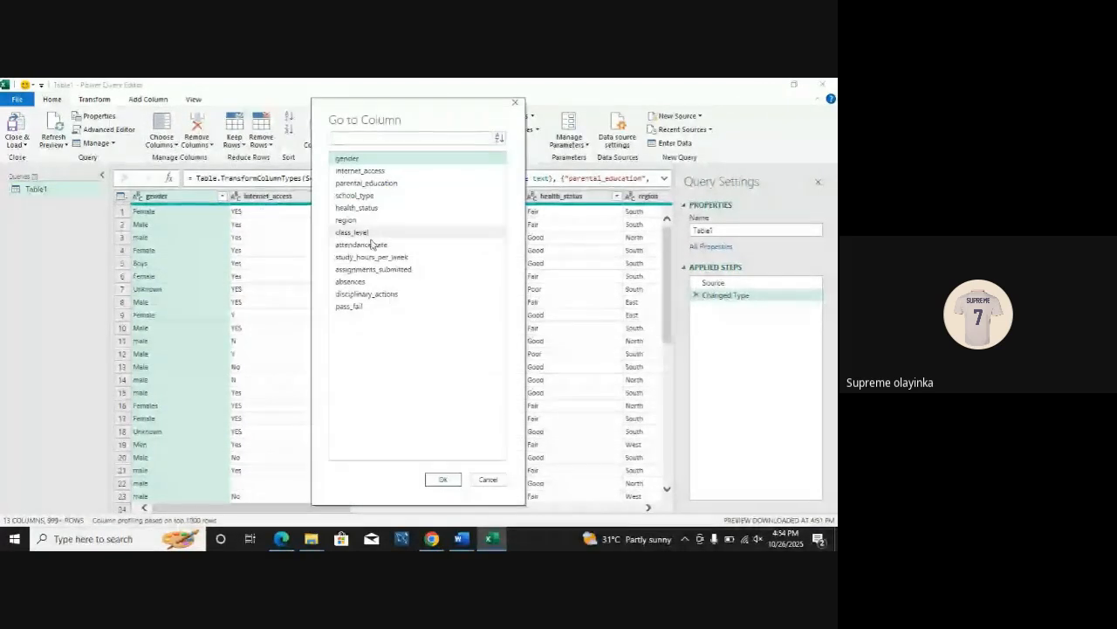
left_click(374, 269)
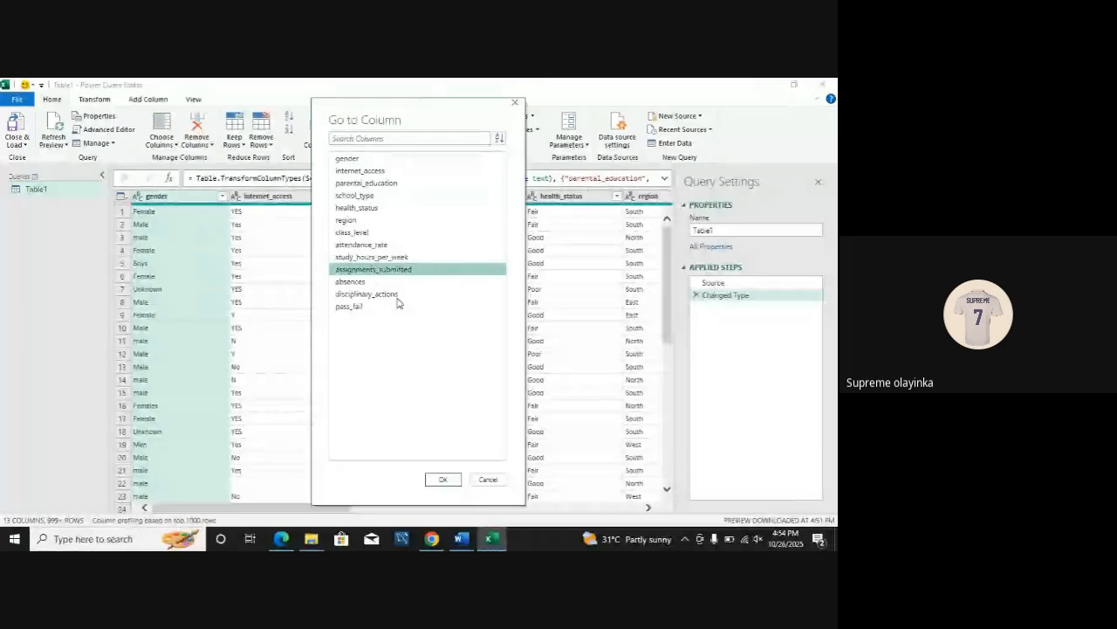
left_click(442, 479)
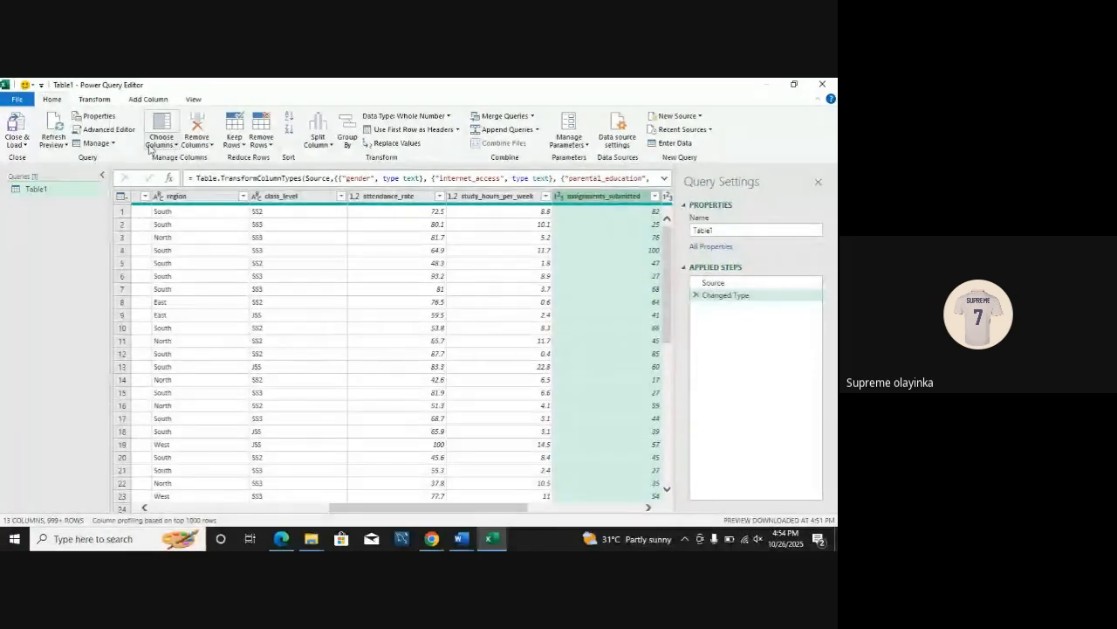
Step: Remove the gender, internet_access, parental_education and school_type columns from the query
left_click(196, 142)
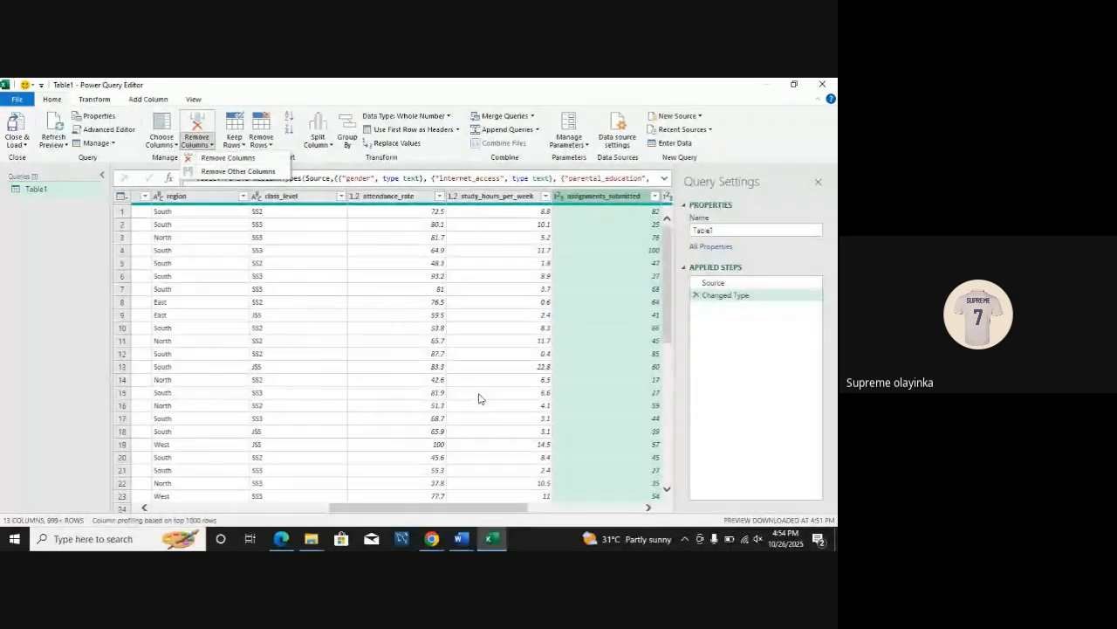
left_click(392, 508)
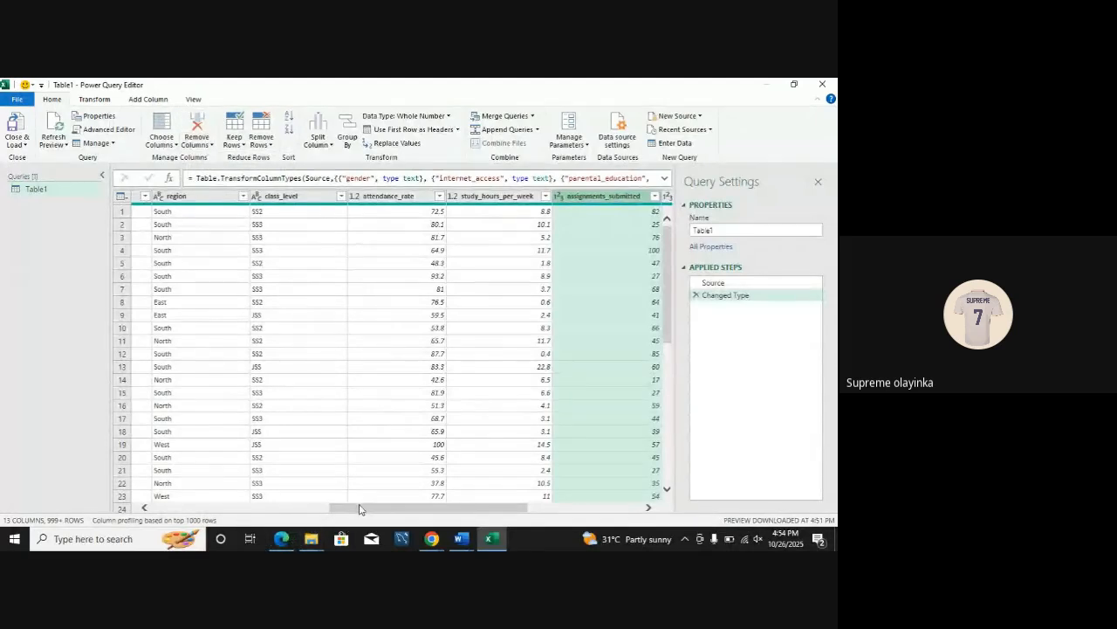
left_click_drag(359, 509, 172, 483)
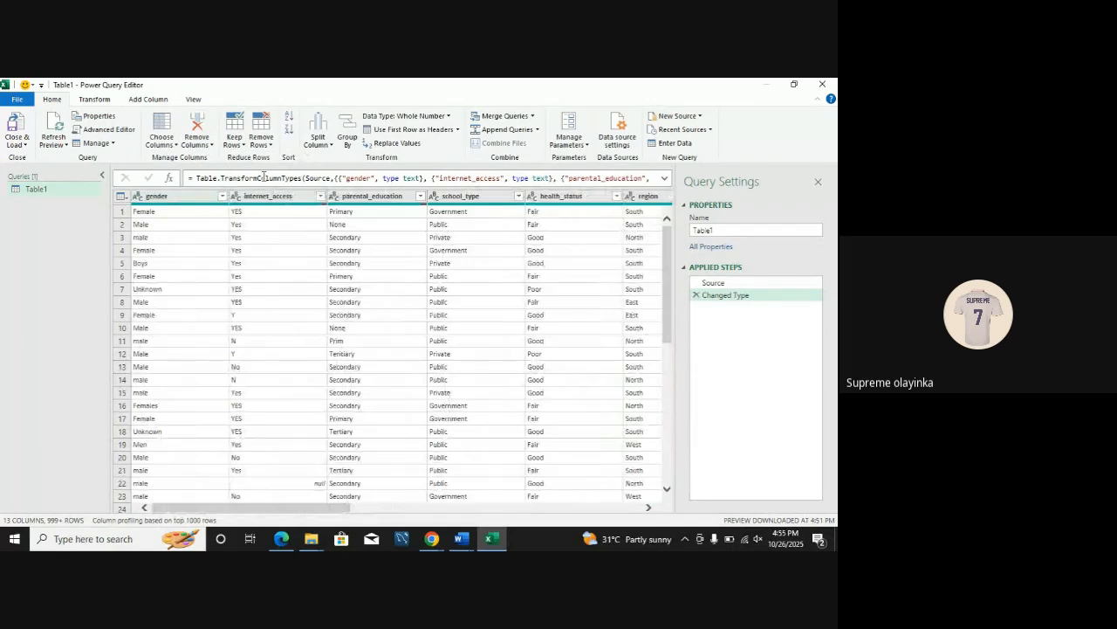
left_click(220, 196)
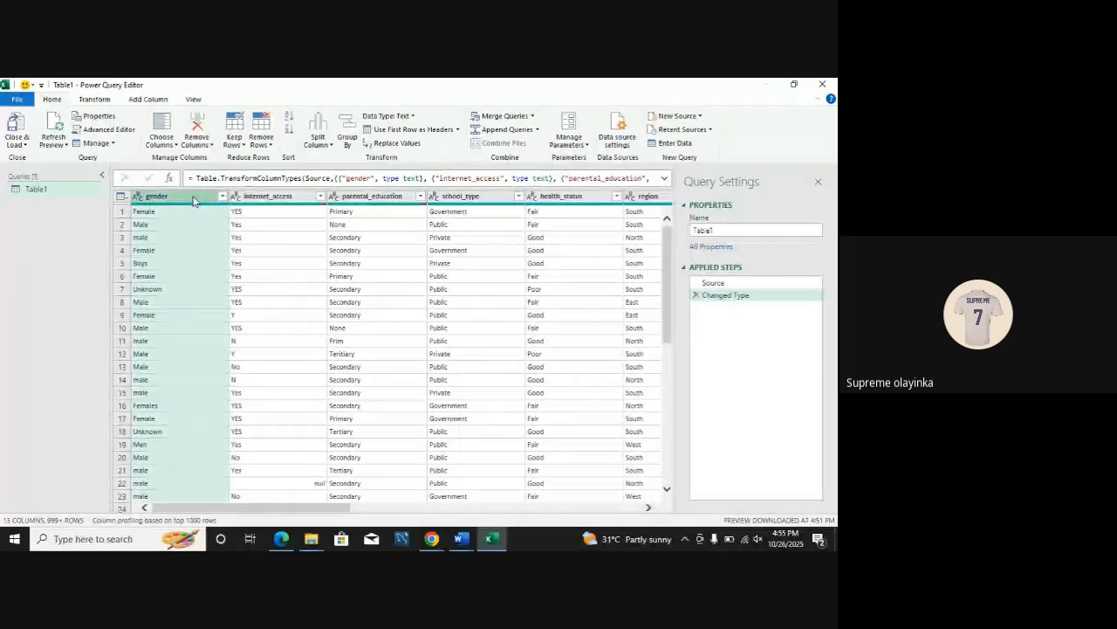
left_click(198, 145)
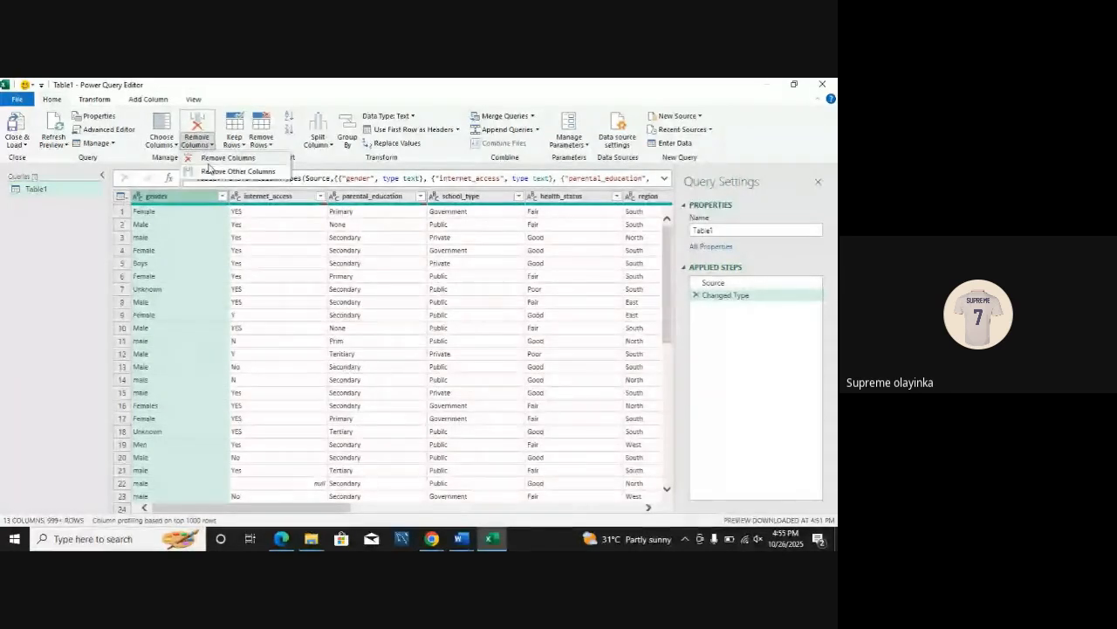
left_click(218, 158)
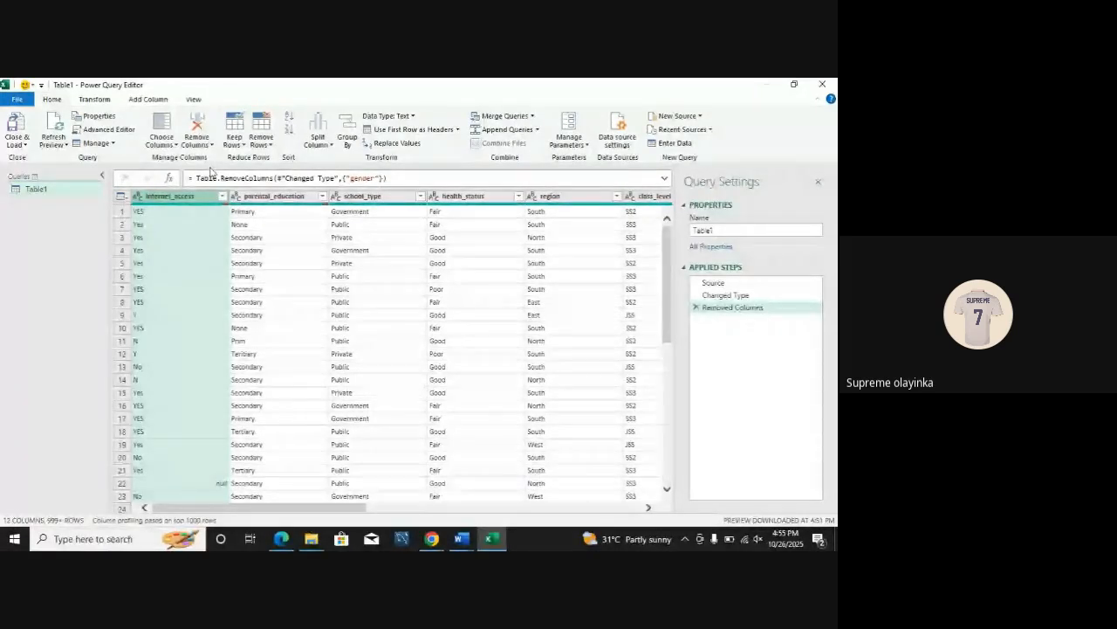
left_click(209, 145)
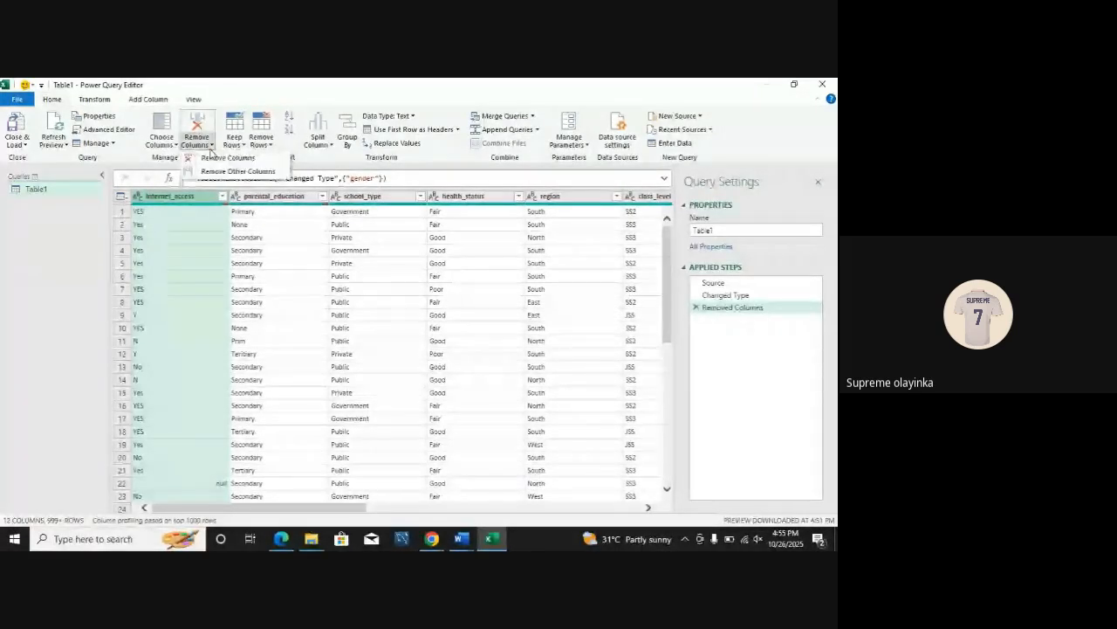
left_click(213, 157)
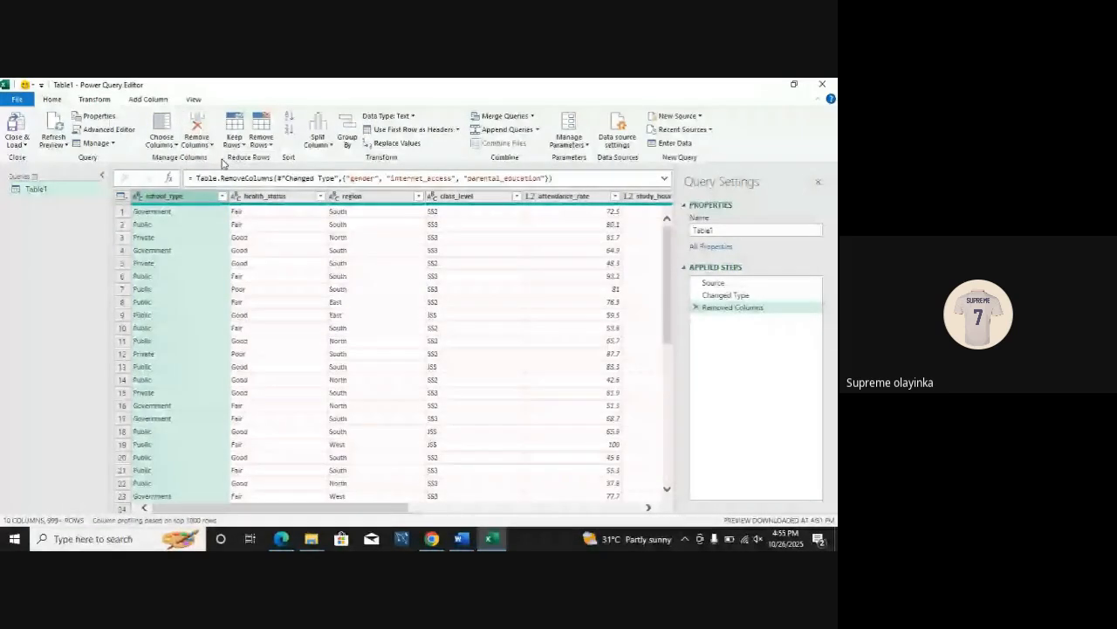
left_click(197, 142)
left_click(212, 159)
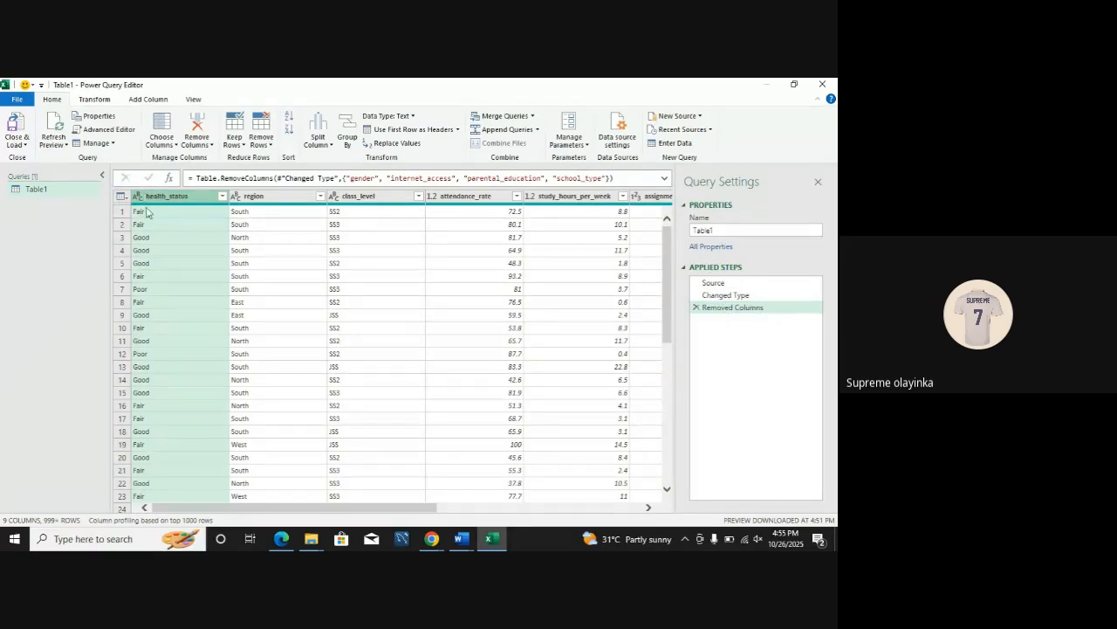
Step: Delete the Removed Columns applied step to restore the columns, and look at the Manage Parameters options
left_click(697, 309)
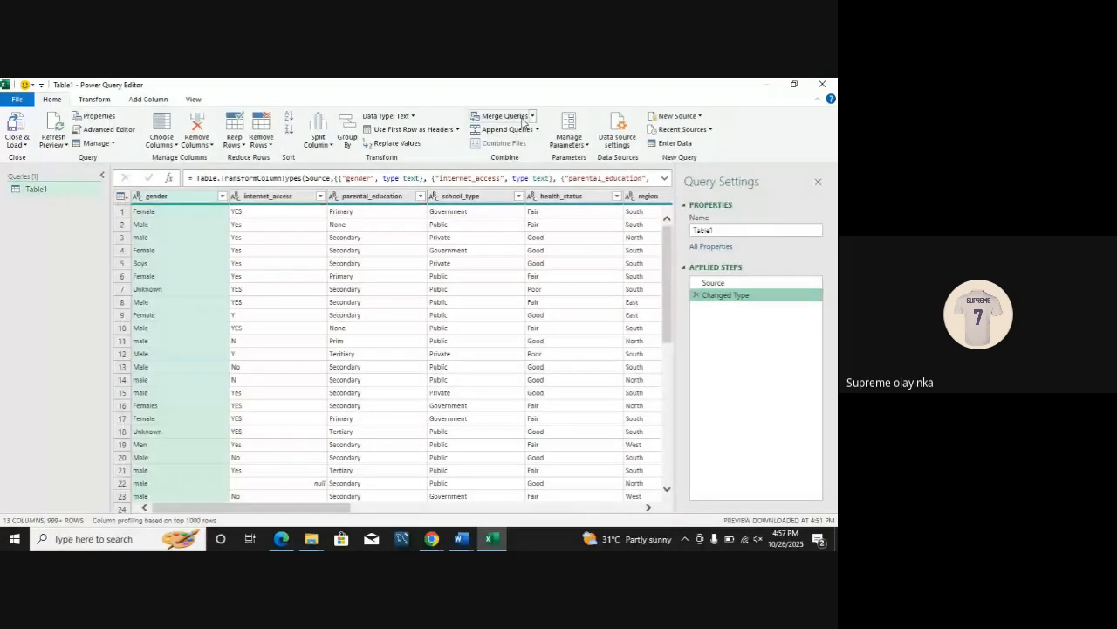
left_click(572, 144)
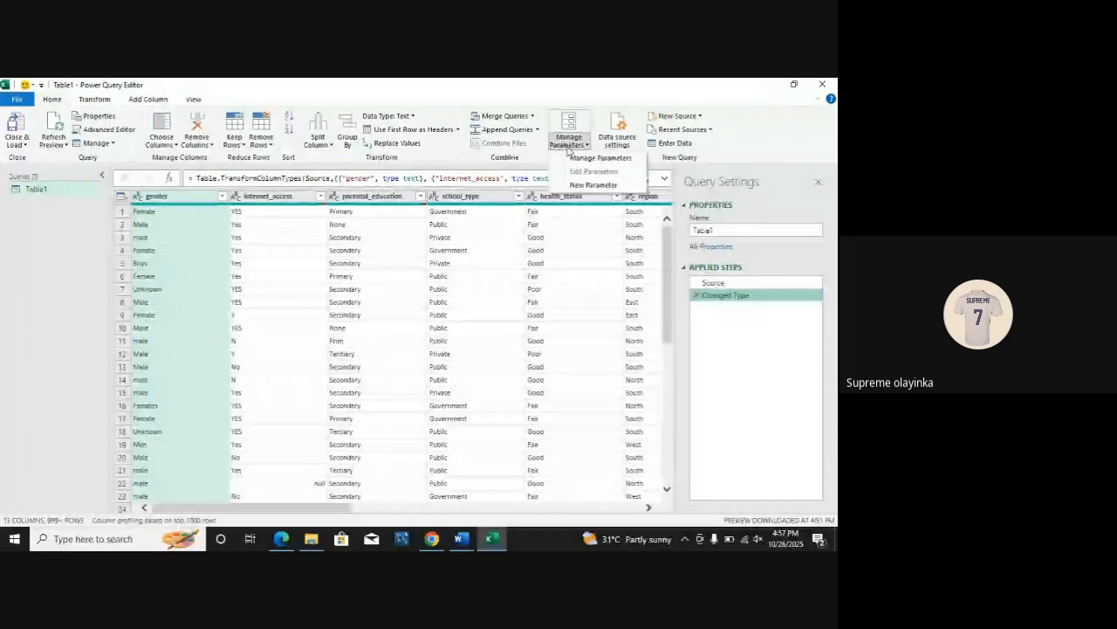
left_click(574, 146)
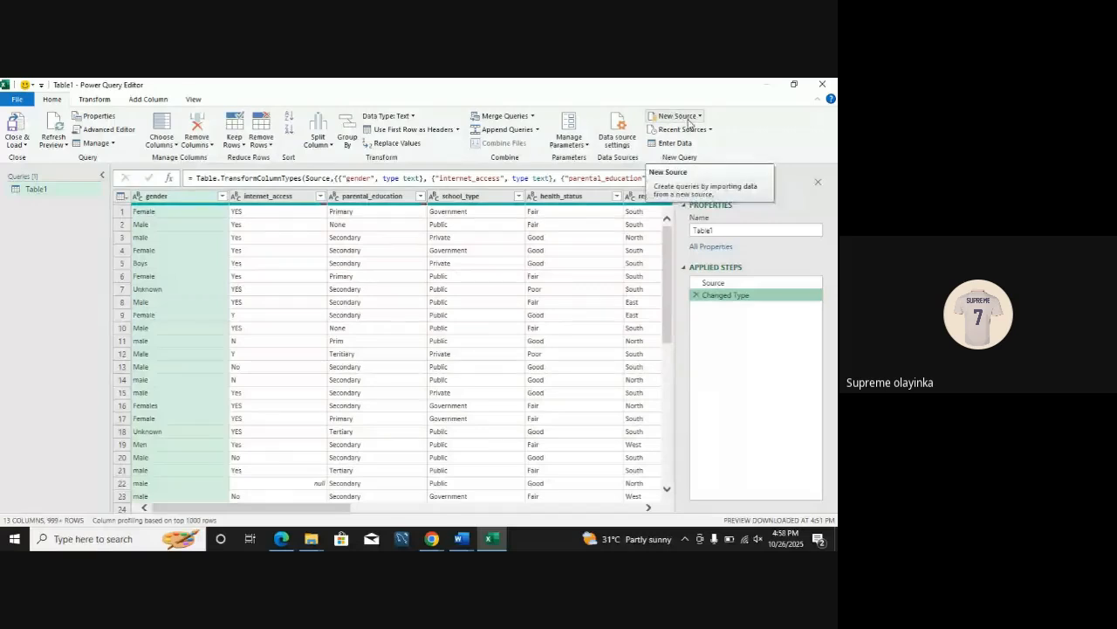
Step: Look through the New Source options for importing data, including the File source types
left_click(689, 121)
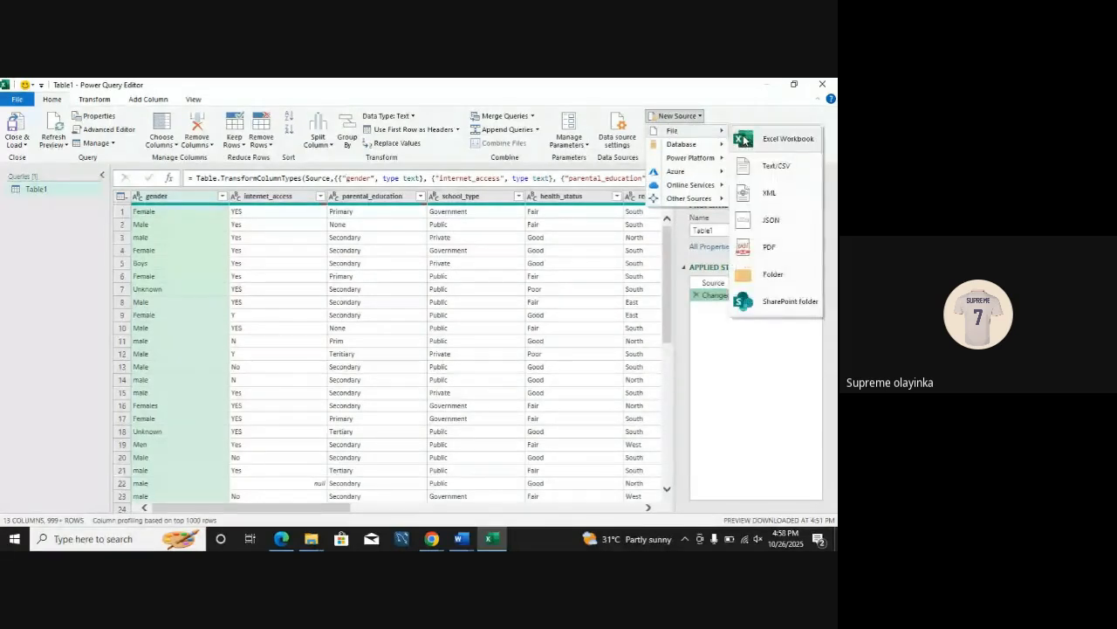
left_click(736, 116)
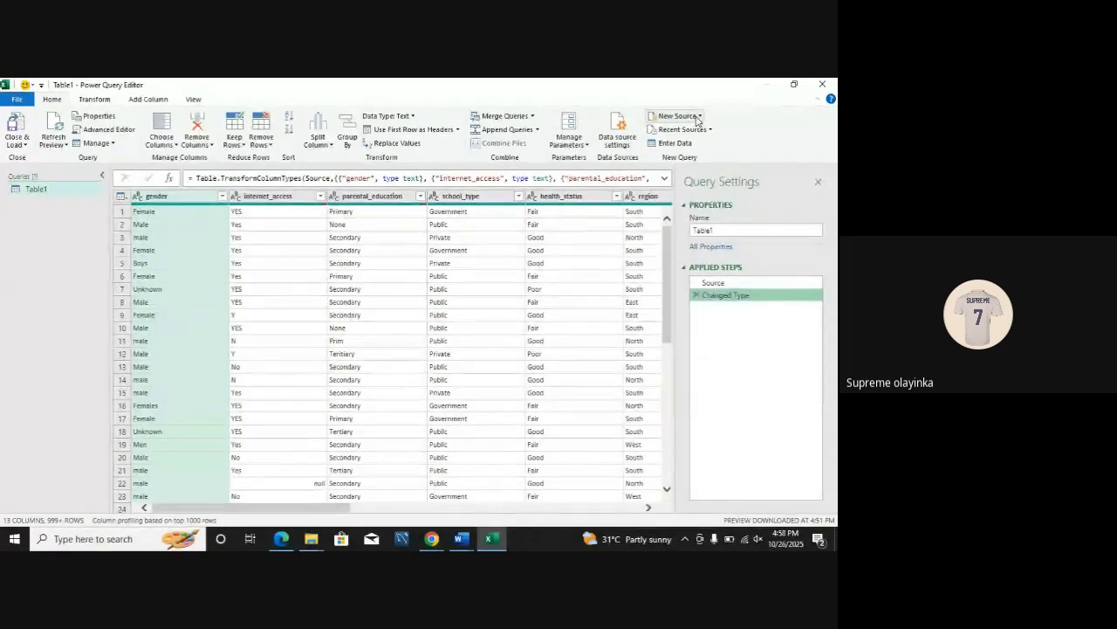
left_click(695, 117)
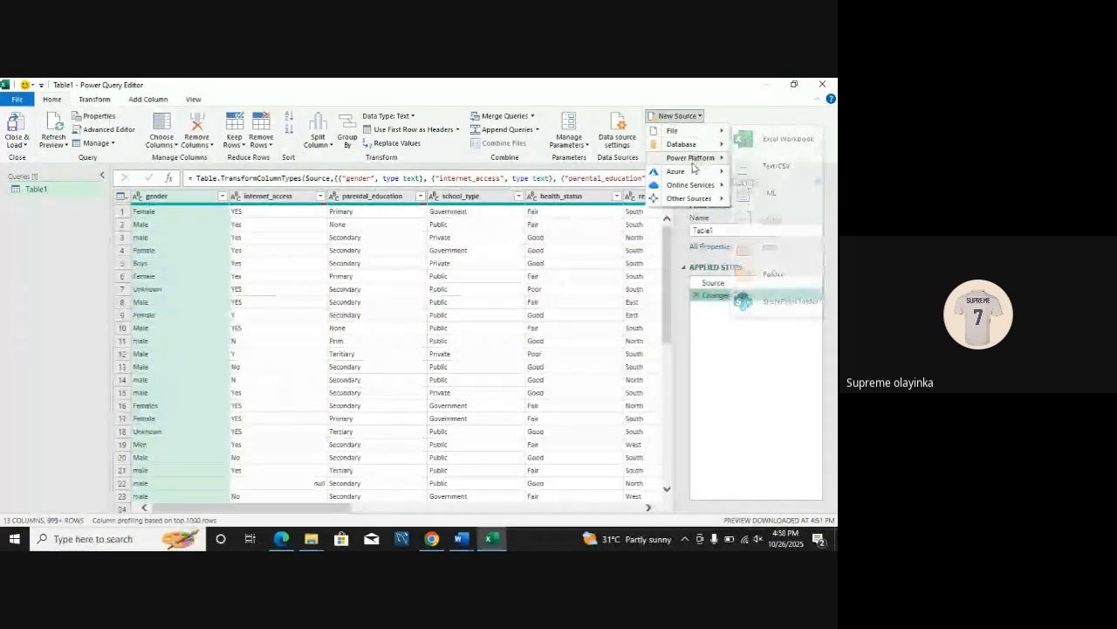
mouse_move(689, 131)
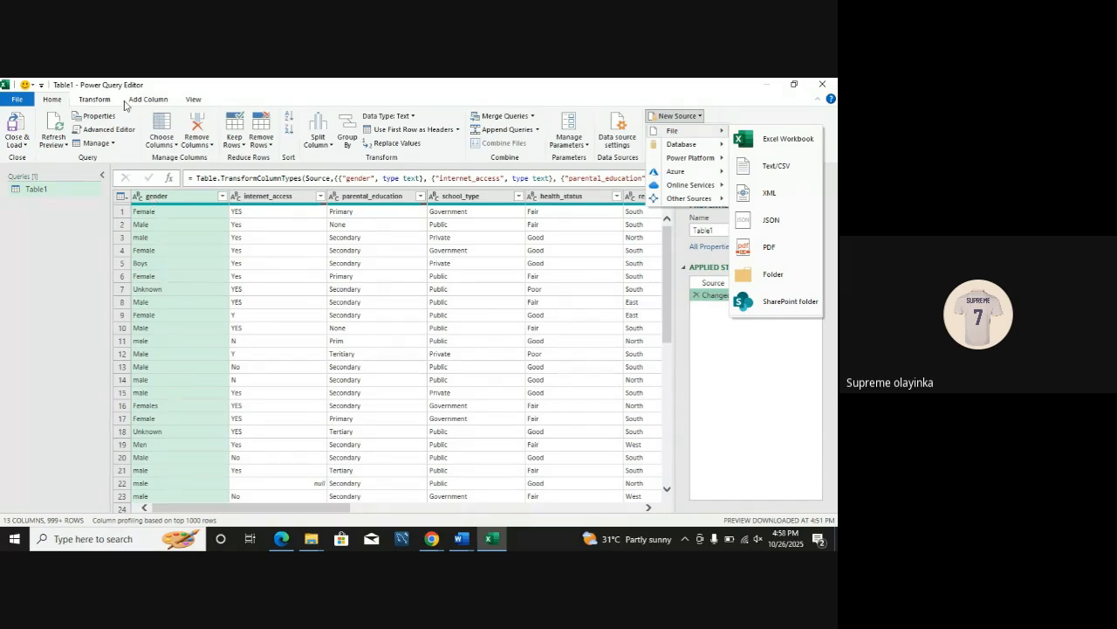
Step: Examine the data type choices for the gender, attendance_rate and absences columns without changing any type
left_click(94, 101)
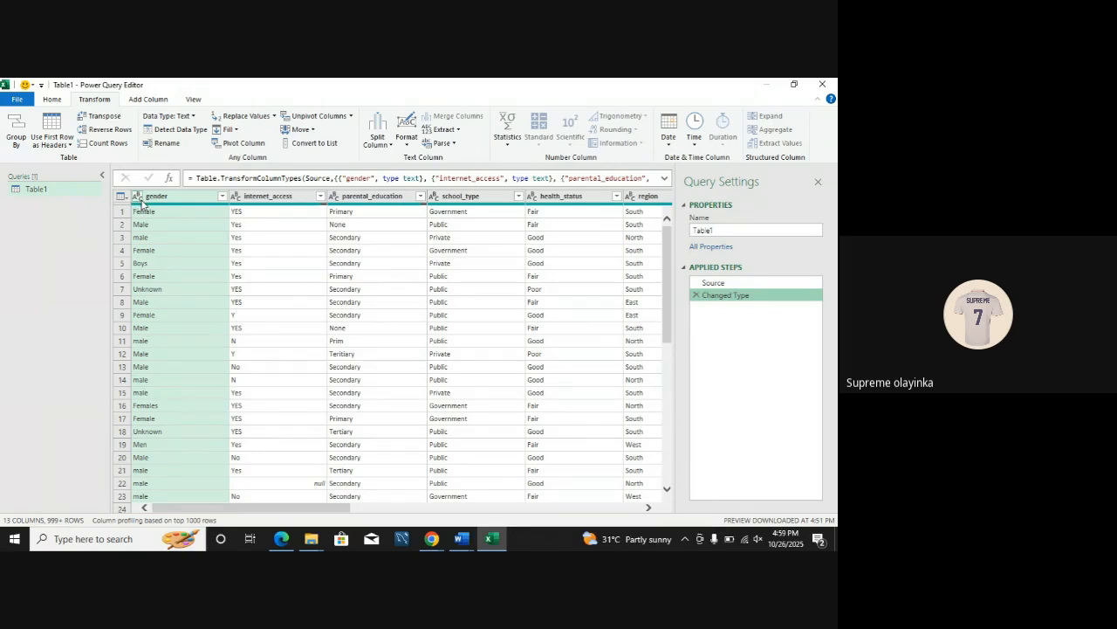
left_click(139, 198)
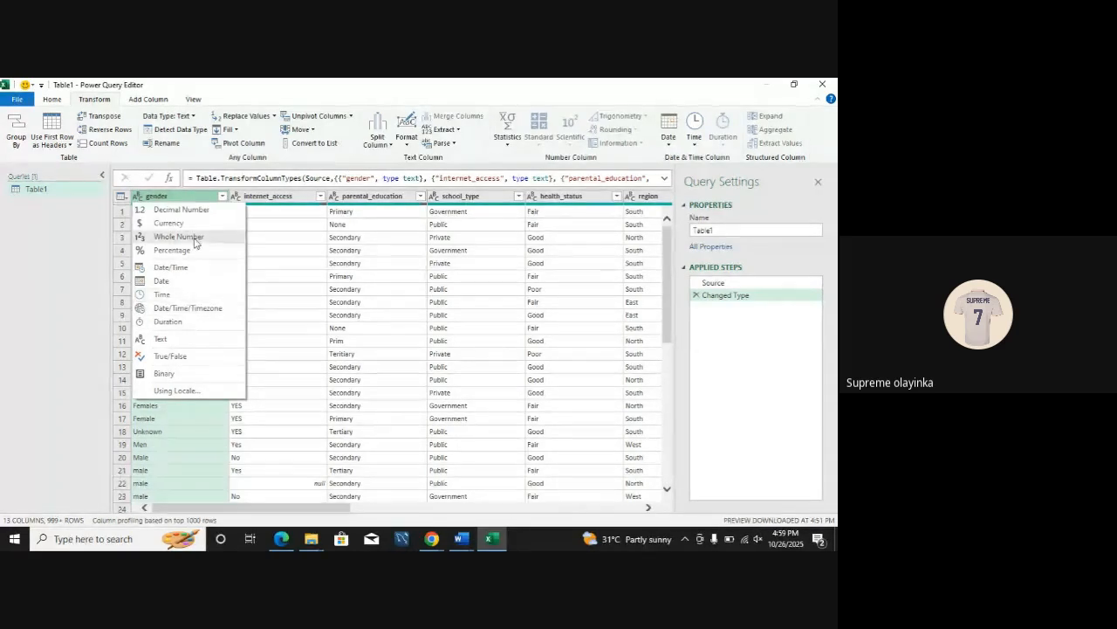
left_click(299, 288)
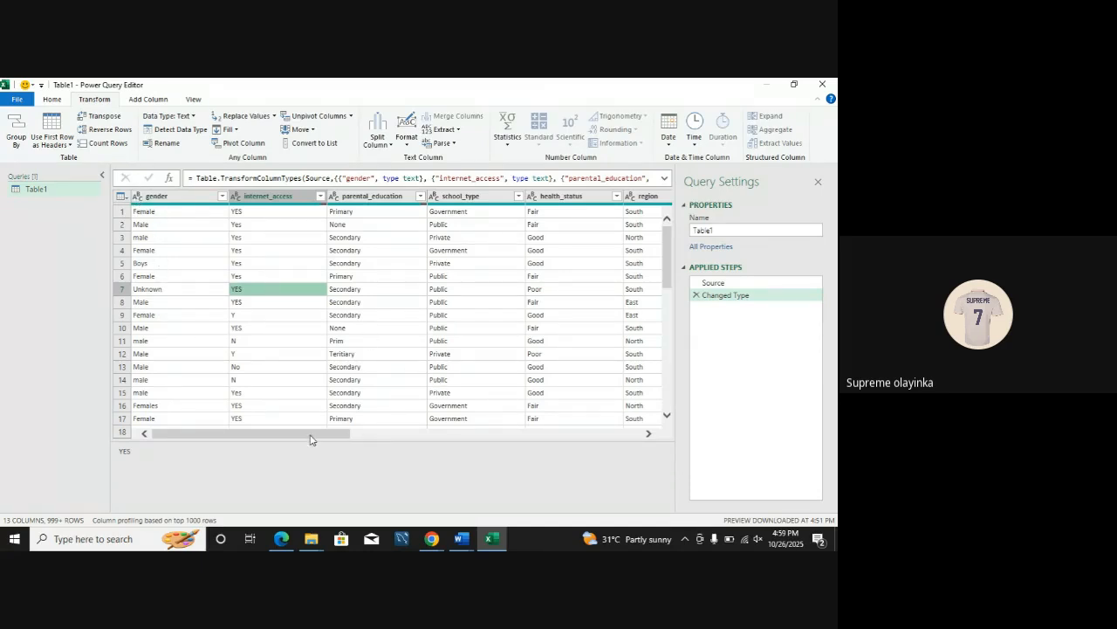
left_click_drag(308, 438, 515, 469)
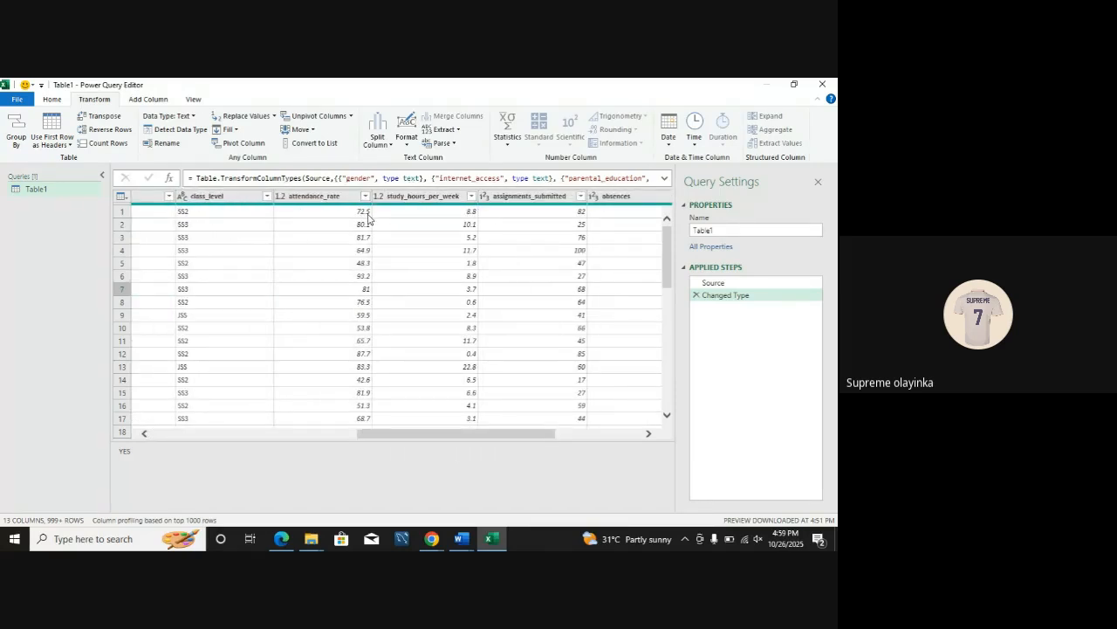
left_click(281, 197)
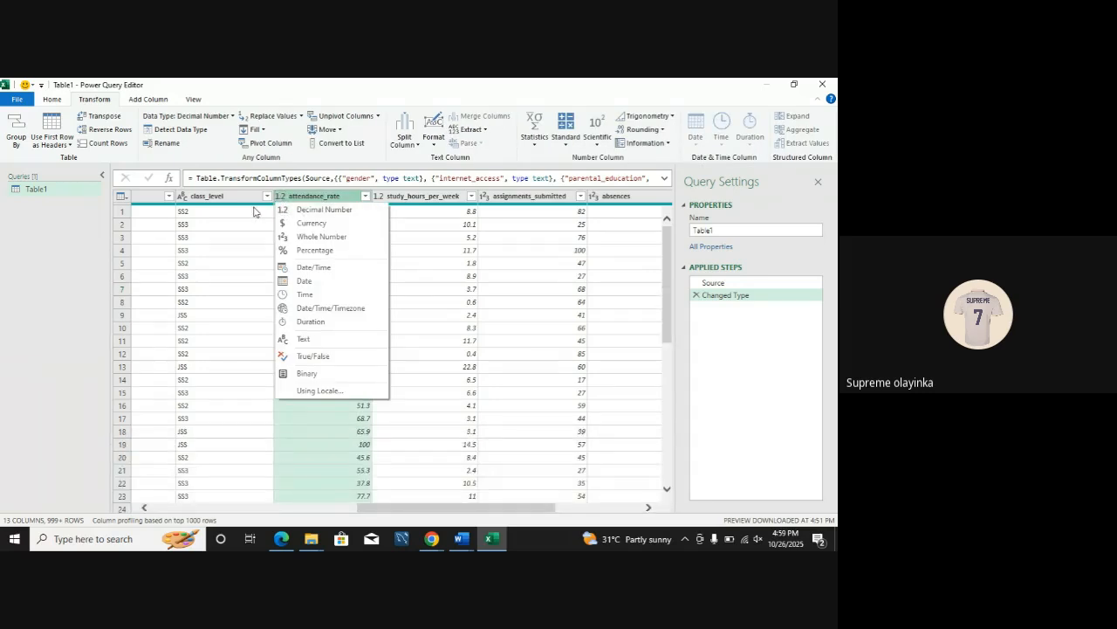
left_click(428, 276)
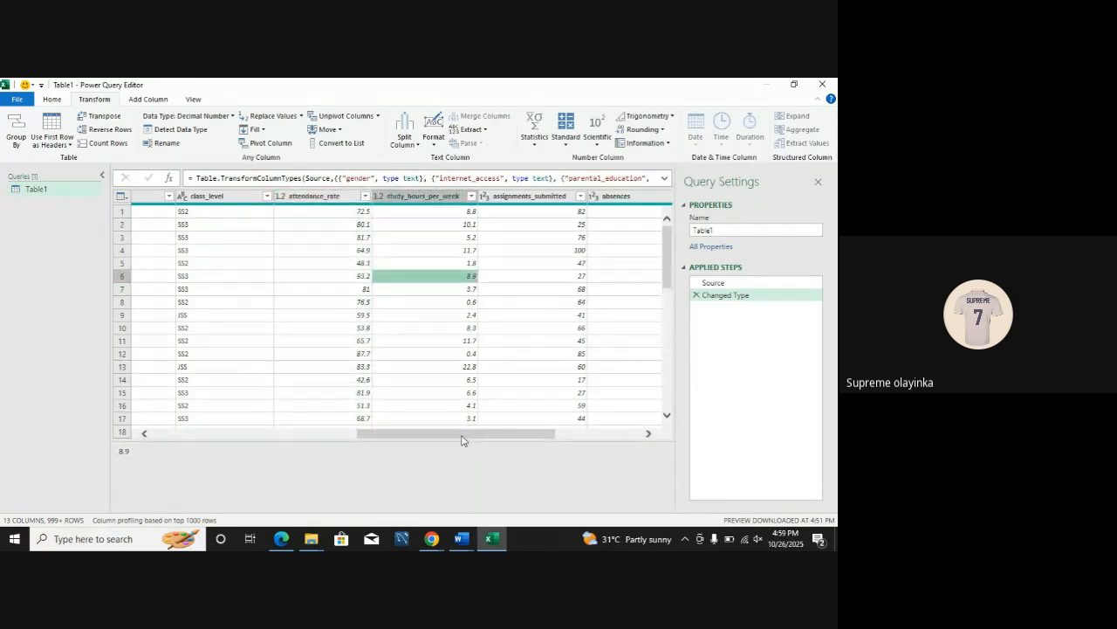
left_click_drag(463, 435, 540, 439)
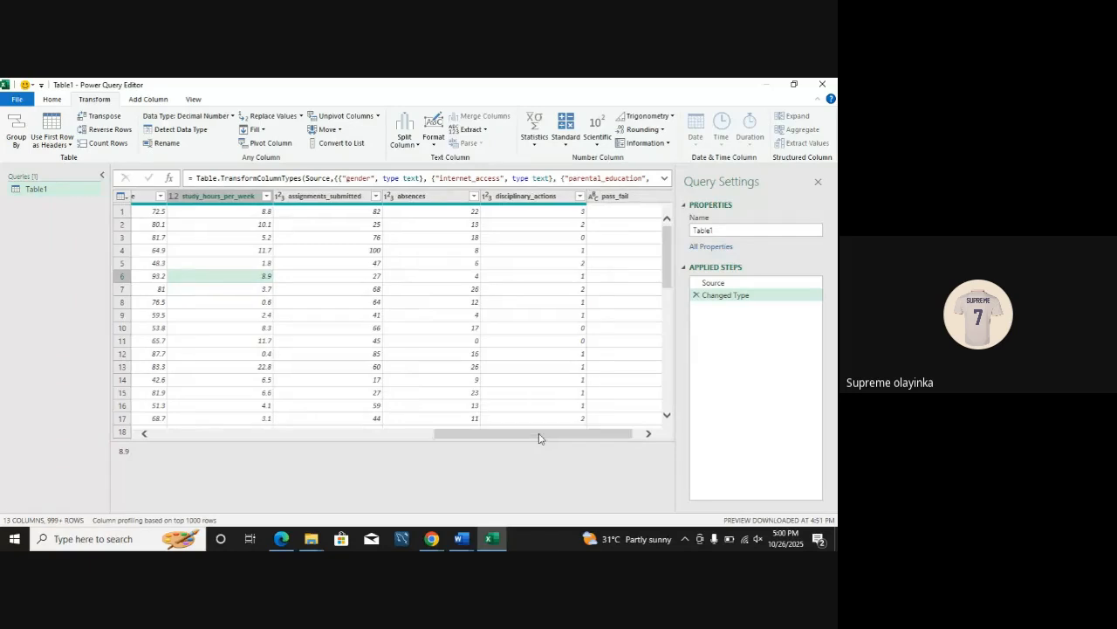
left_click(390, 196)
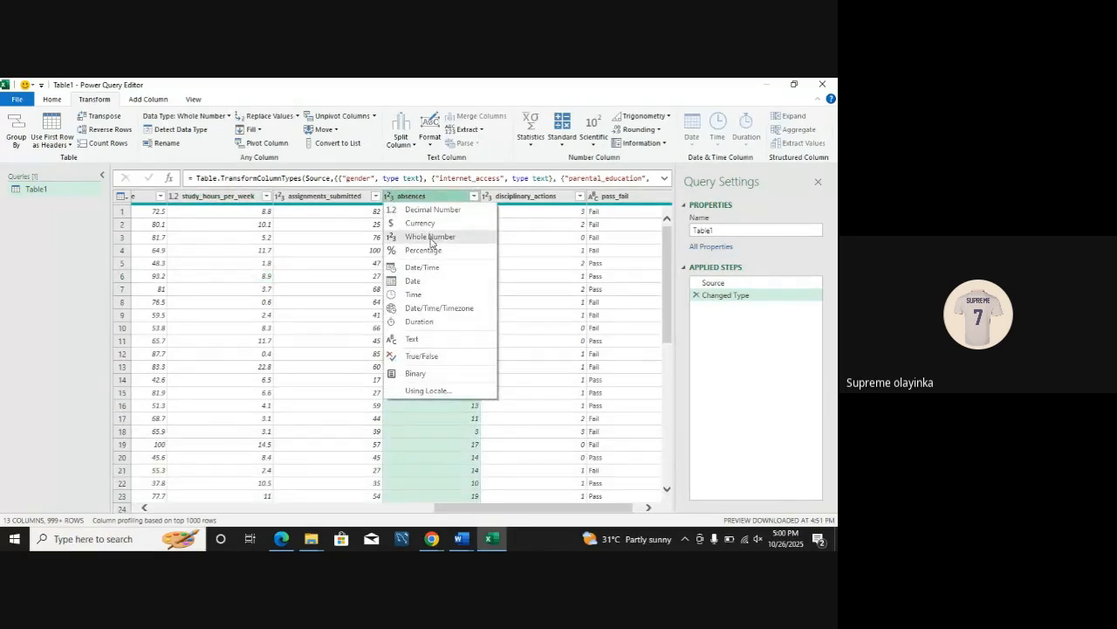
left_click(573, 265)
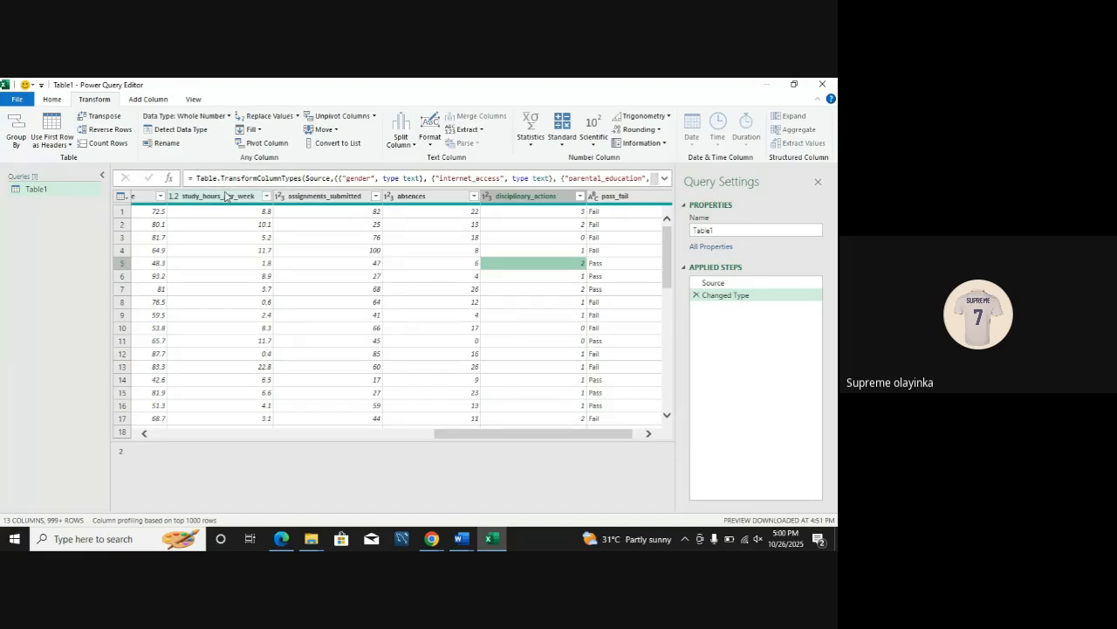
Step: Rename the assignments_submitted column as Ass, and delete the resulting Renamed Columns applied step
left_click(226, 195)
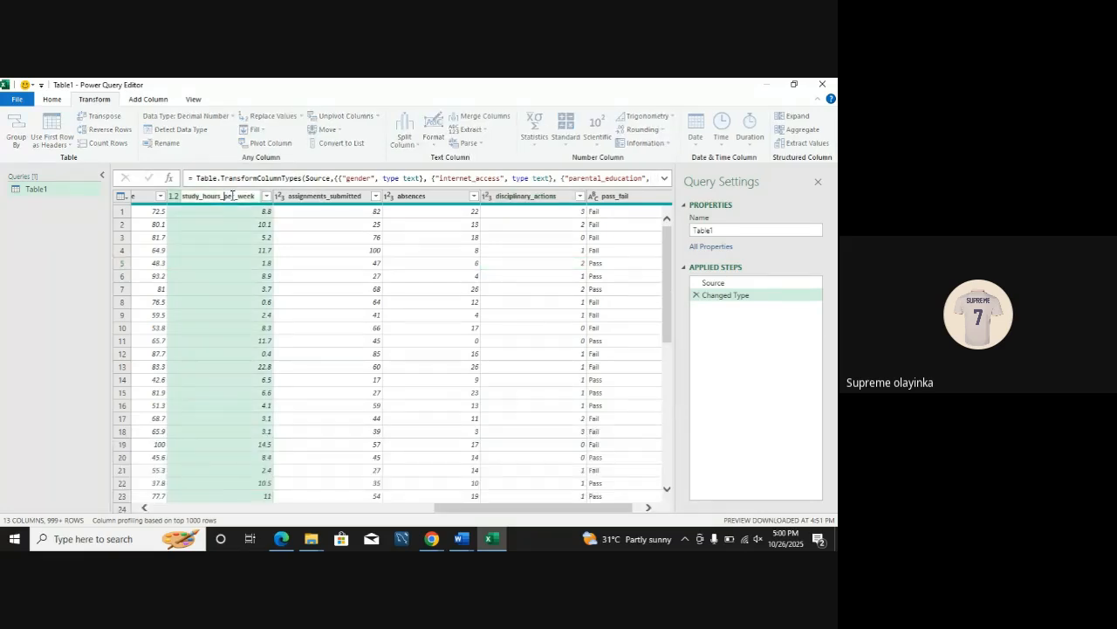
double_click(334, 194)
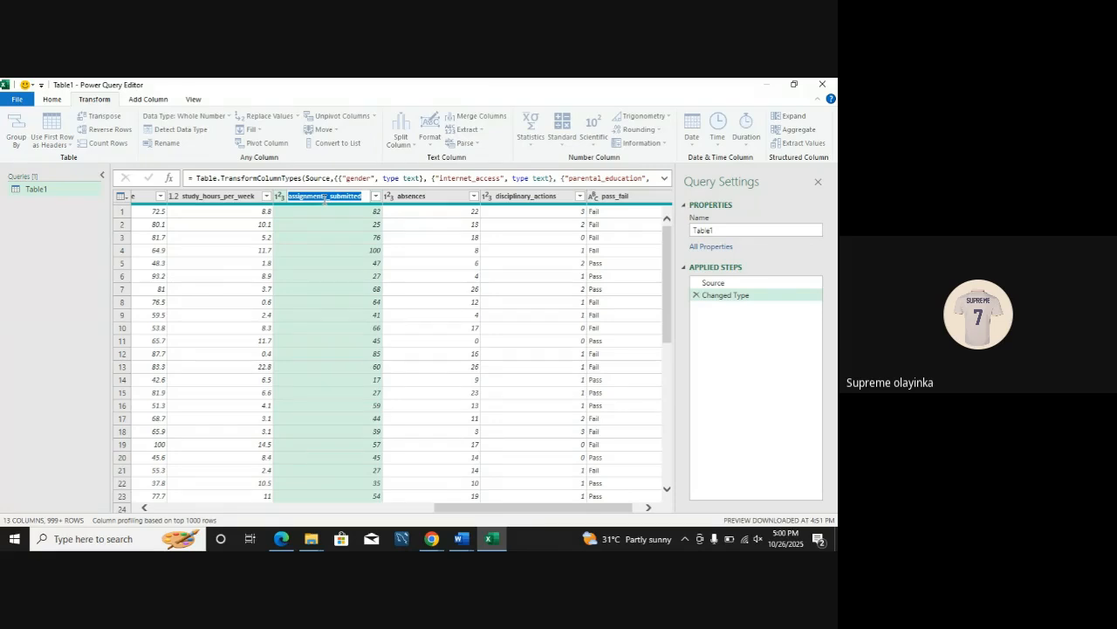
type("Ass")
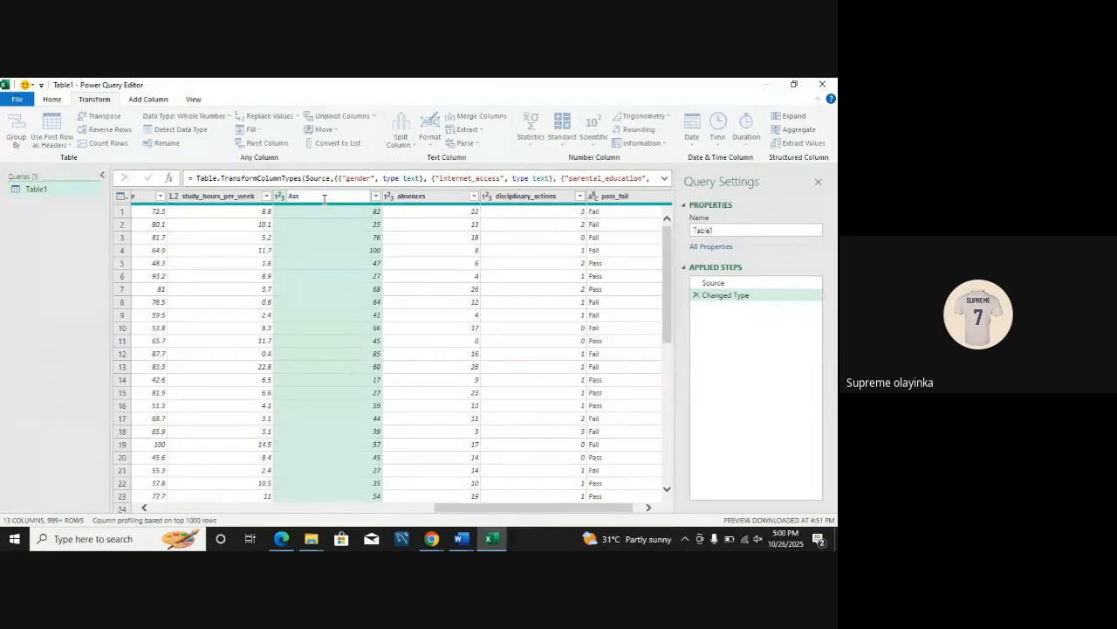
key("Return")
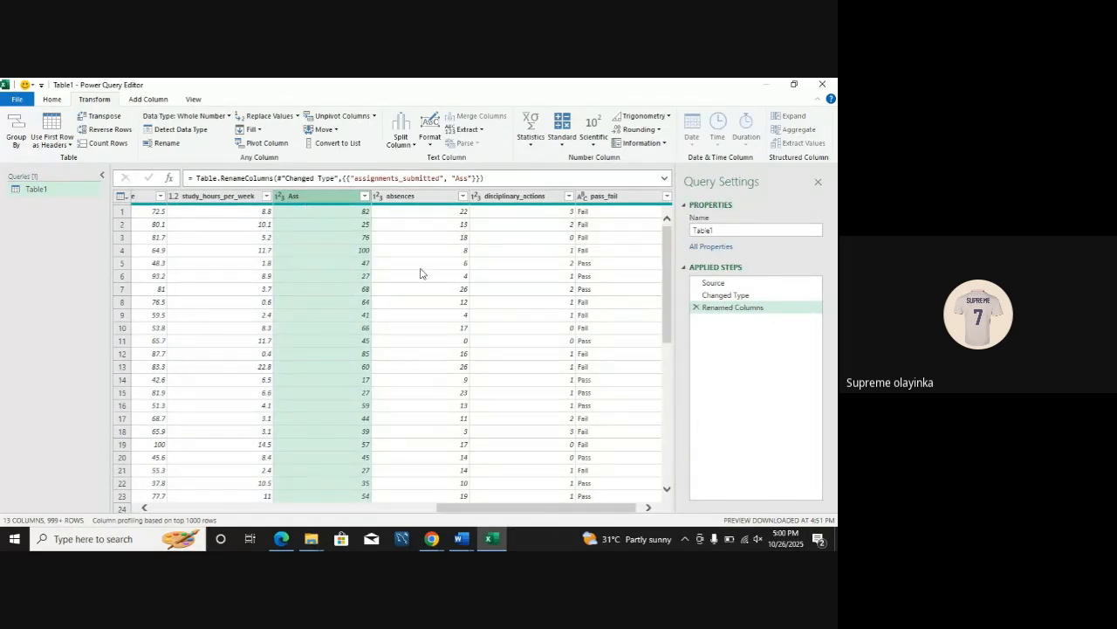
left_click(696, 308)
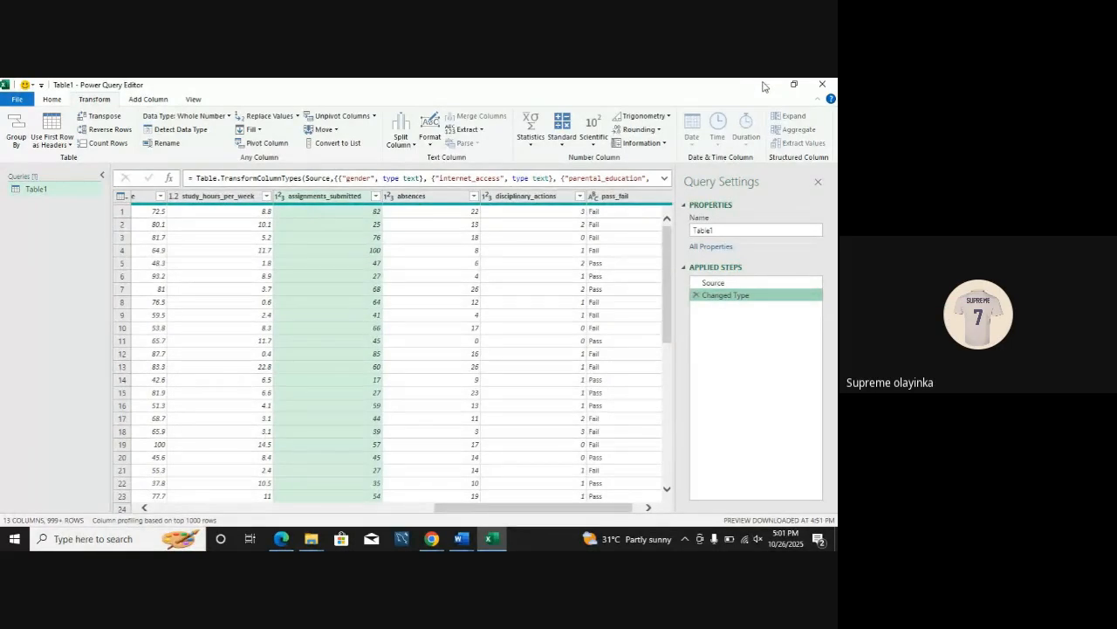
Step: Try to switch to the student performance workbook and to launch a separate Excel window
mouse_move(493, 539)
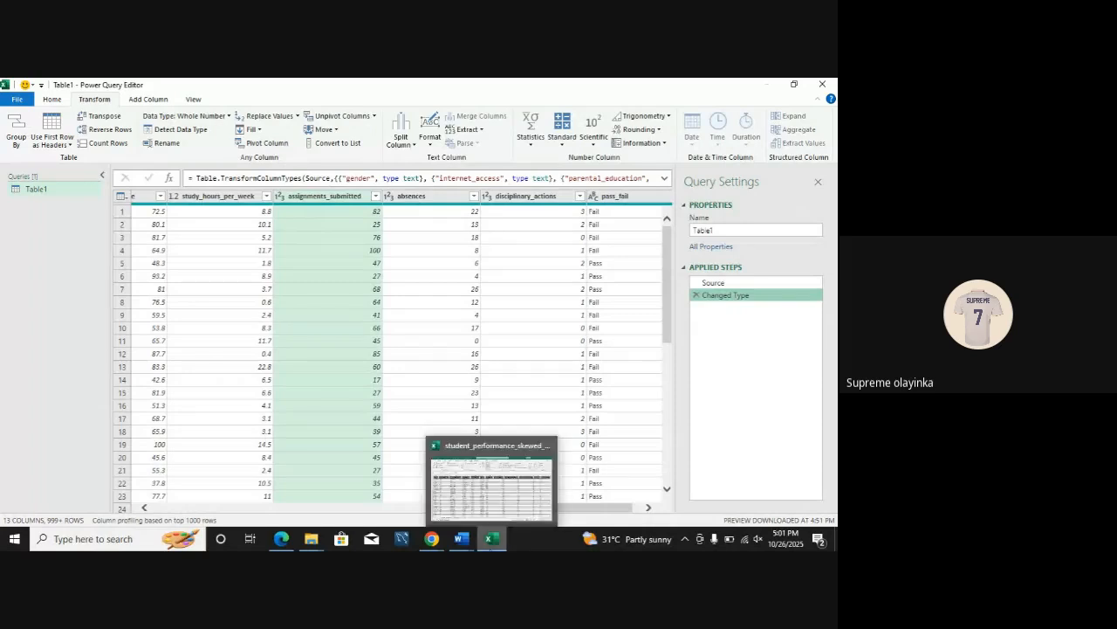
left_click(493, 504)
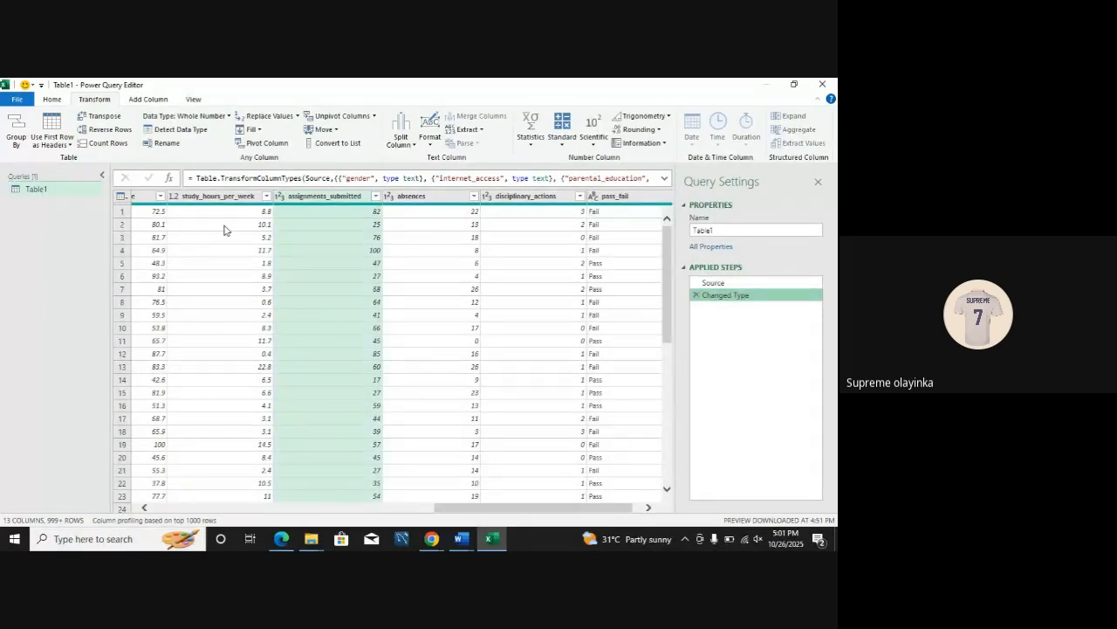
key("super+d")
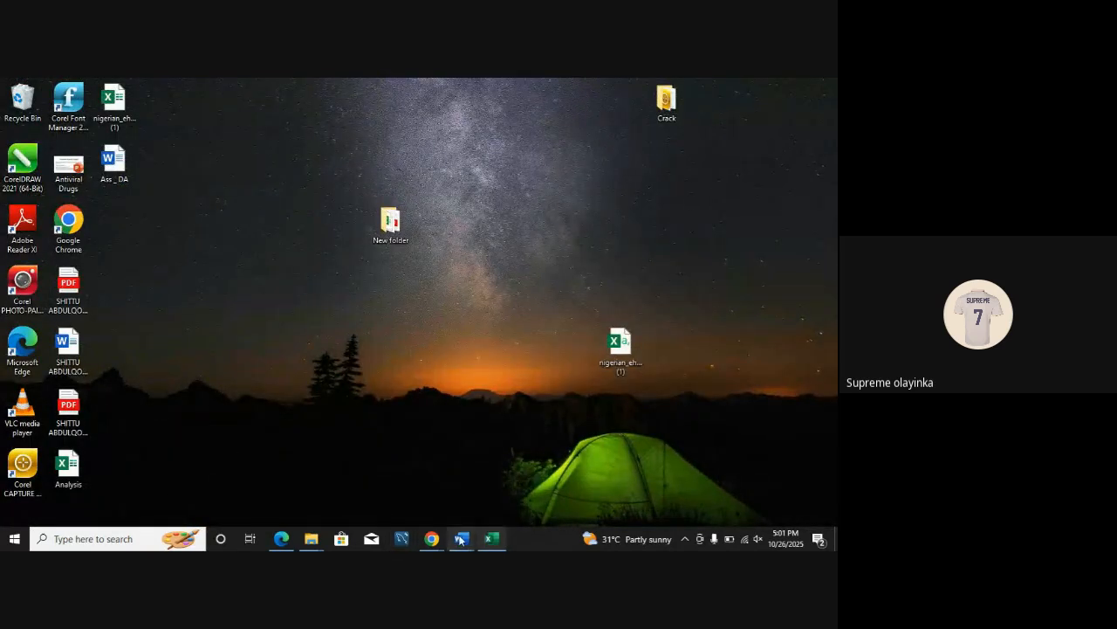
left_click(2, 545)
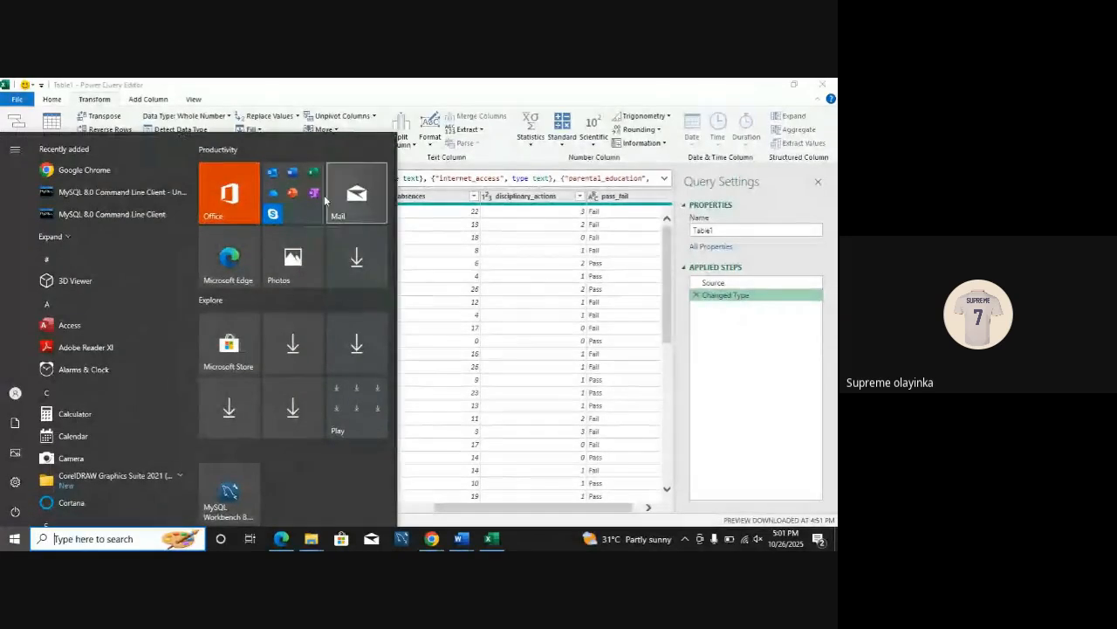
left_click(321, 199)
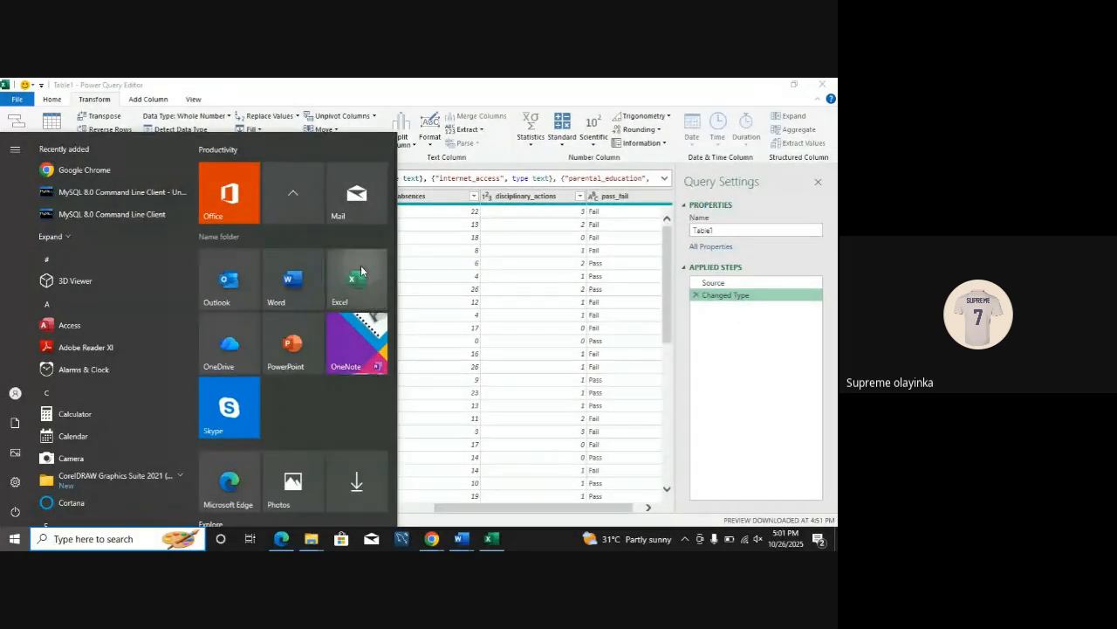
left_click(361, 265)
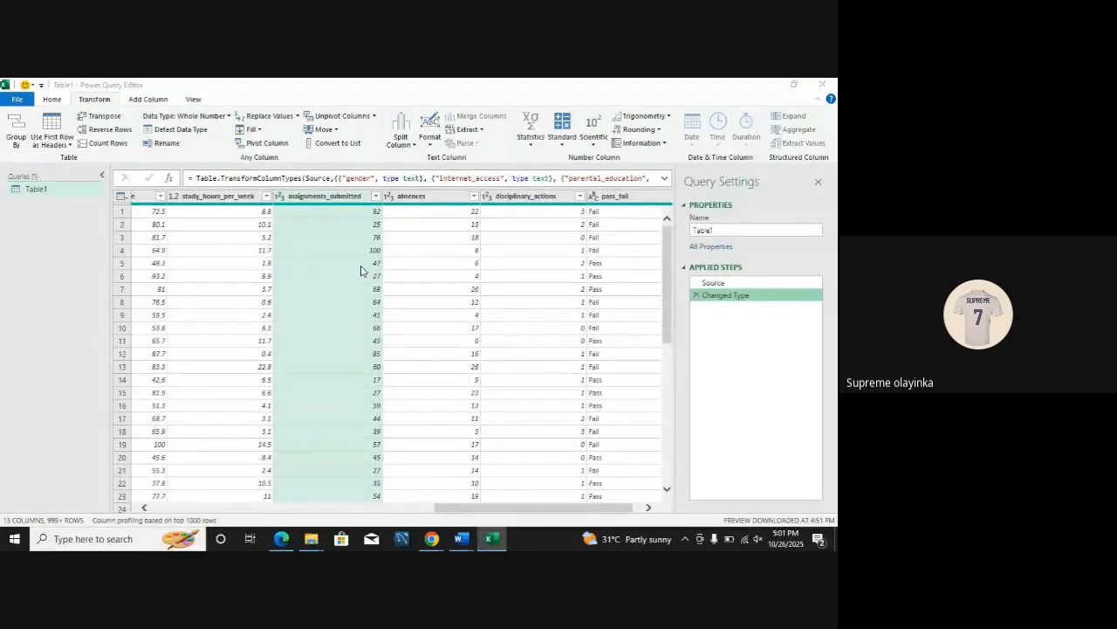
Step: Switch to Google Meet, leave the meeting open in Edge, and bring up the meeting being presented in Chrome
key("XF86AudioMute")
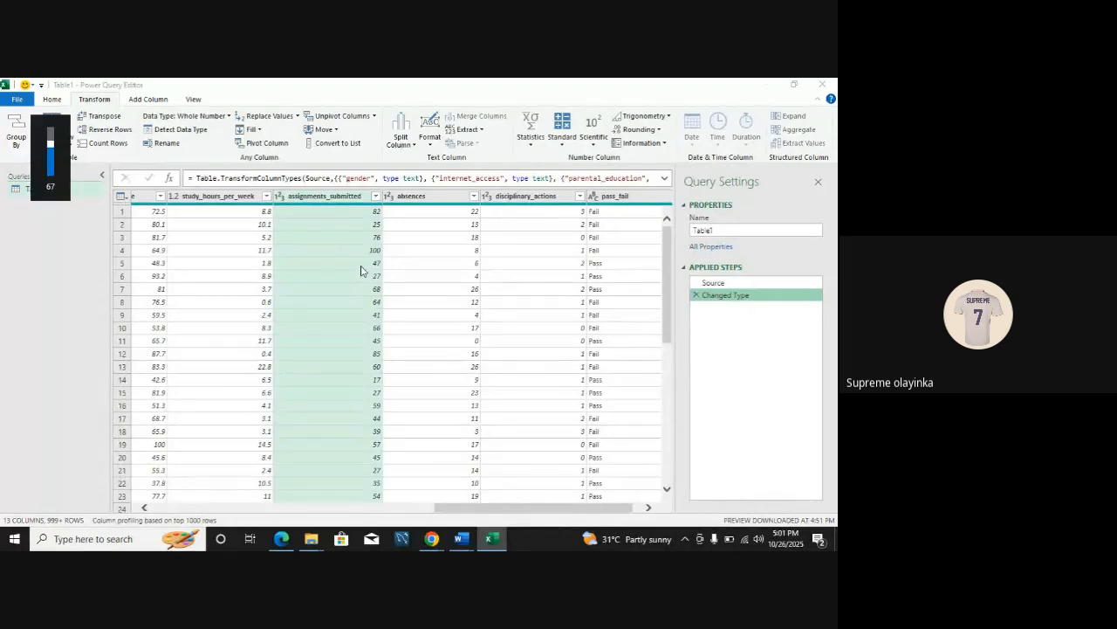
key("alt+Tab")
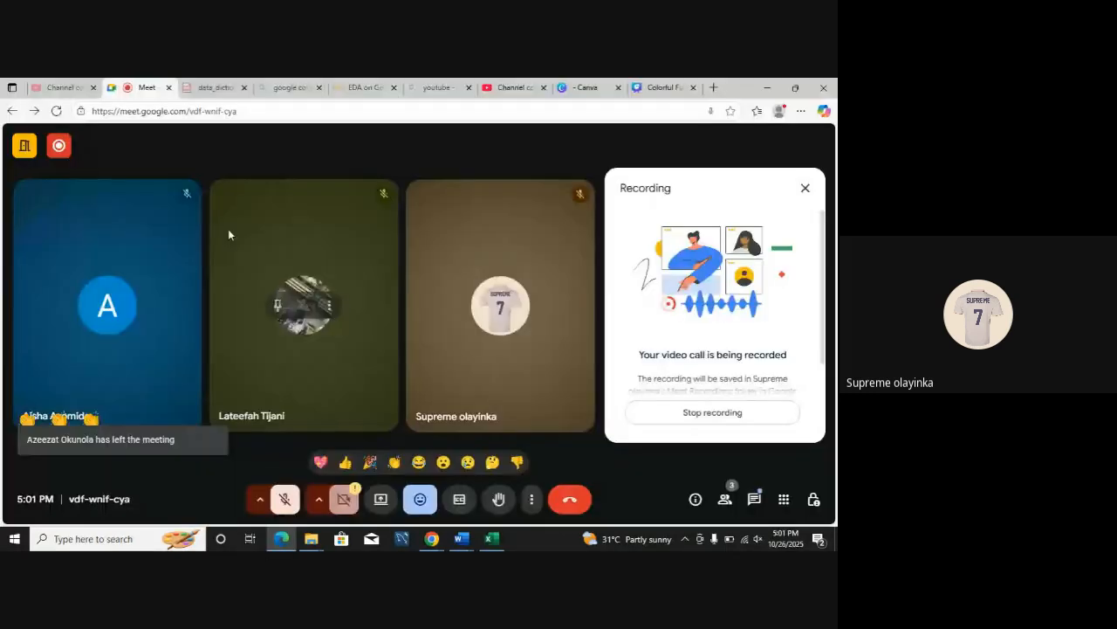
left_click(568, 499)
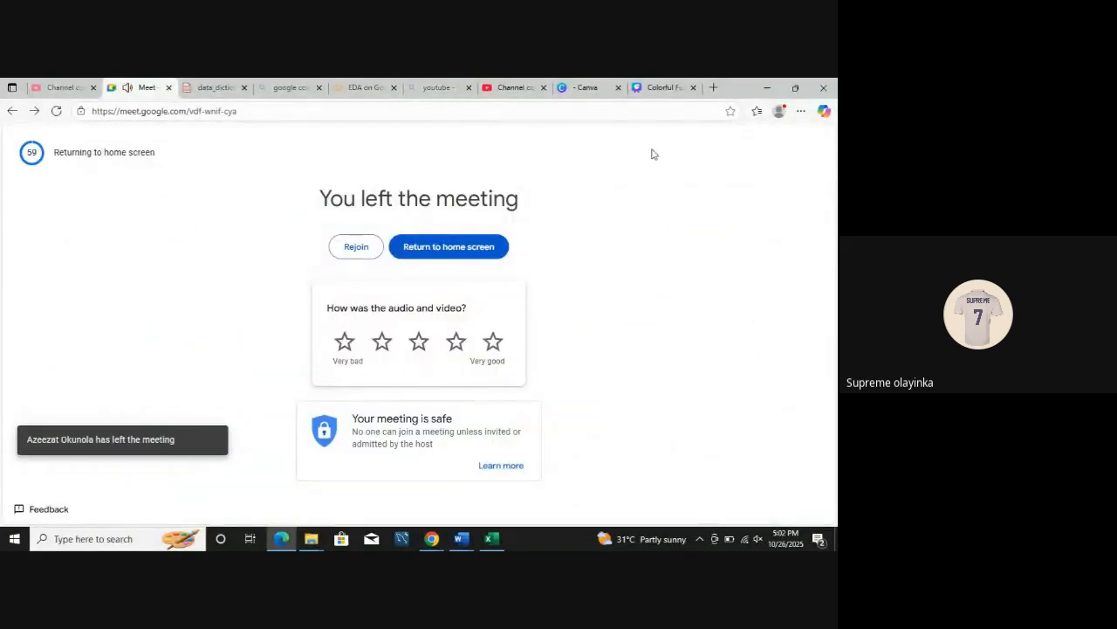
left_click(433, 535)
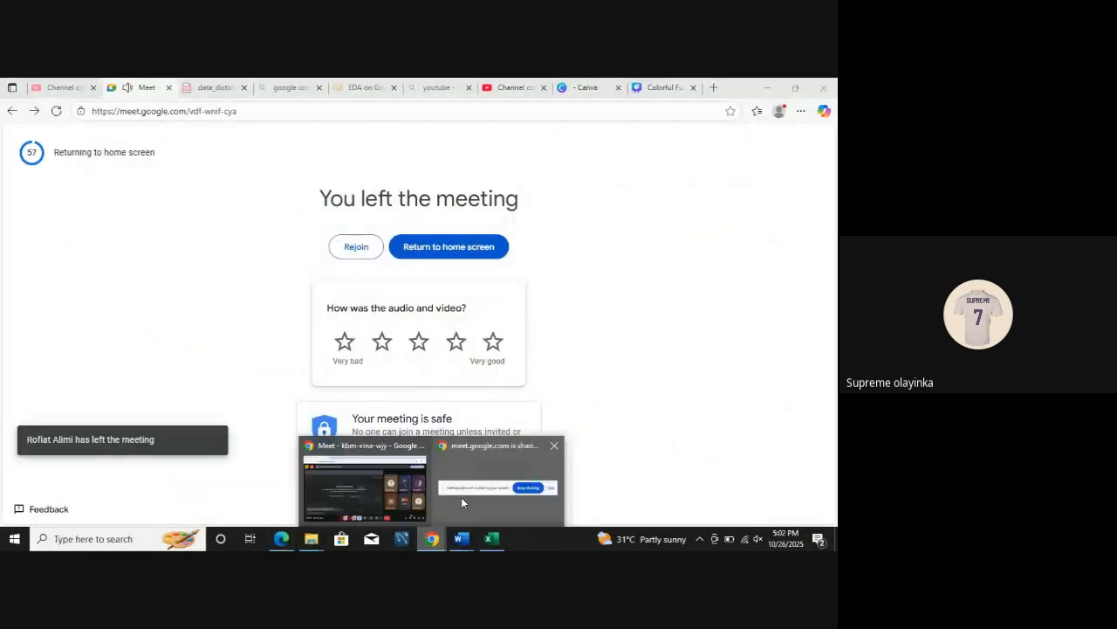
left_click(375, 487)
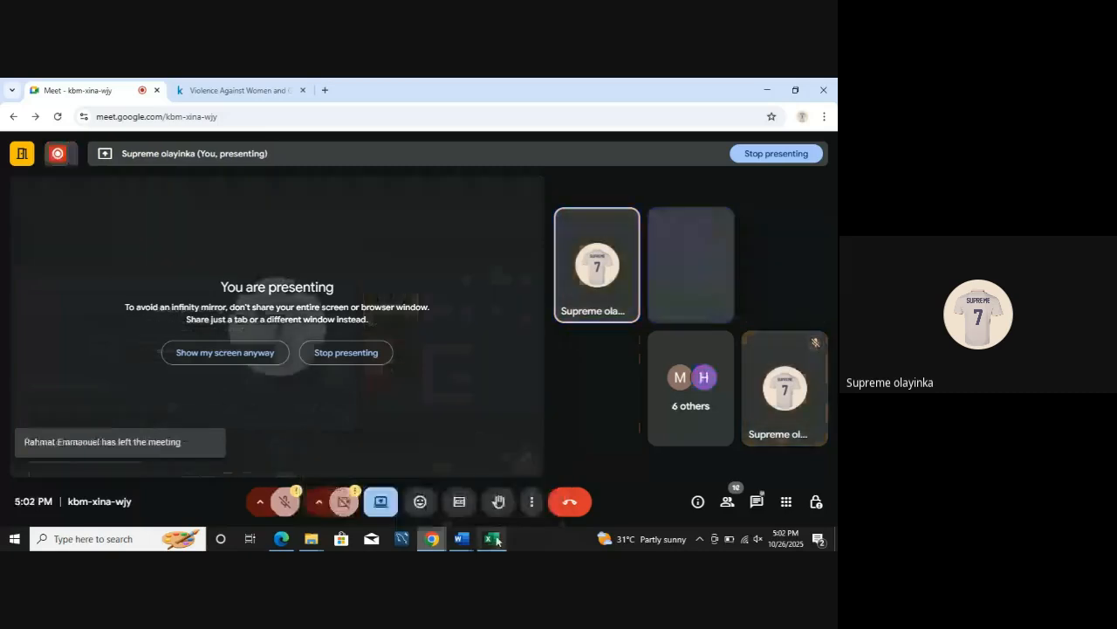
Step: Return to the Power Query Editor and try again to open another Excel window alongside the query
mouse_move(493, 538)
left_click(495, 505)
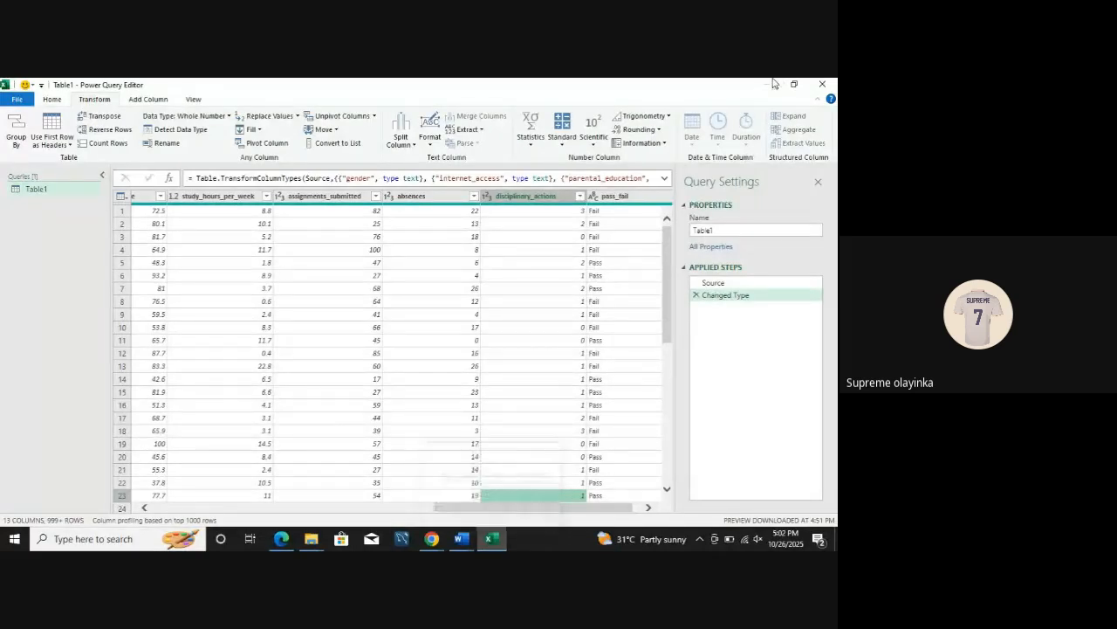
key("super+d")
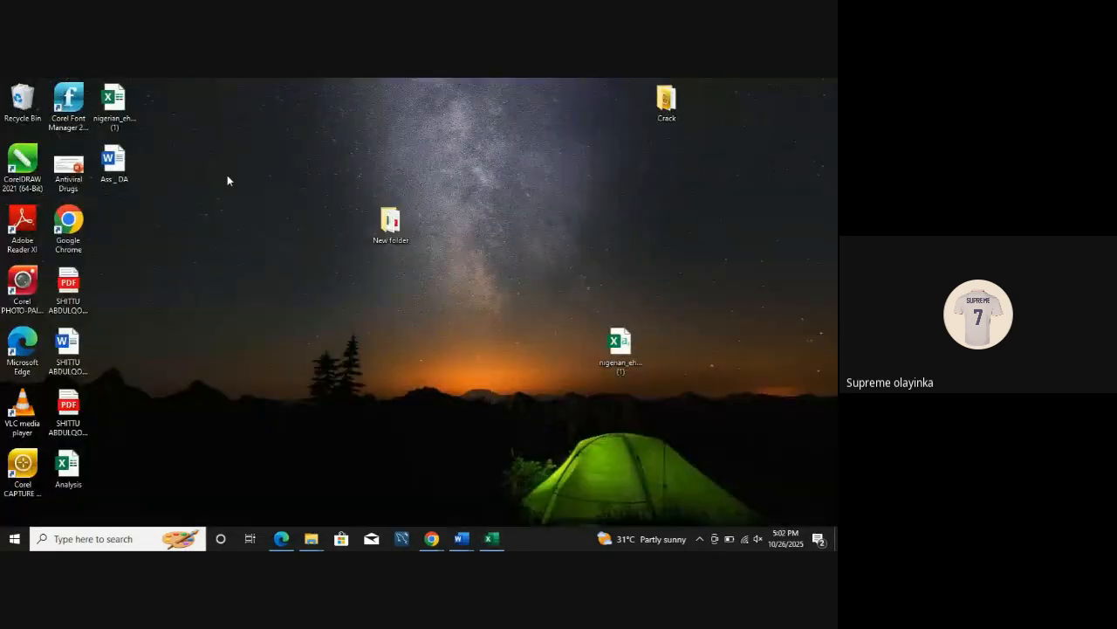
key("super+d")
left_click(15, 538)
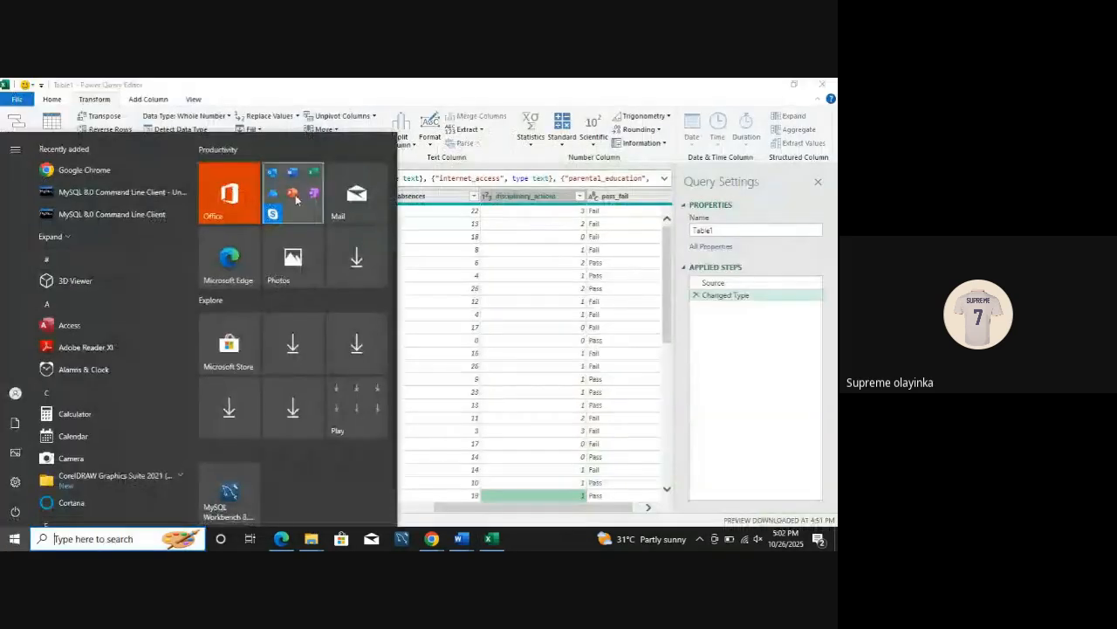
left_click(292, 195)
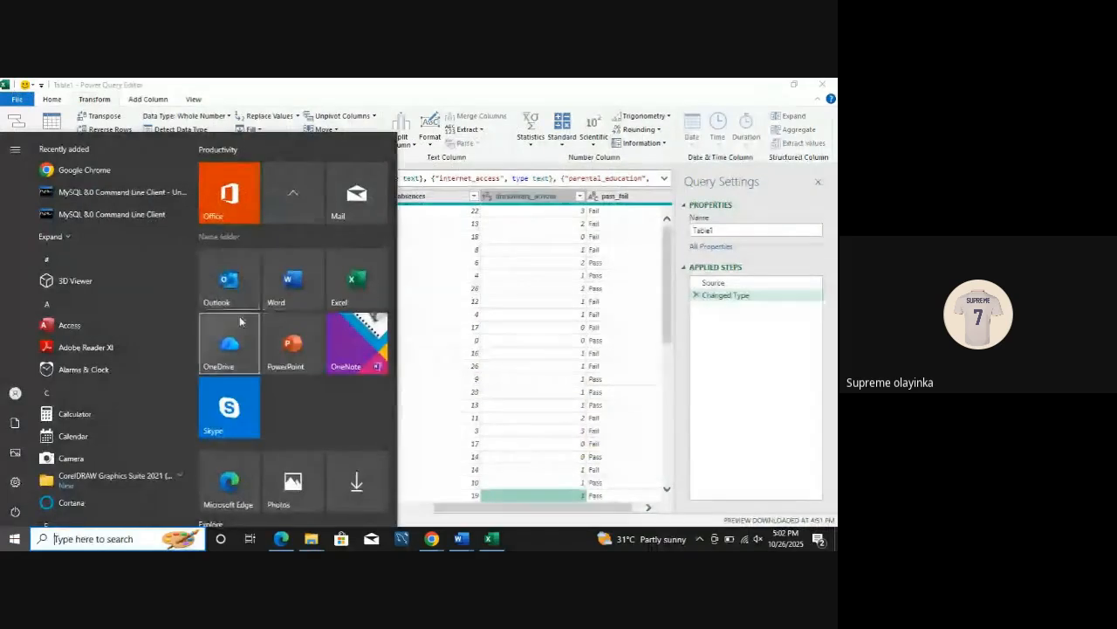
left_click(342, 301)
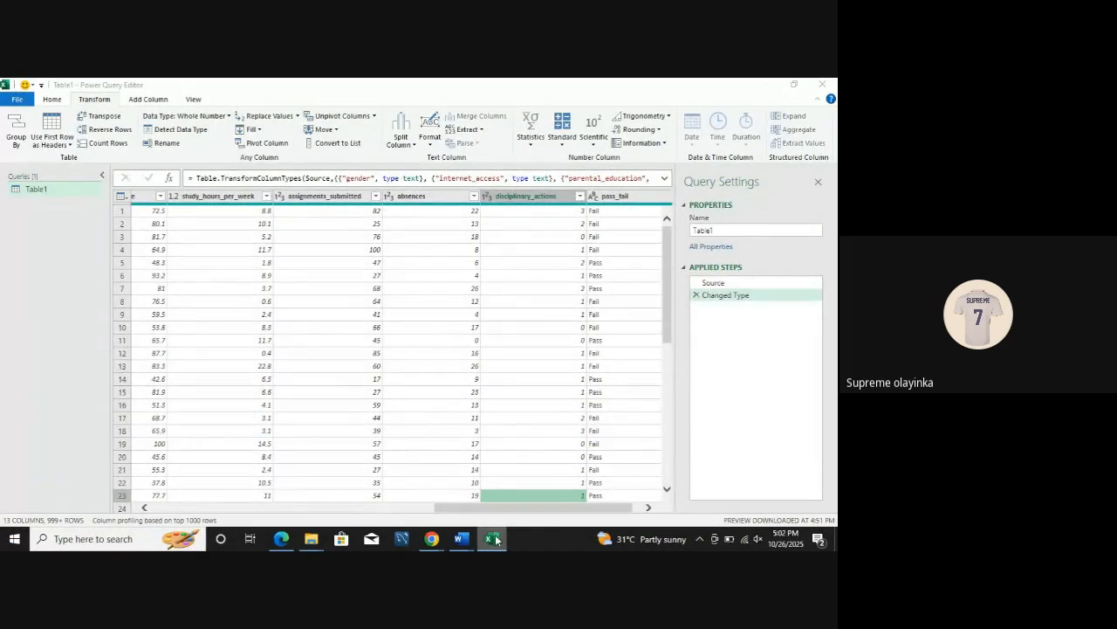
mouse_move(496, 540)
left_click(495, 493)
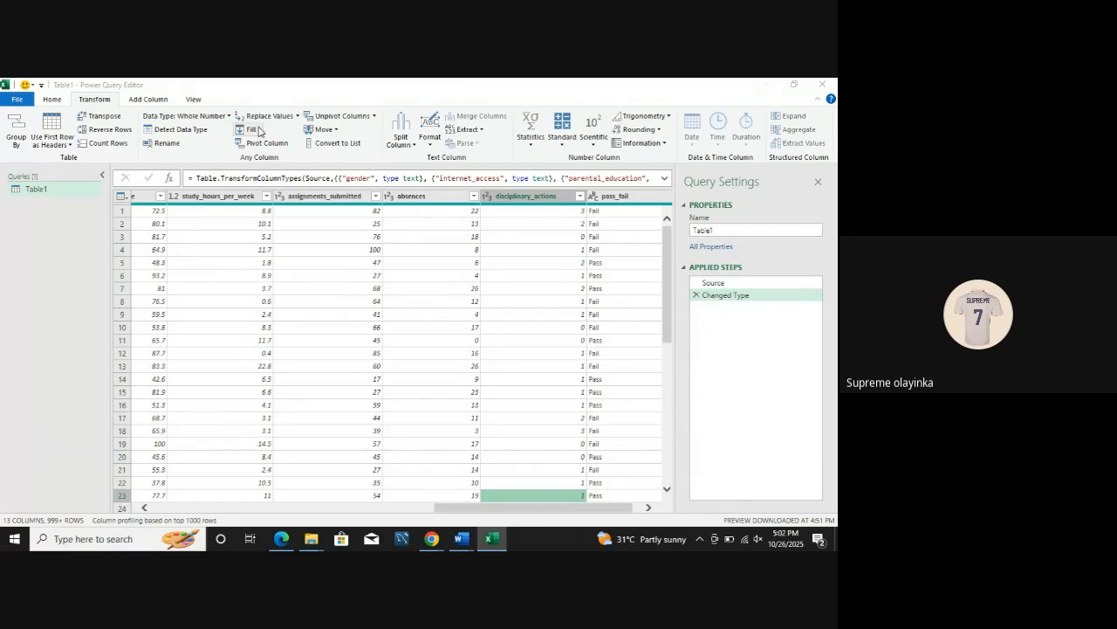
Step: Look through the Fill, Extract, Standard and Statistics transform options, and the Standard calculations available for adding a column
left_click(258, 130)
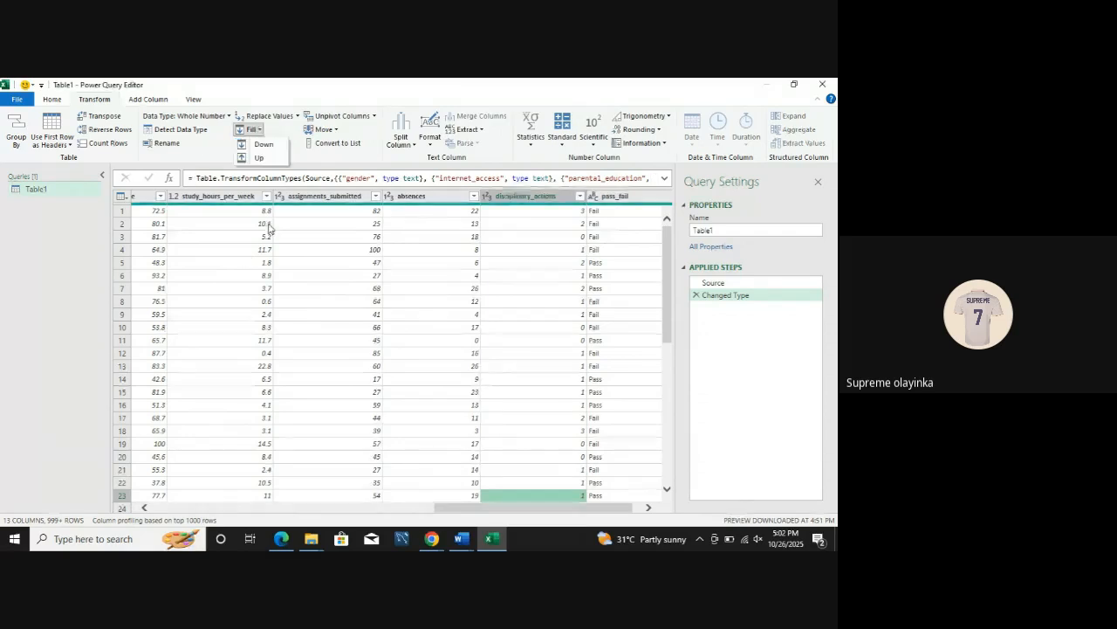
left_click(385, 194)
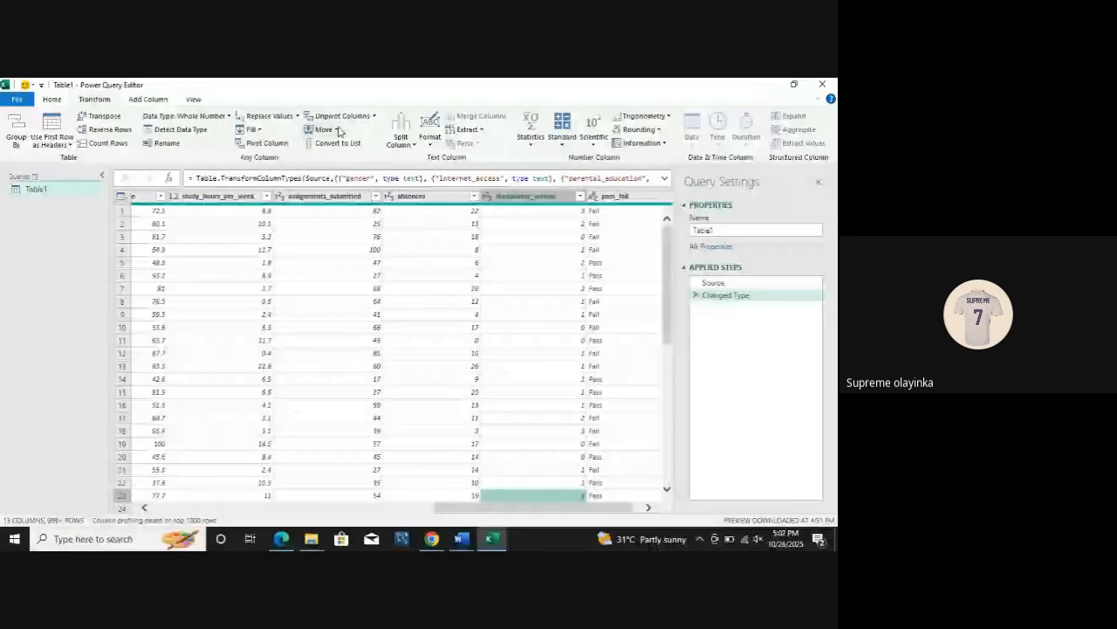
left_click(471, 131)
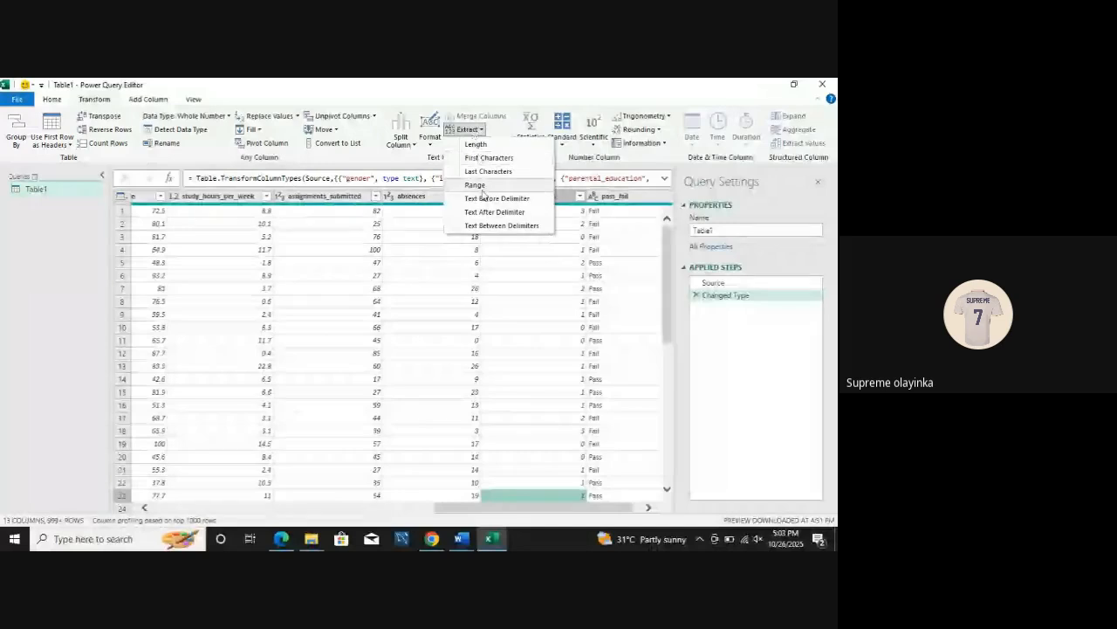
left_click(562, 130)
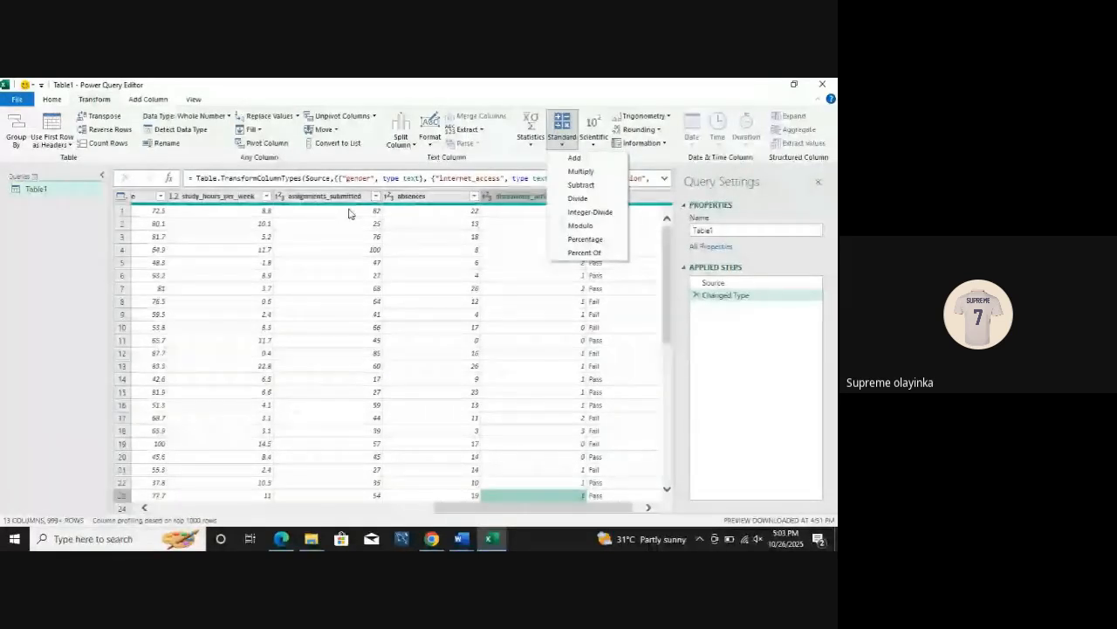
left_click(531, 140)
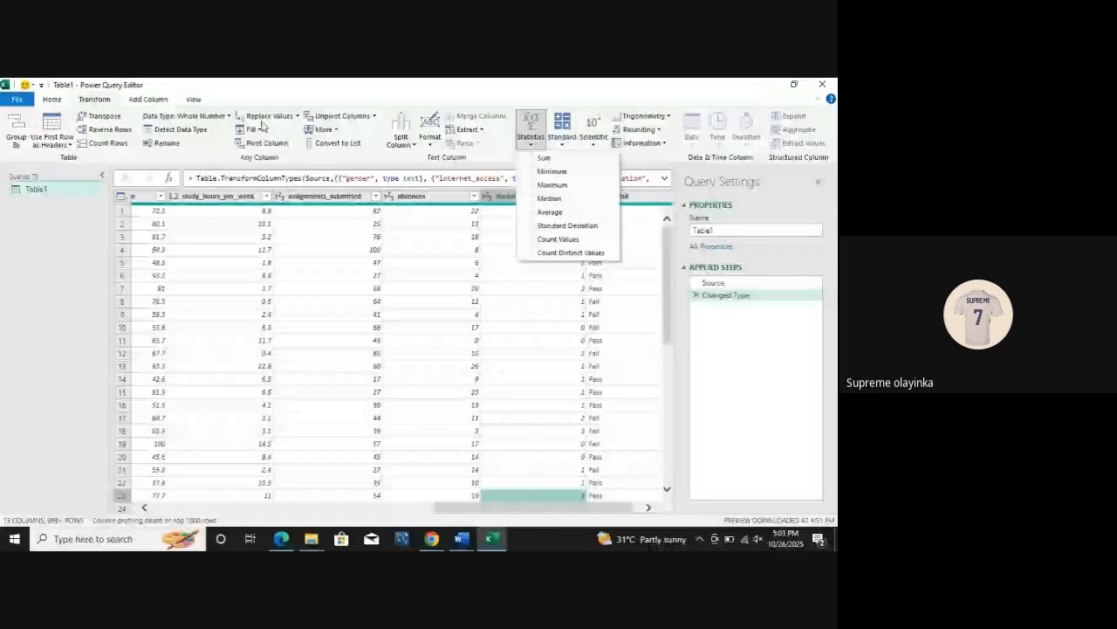
left_click(148, 99)
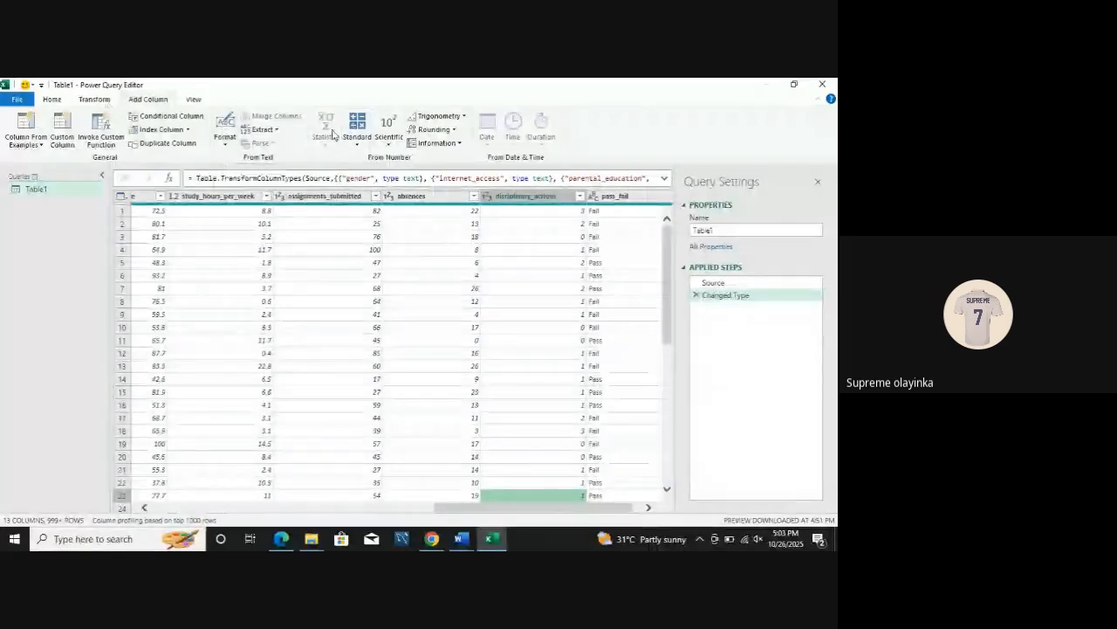
left_click(358, 131)
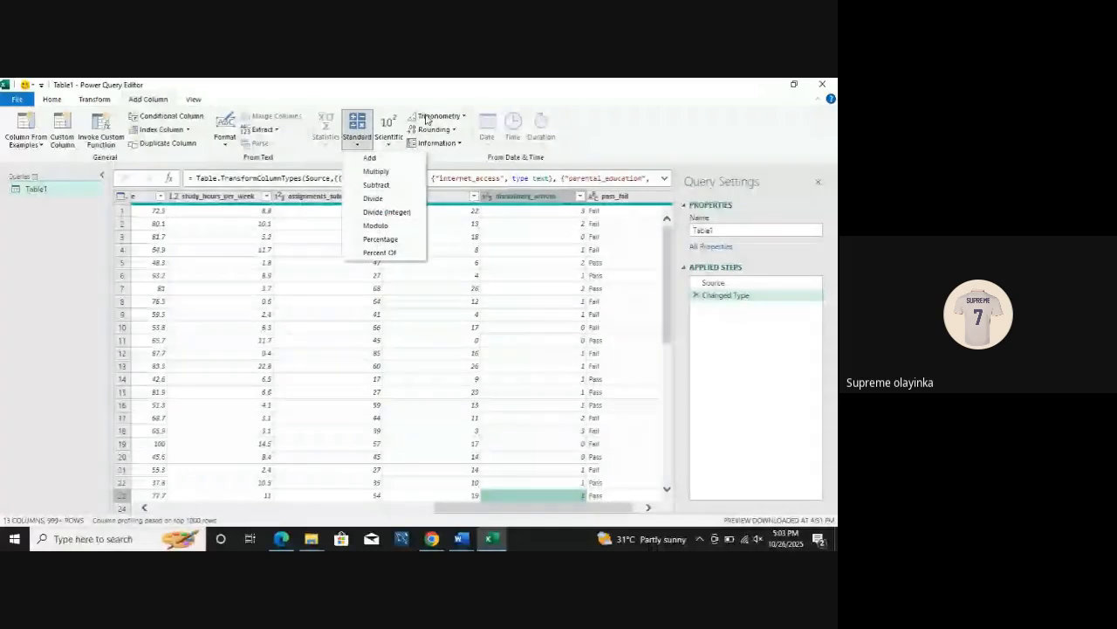
Step: Display the column quality details in the data preview, toggling them off and on again to compare
left_click(193, 99)
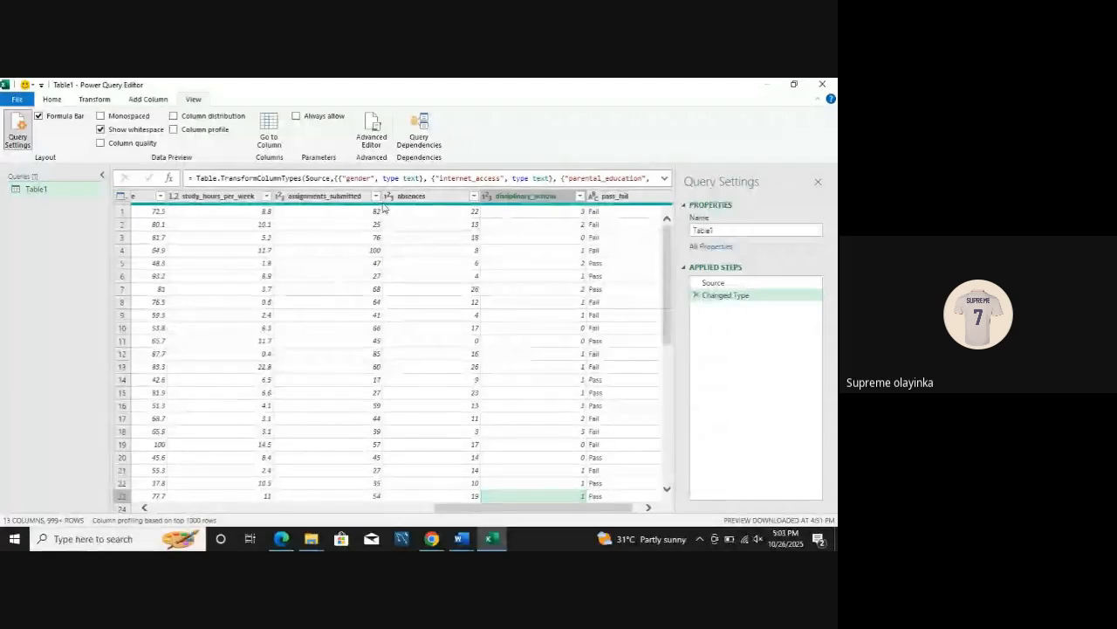
left_click(101, 144)
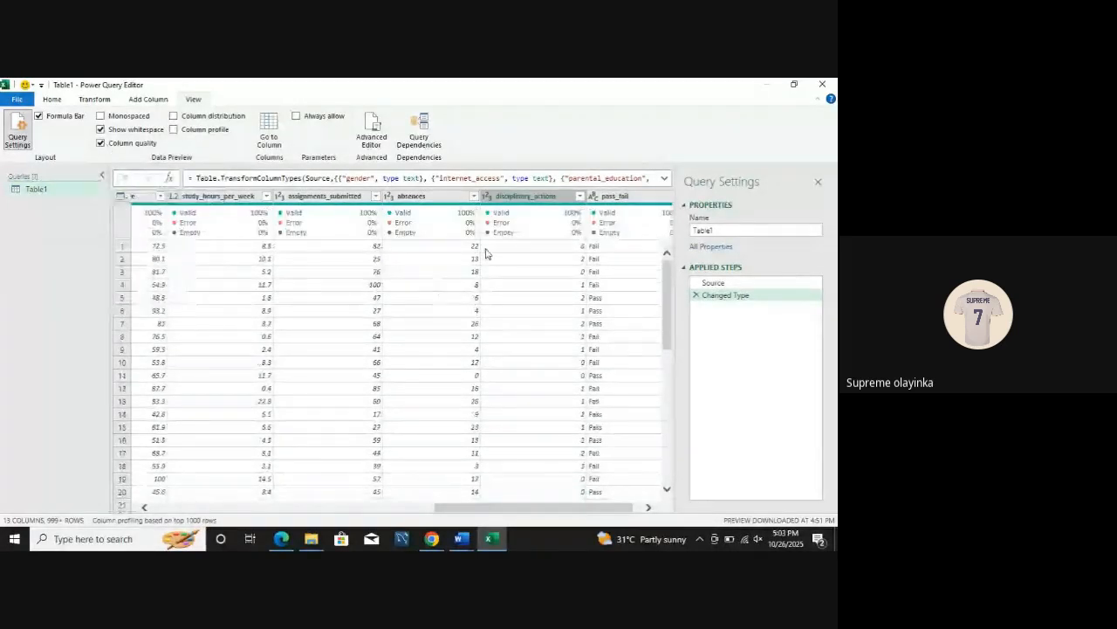
mouse_move(284, 223)
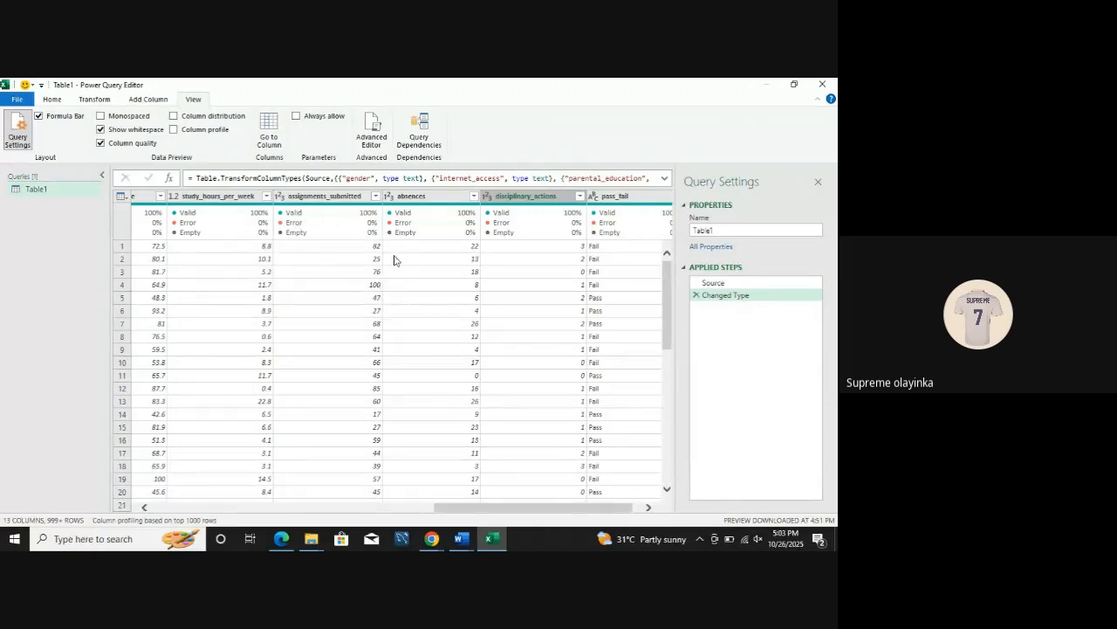
mouse_move(325, 226)
left_click(101, 143)
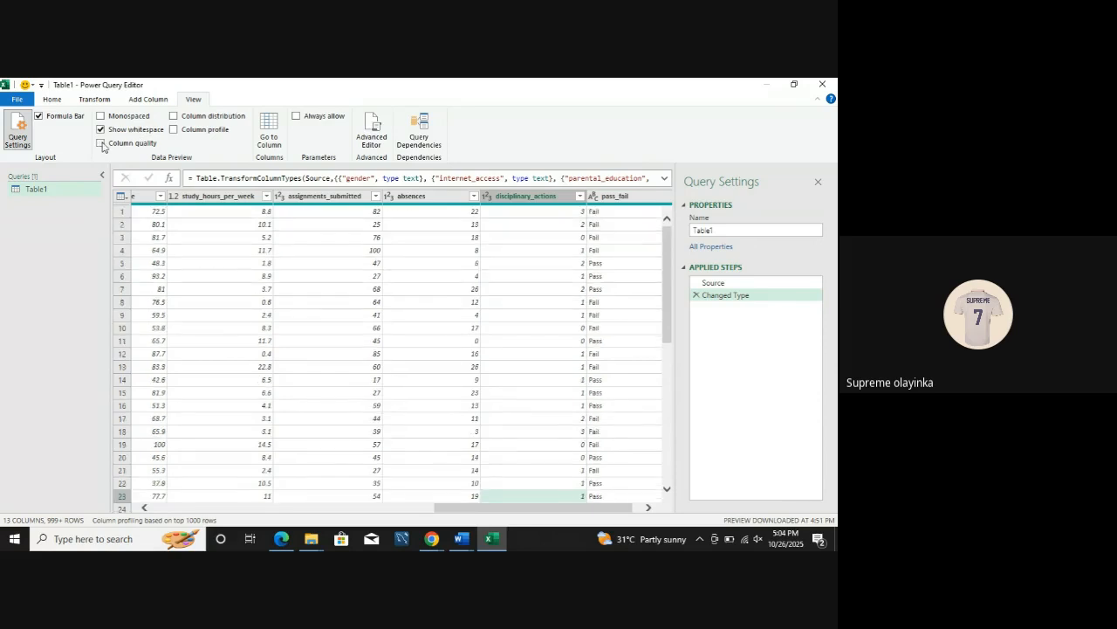
left_click(102, 143)
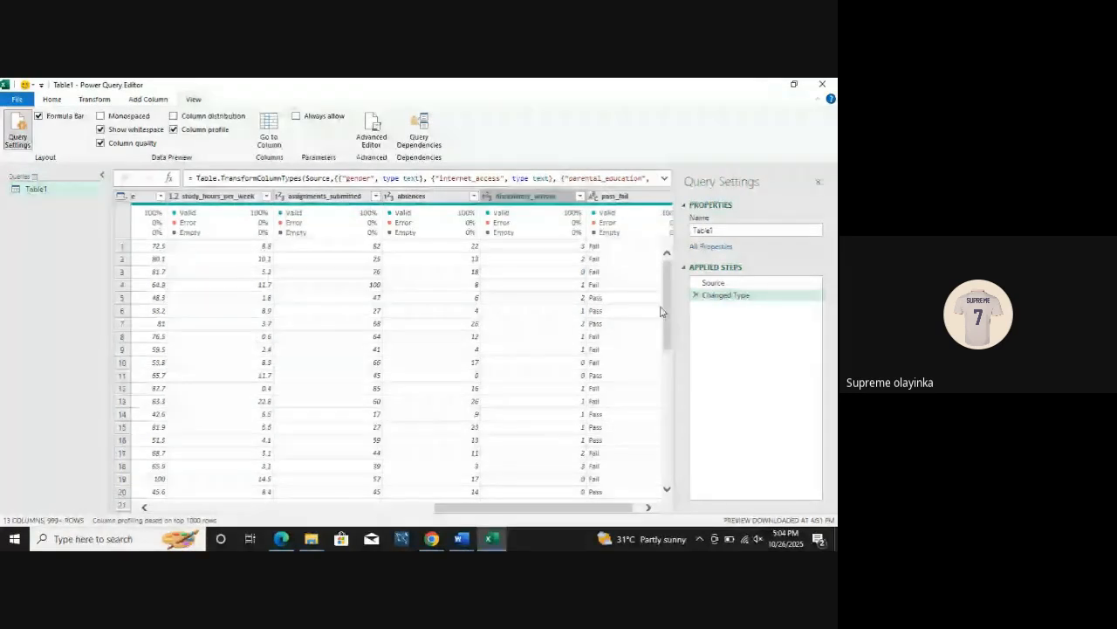
Step: Preview the attendance_rate column's profile and the value distribution of the columns, leaving both displays switched off
left_click(147, 199)
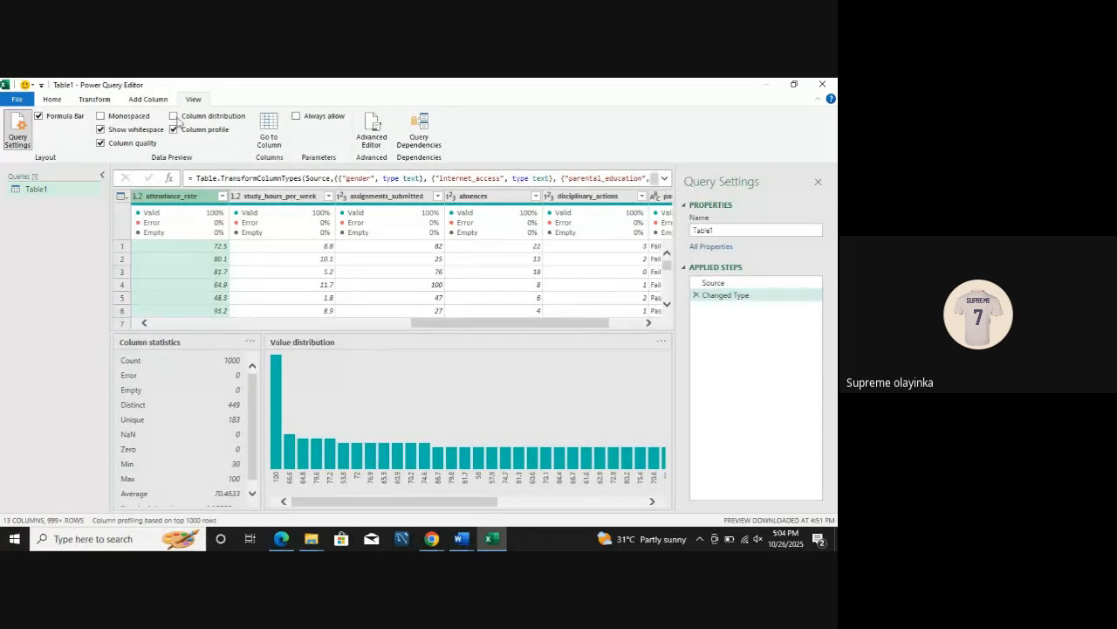
left_click(174, 130)
left_click(174, 115)
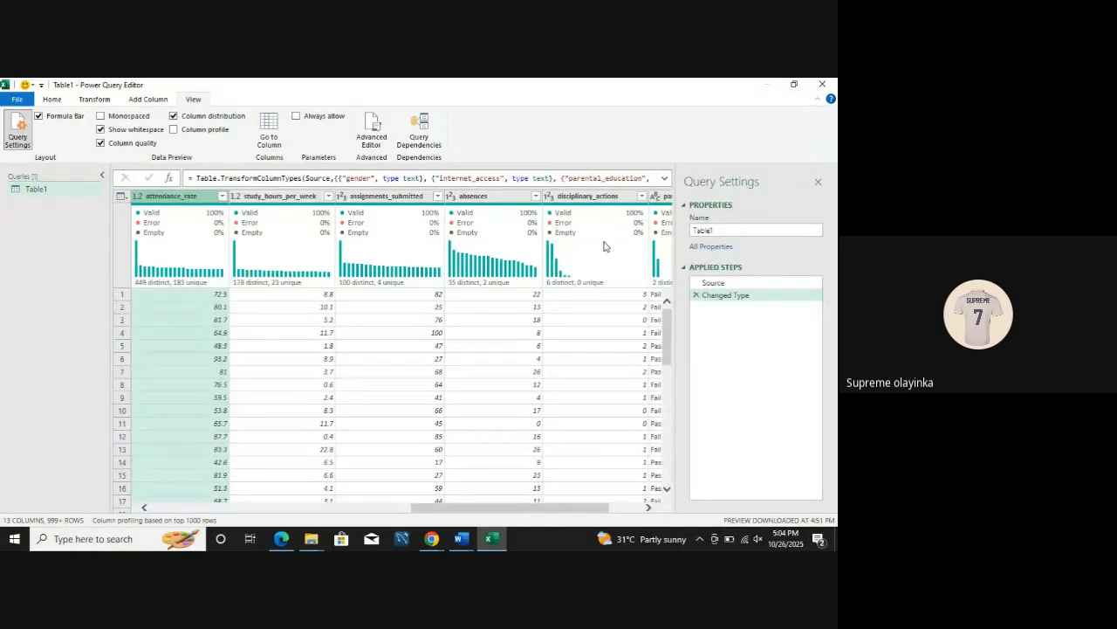
left_click(174, 115)
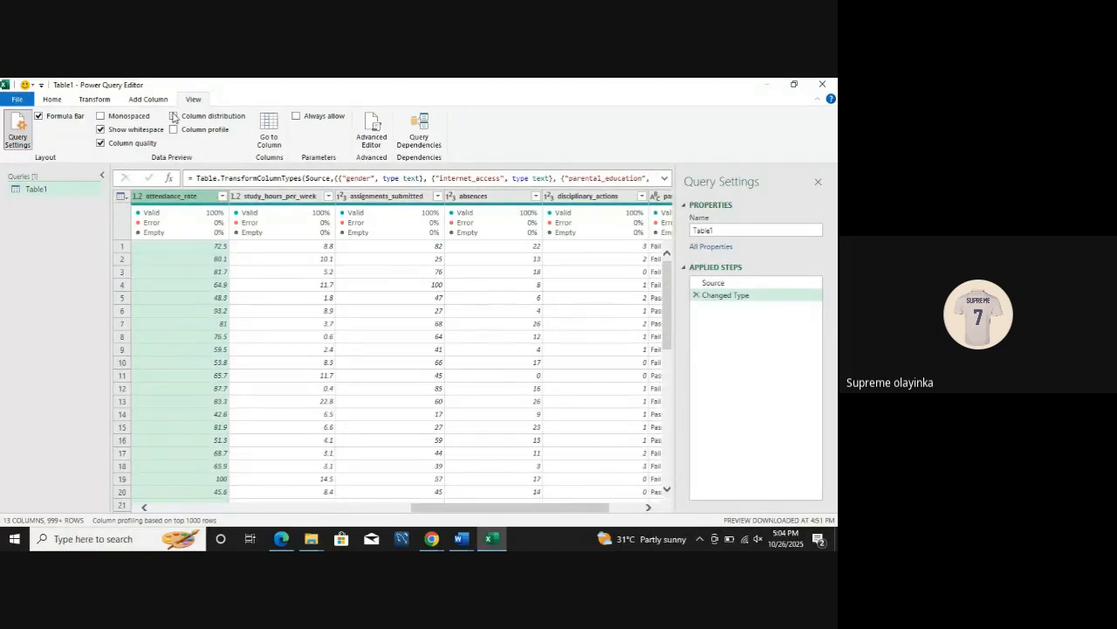
left_click(174, 129)
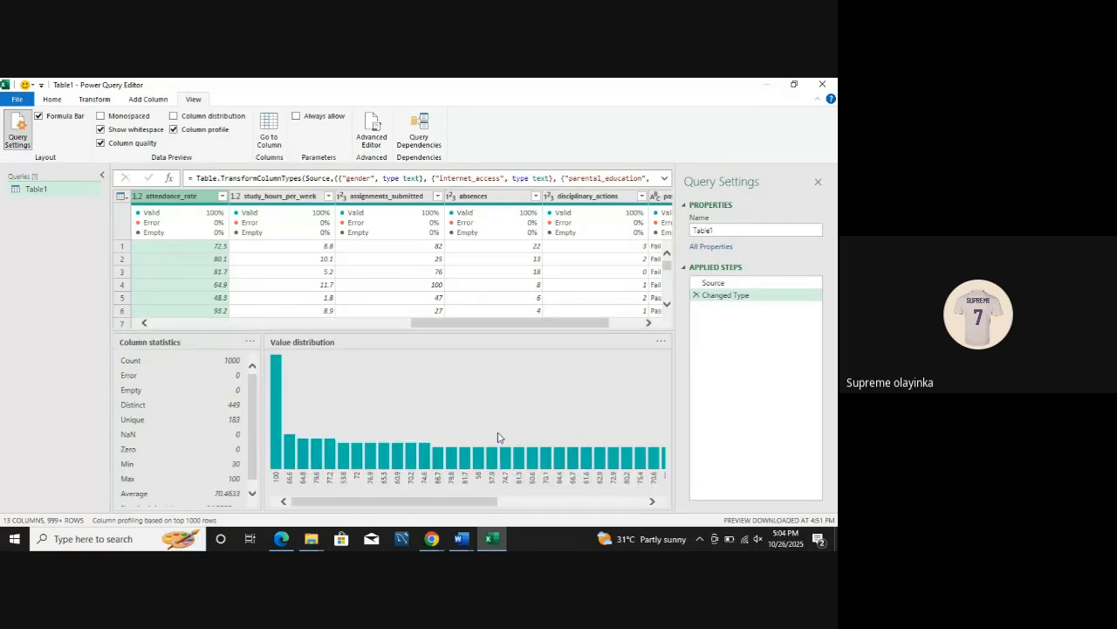
left_click(174, 129)
left_click(174, 116)
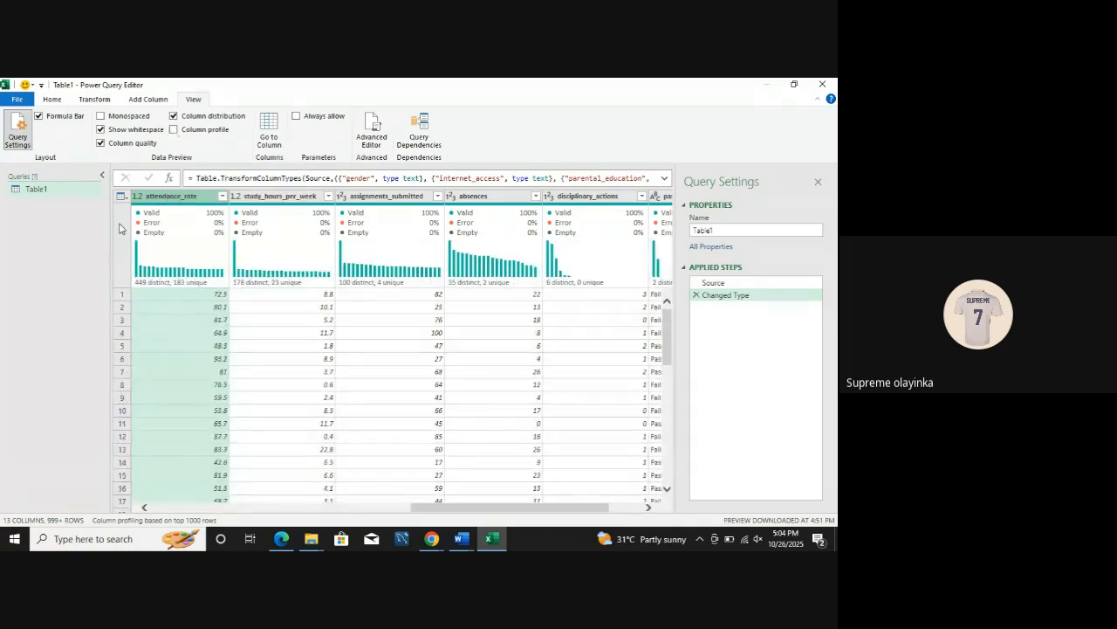
mouse_move(163, 278)
left_click(174, 116)
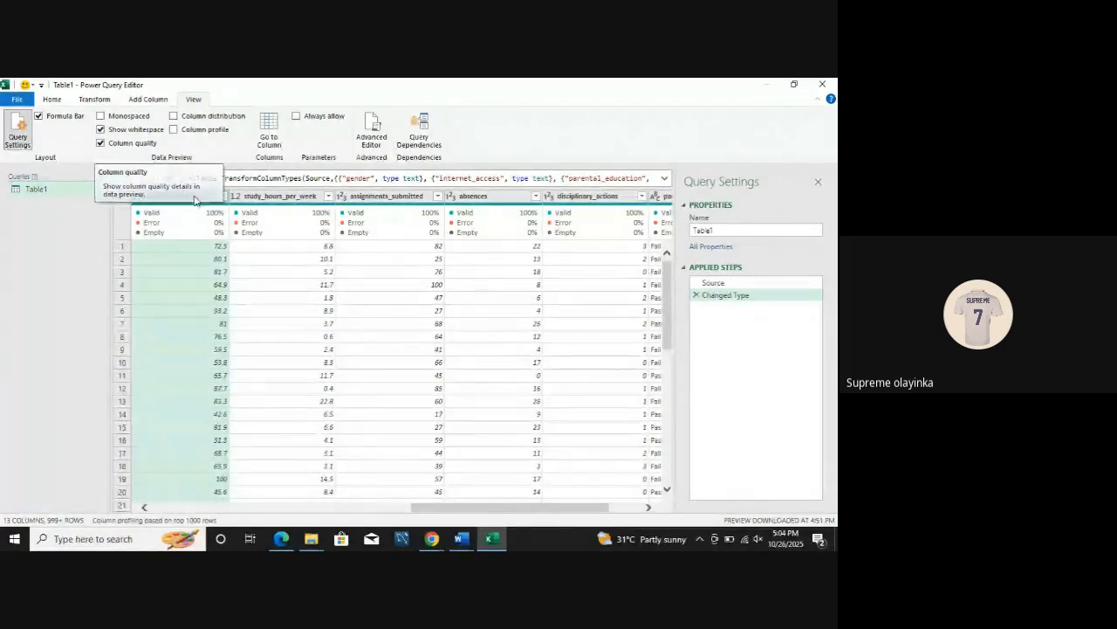
Step: Examine the valid, error and empty percentages of the first columns, from gender to parental_education
mouse_move(208, 217)
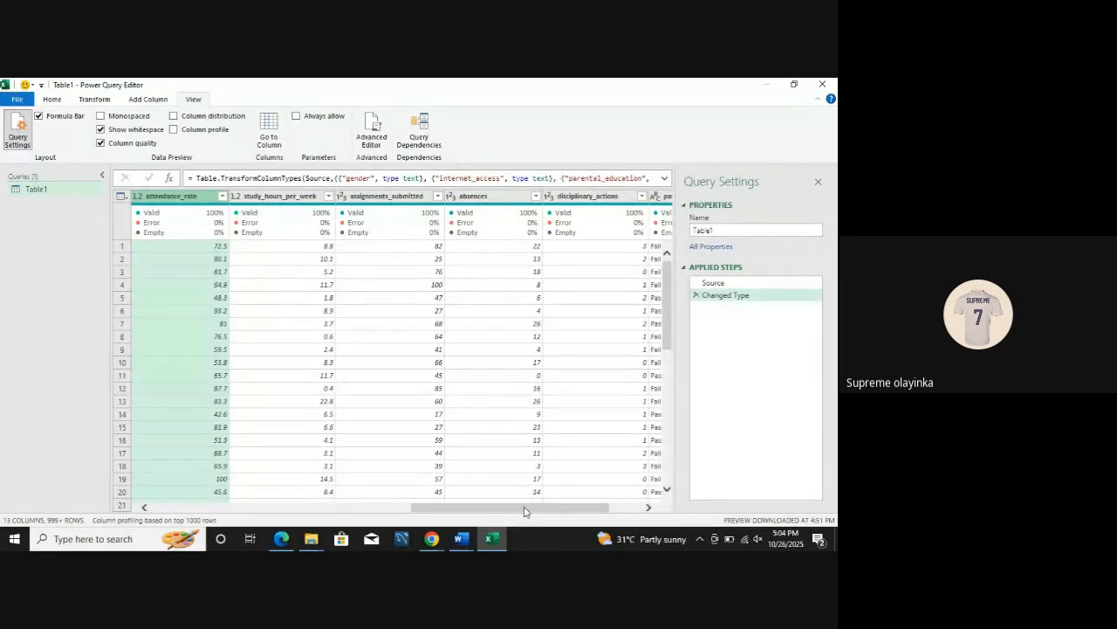
left_click_drag(524, 511, 264, 510)
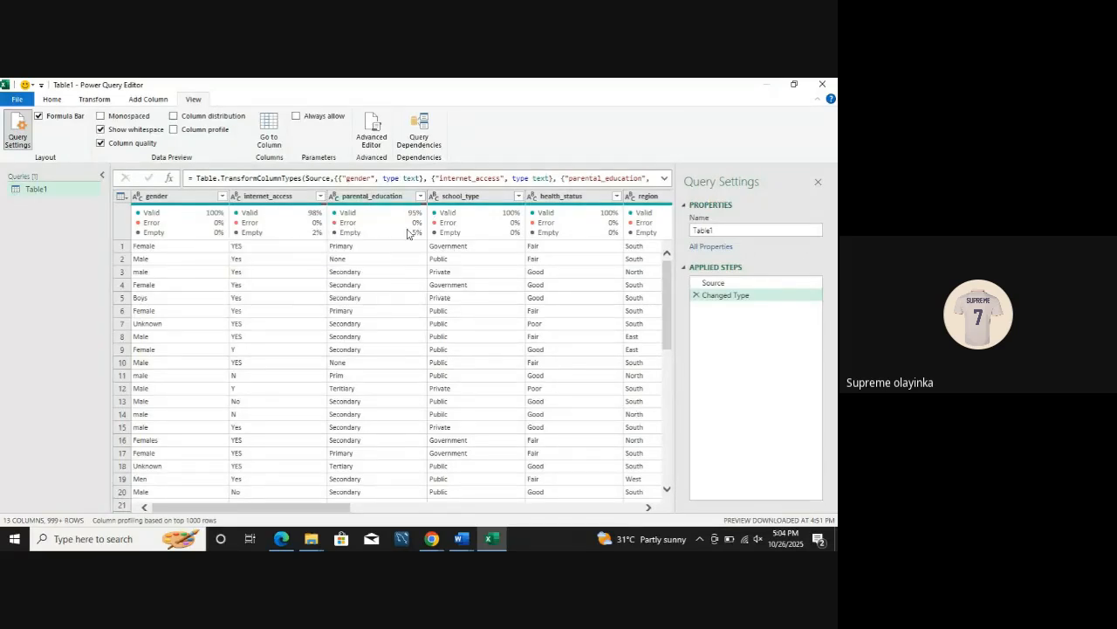
mouse_move(414, 237)
Step: Open the gender column's filter list to inspect its distinct values
left_click(53, 100)
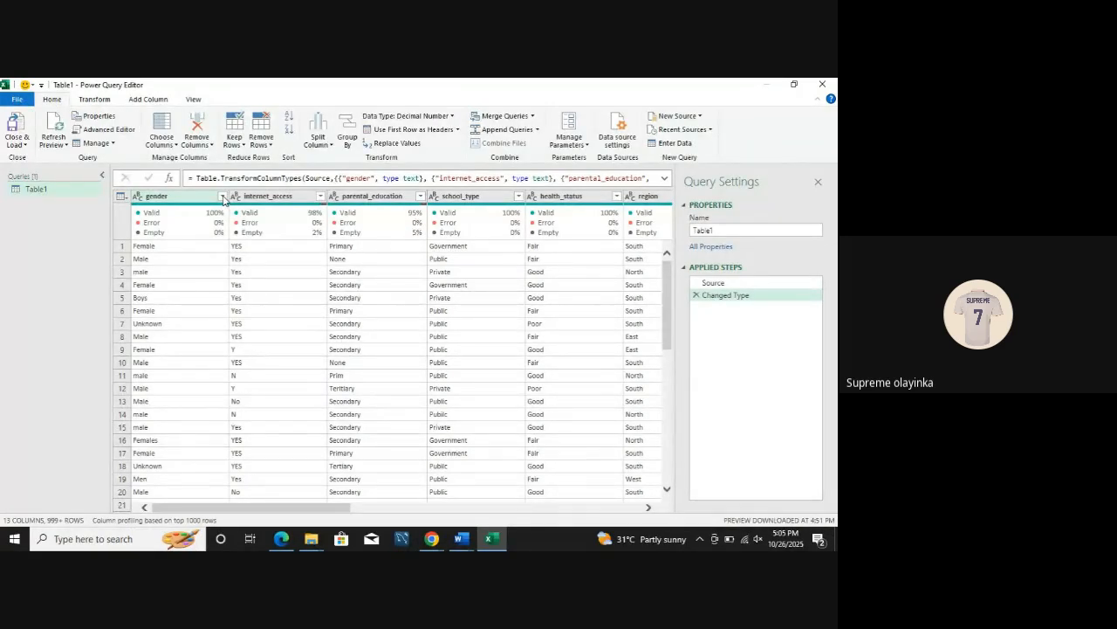
left_click(222, 198)
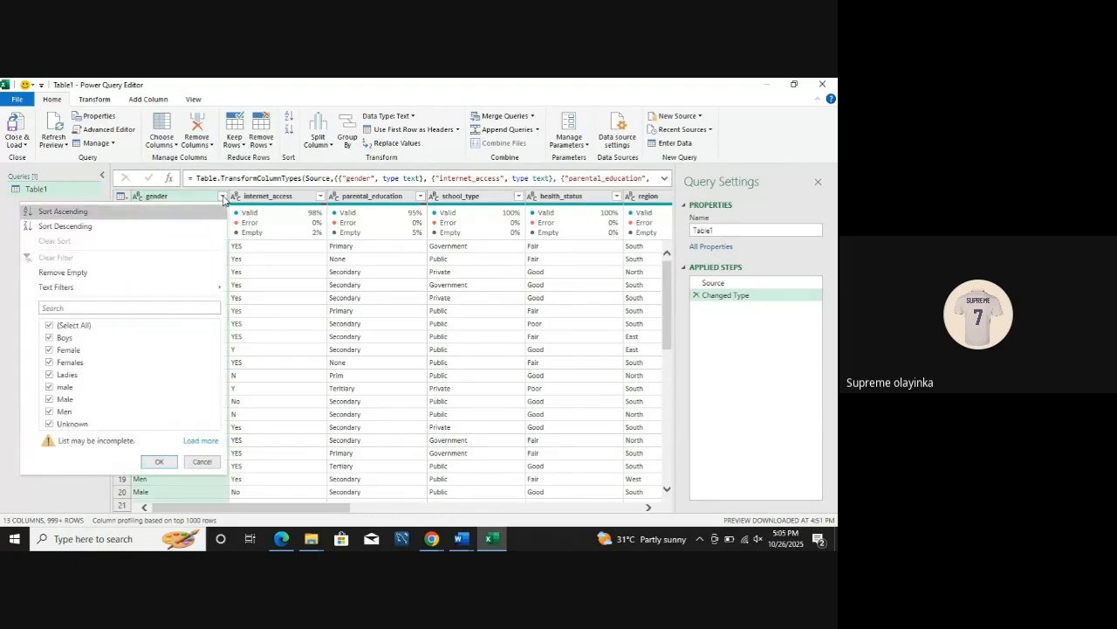
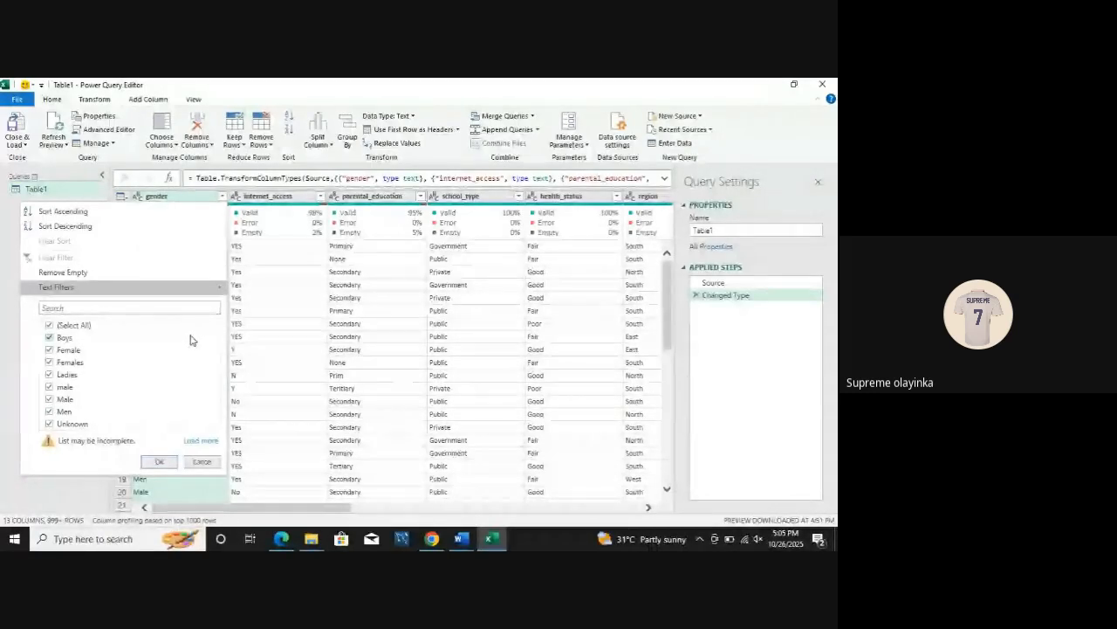
Step: Accept the gender filter list with all values kept, and replace Boys with Male in the gender column
left_click(159, 461)
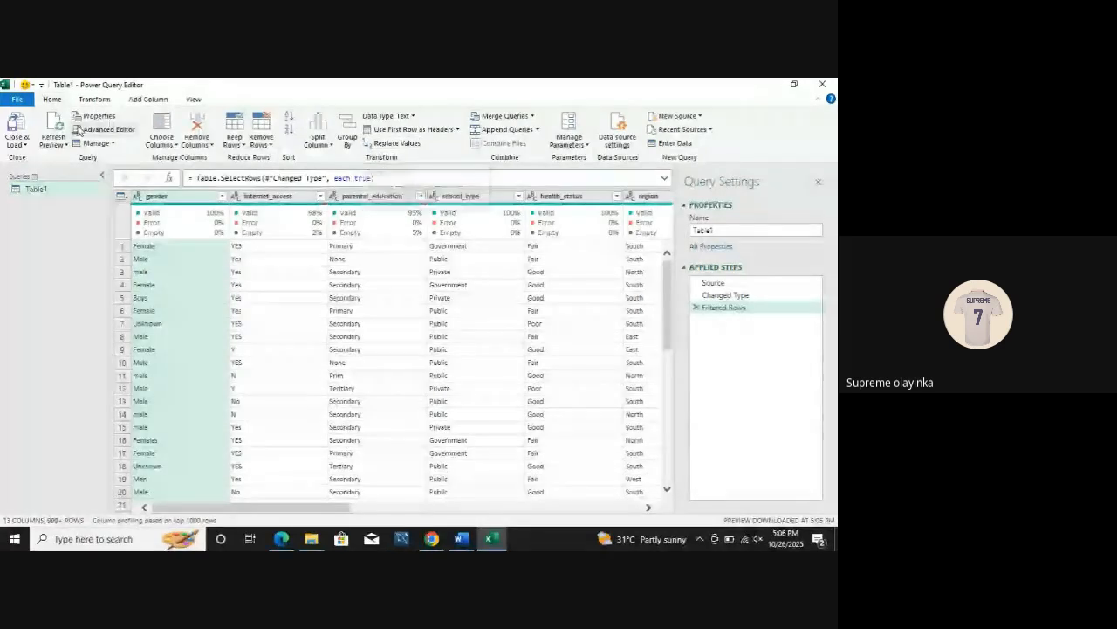
left_click(94, 100)
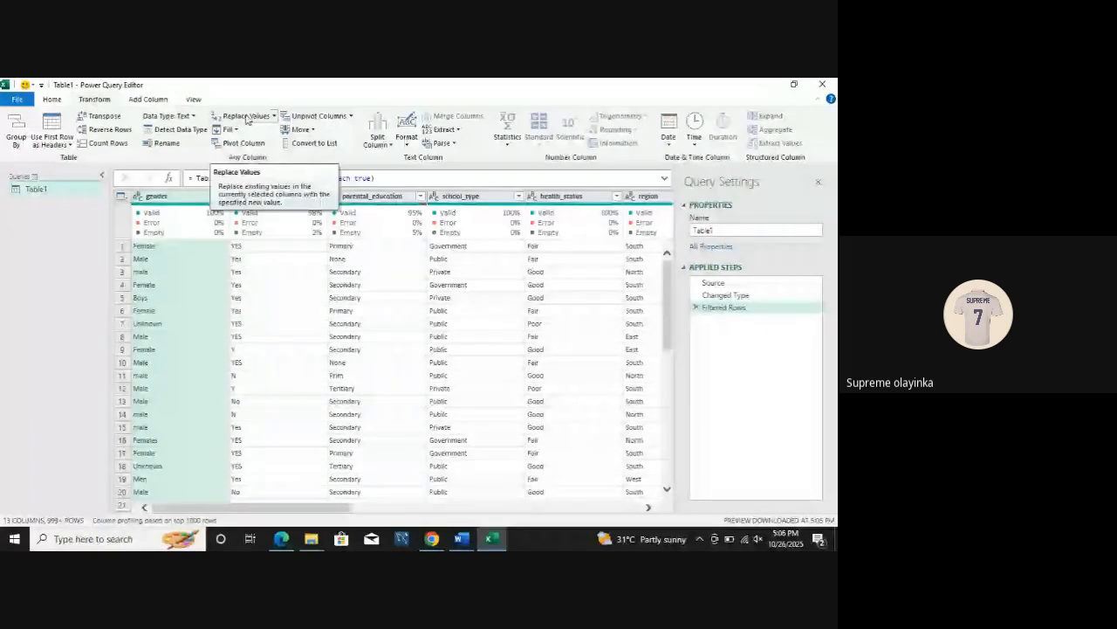
left_click(53, 100)
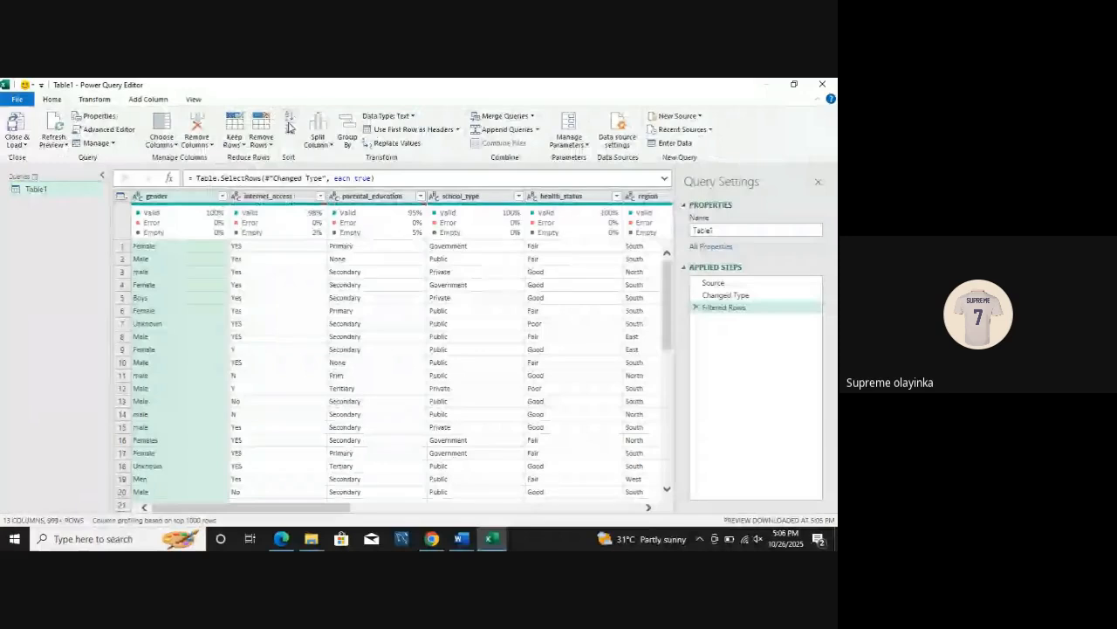
left_click(394, 145)
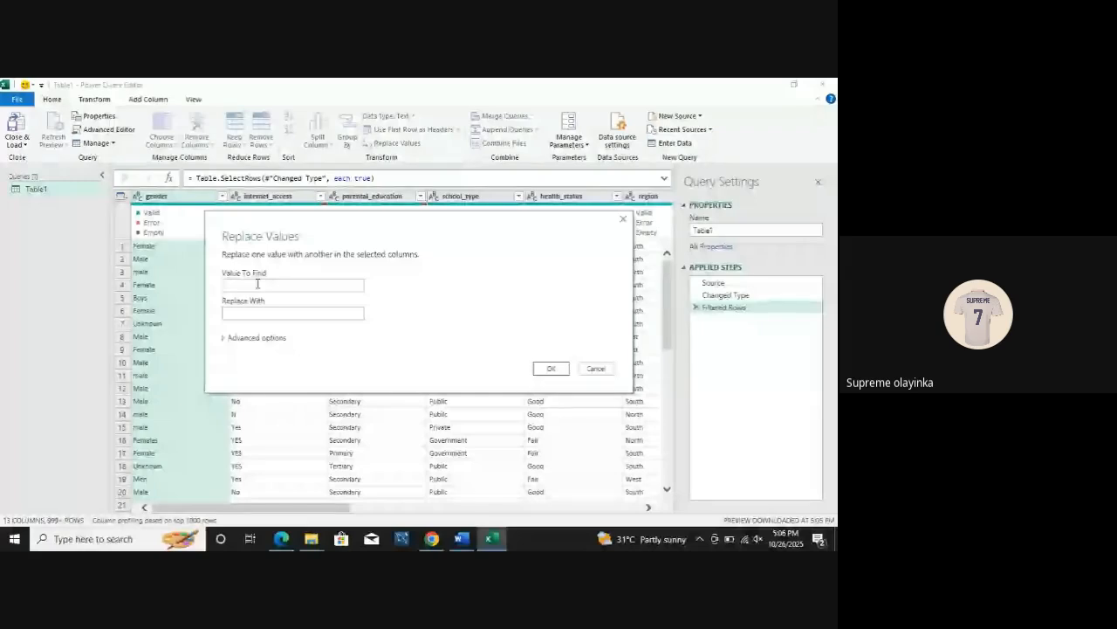
type("B")
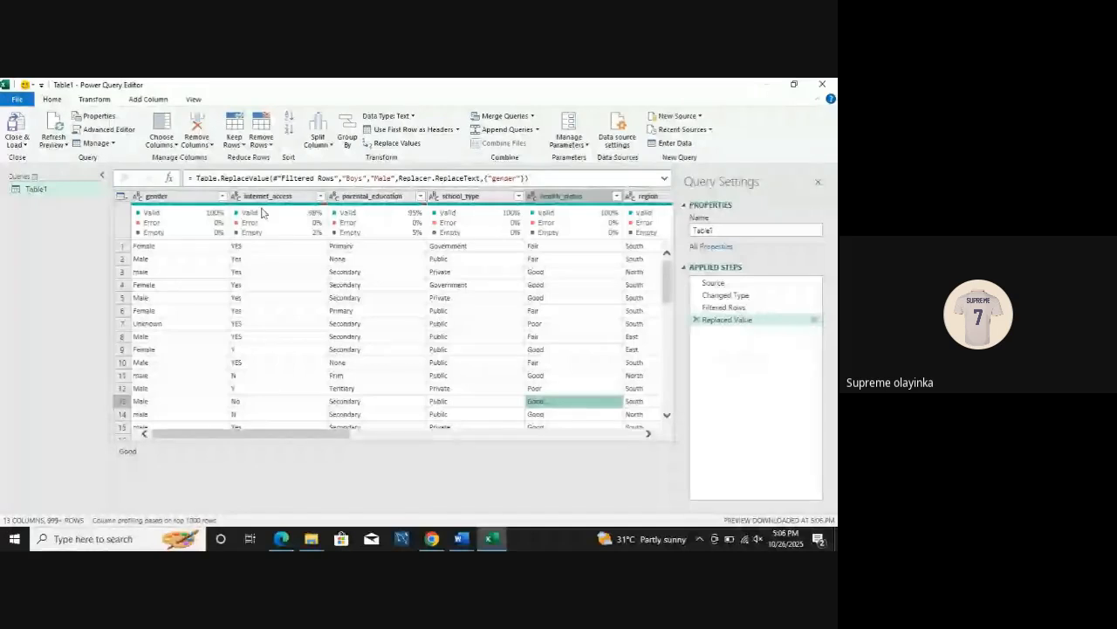
Step: Replace the value Females with Female in the gender column
left_click(175, 197)
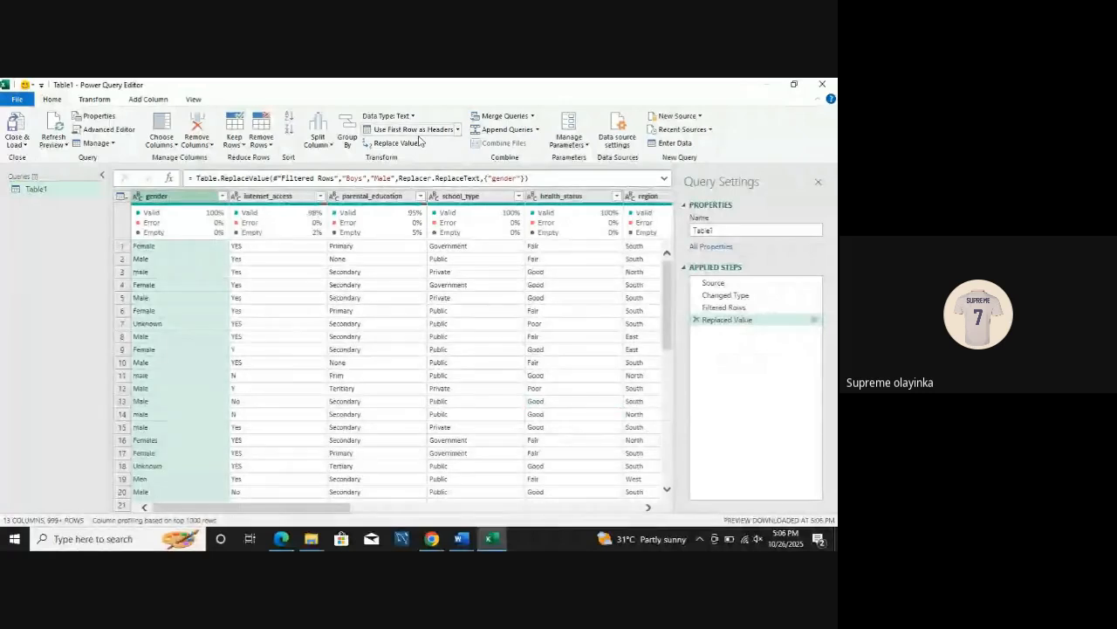
left_click(395, 144)
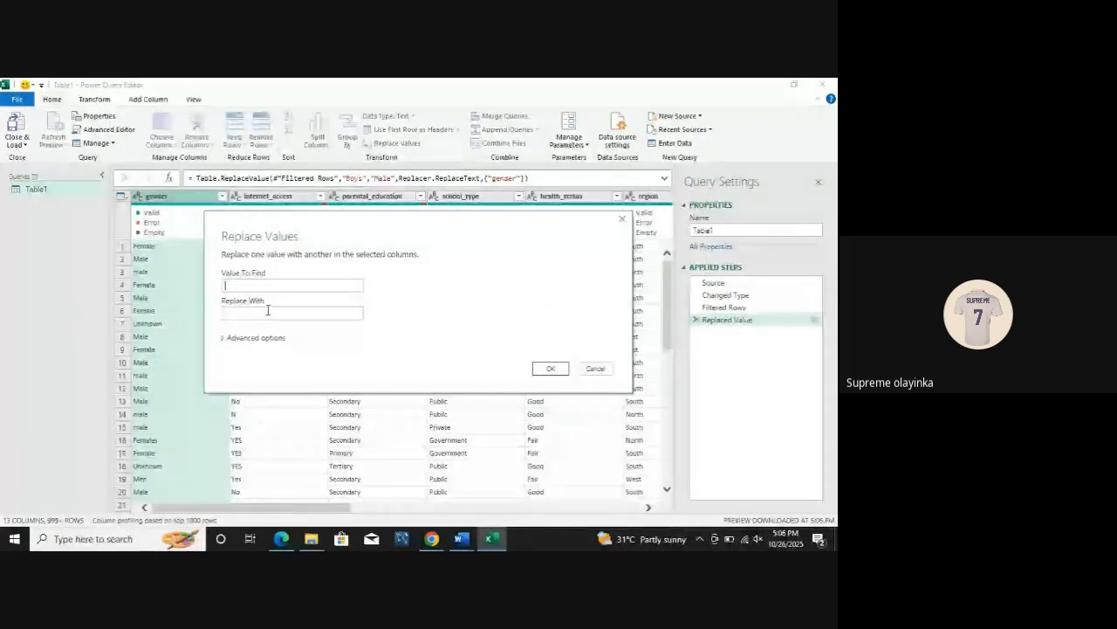
type("Female")
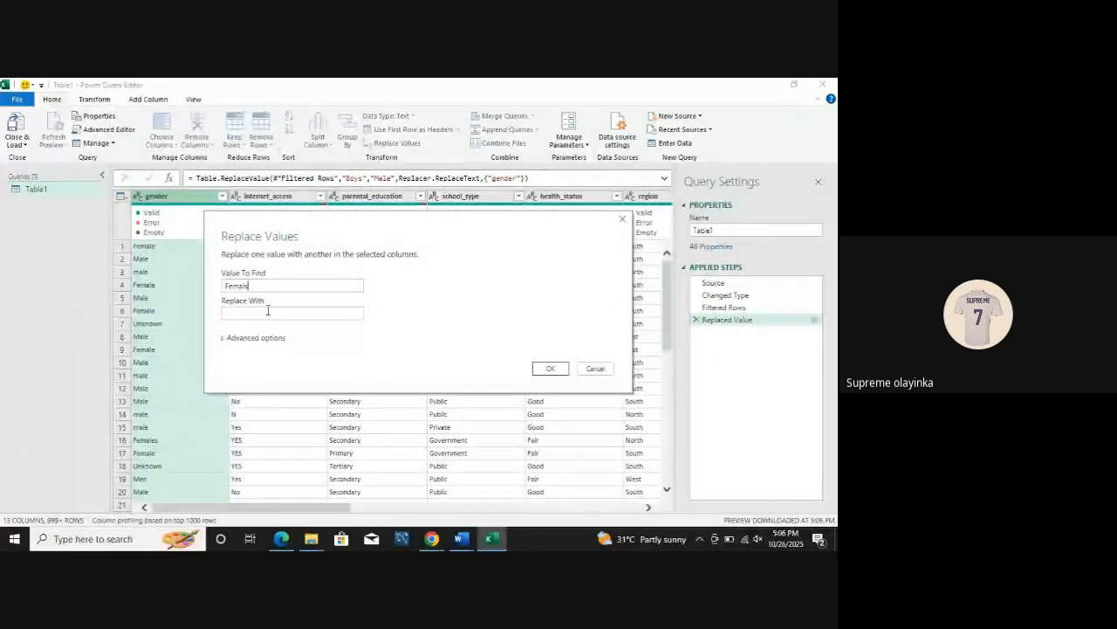
type("s")
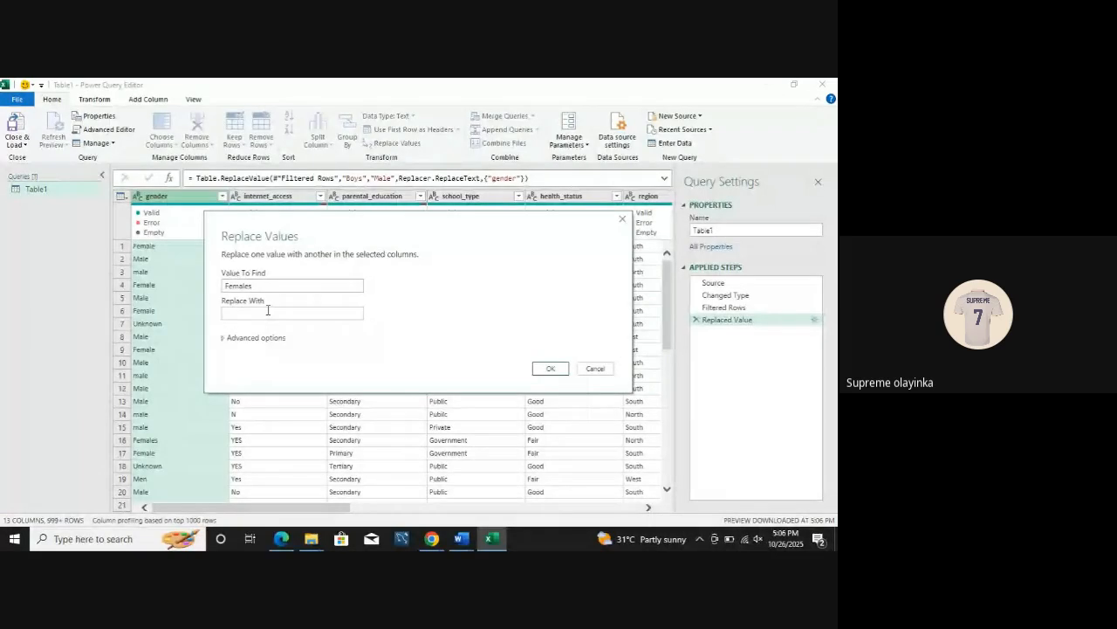
type("Female")
key("BackSpace")
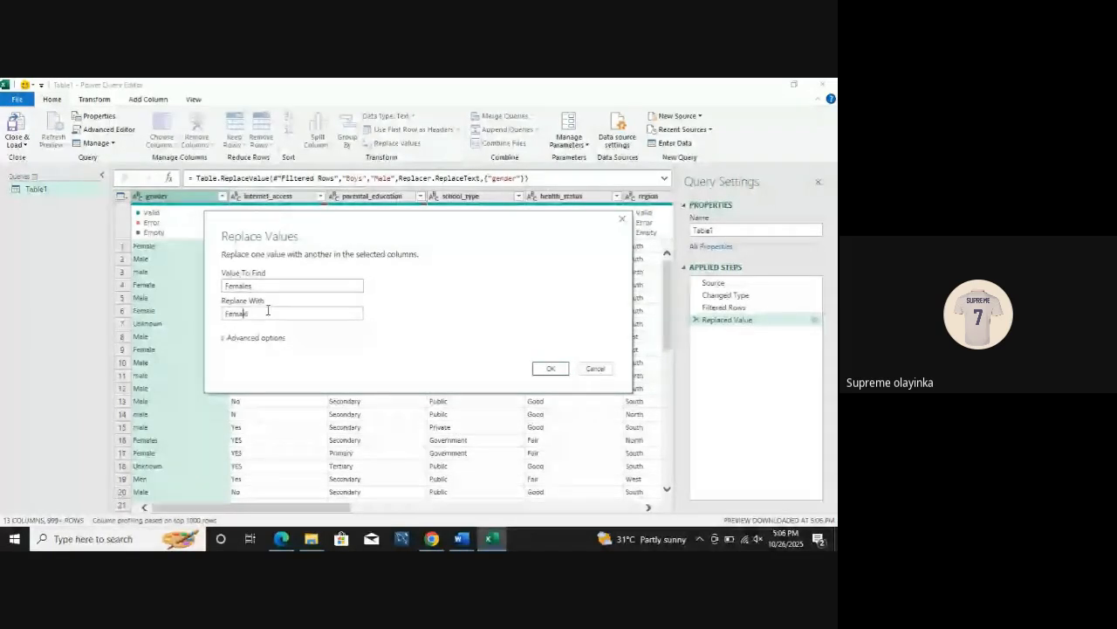
type("e")
left_click(548, 367)
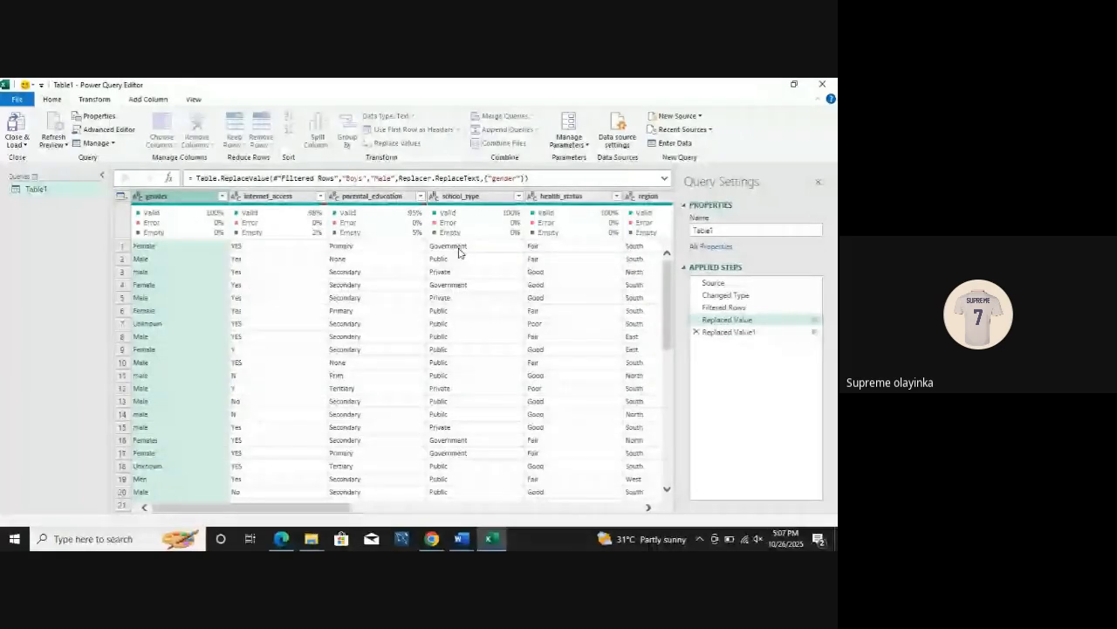
Step: Replace the value Ladies with Female in the gender column
left_click(398, 143)
type("m")
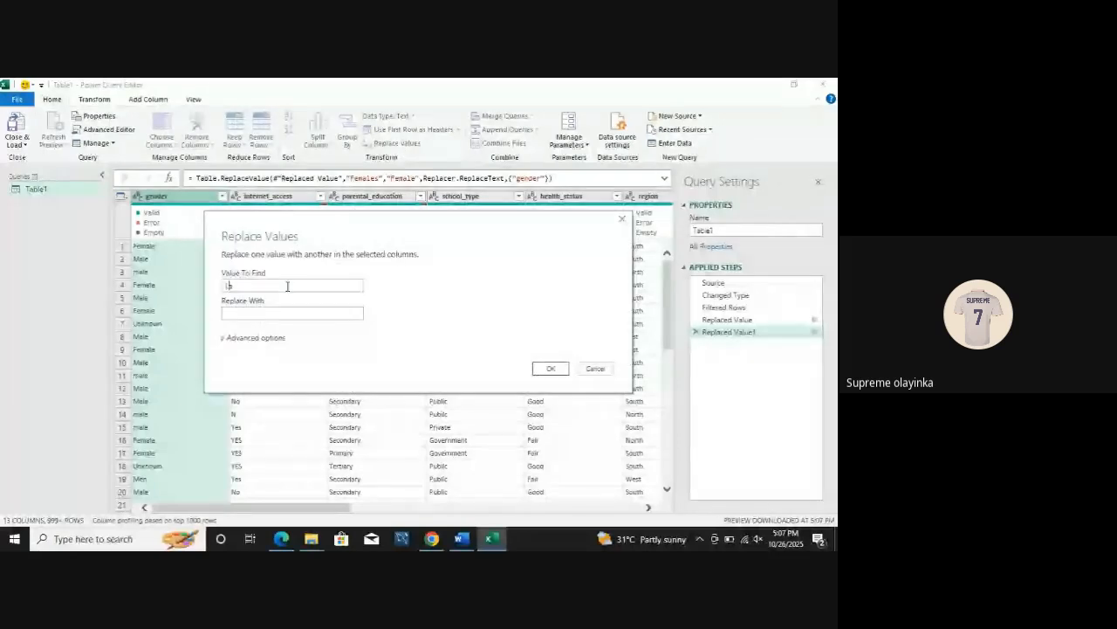
type("adies")
left_click(277, 311)
type("Female")
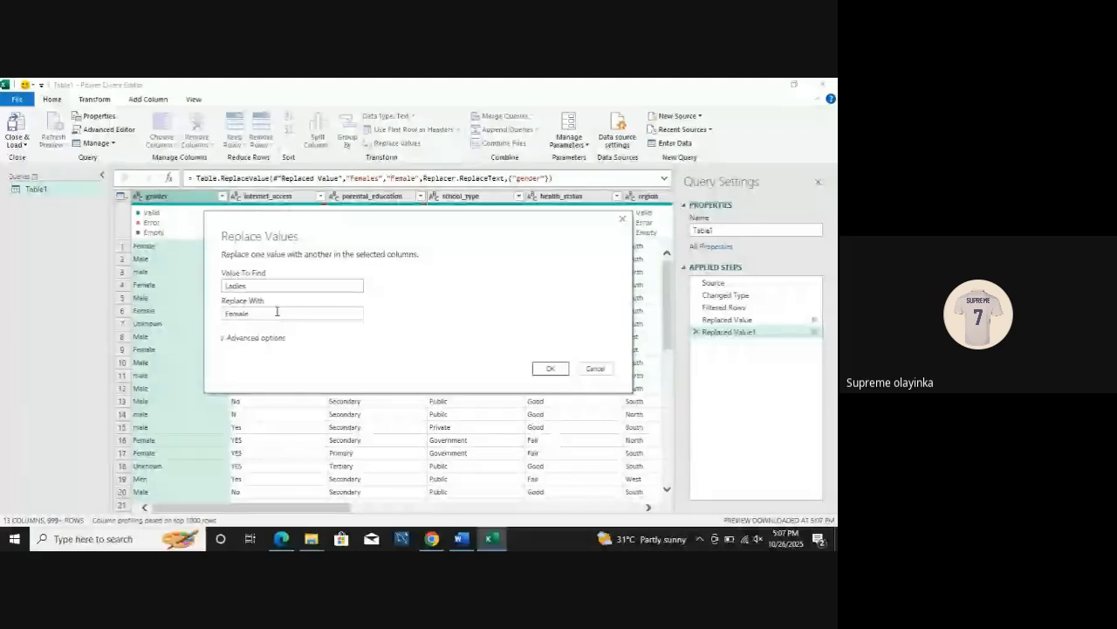
left_click(550, 368)
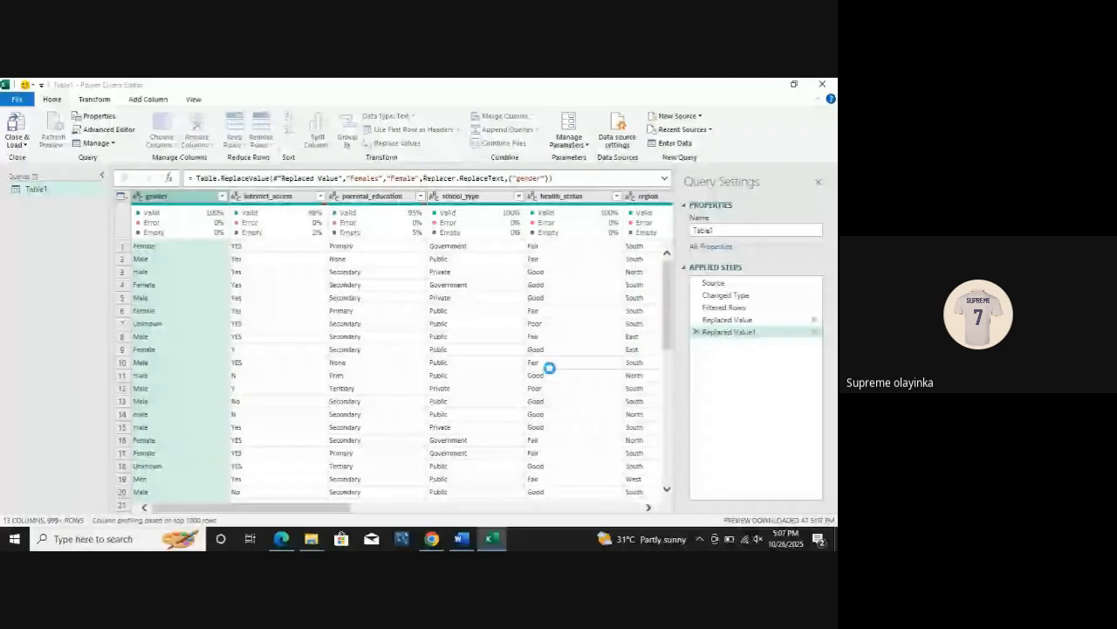
Step: Replace the value Men with Male in the gender column
left_click(406, 143)
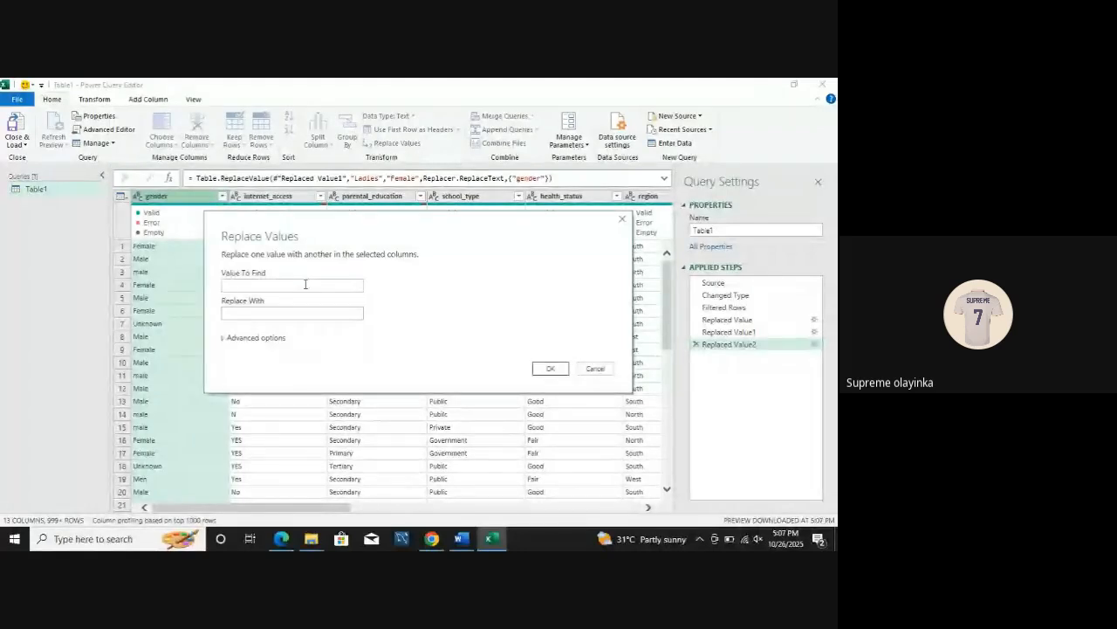
type("Men")
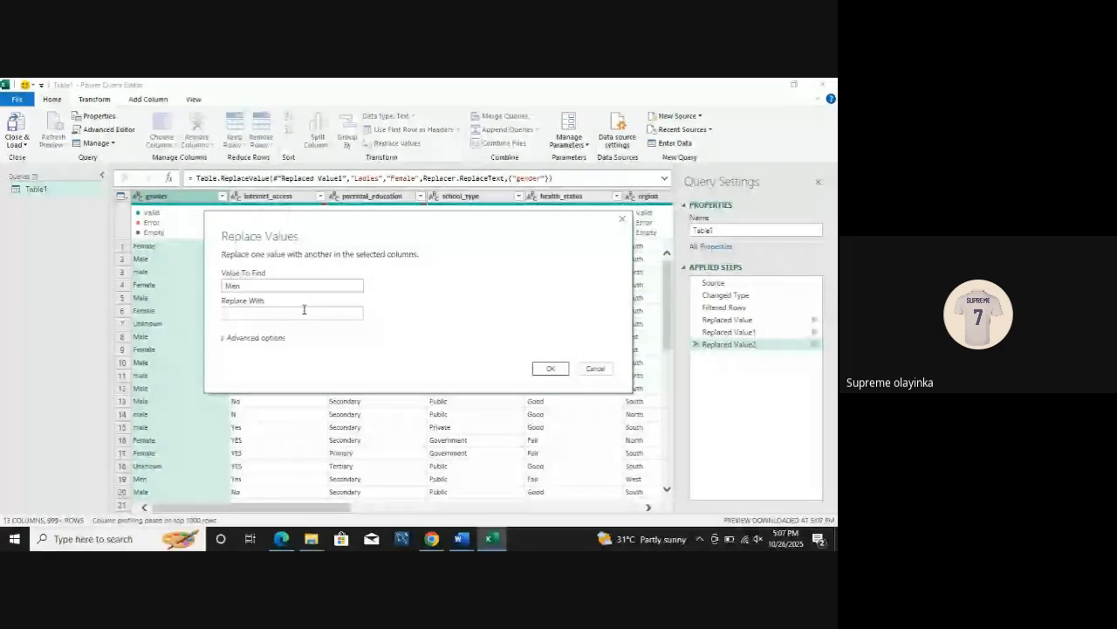
type("Male")
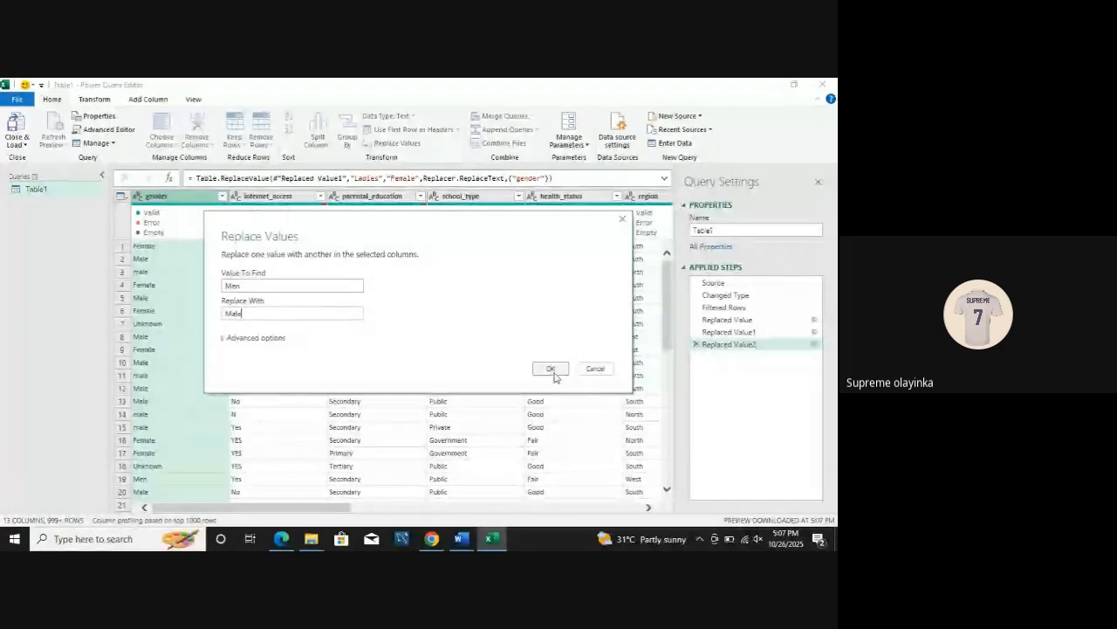
left_click(551, 368)
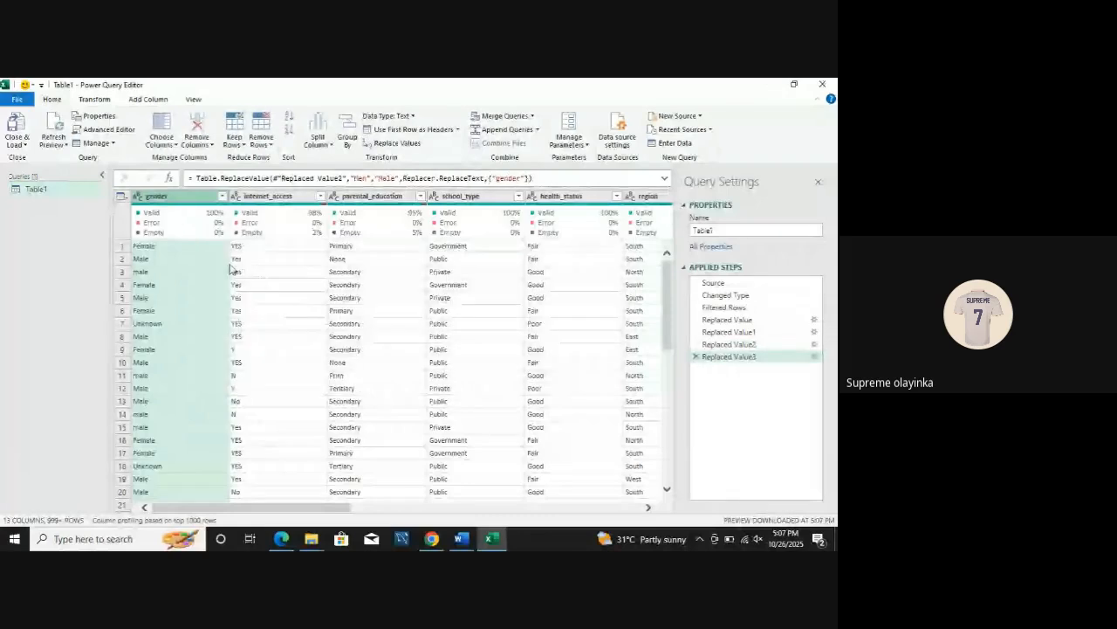
Step: Check the gender column's distinct values, keeping all of them, and replace lowercase male with Male
left_click(222, 196)
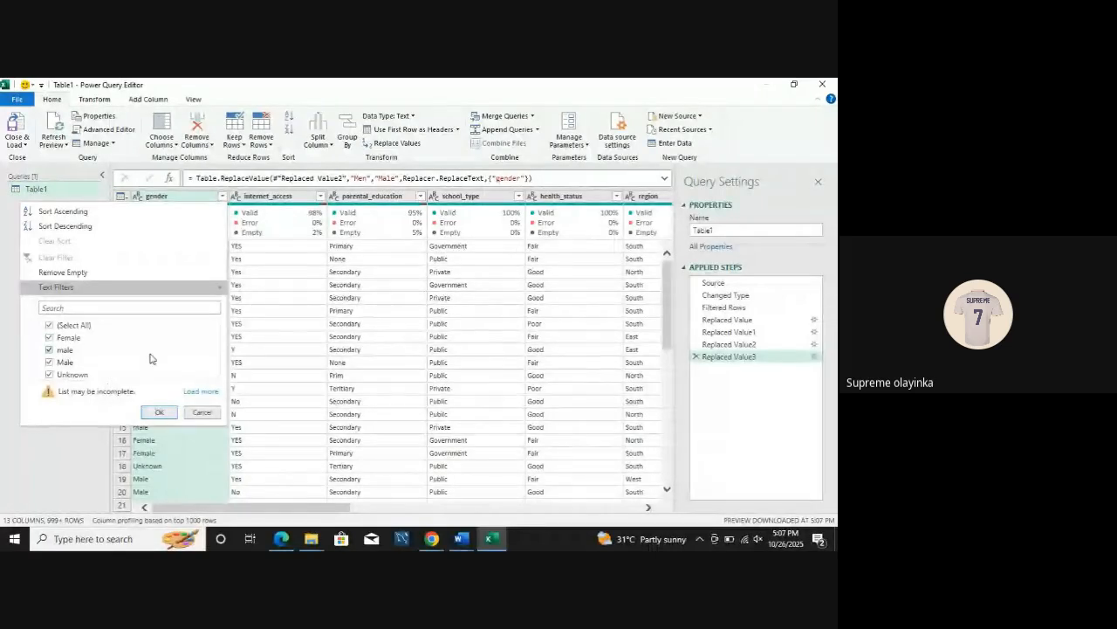
key("Return")
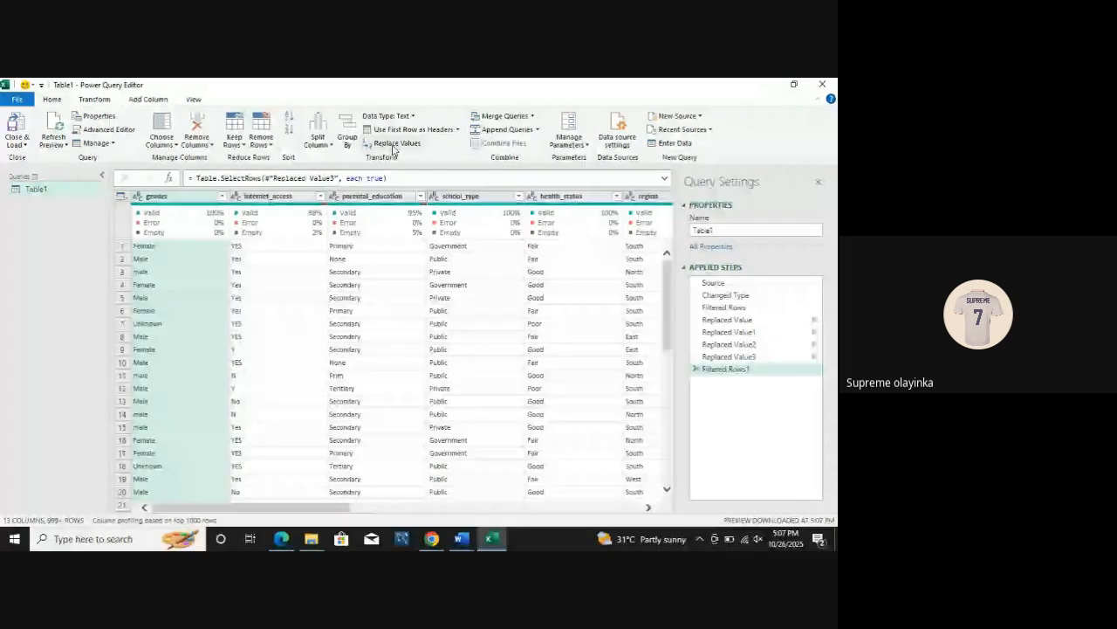
left_click(395, 144)
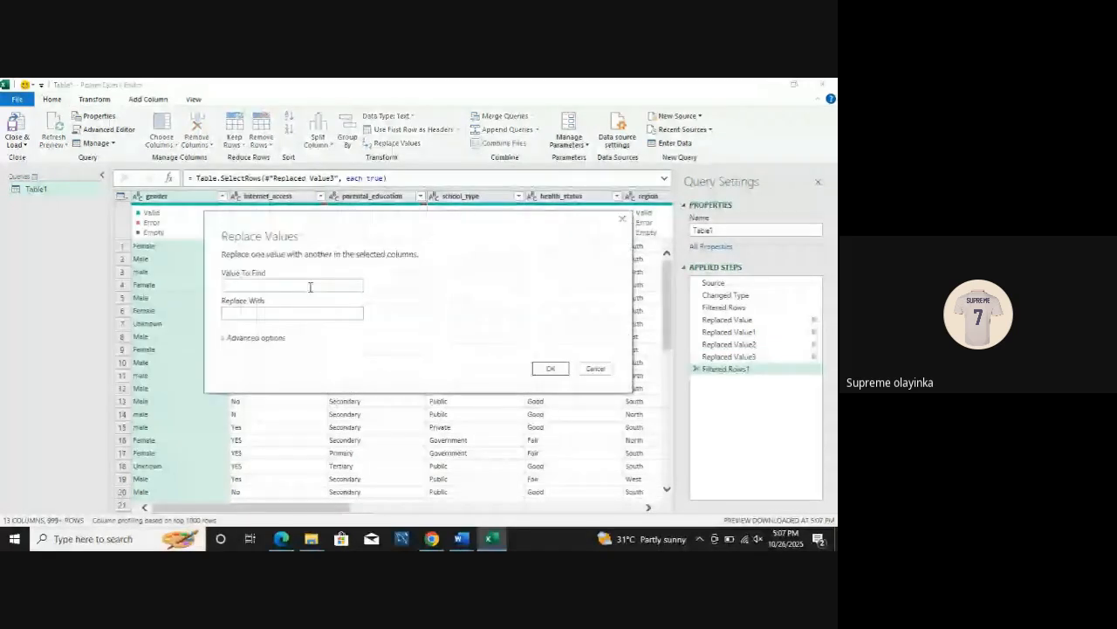
type("male")
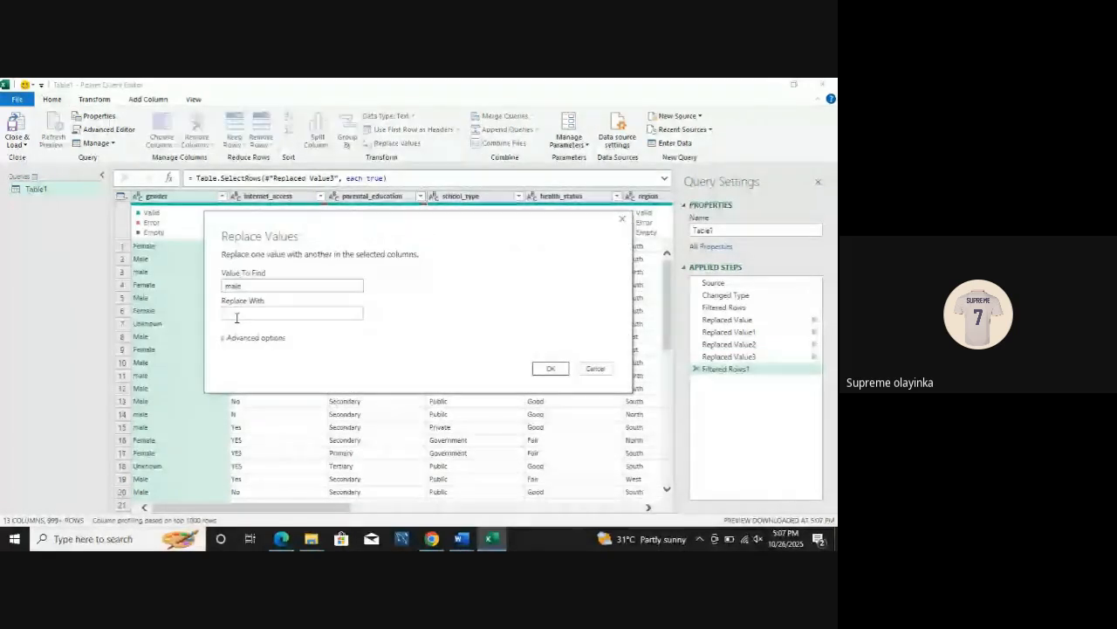
left_click(236, 314)
type("Ma")
left_click(552, 368)
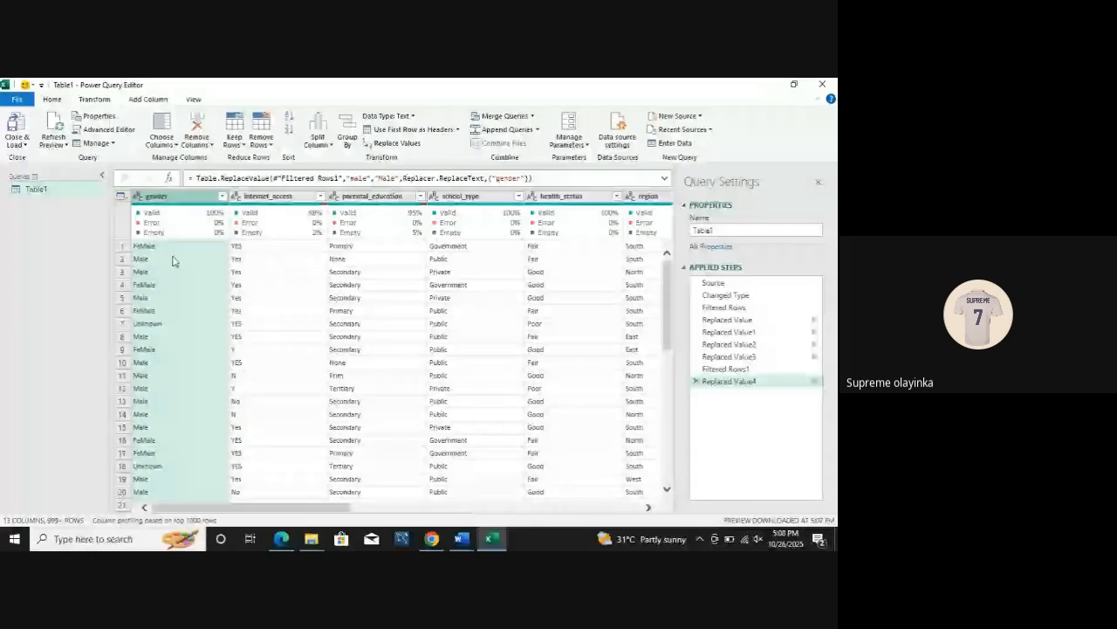
Step: Recheck the gender column's distinct values and replace FeMale with Female, matching entire cell contents
left_click(222, 196)
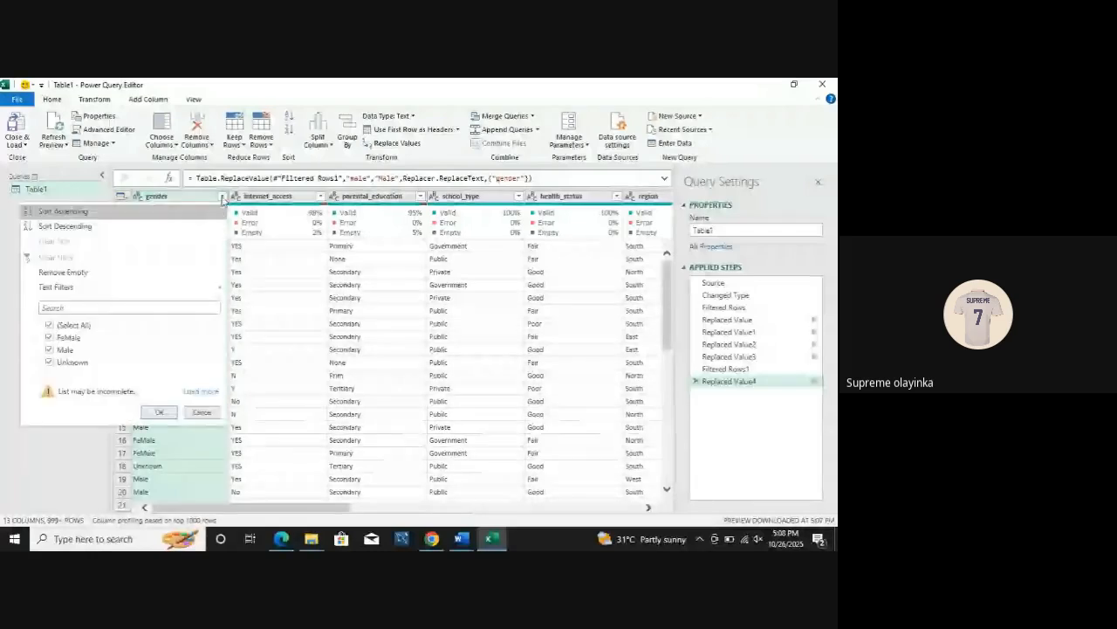
left_click(159, 411)
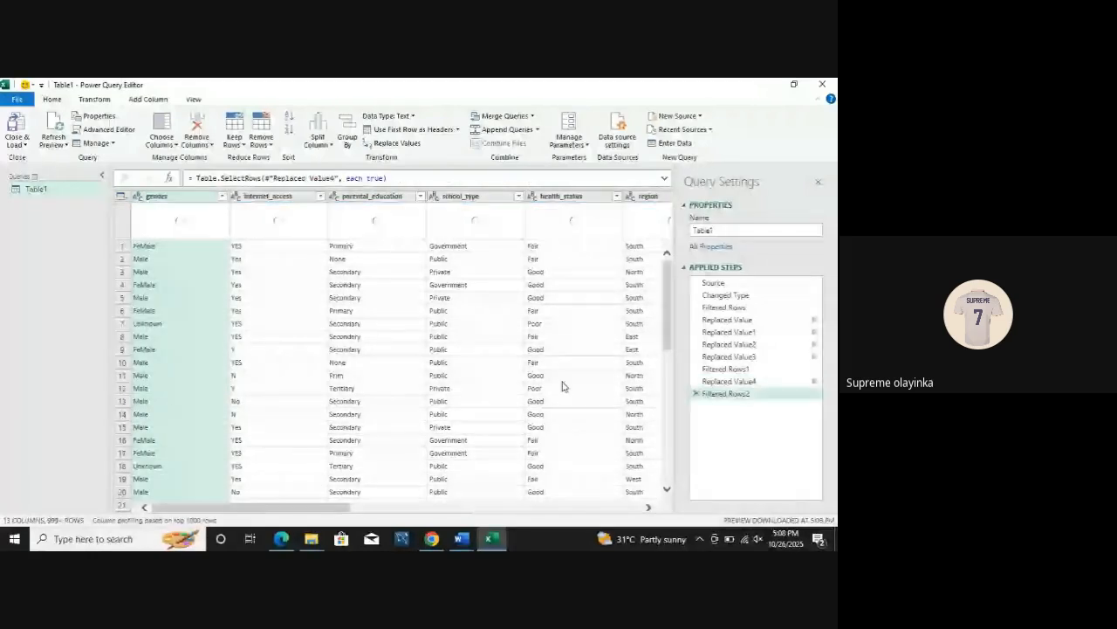
left_click(392, 143)
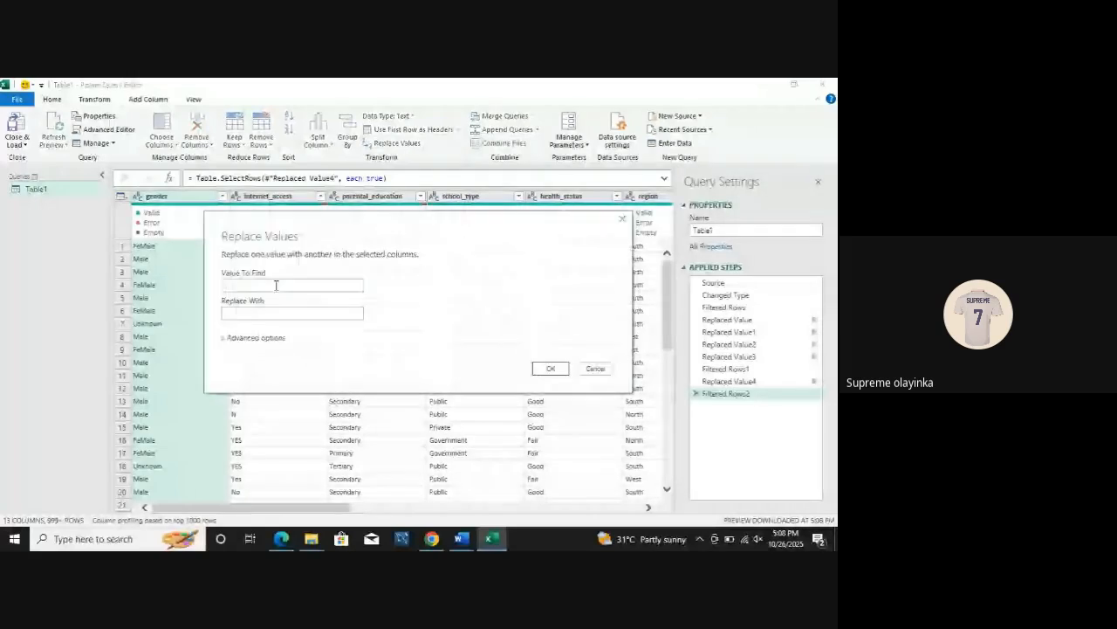
type("F")
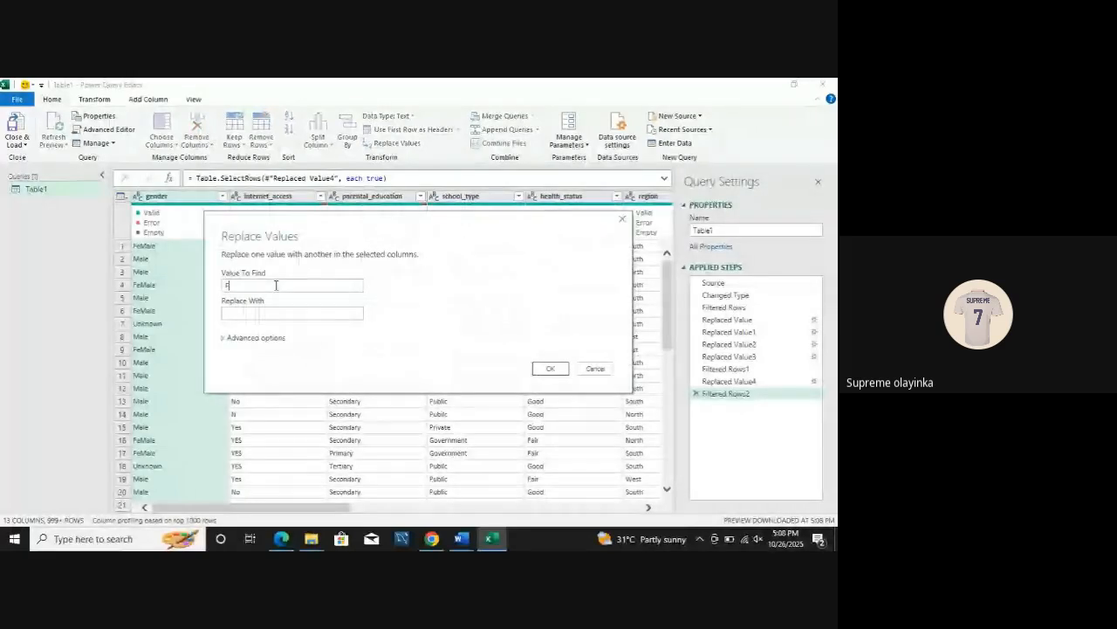
type("e")
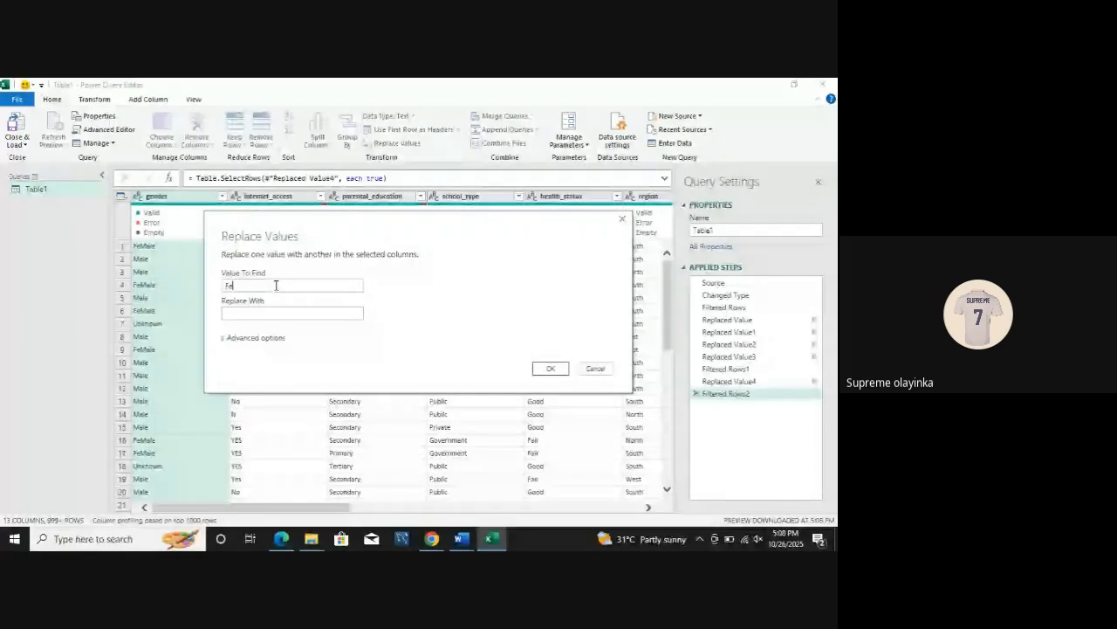
type("Male")
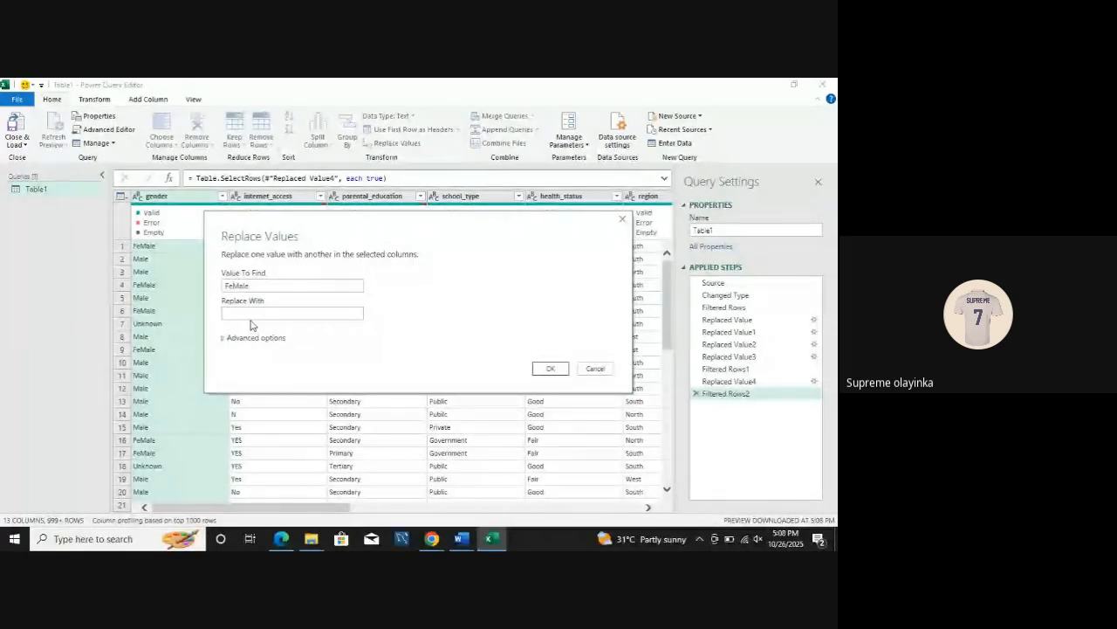
left_click(250, 312)
type("Female")
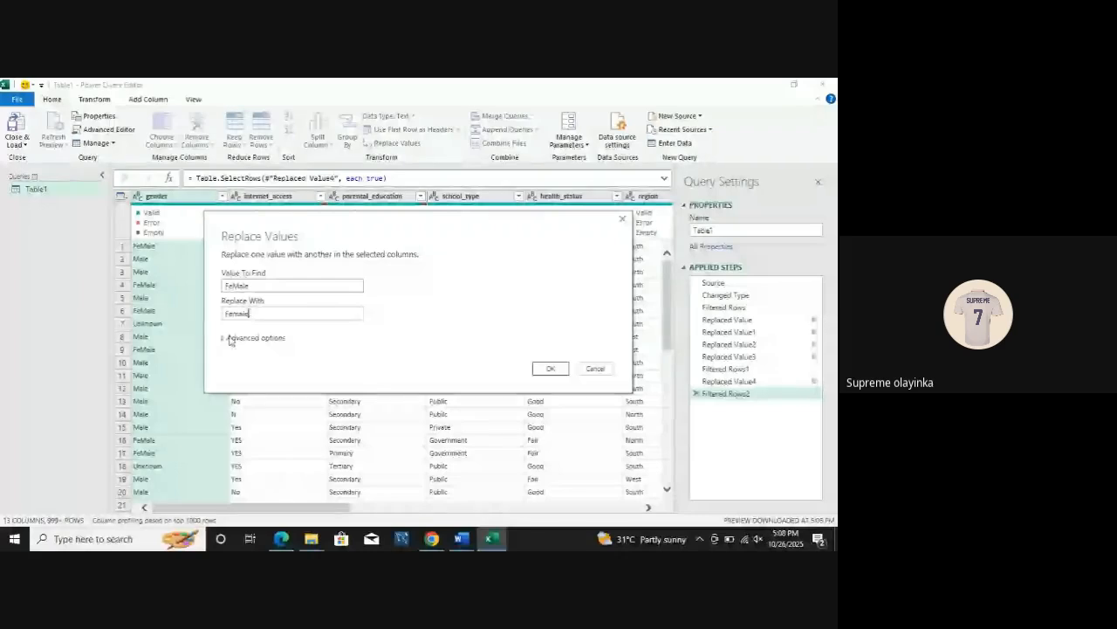
left_click(230, 338)
left_click(228, 349)
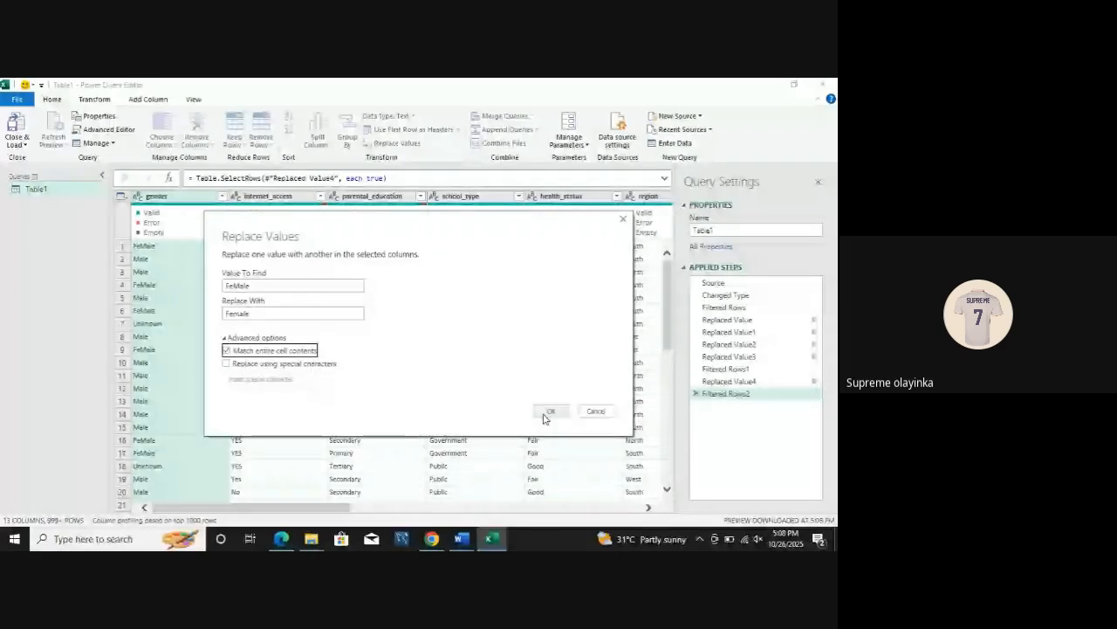
left_click(563, 418)
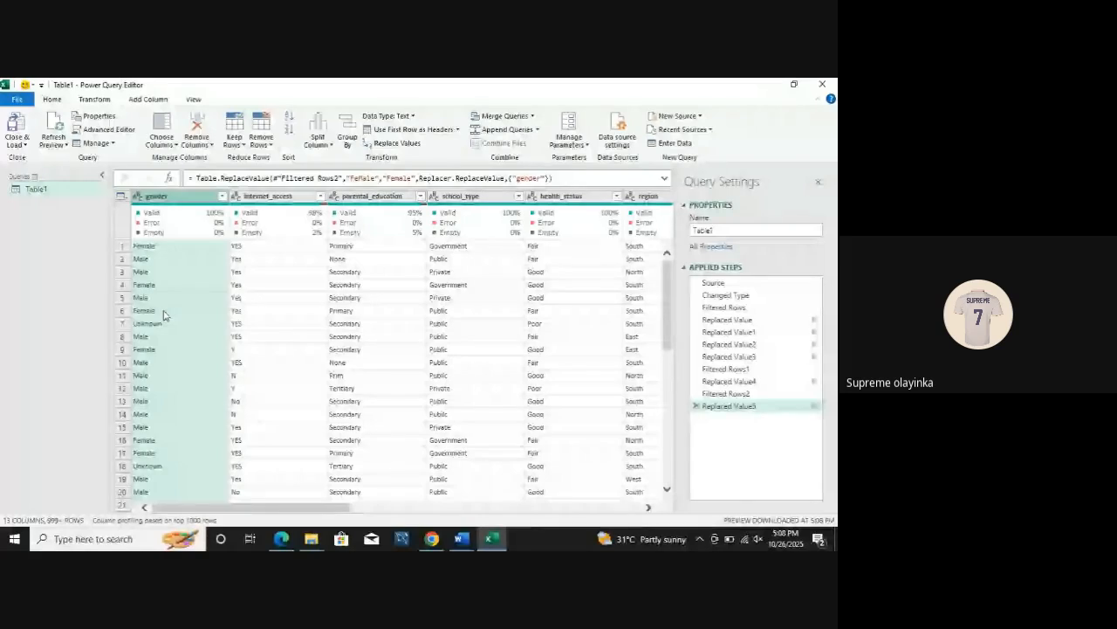
Step: Open the internet_access column's filter list to inspect its distinct values
left_click(262, 197)
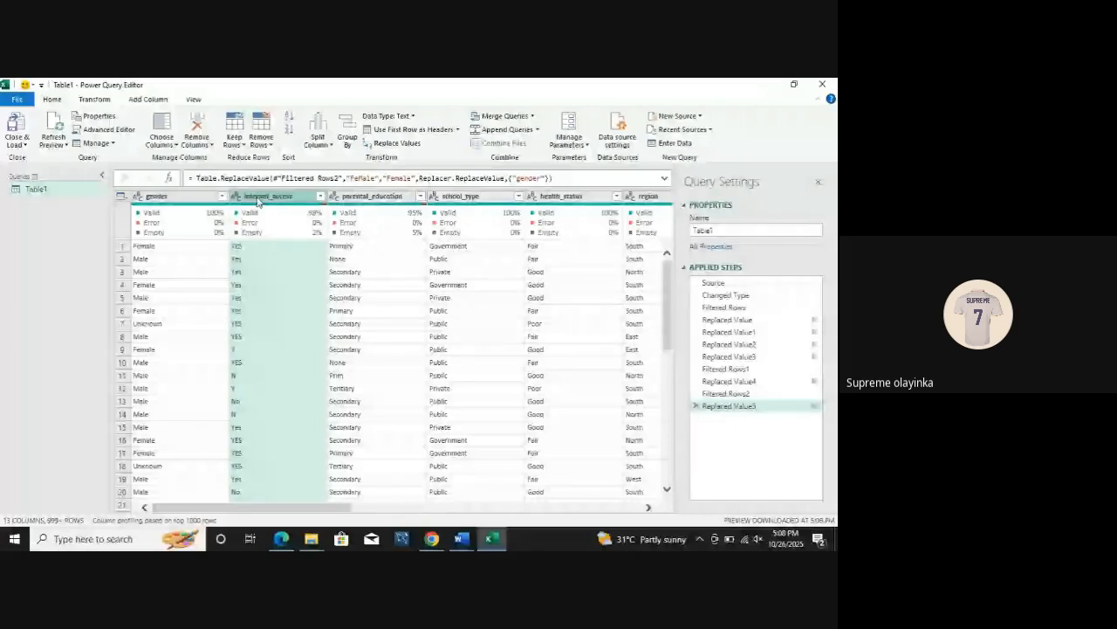
left_click(321, 197)
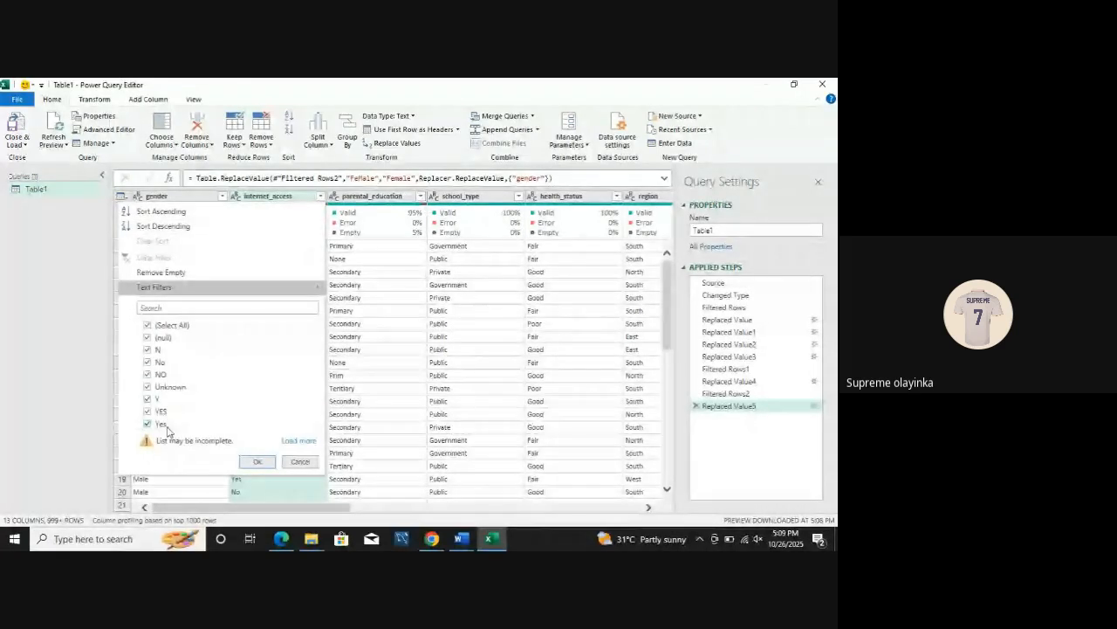
Step: Load the full list of distinct internet_access values, keep them all, and replace N with No in that column
left_click(299, 442)
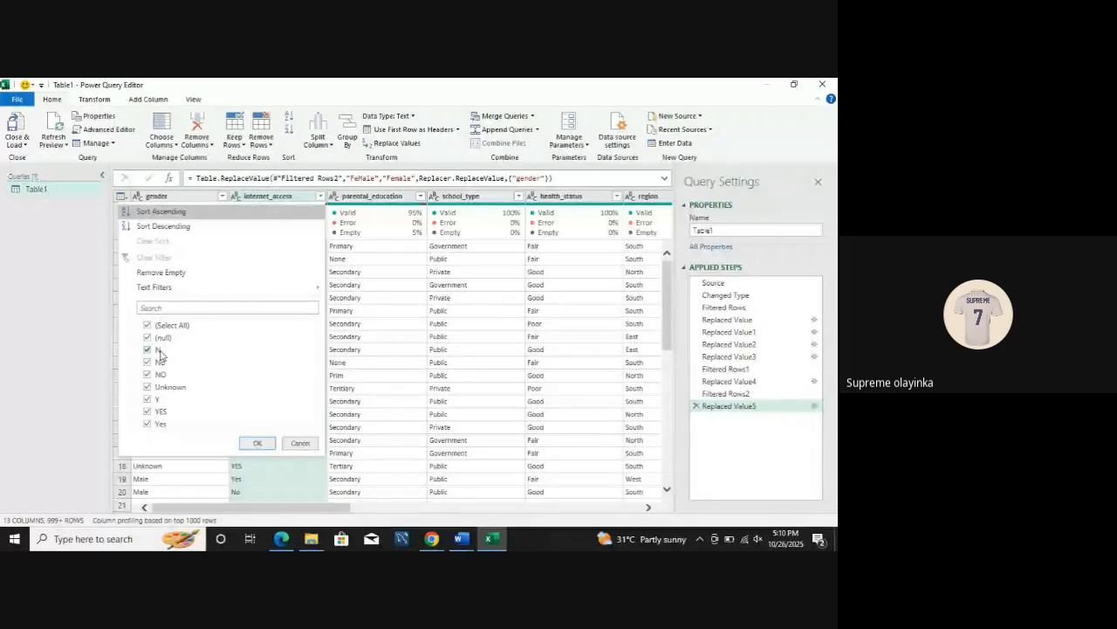
left_click(258, 443)
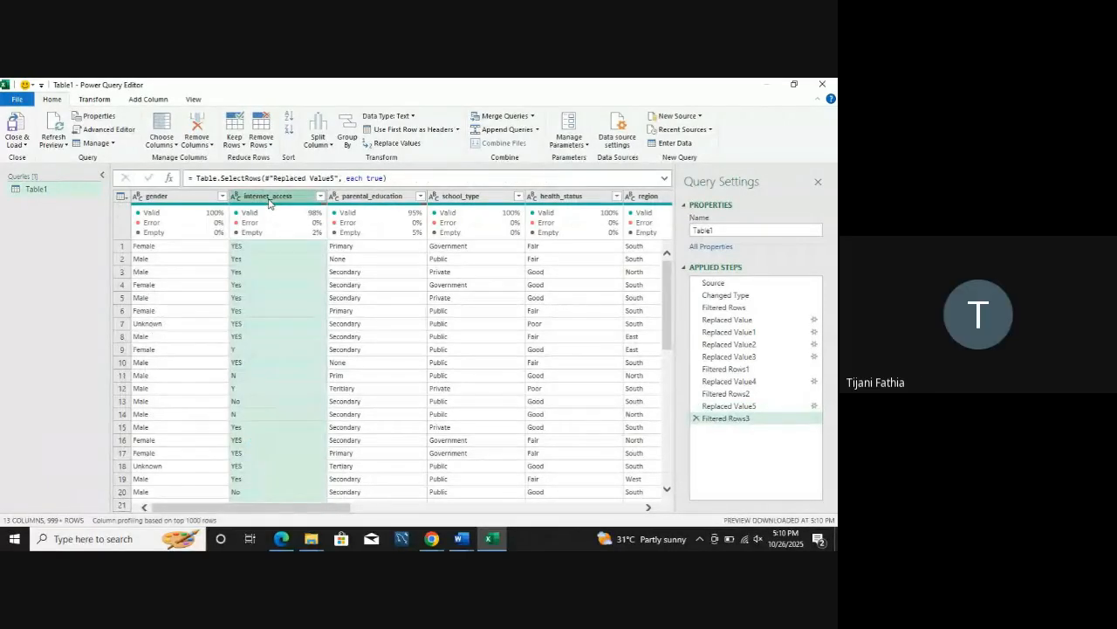
left_click(392, 144)
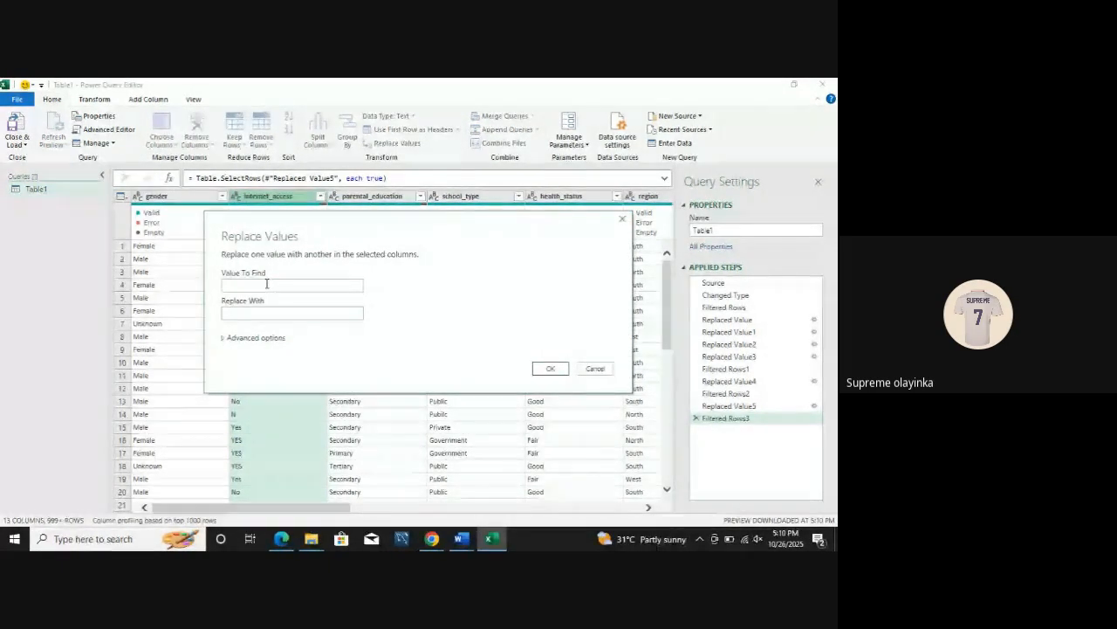
type("N")
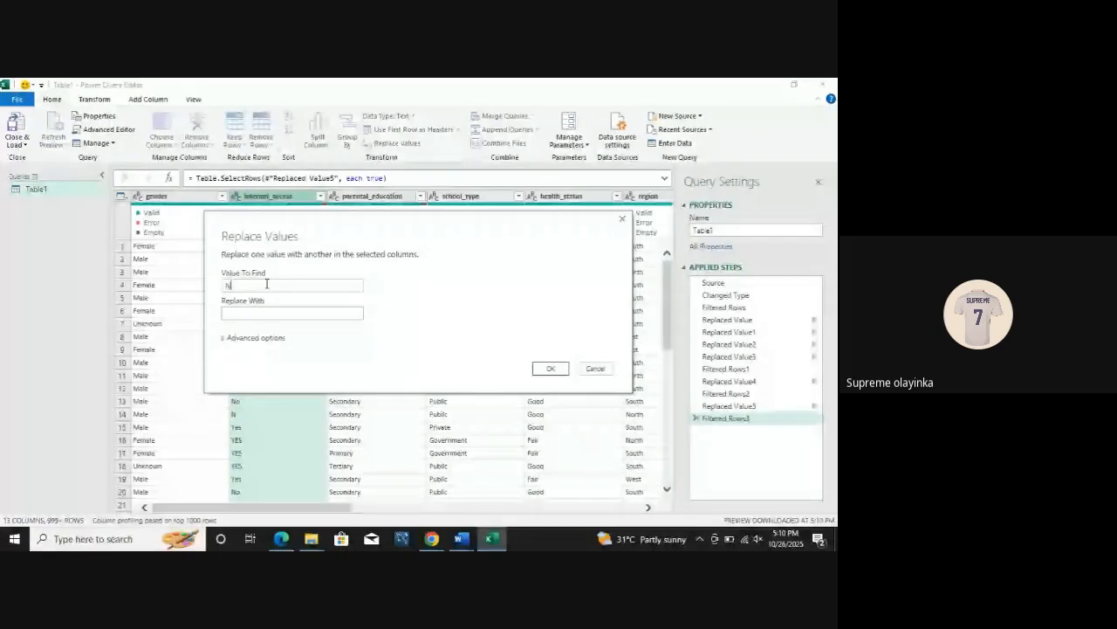
left_click(252, 312)
type("No")
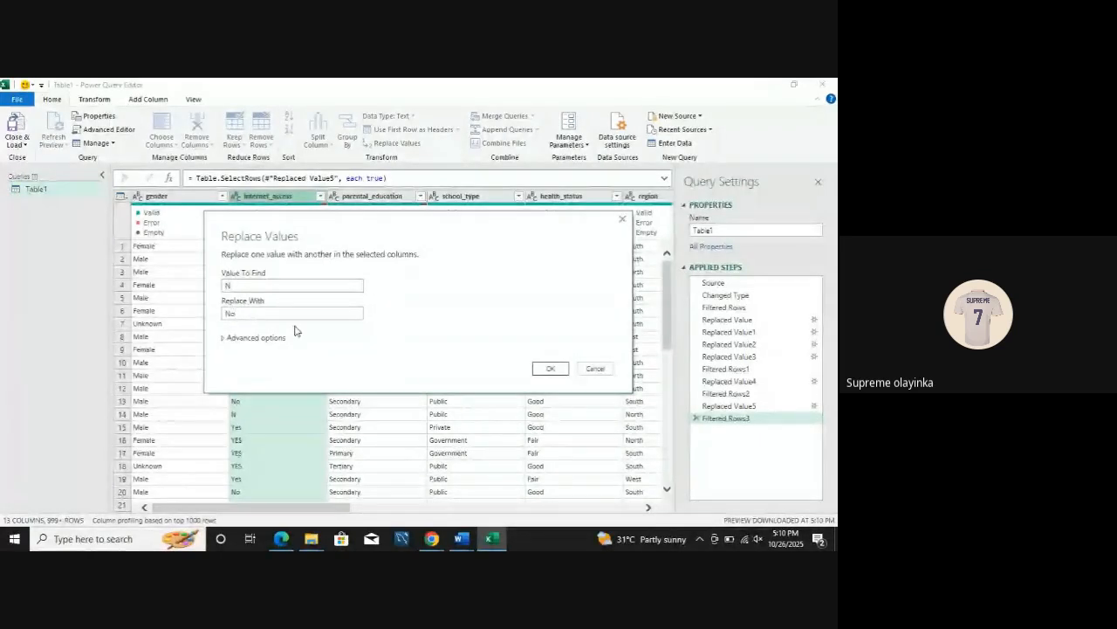
key("Return")
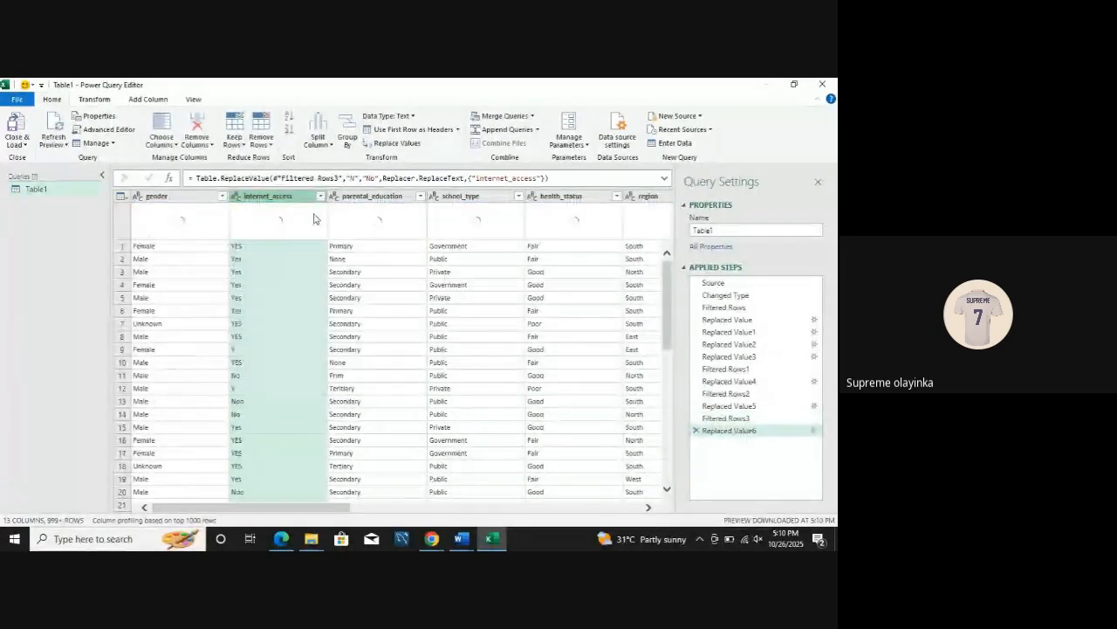
Step: Recheck the internet_access column's distinct values and replace Noo with No, matching entire cell contents
left_click(320, 197)
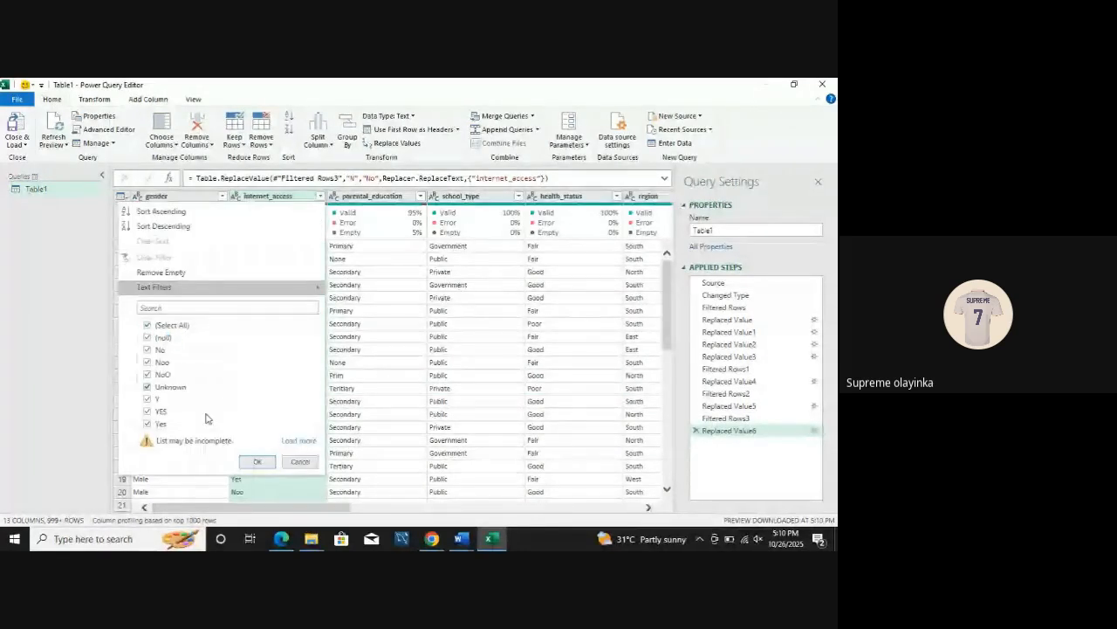
left_click(258, 461)
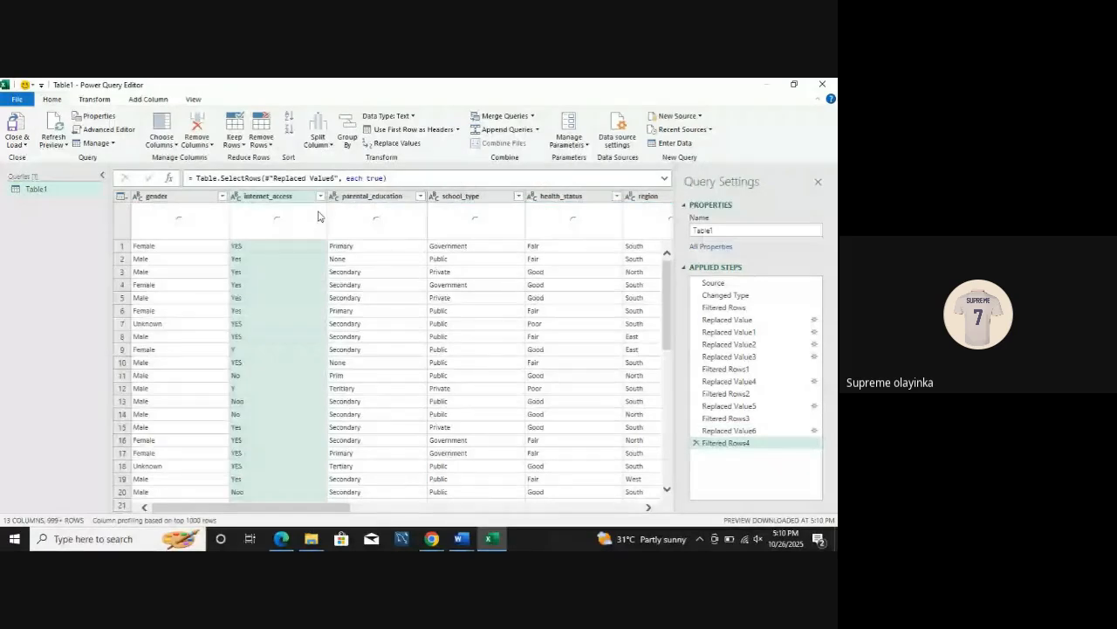
left_click(413, 145)
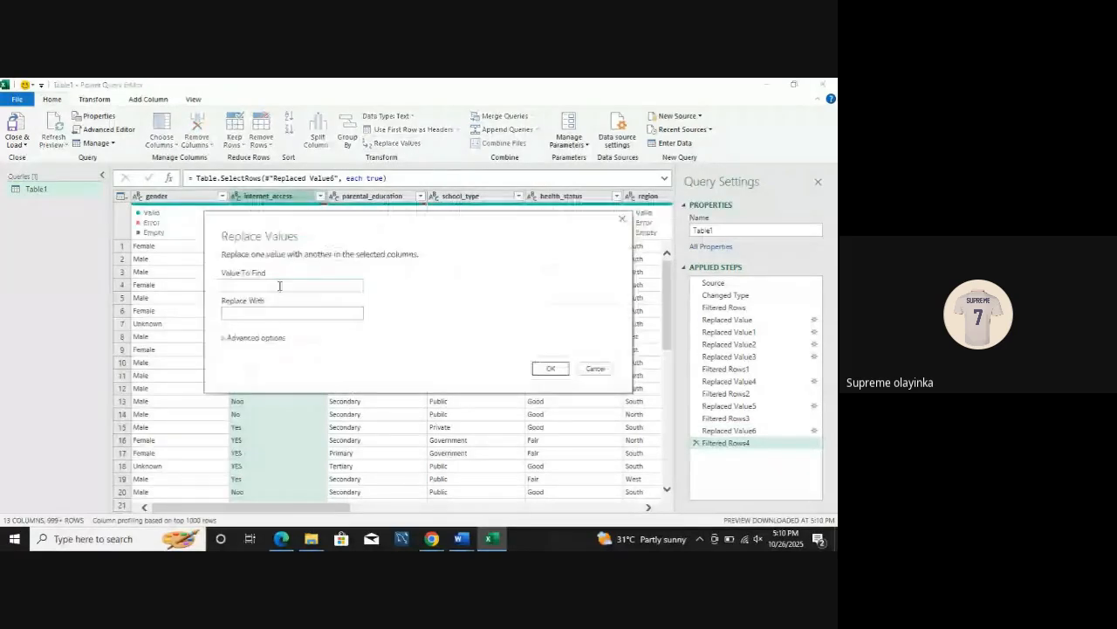
type("Noo")
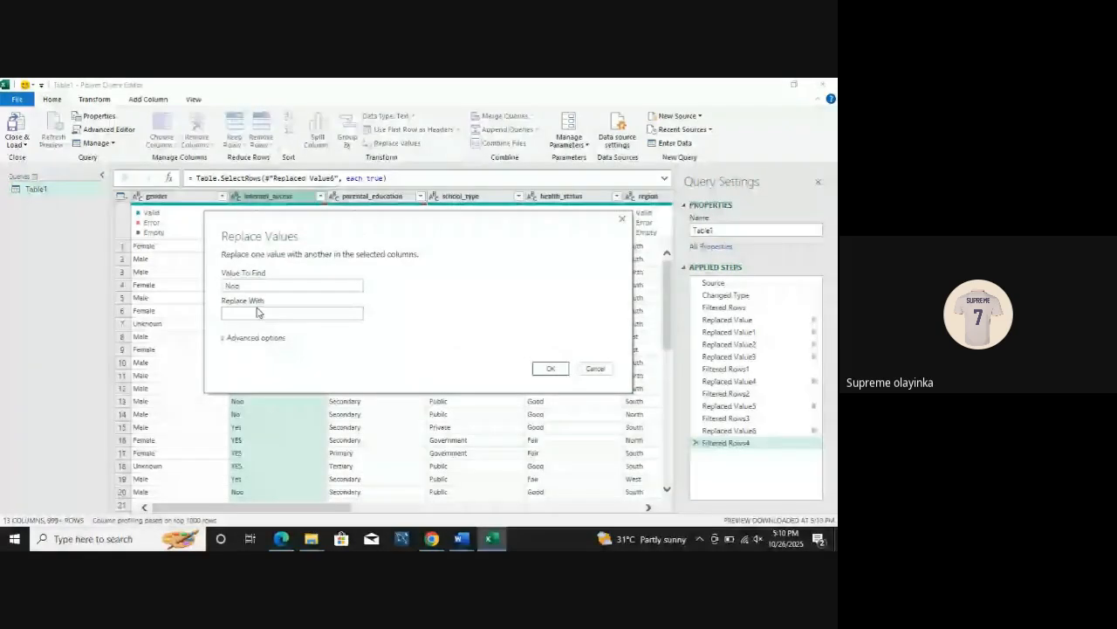
left_click(237, 337)
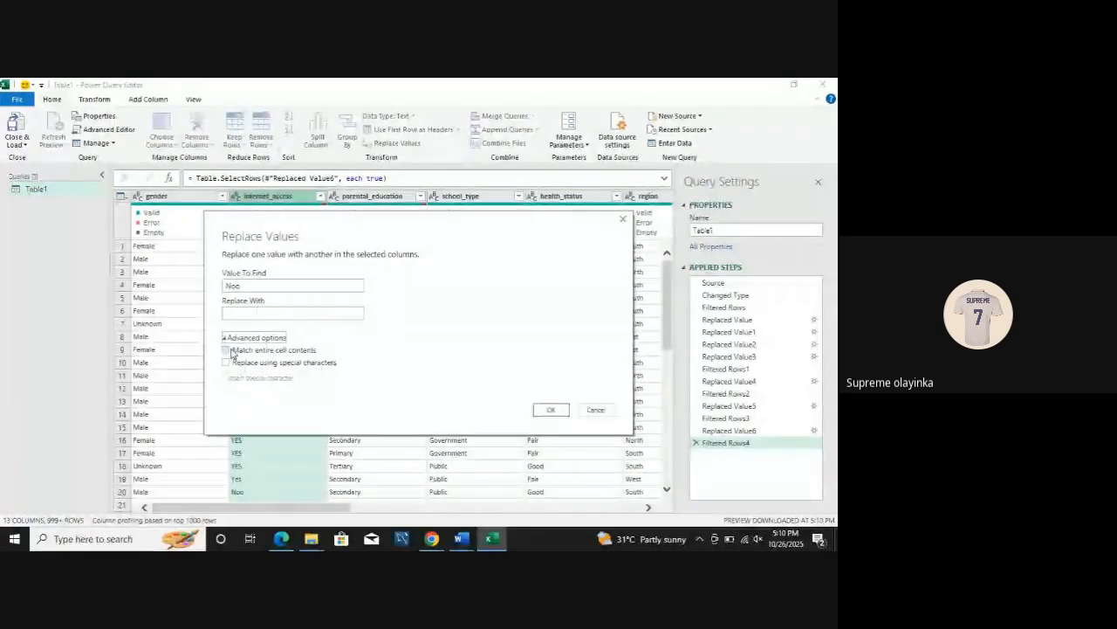
left_click(226, 350)
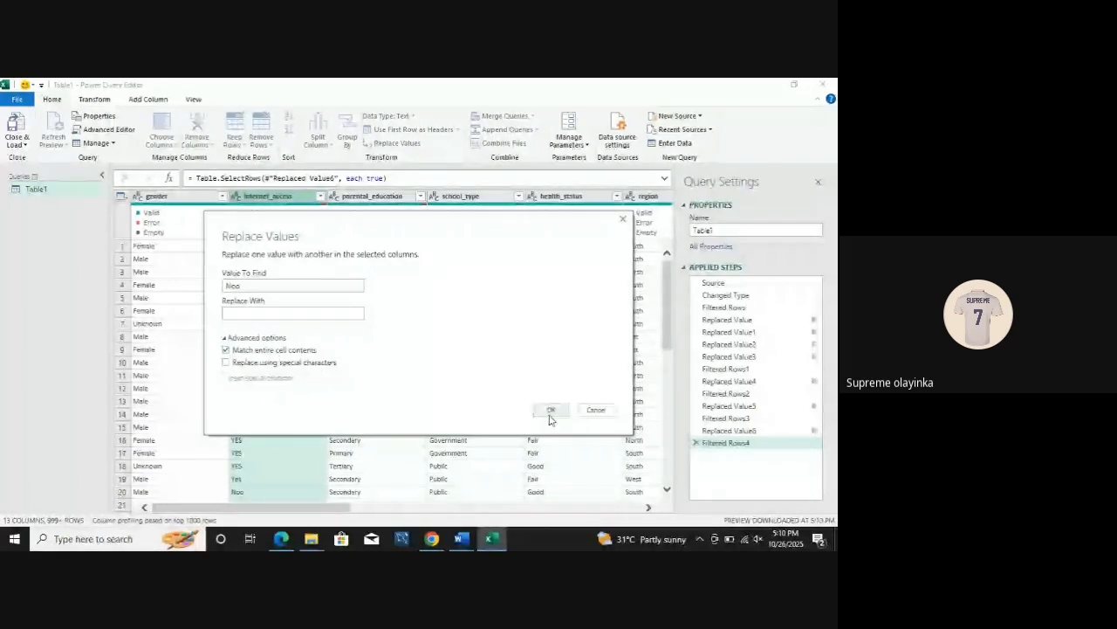
left_click(243, 317)
type("No")
key("Return")
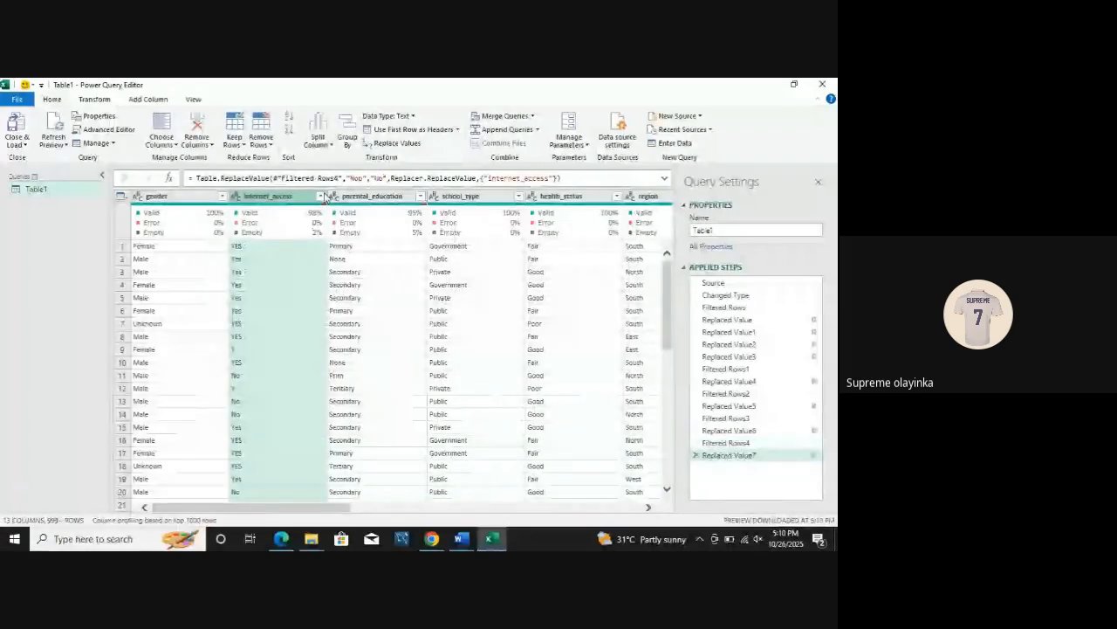
Step: Review the internet_access column's distinct values, keeping all of them, and replace NoO with No
left_click(320, 196)
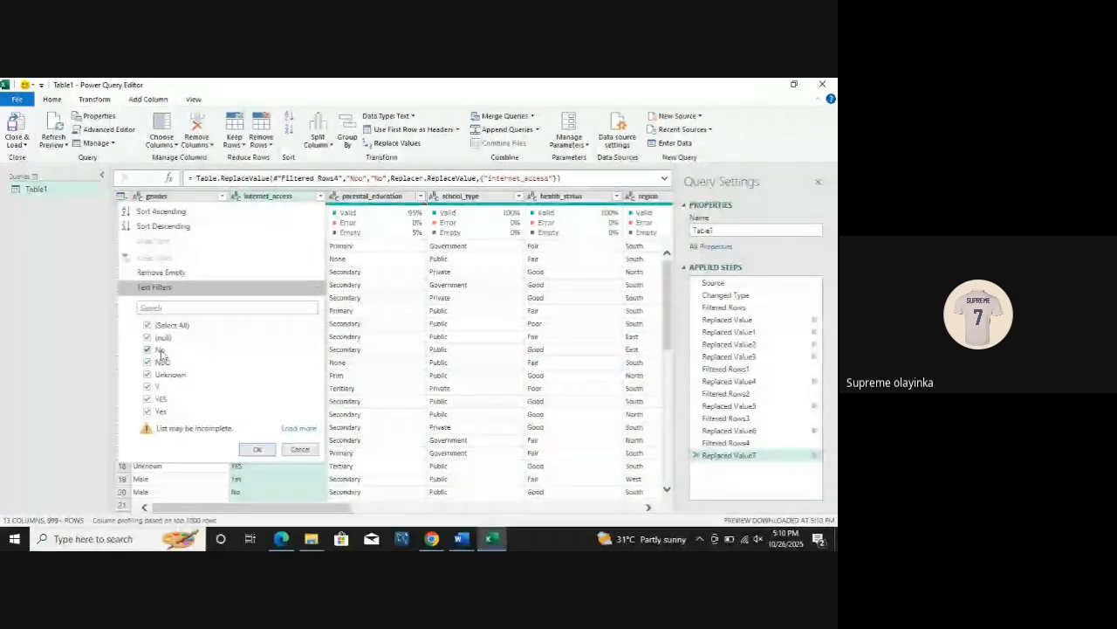
left_click(258, 449)
left_click(397, 144)
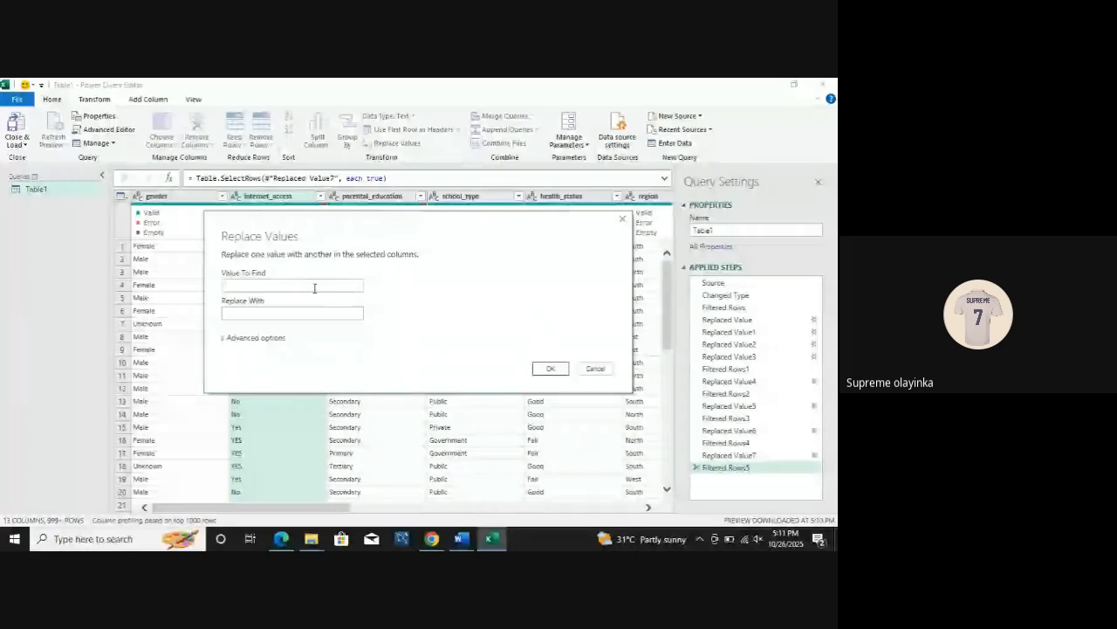
type("NoO")
left_click(294, 312)
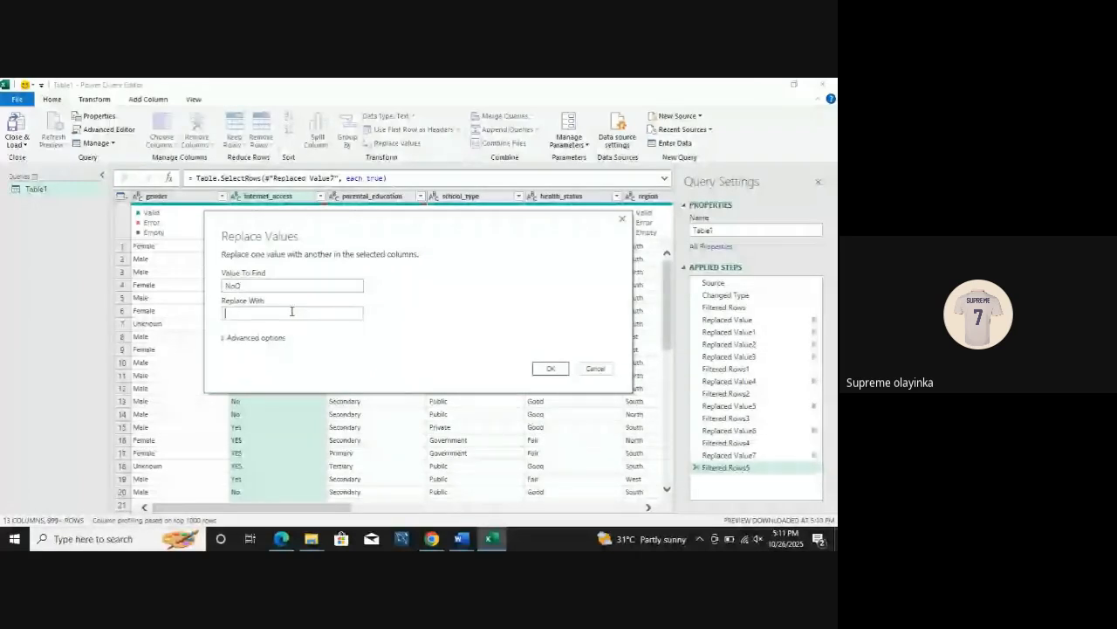
type("No")
left_click(550, 368)
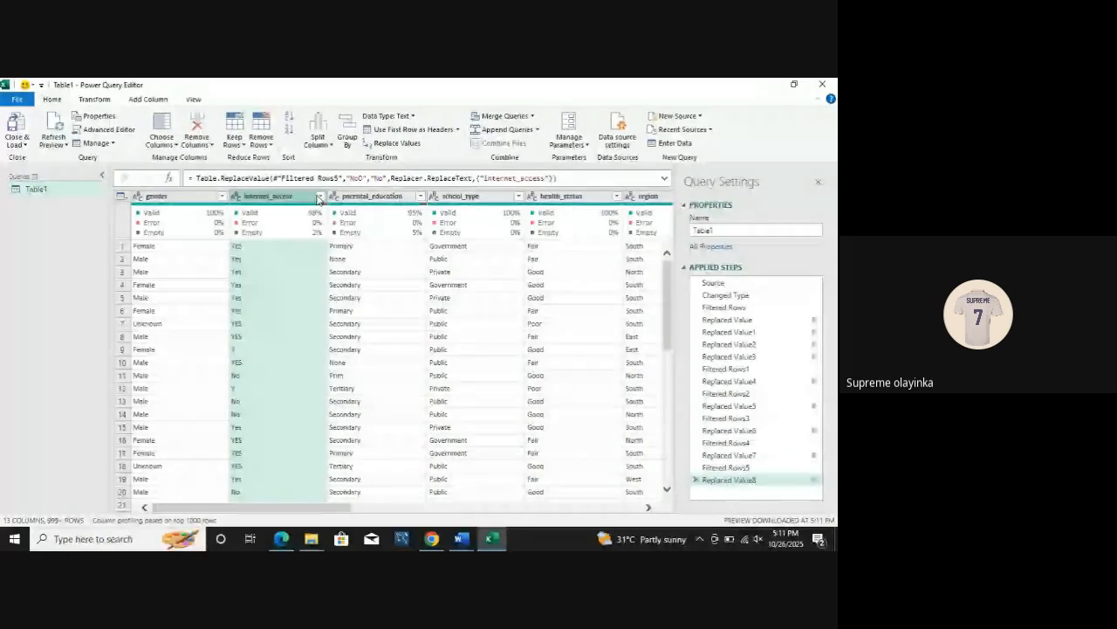
Step: Recheck the internet_access column's distinct values and replace Y with Yes, matching entire cell contents
left_click(320, 195)
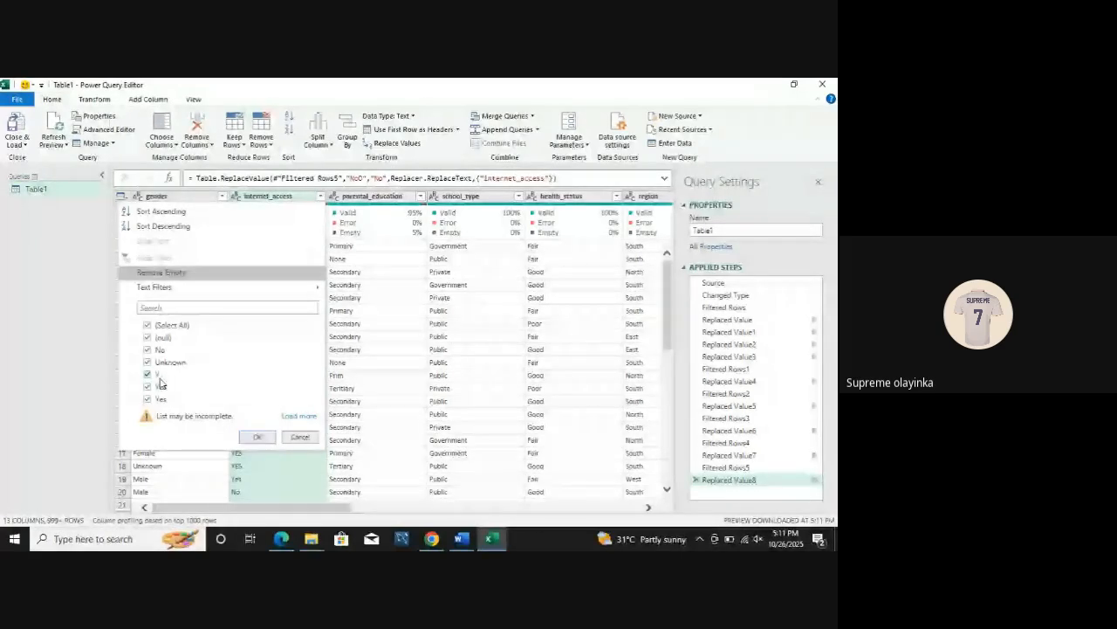
left_click(258, 437)
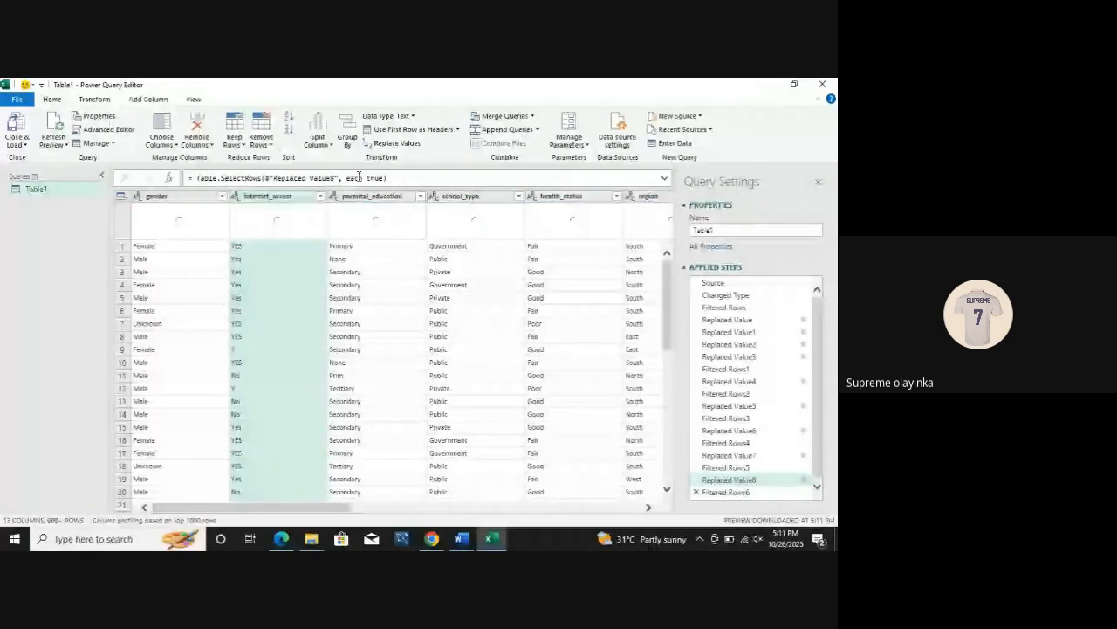
left_click(397, 143)
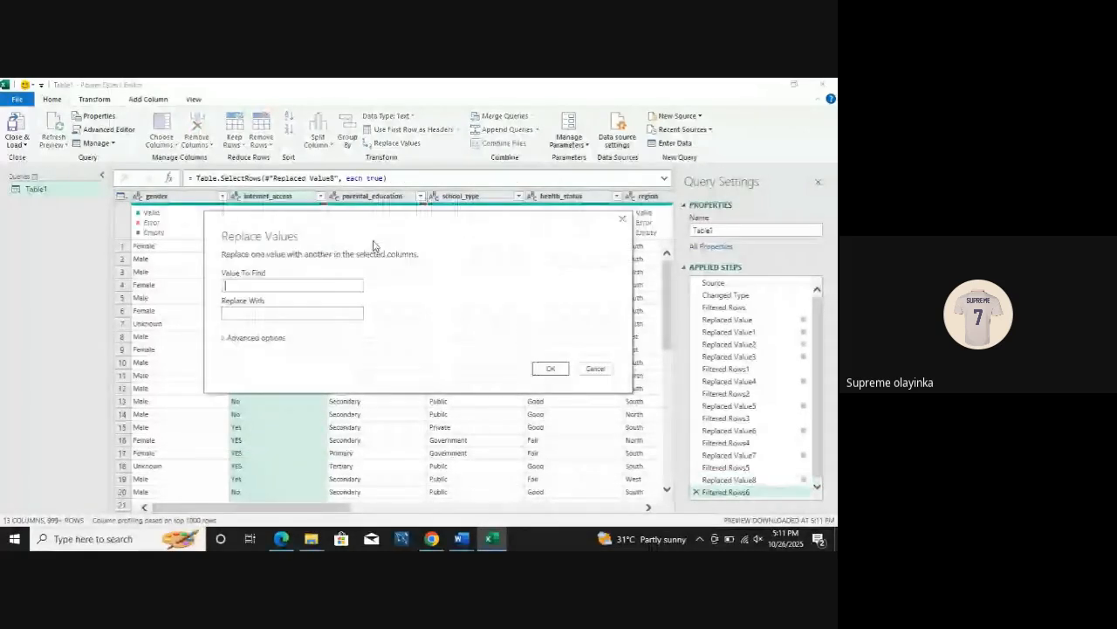
type("Y")
left_click(257, 315)
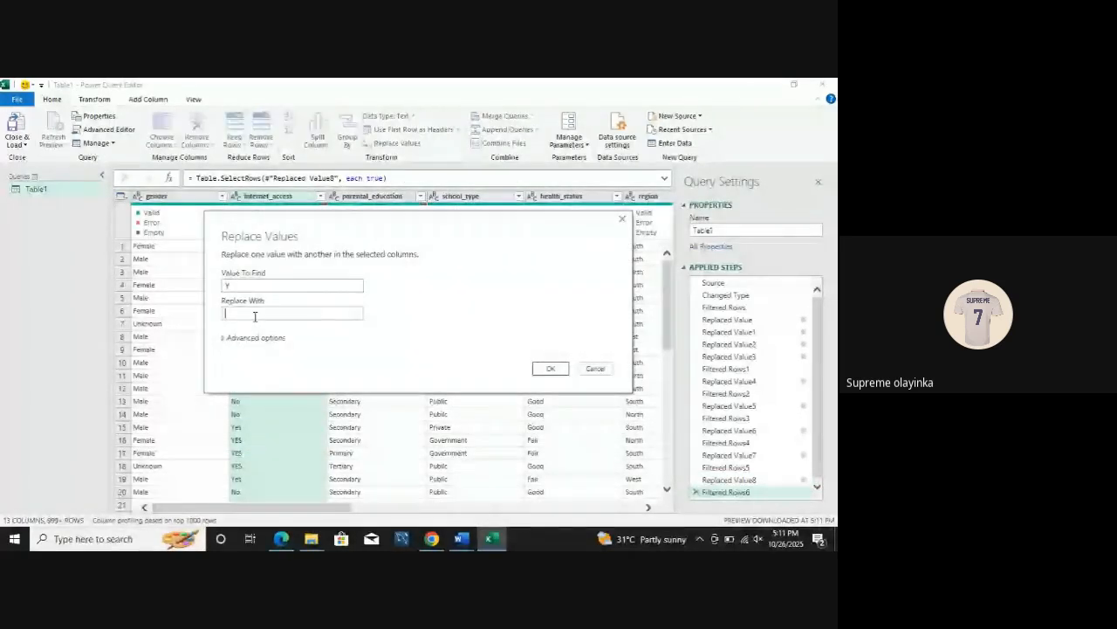
type("Yes")
left_click(224, 337)
left_click(227, 350)
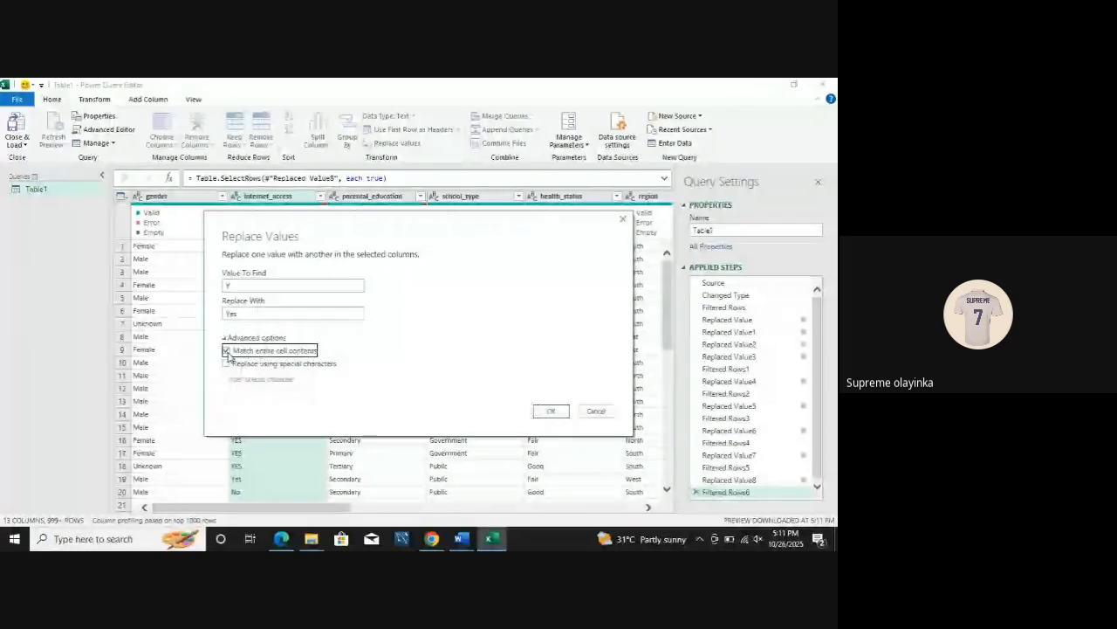
left_click(551, 410)
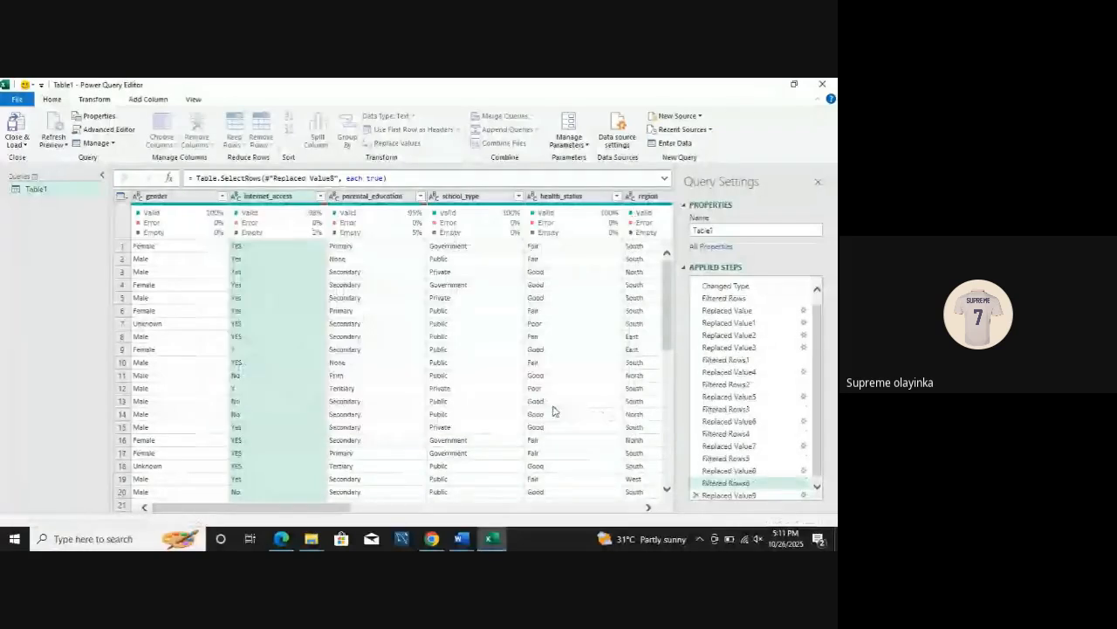
Step: Replace uppercase YES with Yes in the internet_access column
left_click(392, 147)
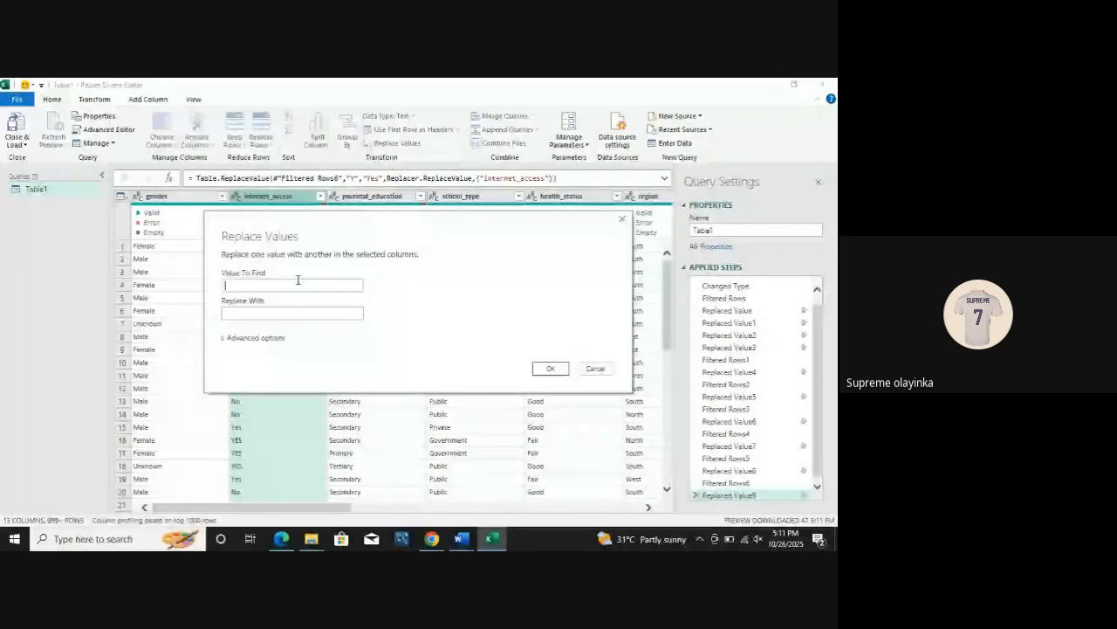
type("YES")
left_click(273, 306)
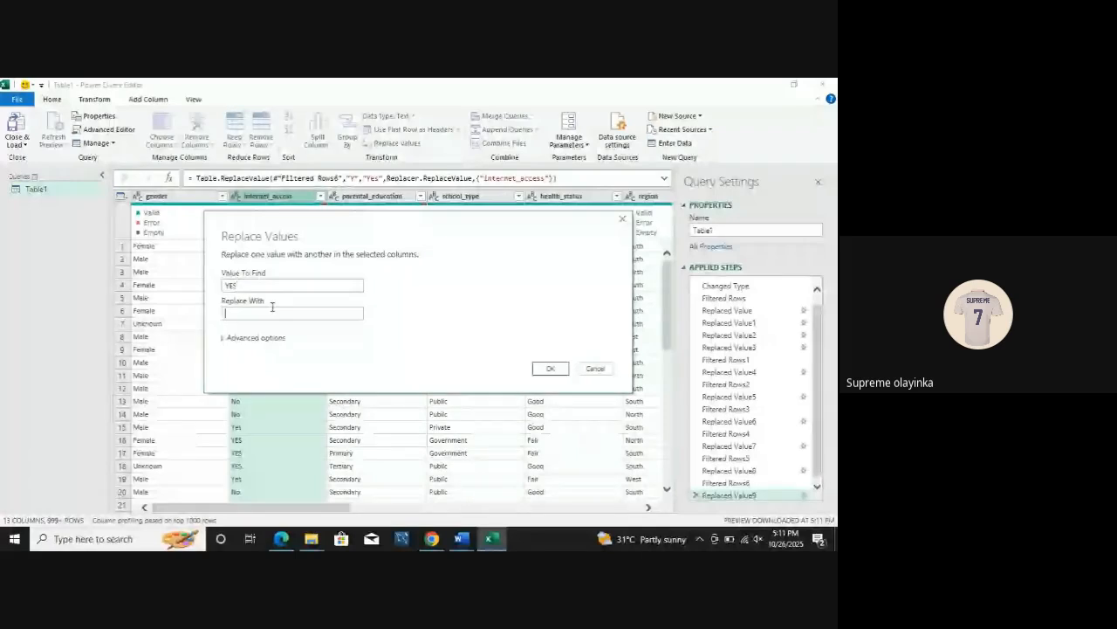
type("Yes")
left_click(550, 367)
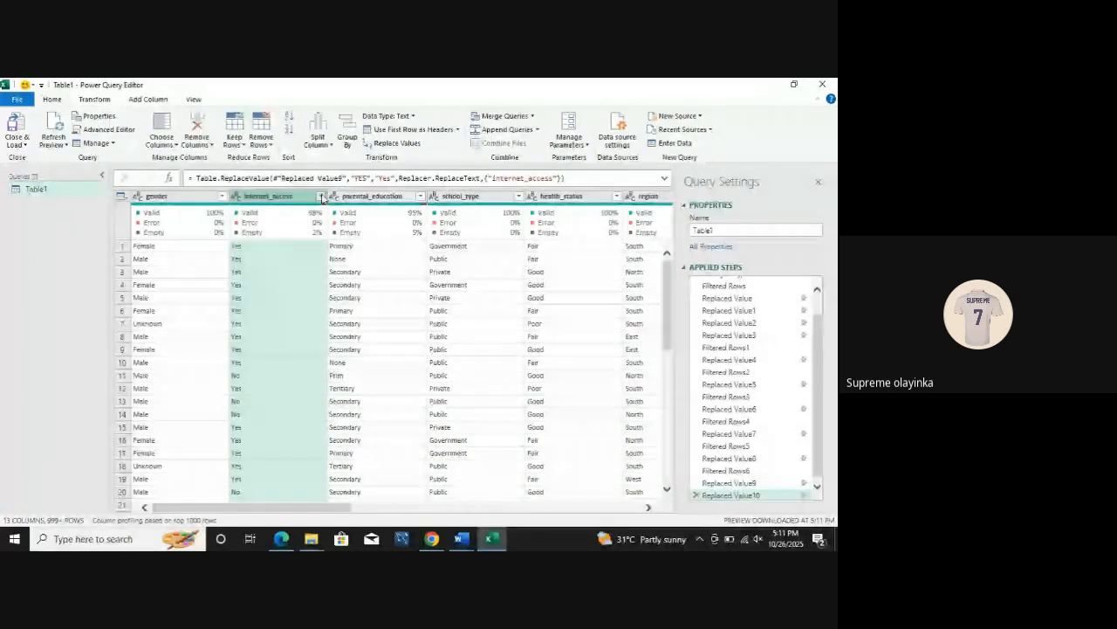
Step: Recheck the internet_access column's distinct values and try to replace blanks with Unknown, leaving the value to find empty
left_click(320, 196)
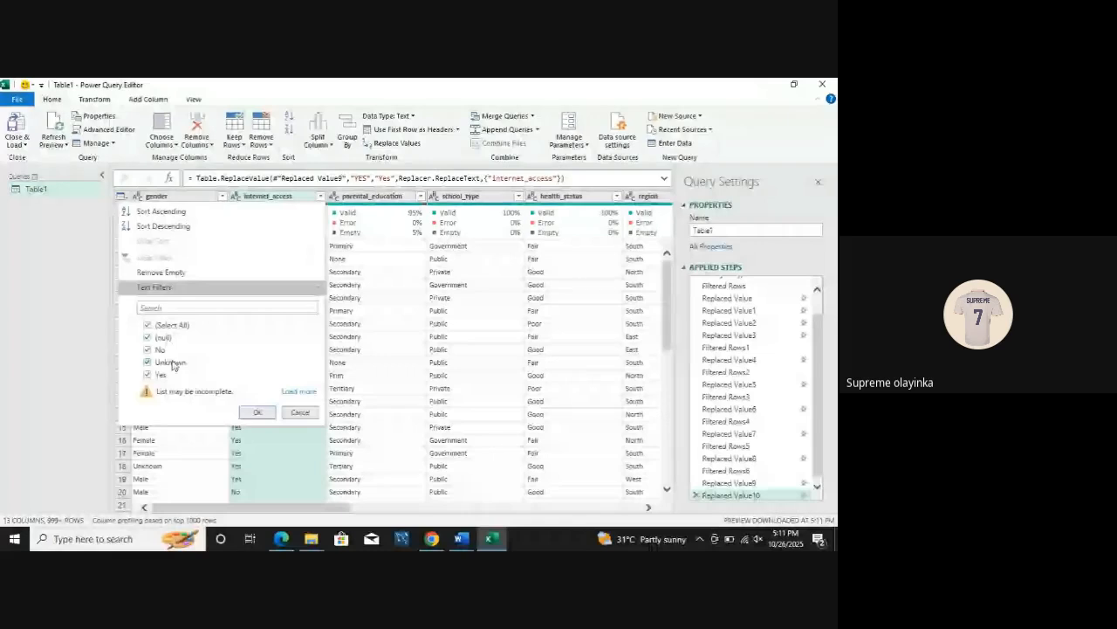
left_click(257, 413)
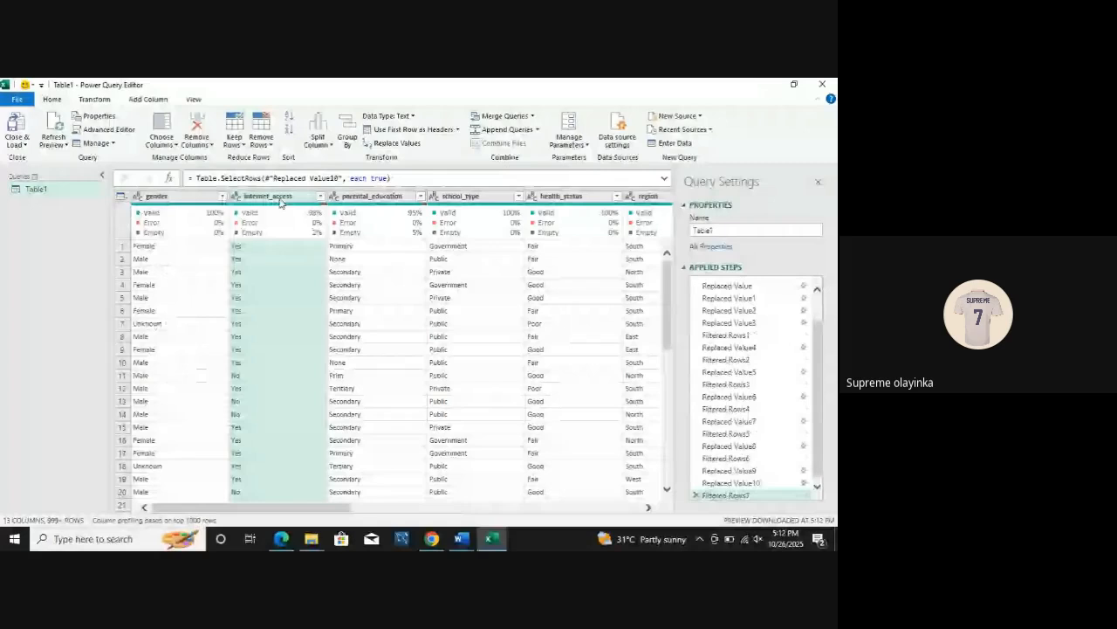
left_click(397, 143)
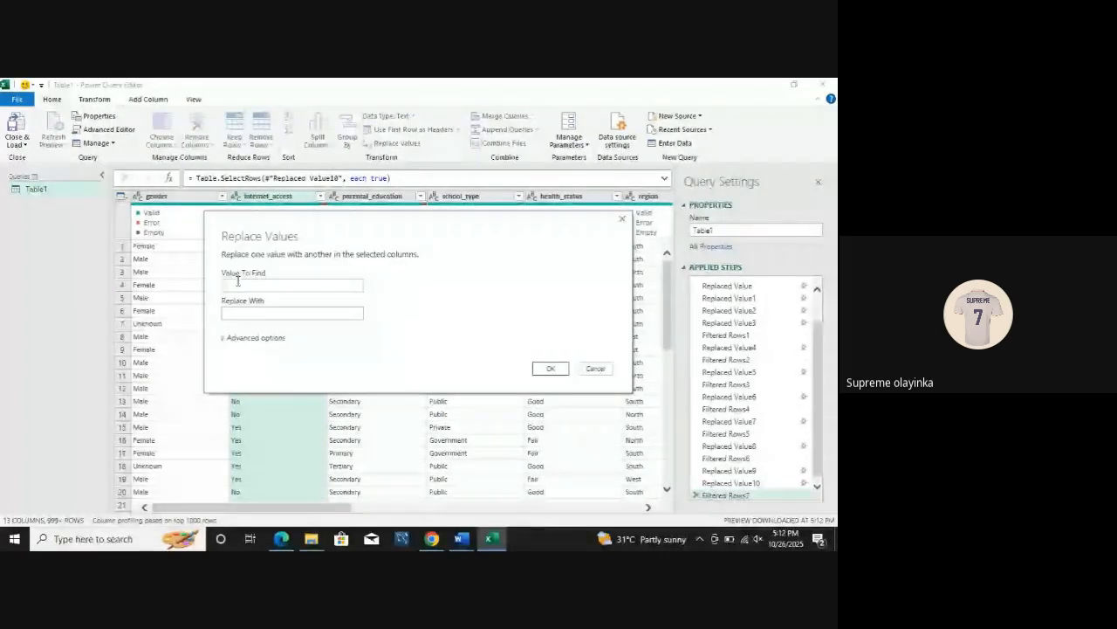
left_click(235, 311)
type("Unknown")
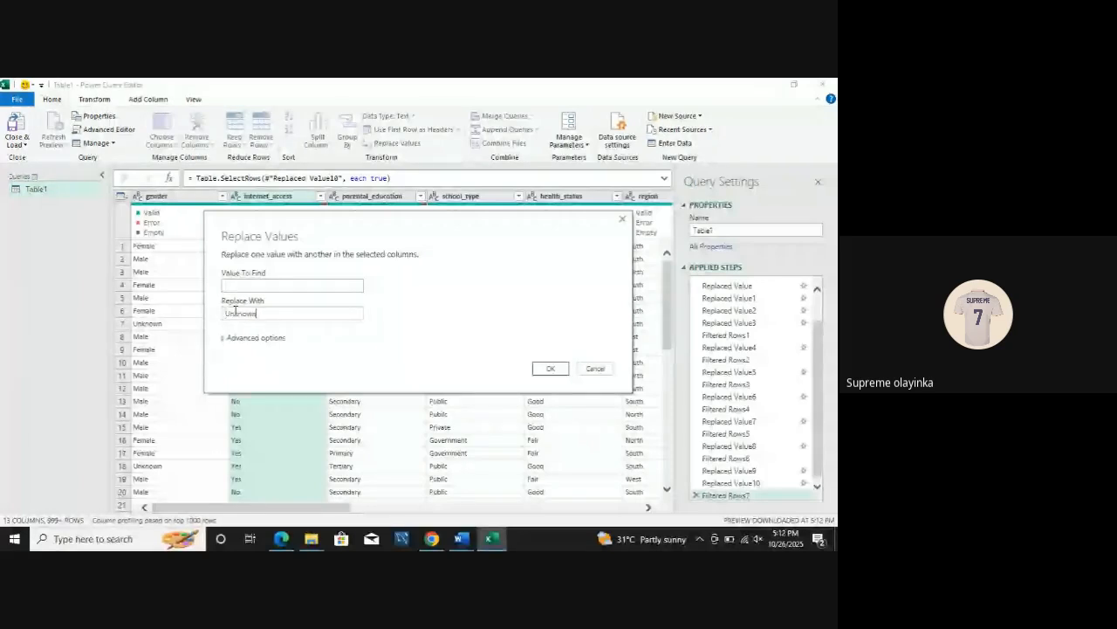
left_click(551, 367)
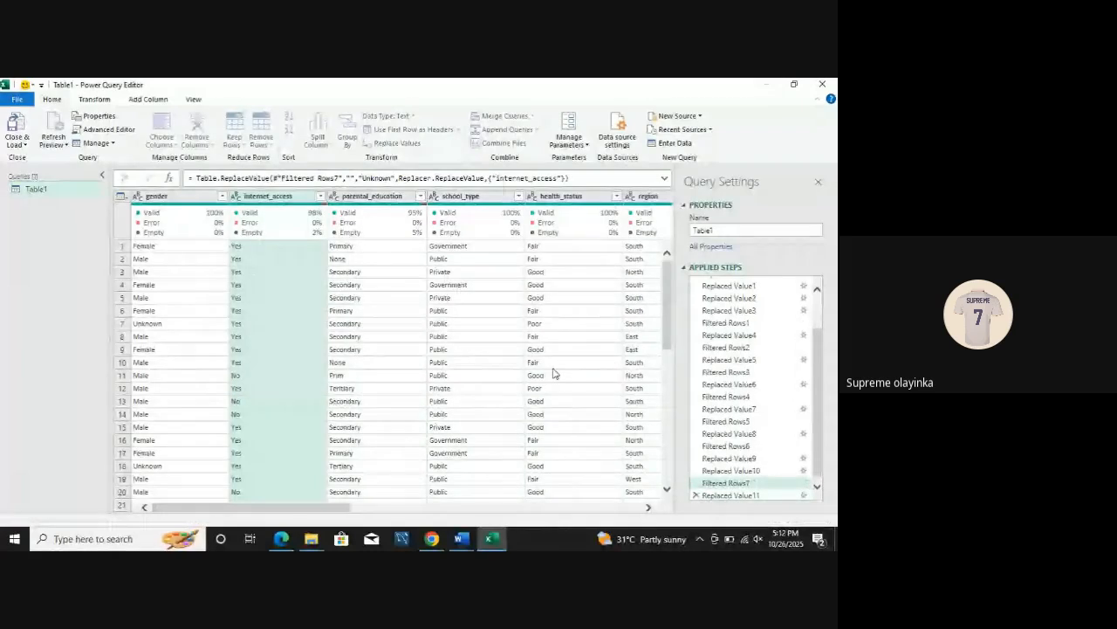
Step: Recheck the internet_access column's distinct values, keeping all, and try to replace (null) with Unknown, matching entire cell contents
left_click(320, 197)
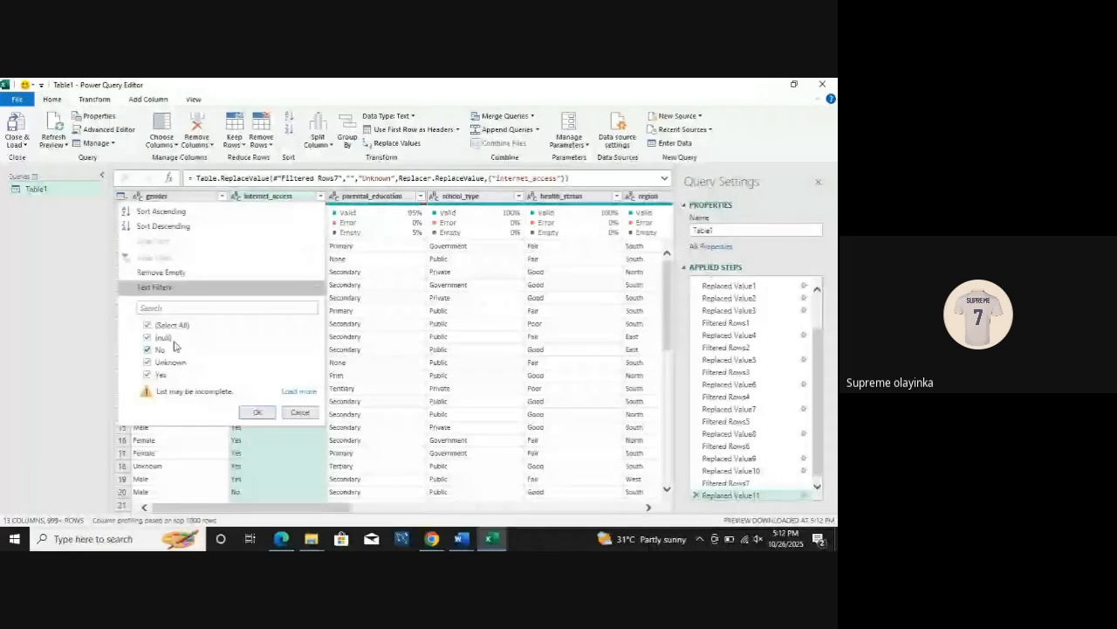
left_click(259, 414)
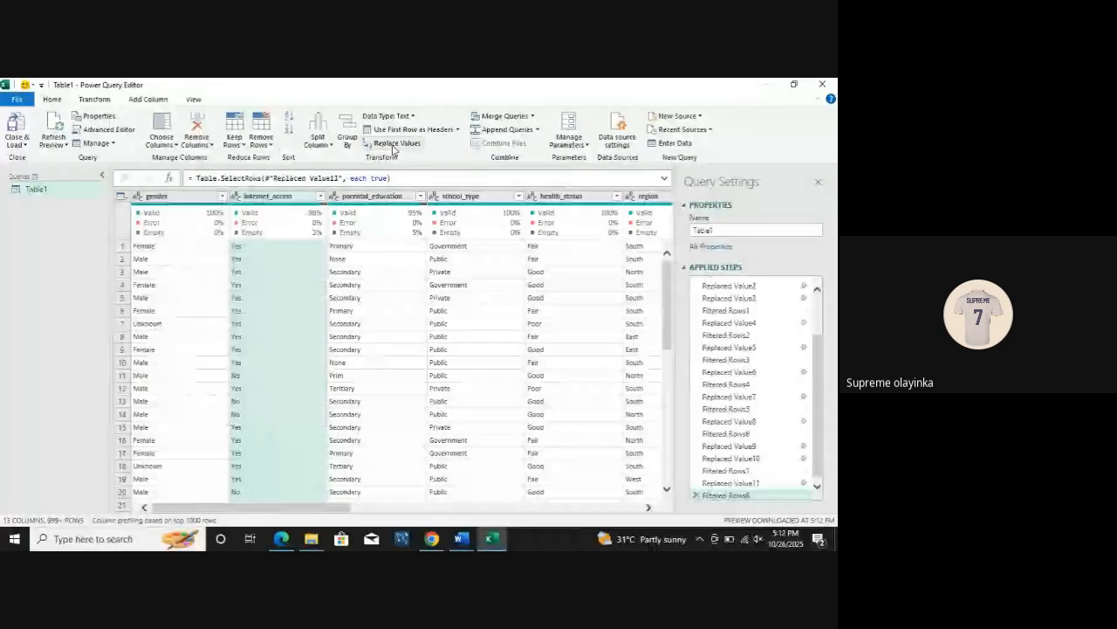
left_click(393, 145)
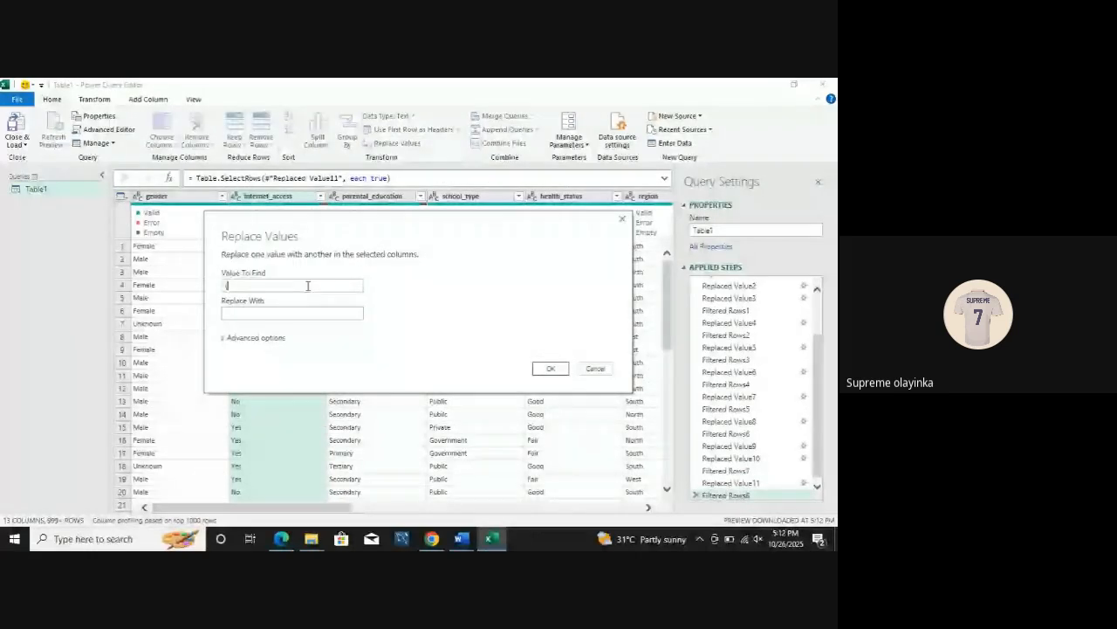
type("null)")
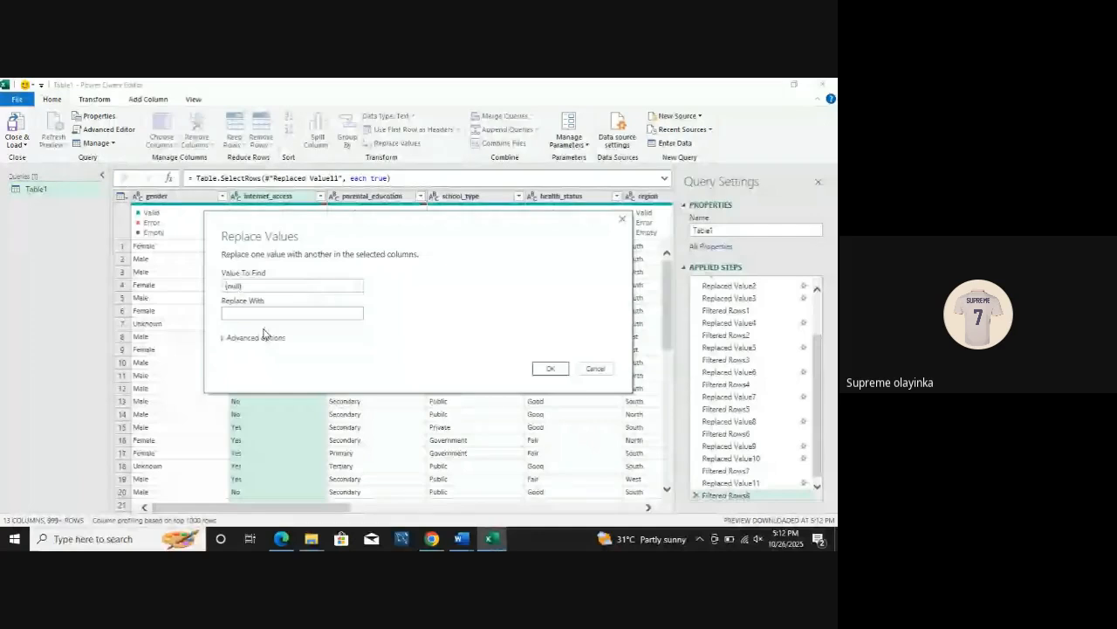
left_click(259, 313)
type("Unknow")
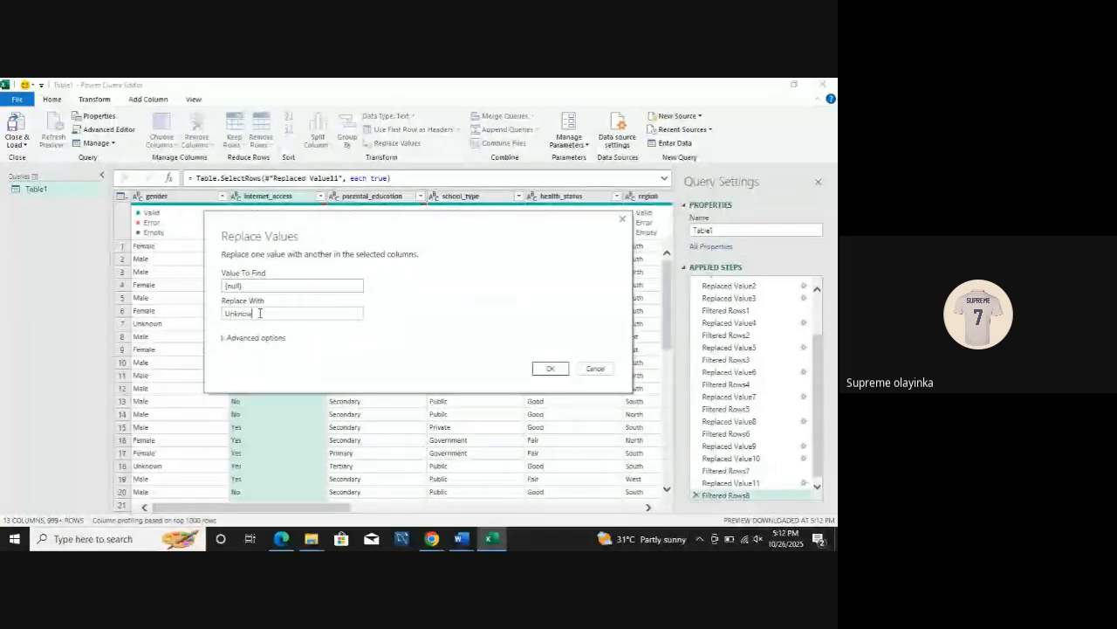
type("n")
left_click(233, 342)
left_click(233, 348)
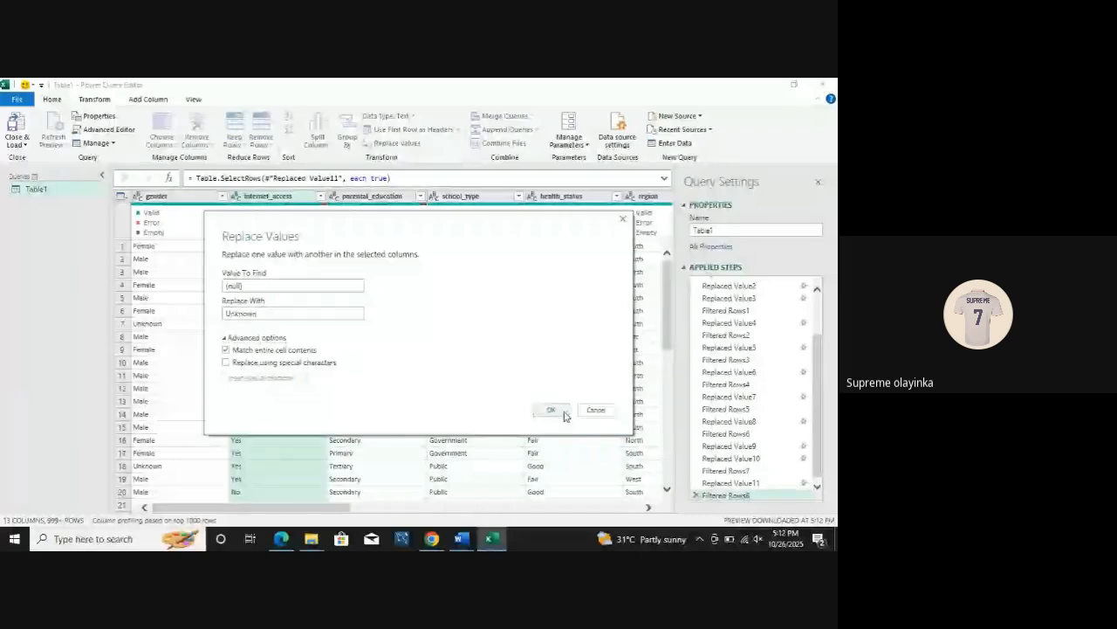
left_click(552, 410)
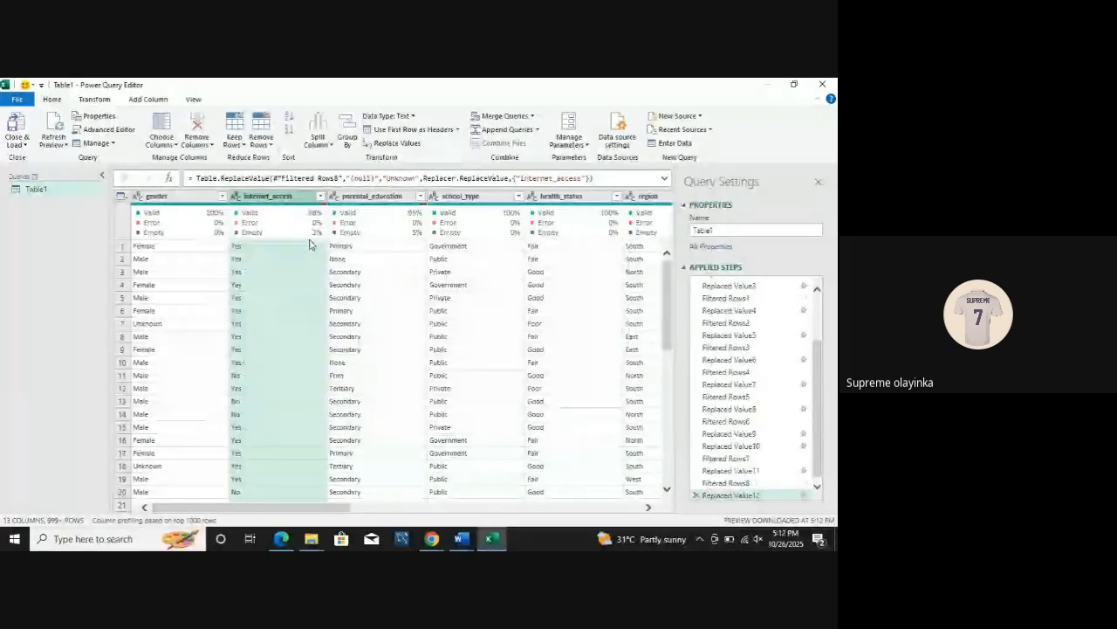
Step: Filter the internet_access column to keep only the null rows
left_click(320, 197)
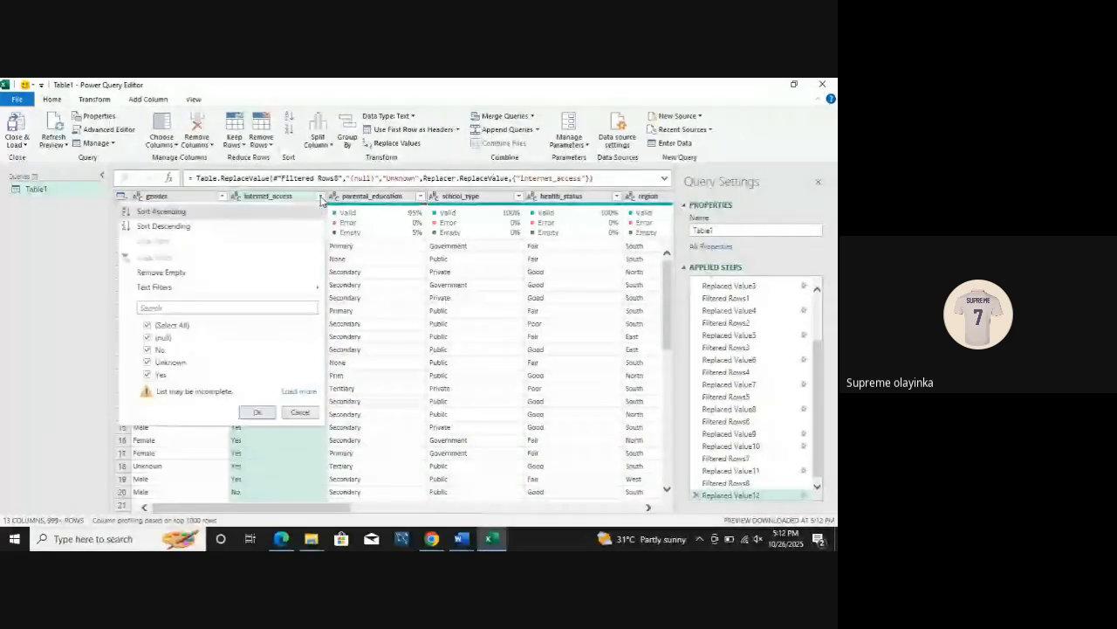
left_click(147, 337)
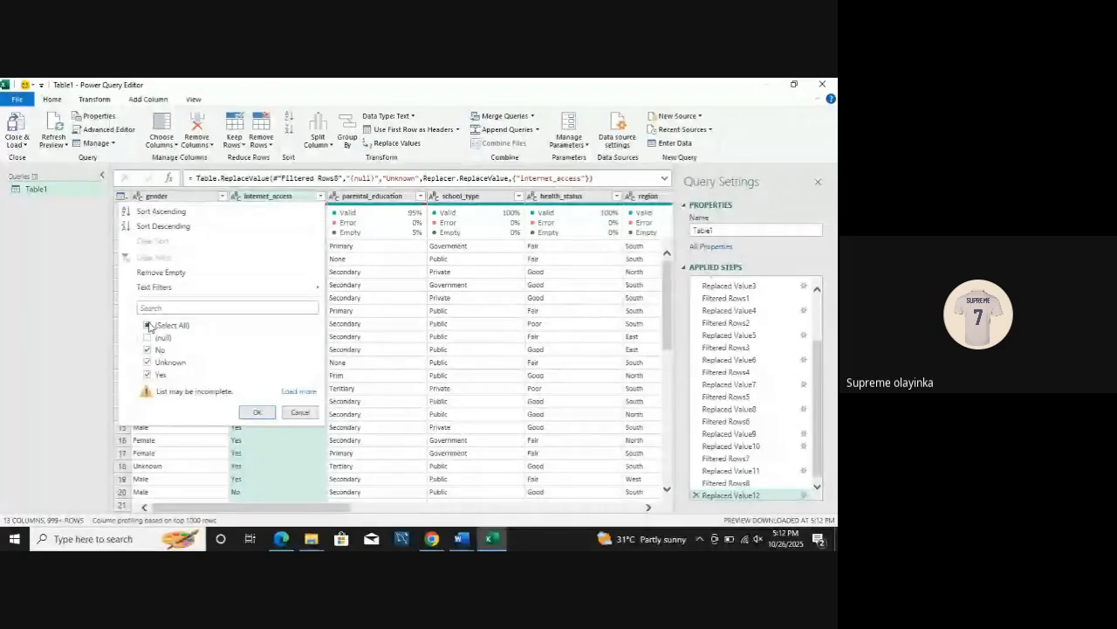
left_click(147, 325)
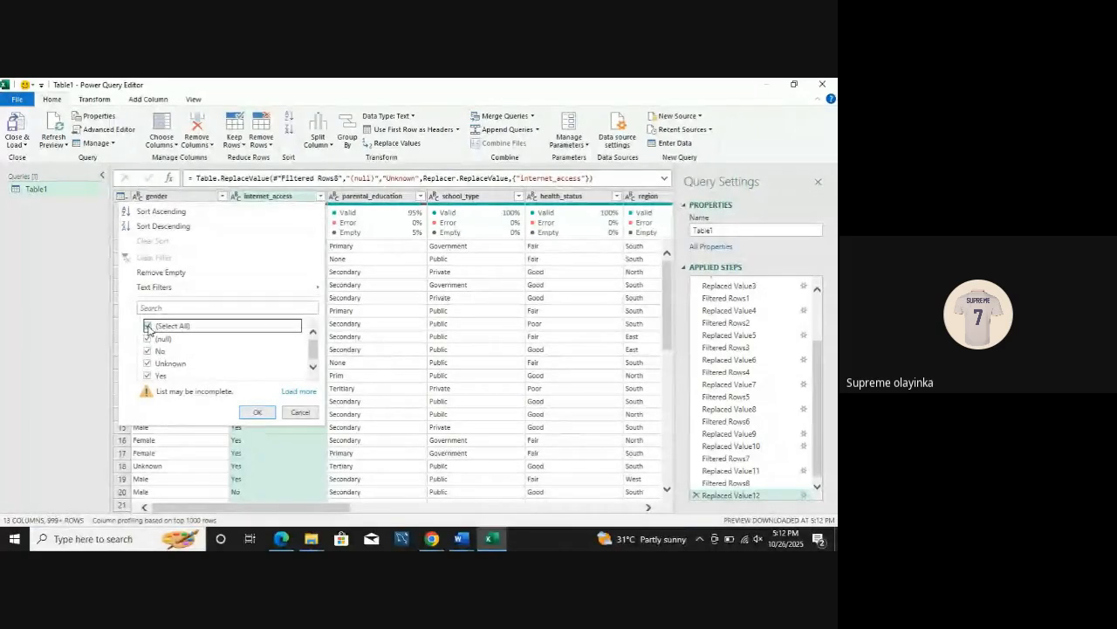
left_click(148, 326)
left_click(147, 337)
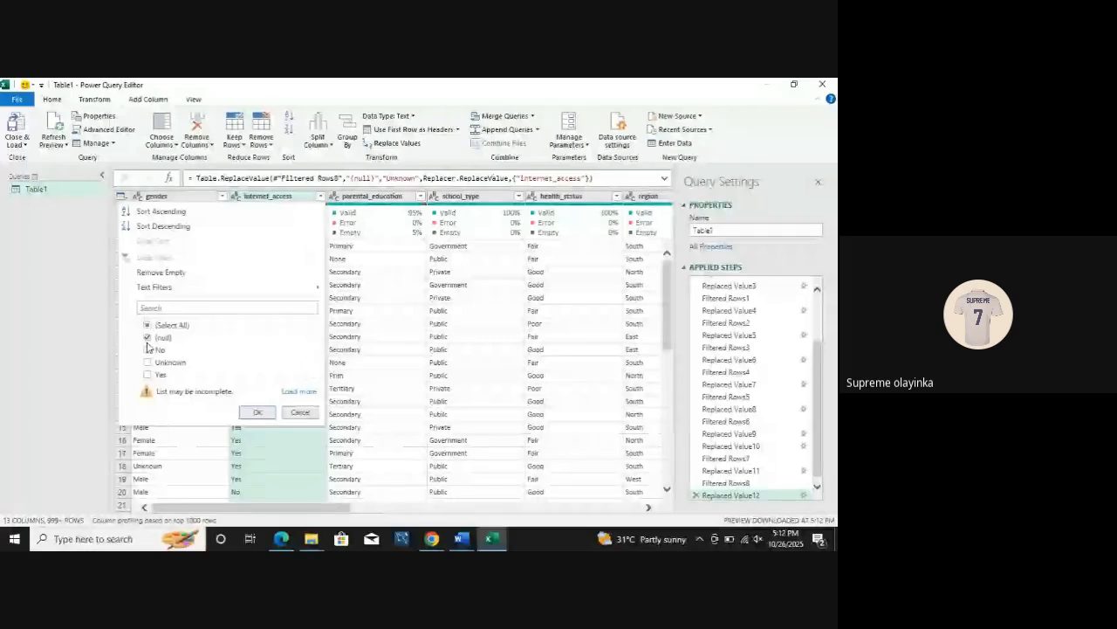
left_click(252, 412)
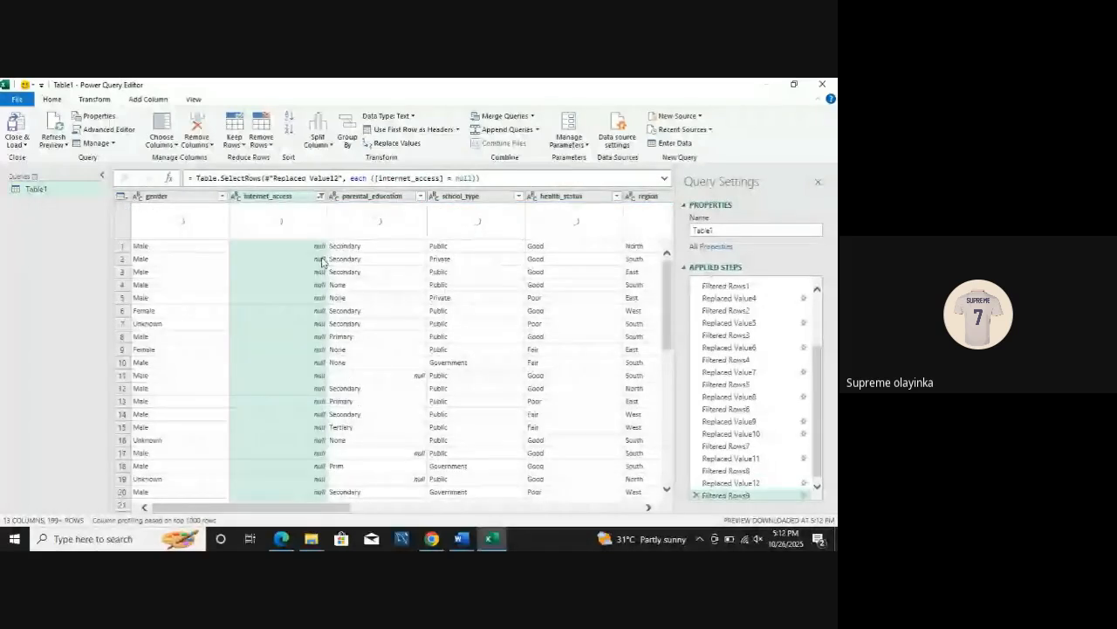
Step: Replace null with Unknown in the filtered internet_access column, matching entire cell contents
left_click(398, 143)
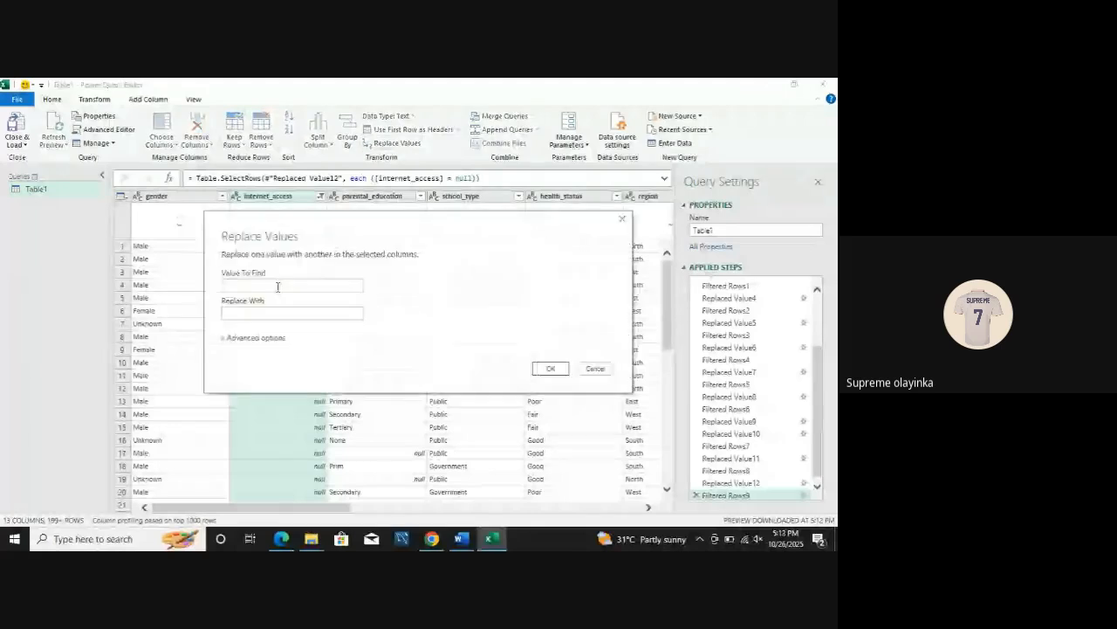
type("nul")
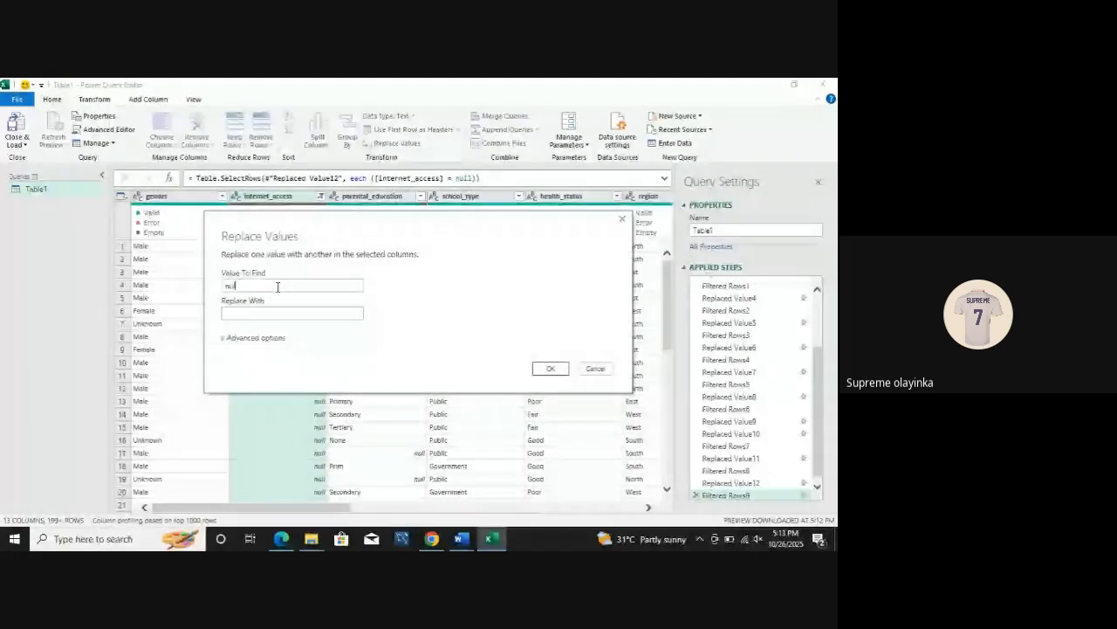
type("l")
left_click(273, 312)
type("Unknown")
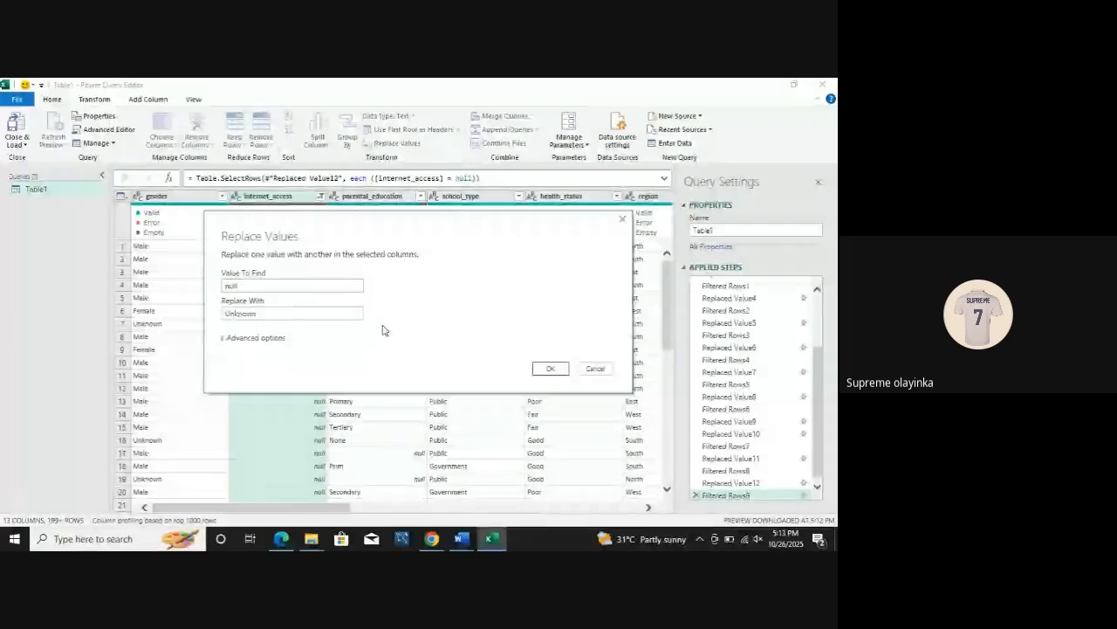
left_click(255, 337)
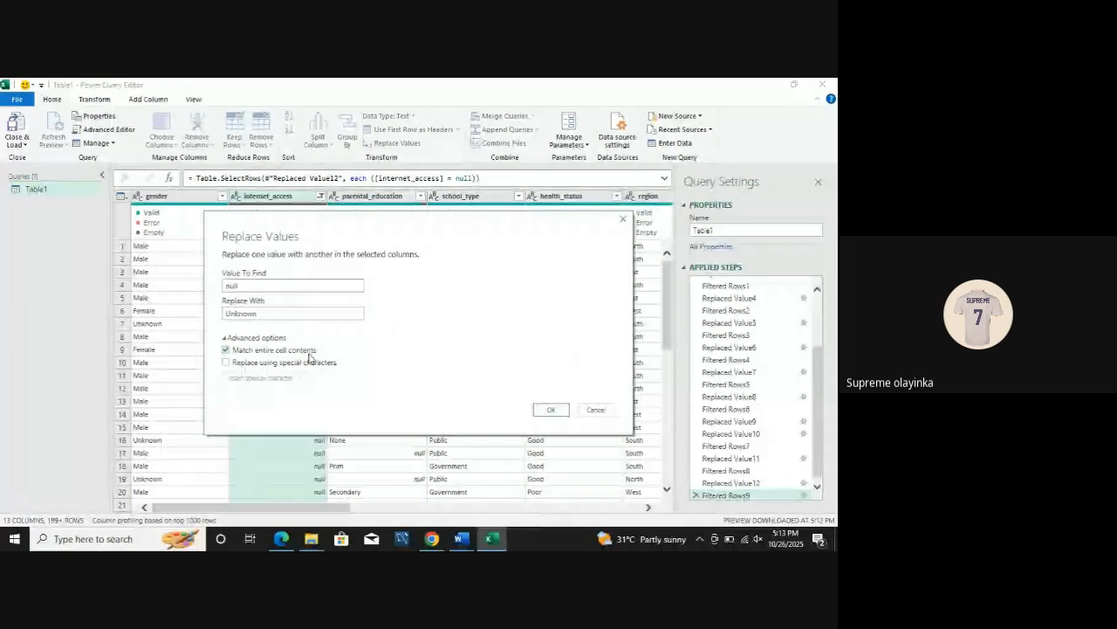
key("Return")
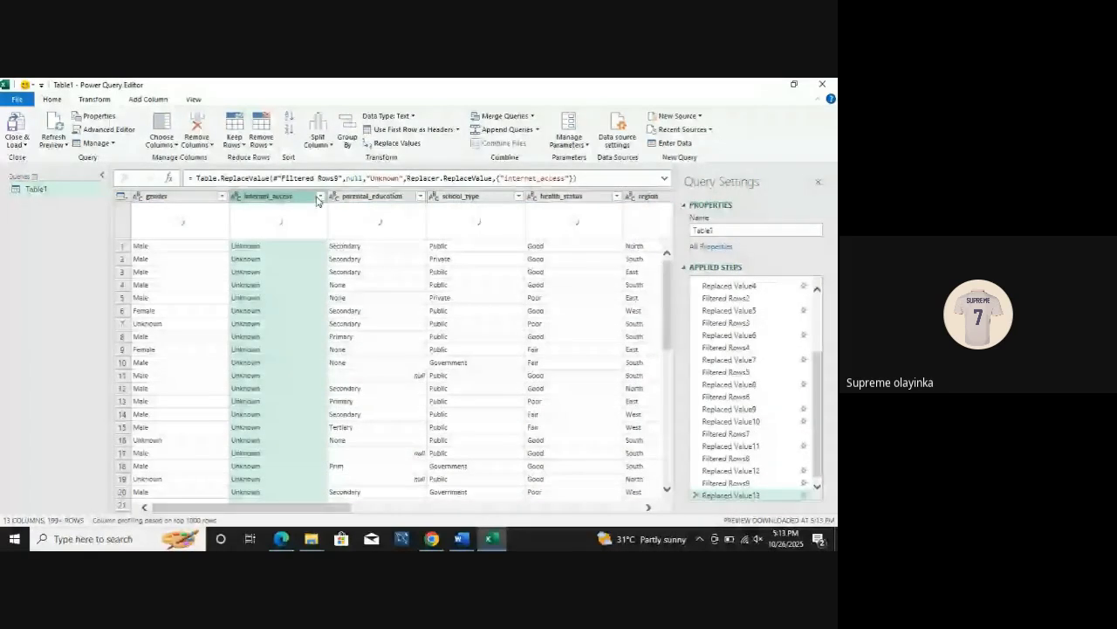
Step: Recheck the internet_access column's distinct values and delete the latest row filter and null replacement from the applied steps
left_click(319, 196)
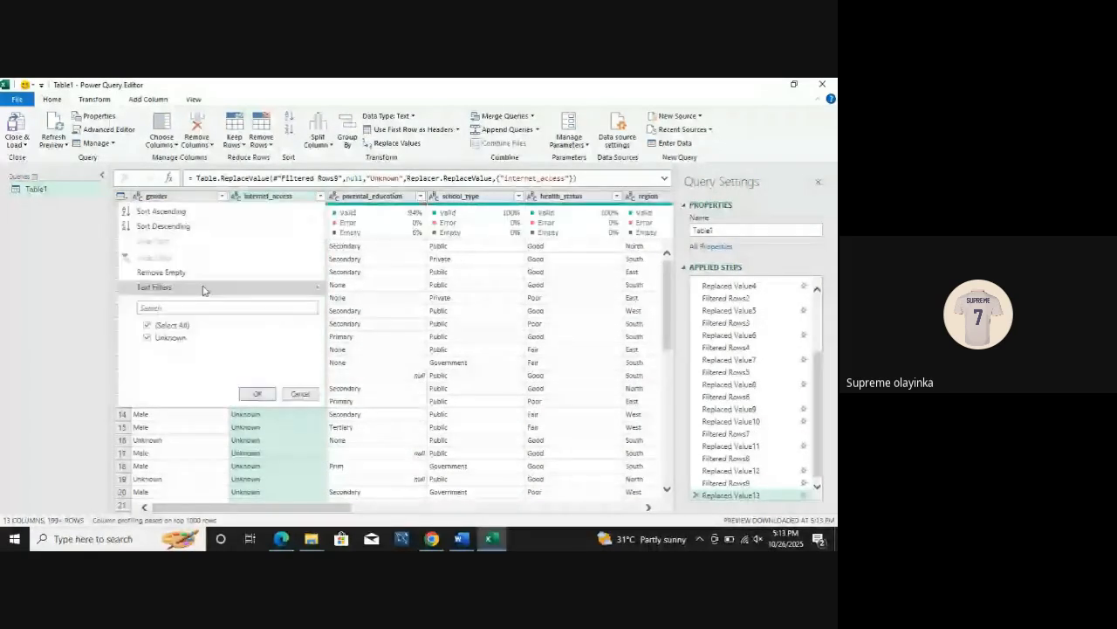
left_click(257, 394)
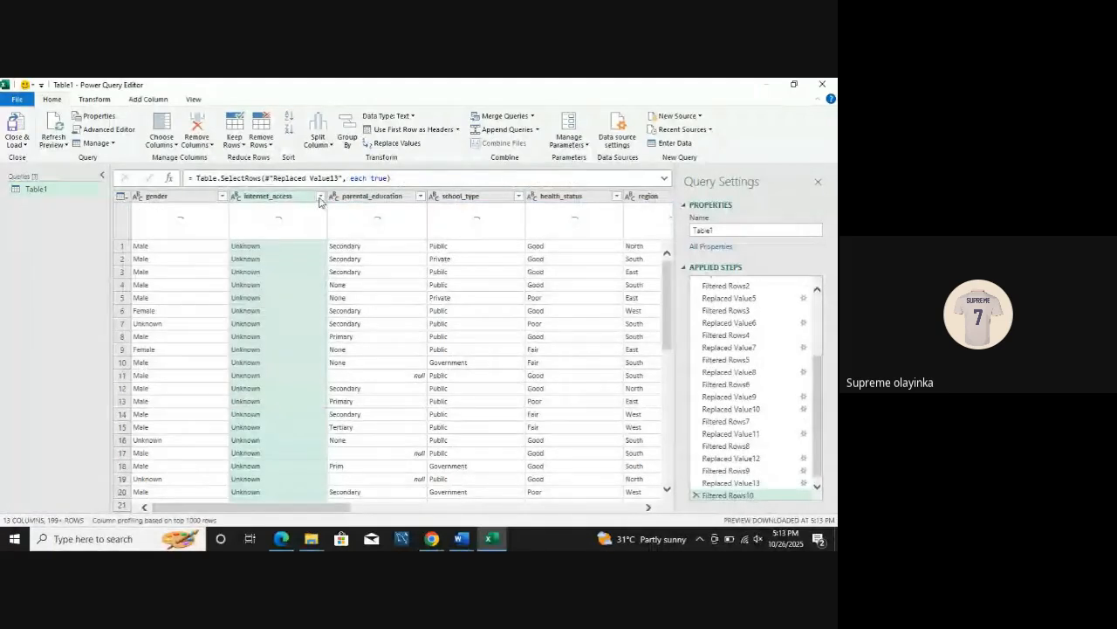
left_click(320, 197)
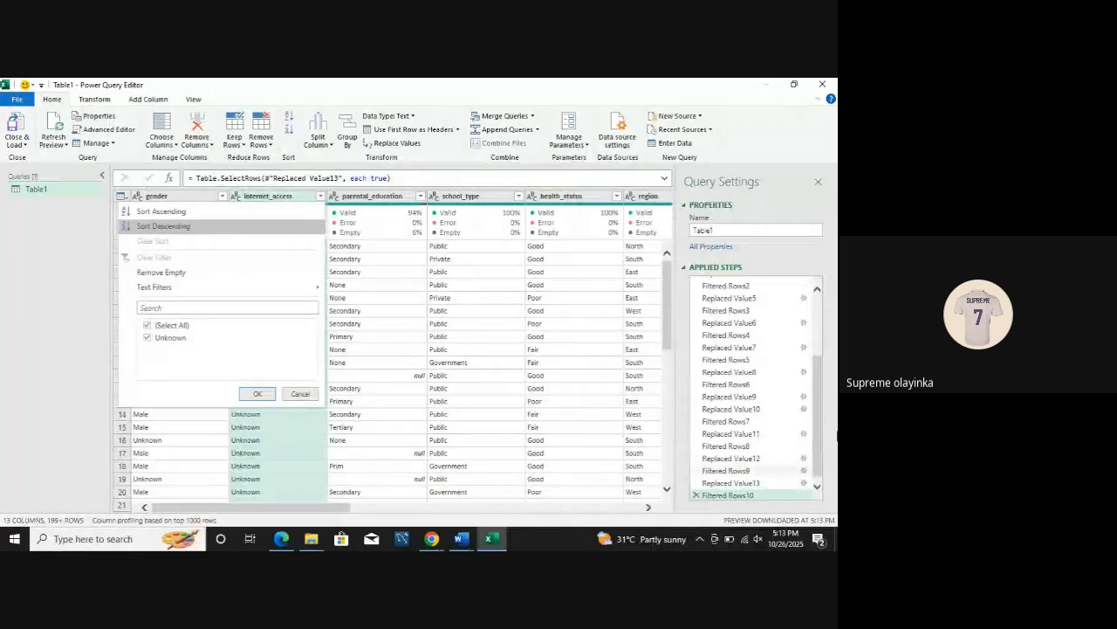
scroll(745, 489, "down", 1)
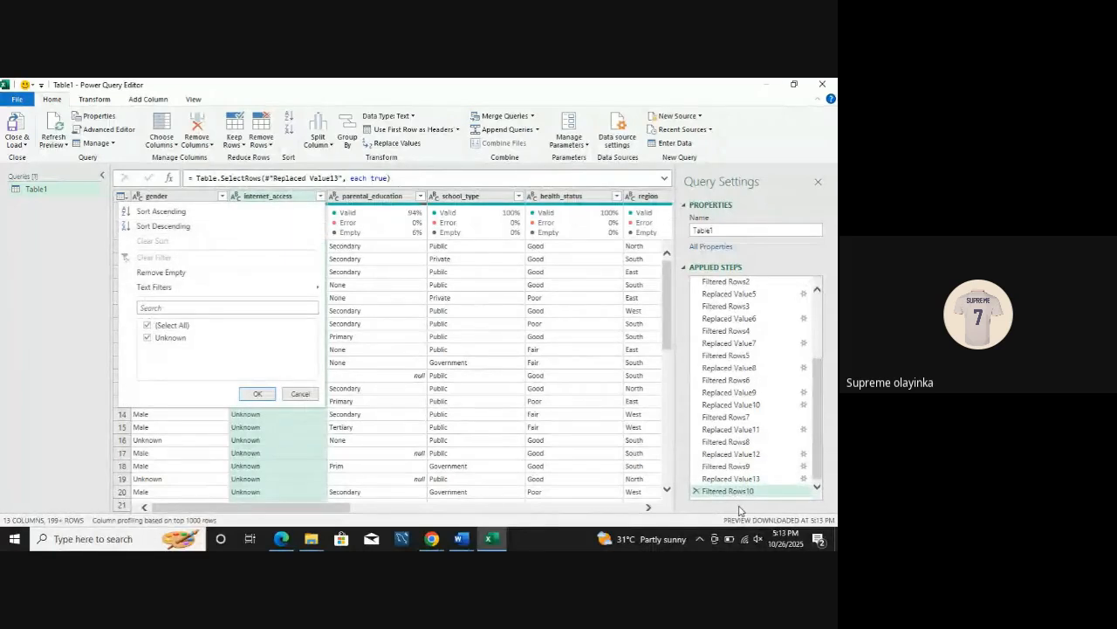
left_click(696, 491)
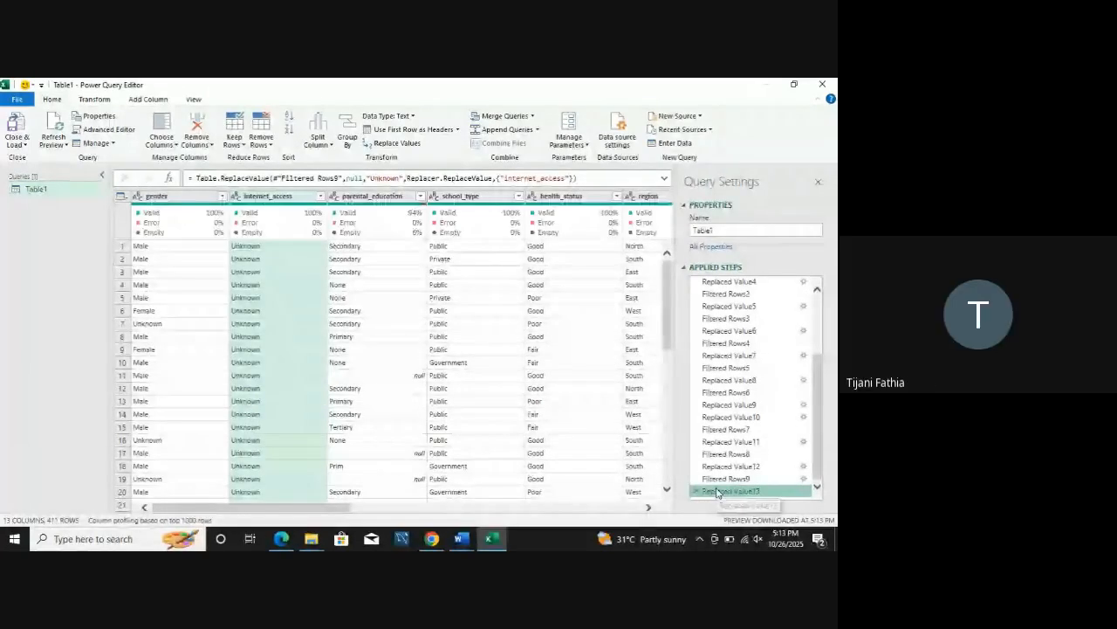
left_click(321, 197)
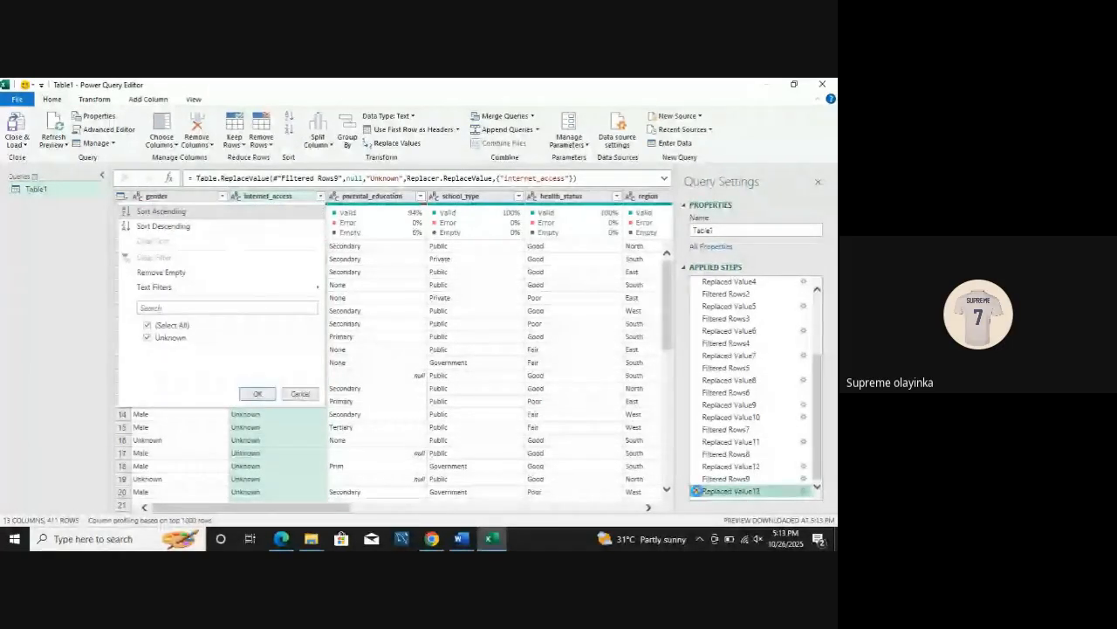
left_click(696, 491)
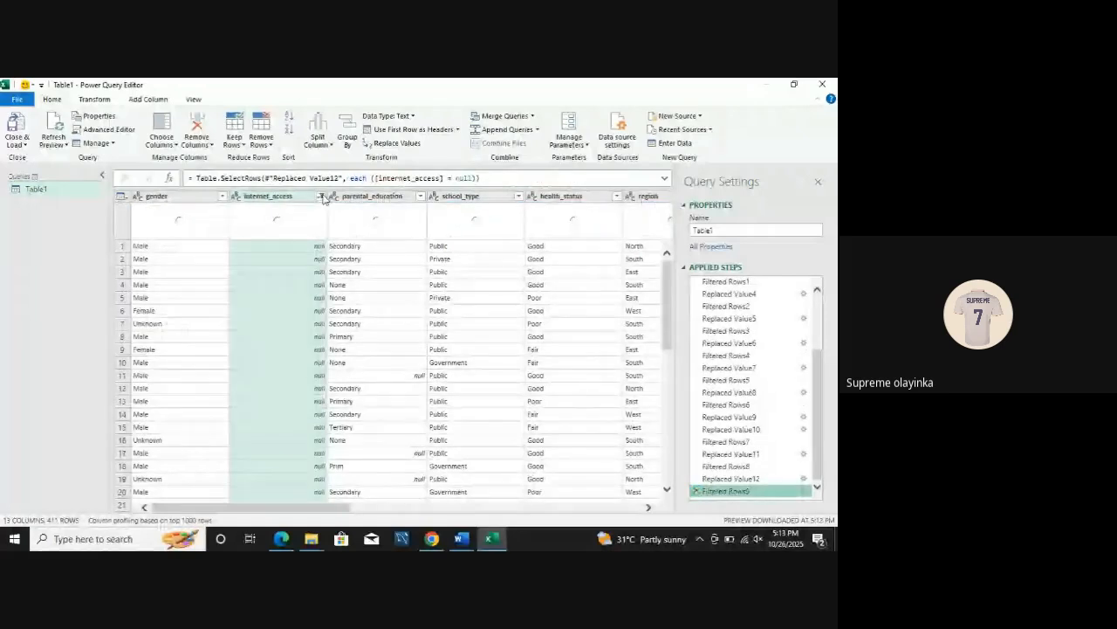
Step: Reset the internet_access filter to include all values
left_click(321, 195)
left_click(148, 327)
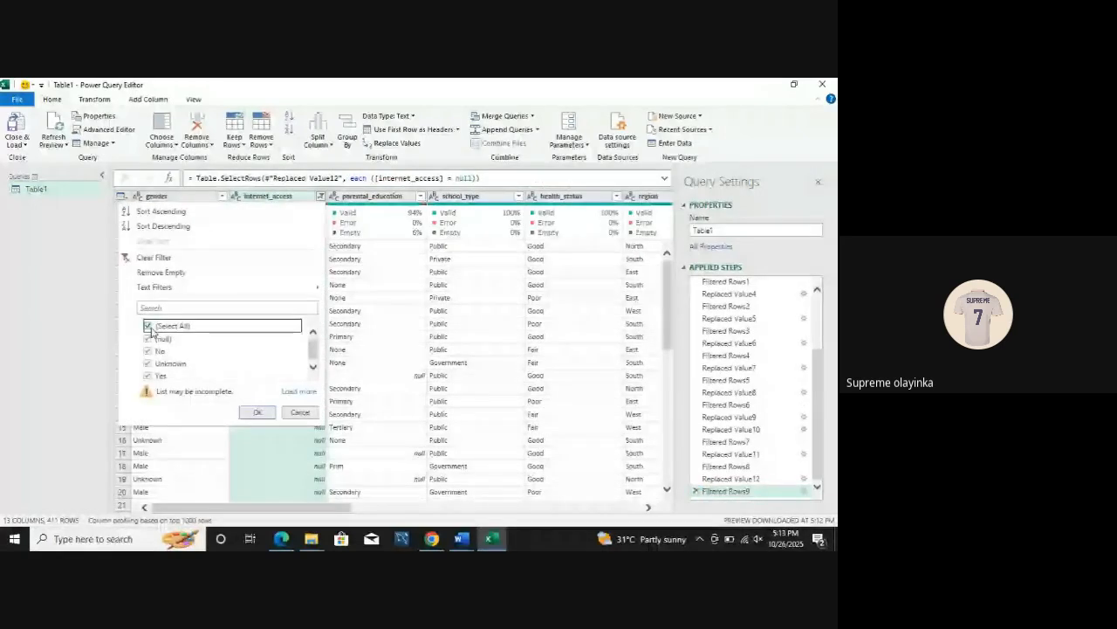
left_click(257, 412)
Step: Replace null with Unknown across the whole internet_access column and recheck its distinct values
left_click(286, 199)
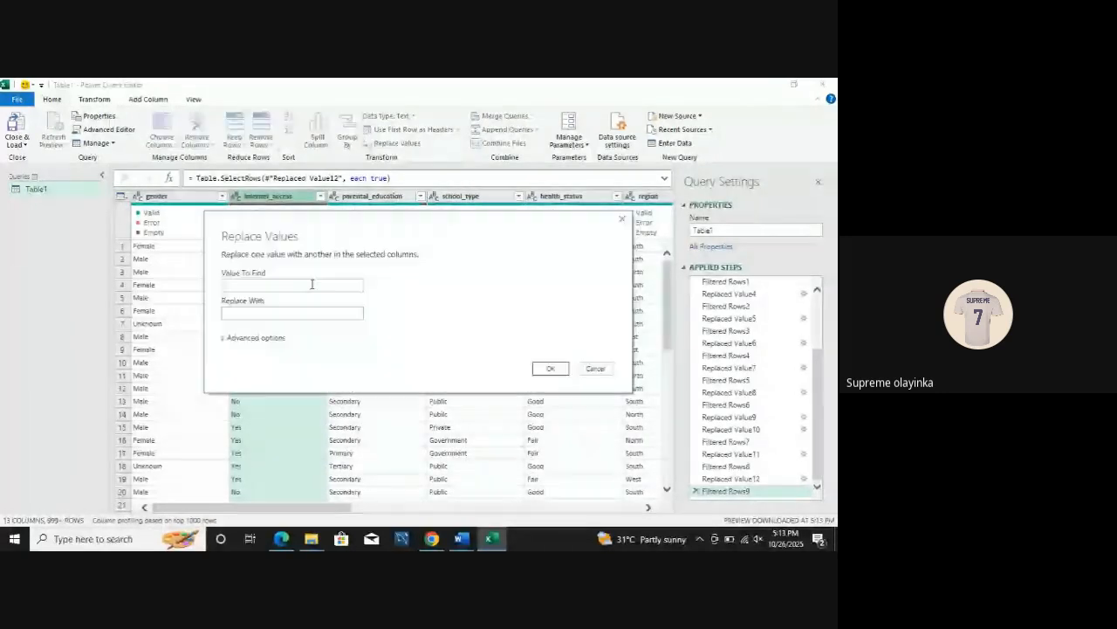
type("null")
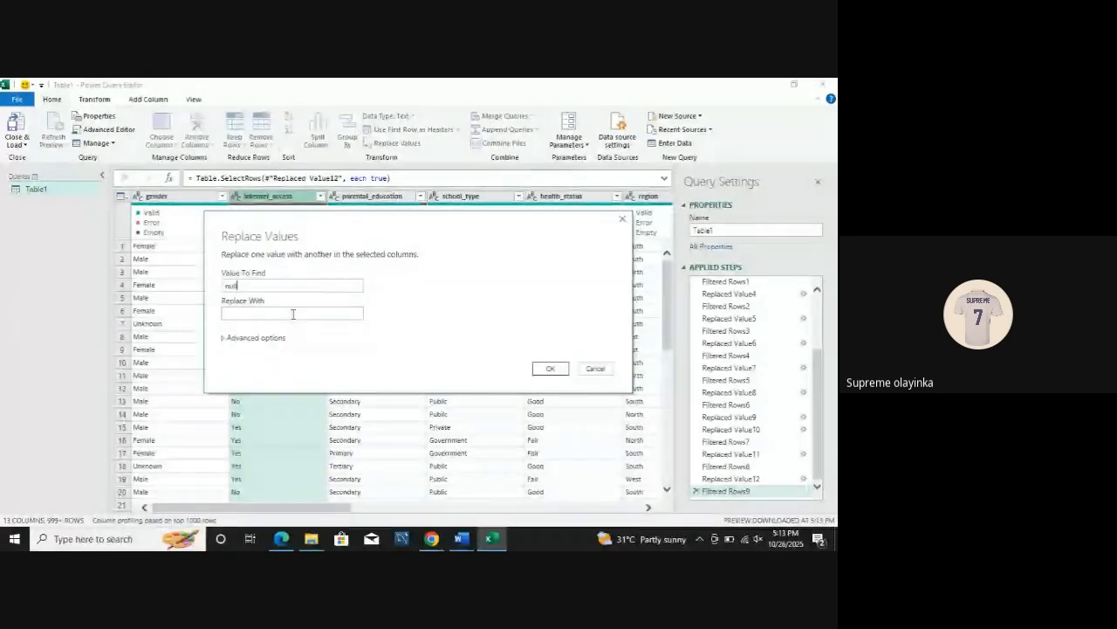
left_click(293, 313)
type("Unknow")
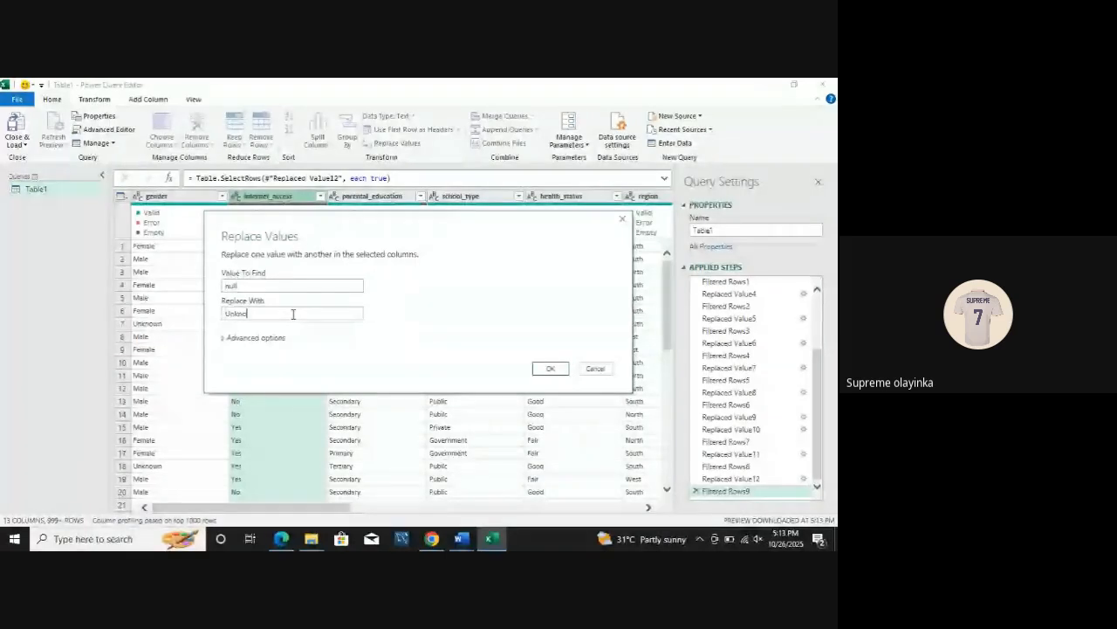
key("BackSpace")
key("BackSpace")
key("BackSpace")
type("own")
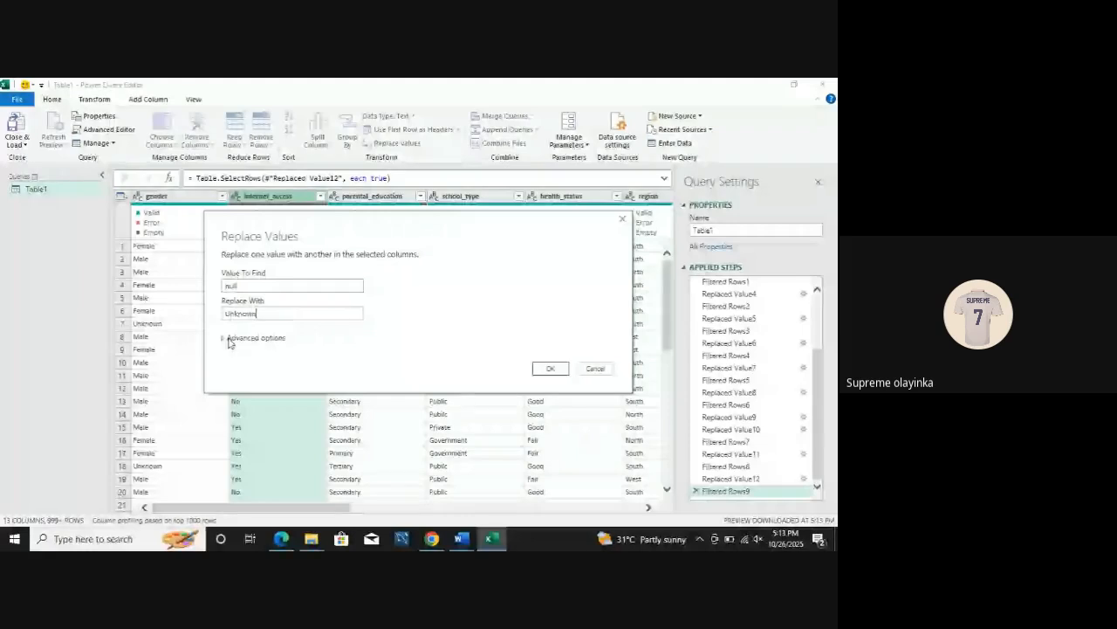
left_click(550, 369)
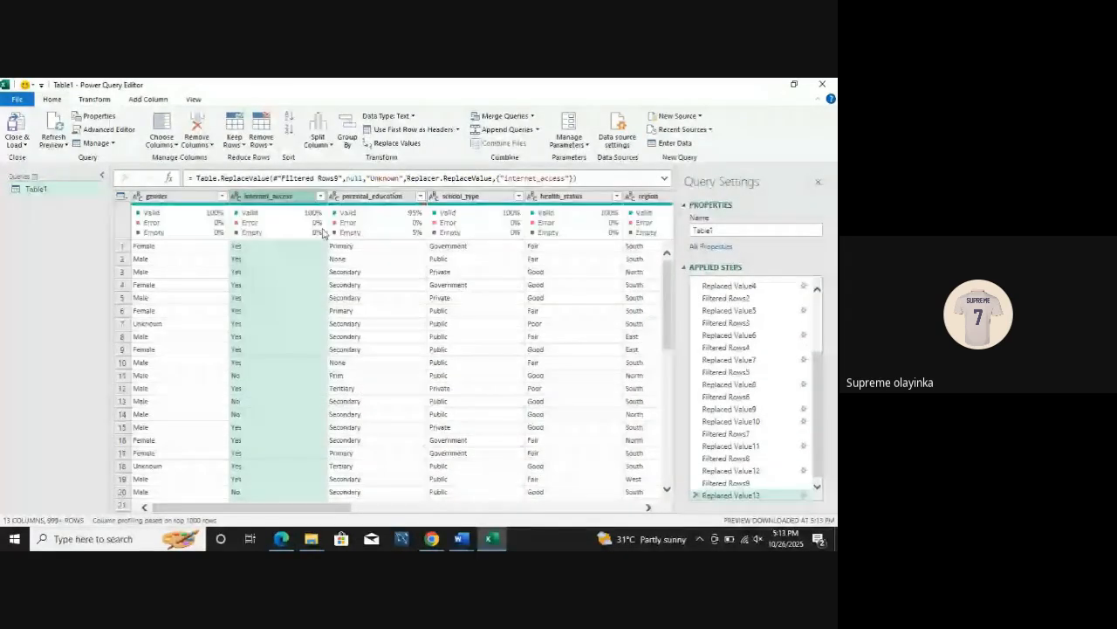
left_click(320, 196)
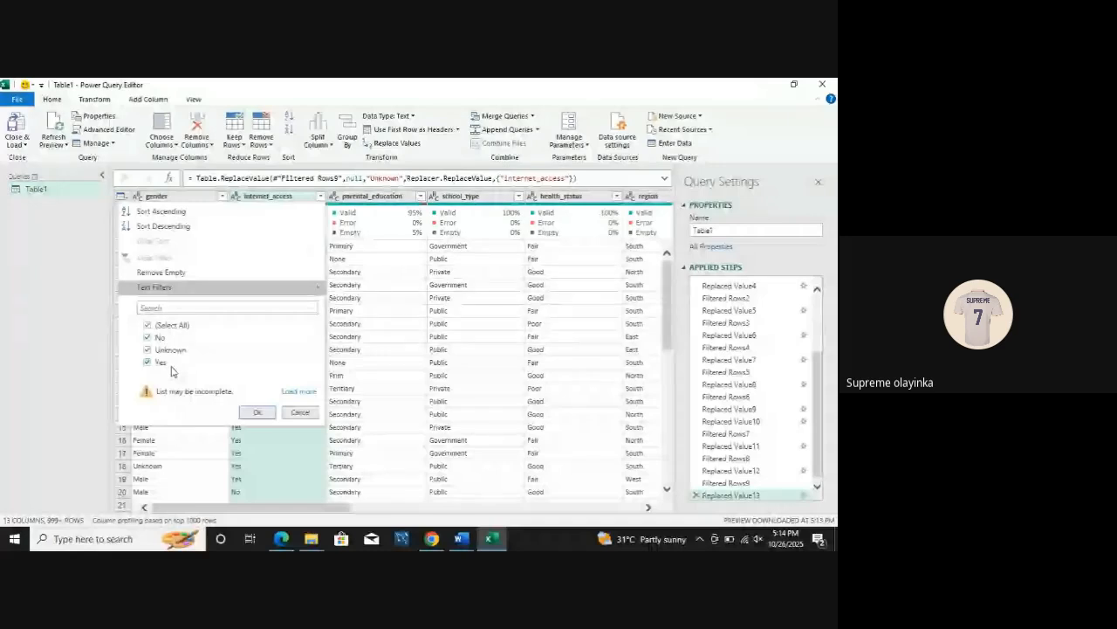
left_click(338, 259)
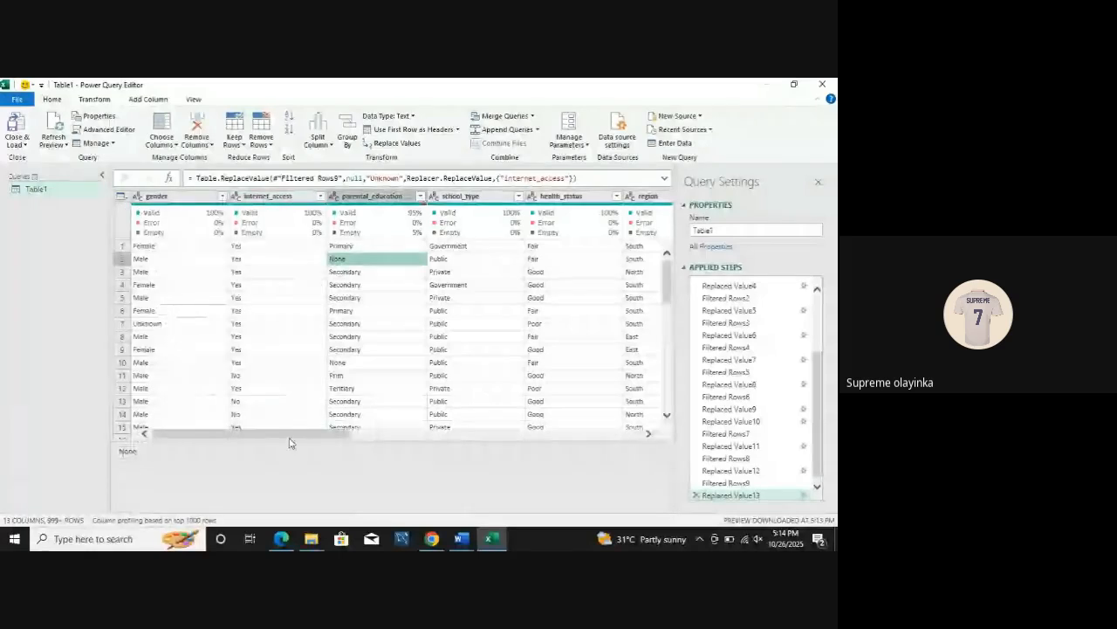
Step: Check the complete list of distinct values in the region column and the values in class_level, keeping all of them
left_click_drag(289, 436, 390, 457)
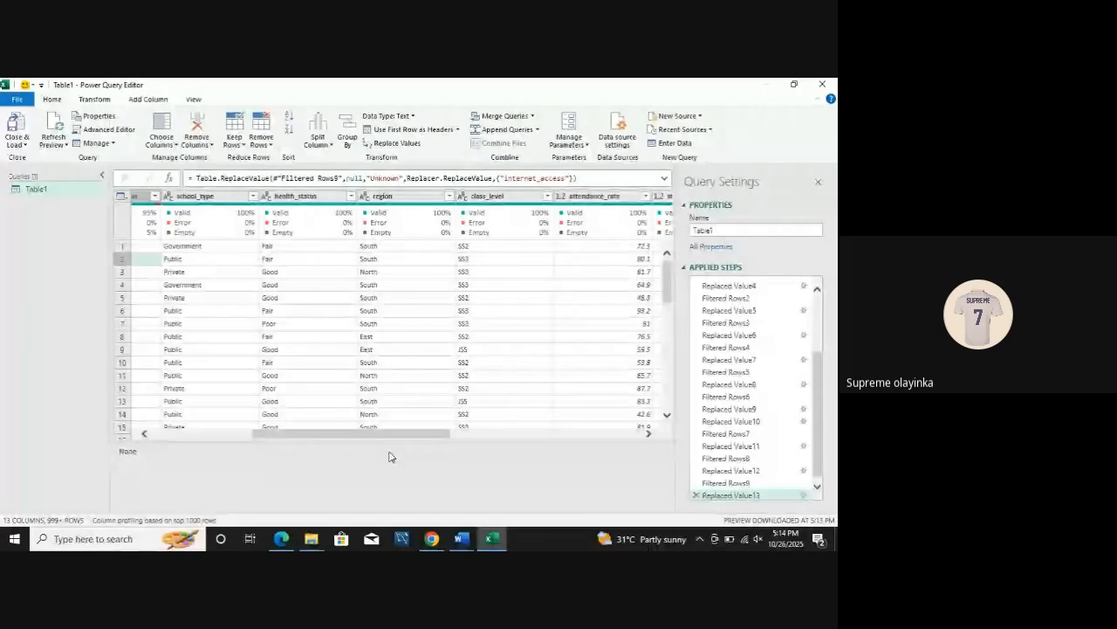
left_click(450, 196)
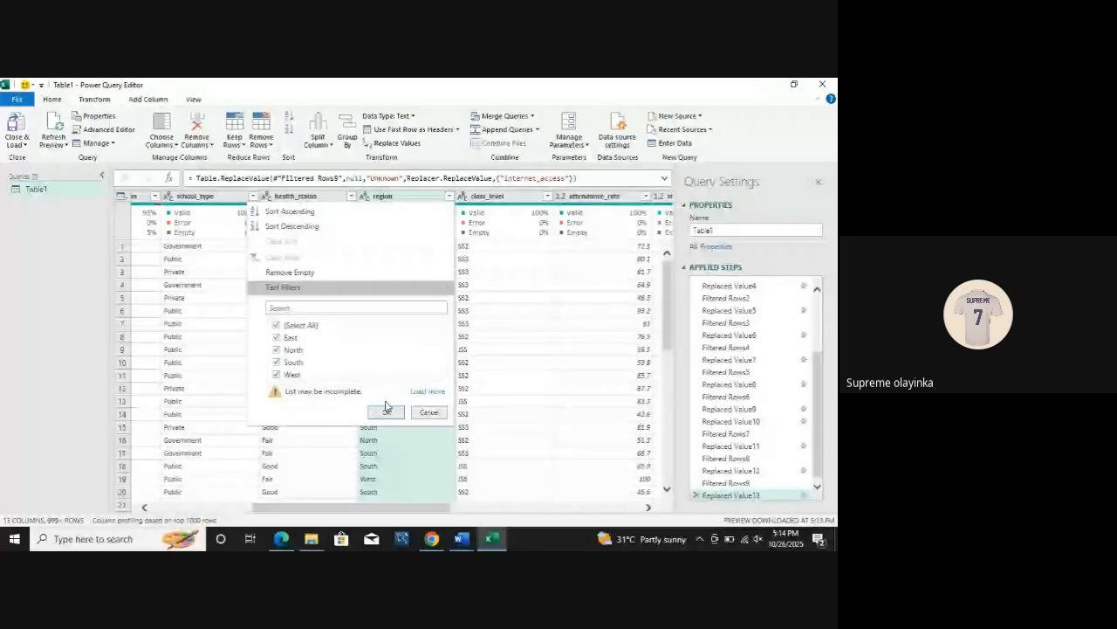
left_click(428, 390)
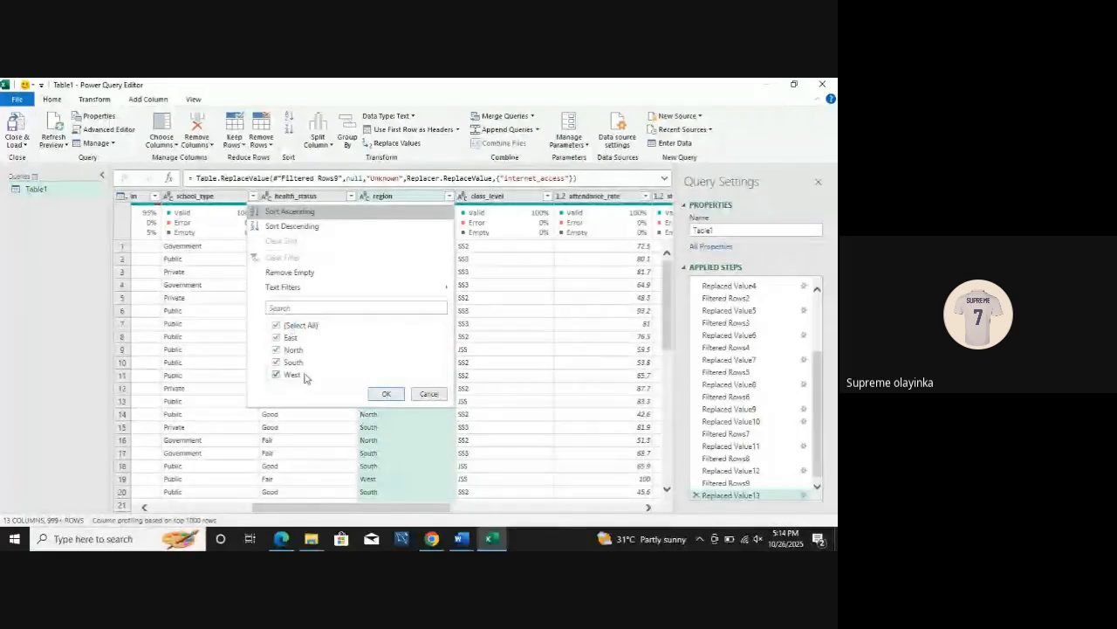
left_click(387, 394)
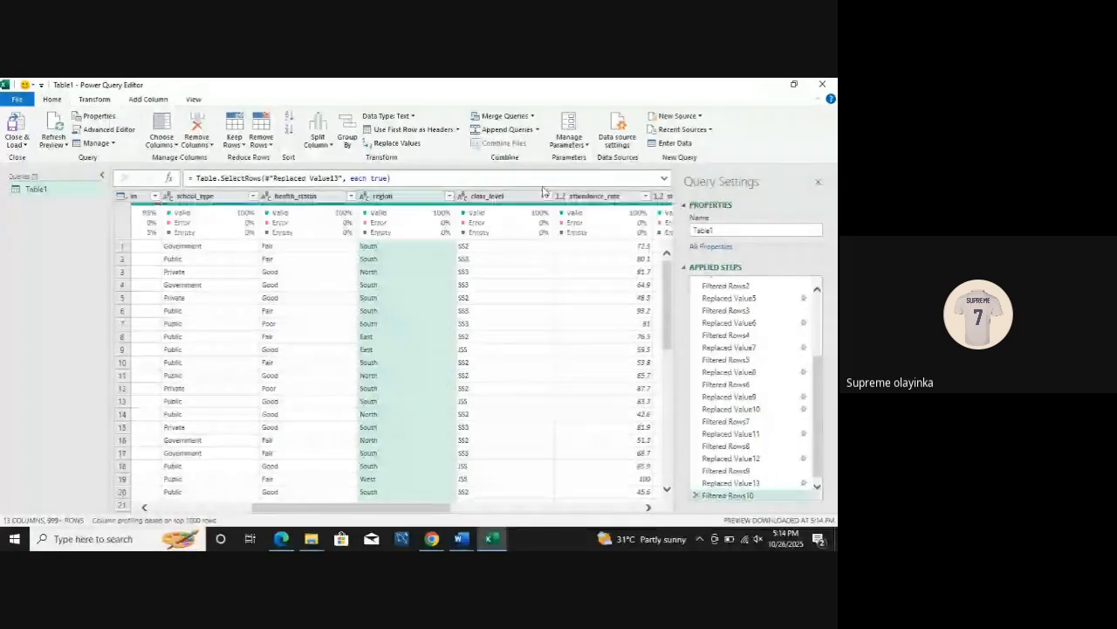
left_click(547, 196)
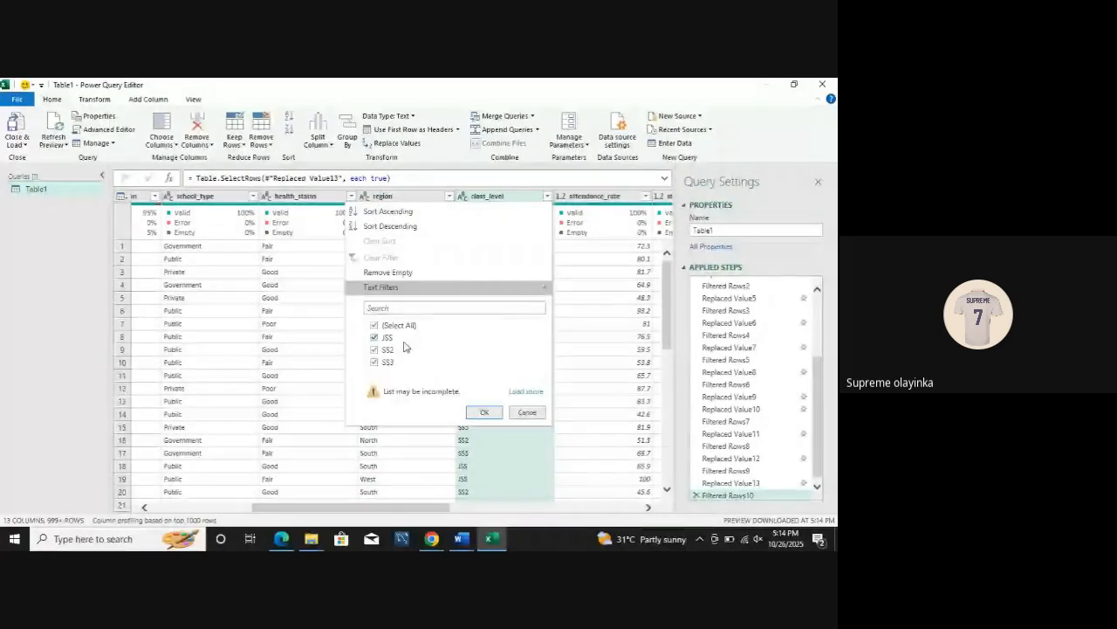
left_click(485, 413)
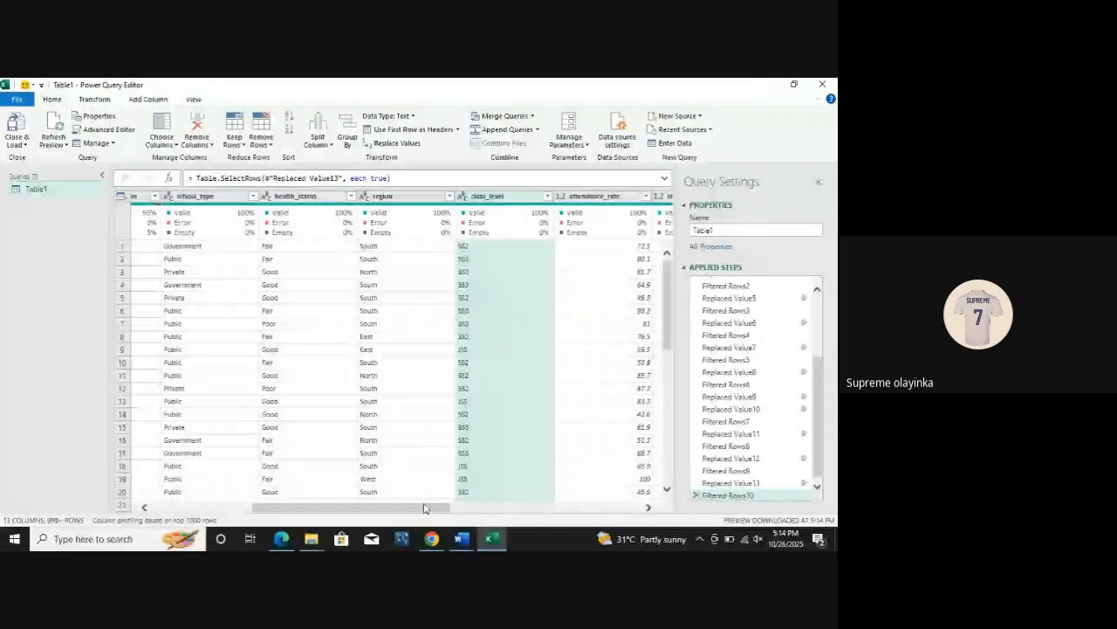
Step: Check the distinct values in the attendance_rate and pass_fail columns, keeping every value included
left_click_drag(424, 508, 502, 509)
left_click(424, 197)
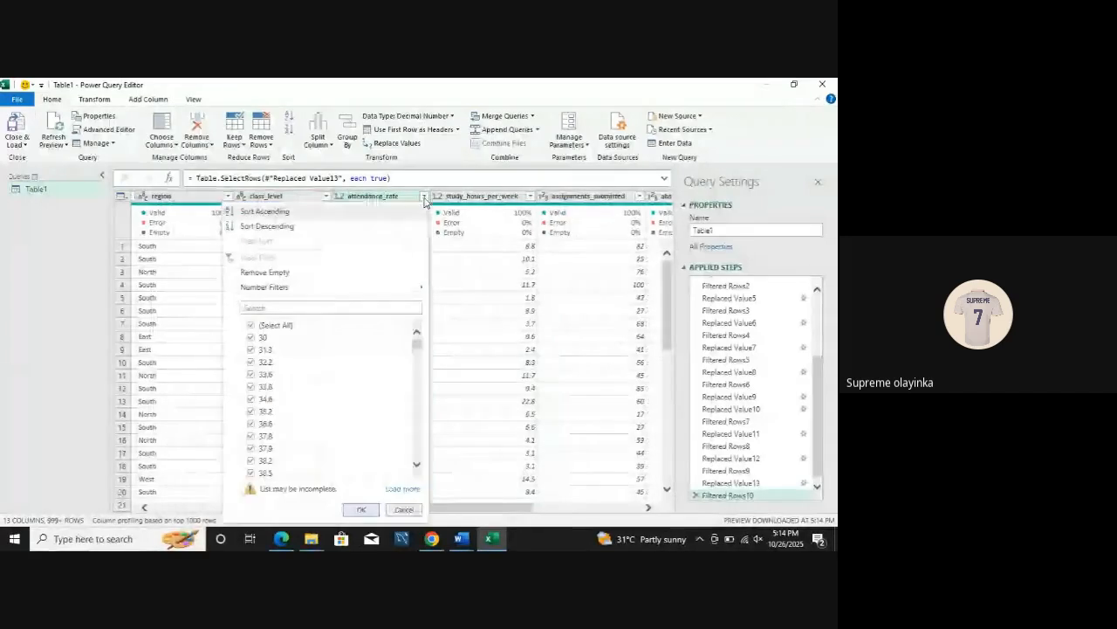
left_click(451, 337)
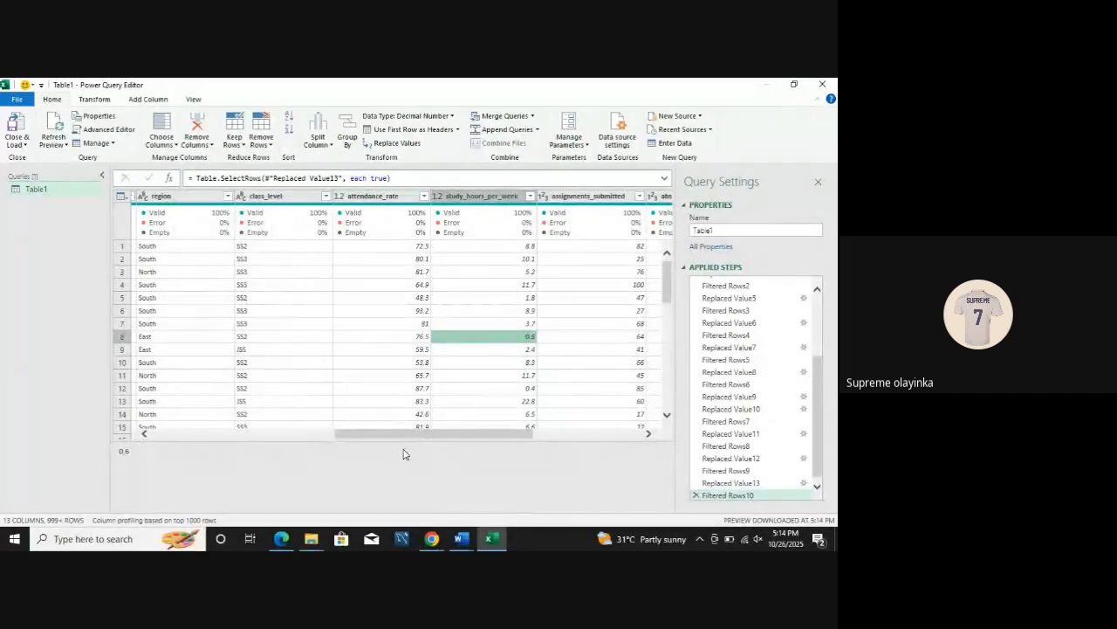
left_click_drag(402, 439, 535, 444)
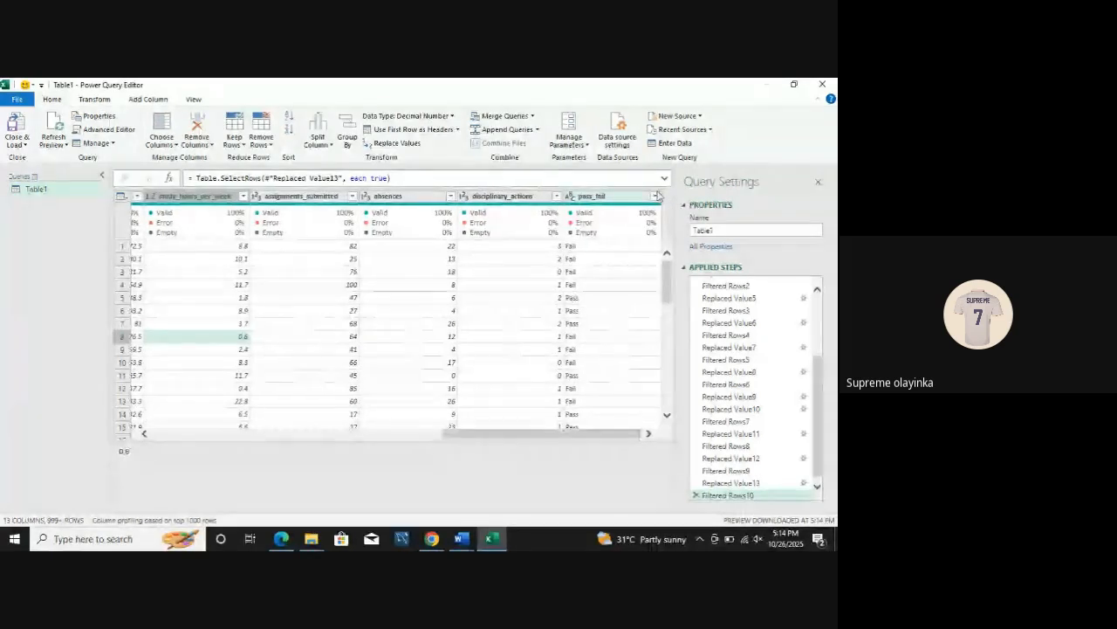
left_click(656, 196)
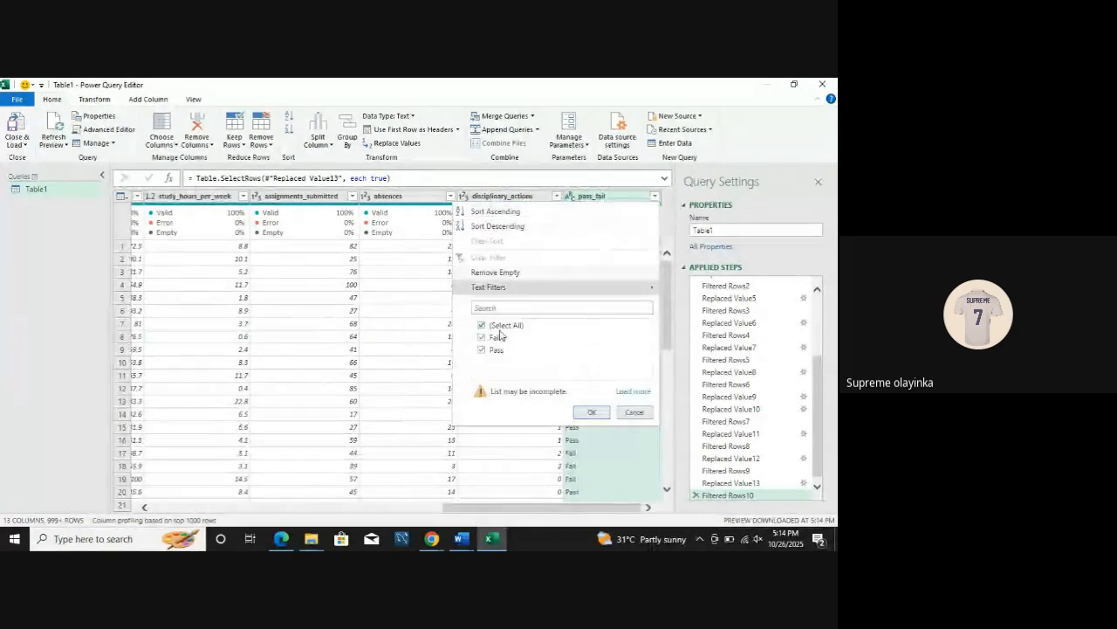
left_click(589, 413)
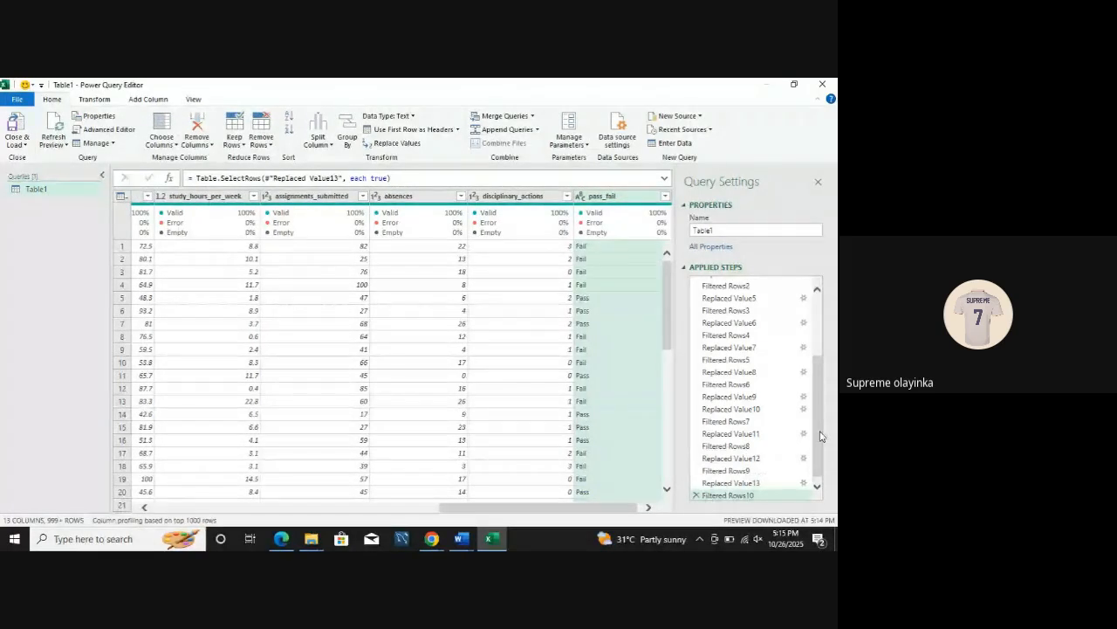
Step: Look back through the applied steps and load the cleaned Table1 query into the workbook
left_click_drag(821, 436, 819, 386)
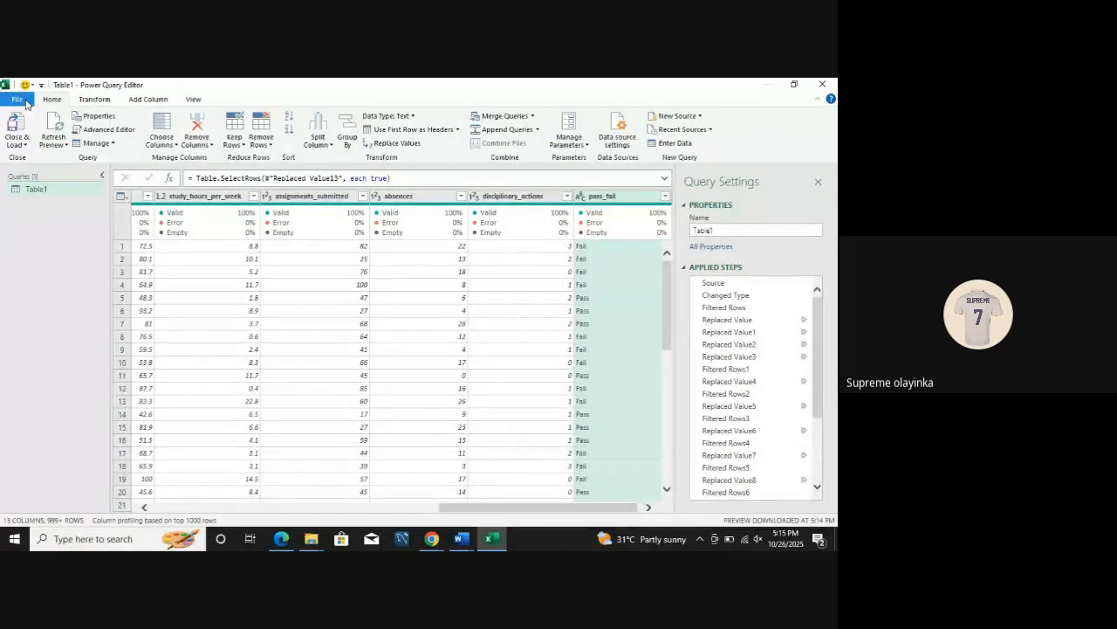
left_click(16, 124)
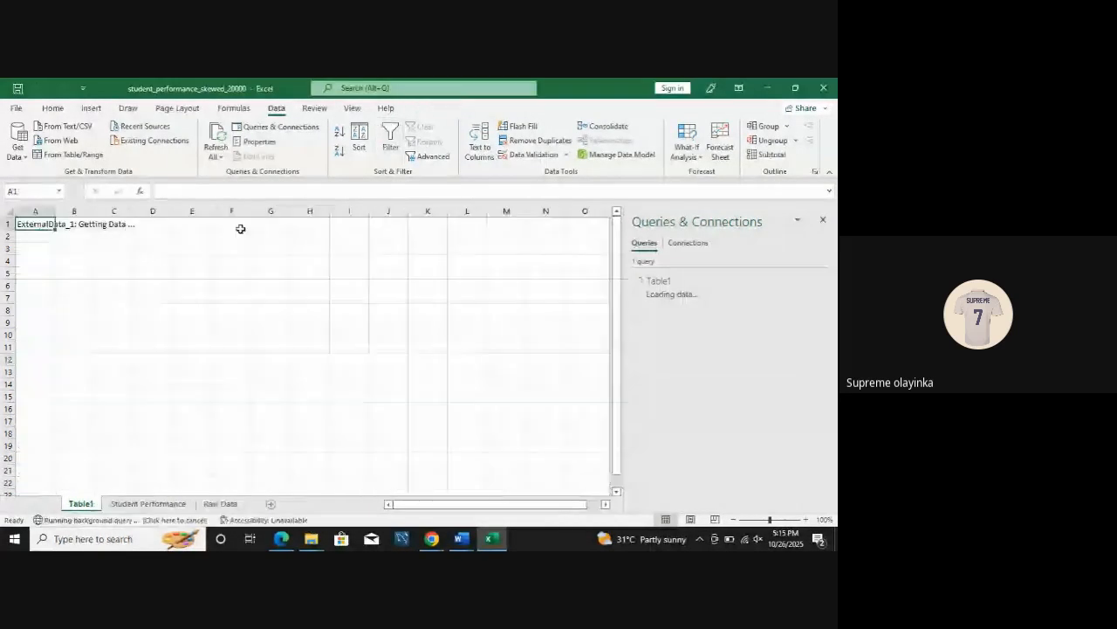
Step: Open several blank workbooks and switch back to the student_performance_skewed_20000 workbook
key("ctrl+n")
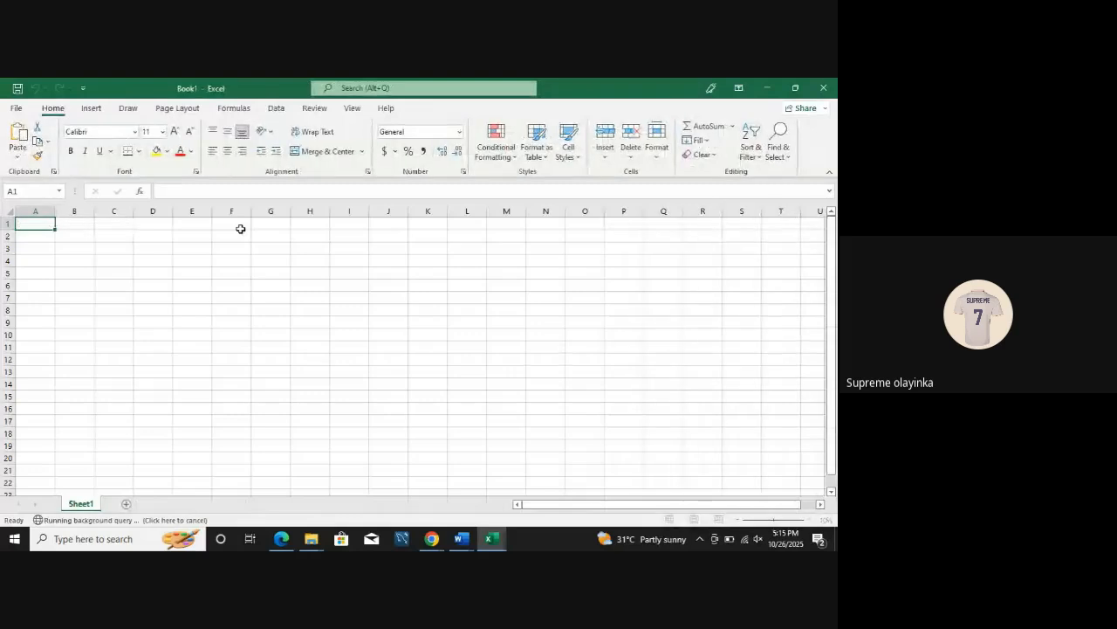
key("ctrl+n")
key("ctrl+n")
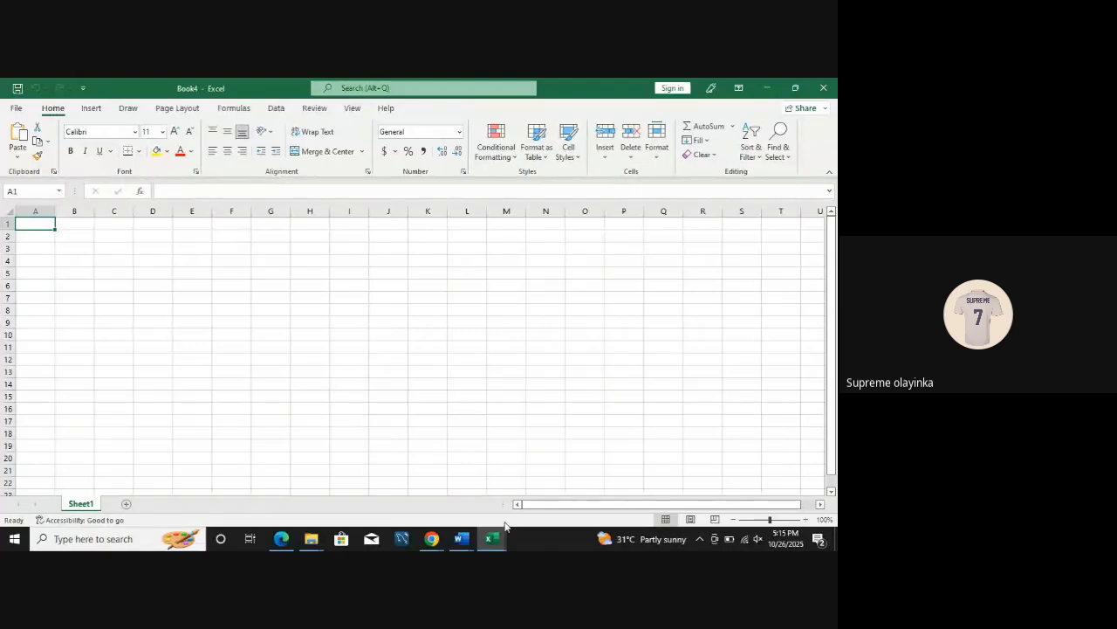
mouse_move(501, 538)
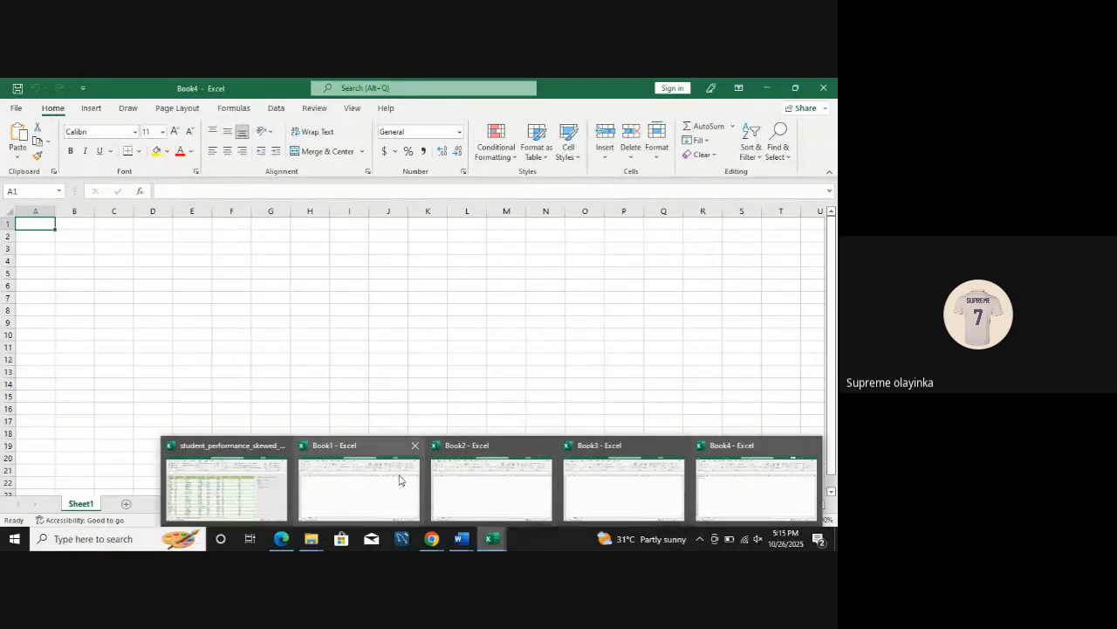
left_click(249, 478)
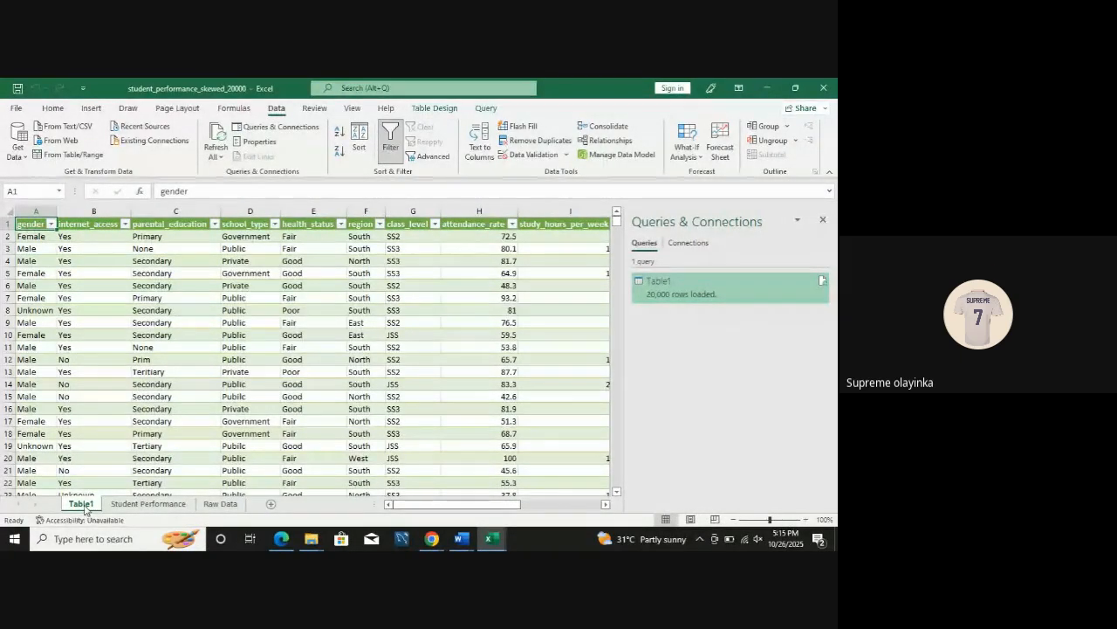
Step: Rename the loaded Table1 sheet as Clean Data and close the Queries & Connections pane
double_click(81, 504)
type("C")
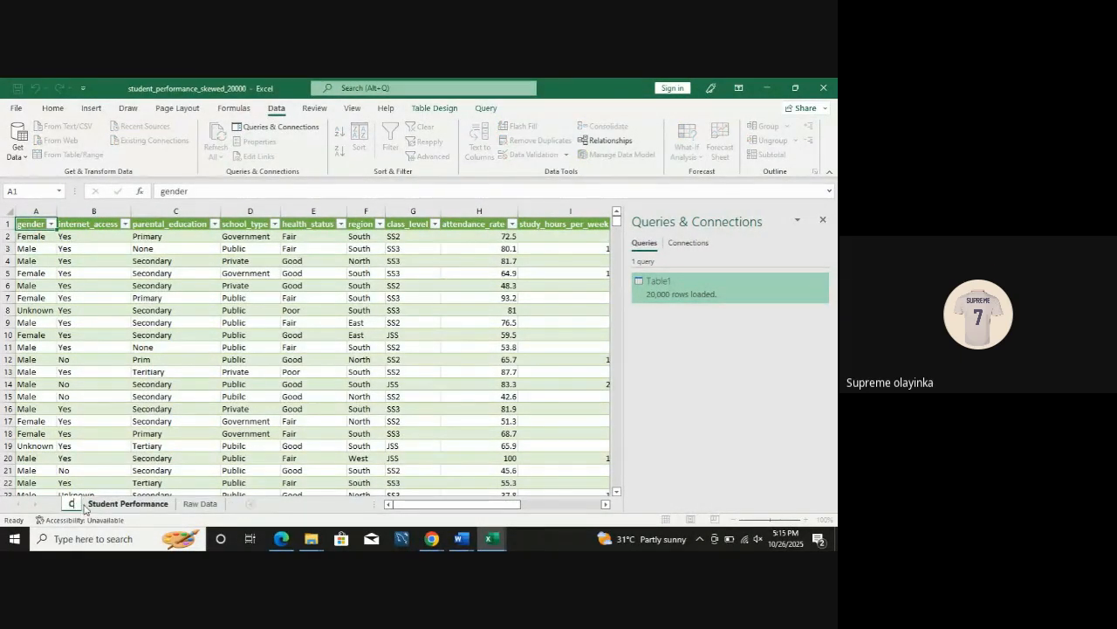
type("lean Data")
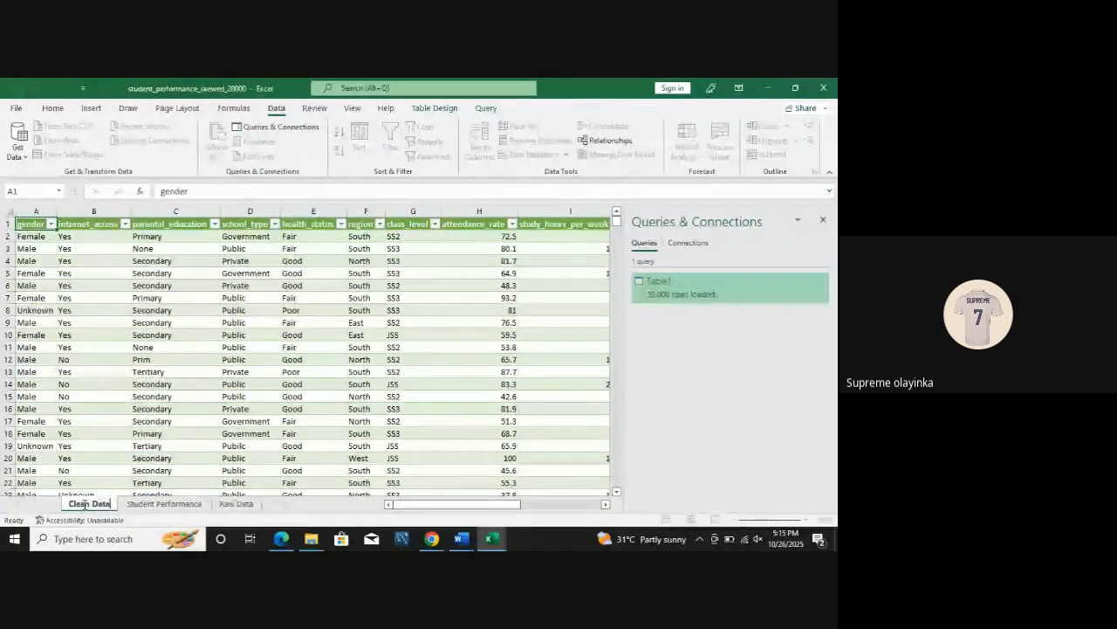
key("Return")
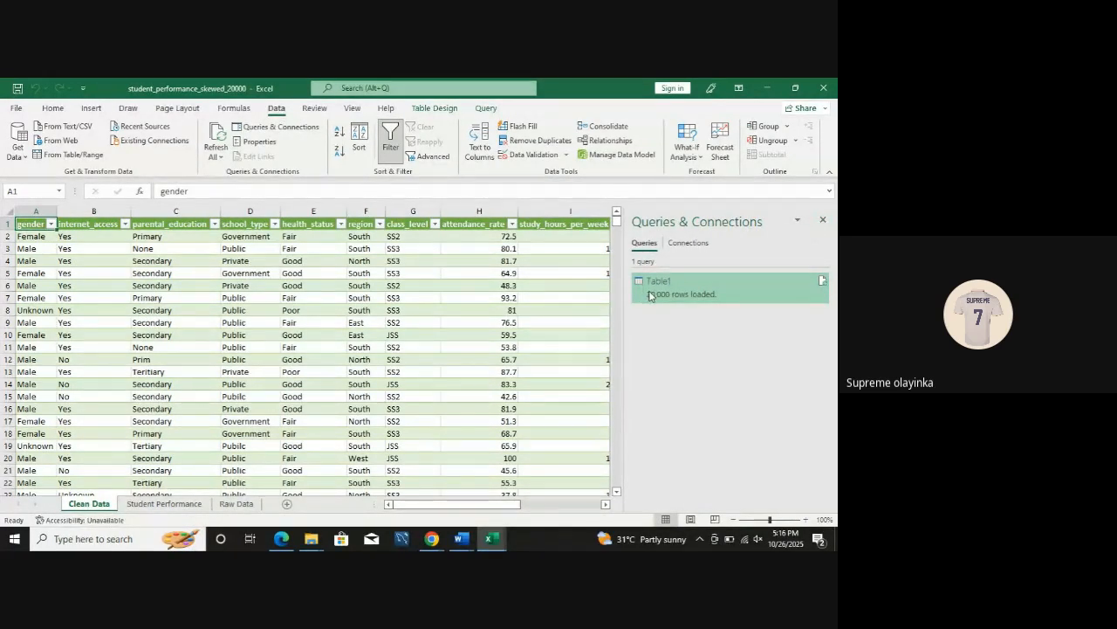
mouse_move(660, 301)
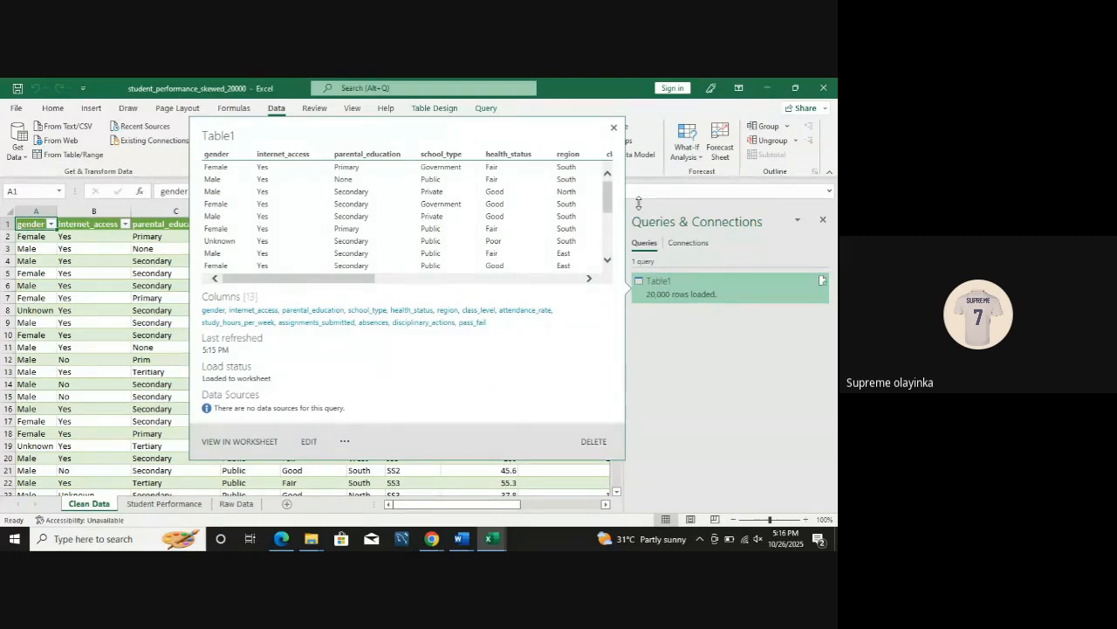
left_click(824, 222)
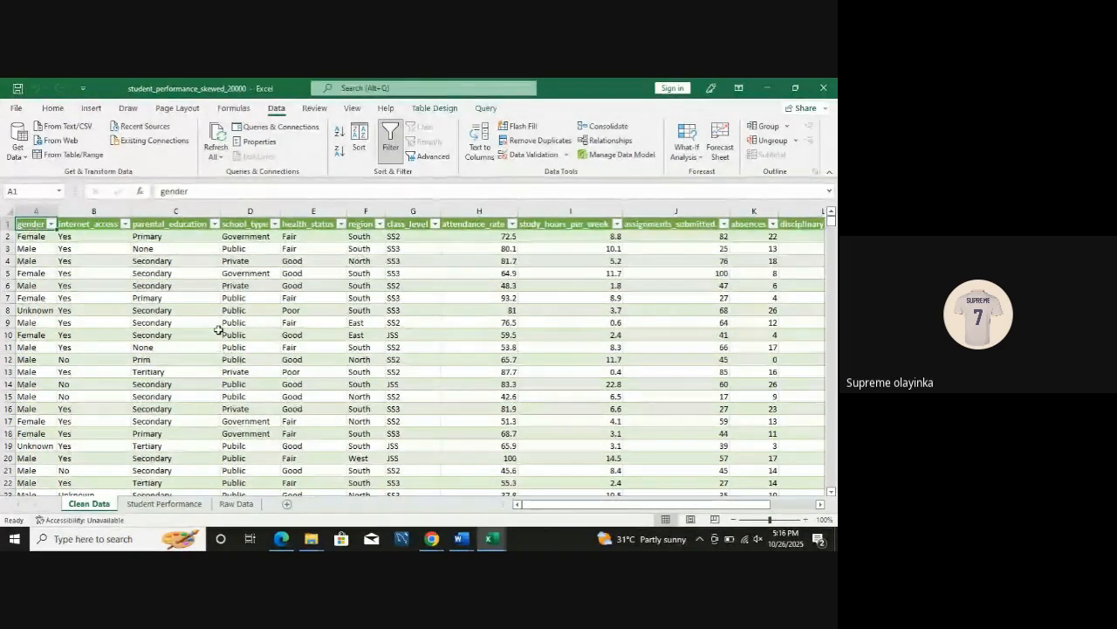
Step: Open the Student Performance sheet to review the original data before cleaning
left_click(165, 504)
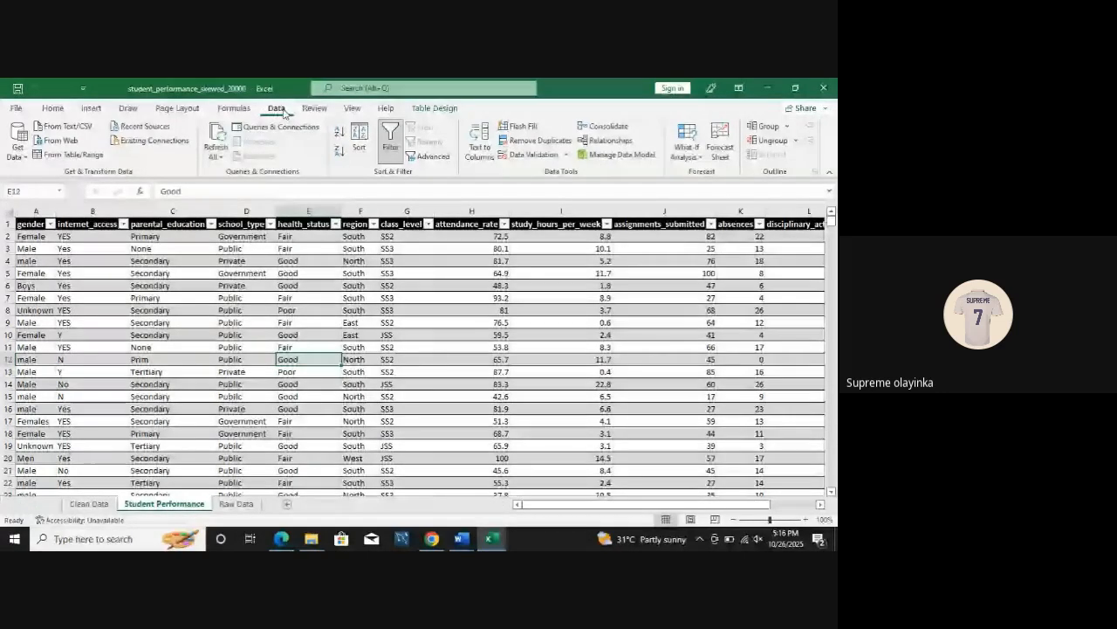
left_click(246, 309)
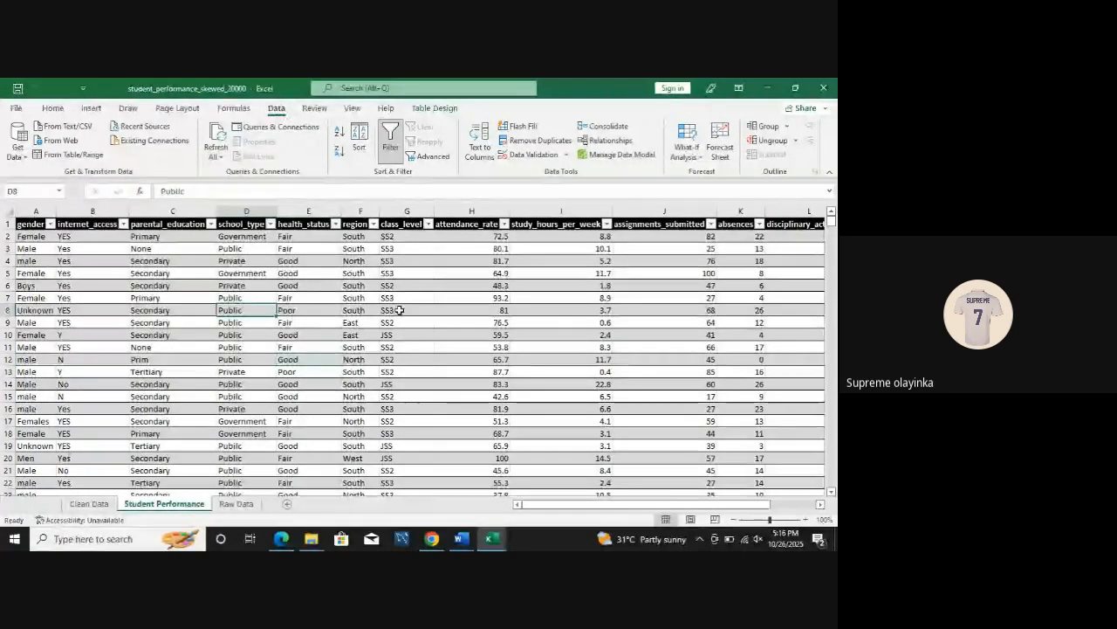
left_click(249, 260)
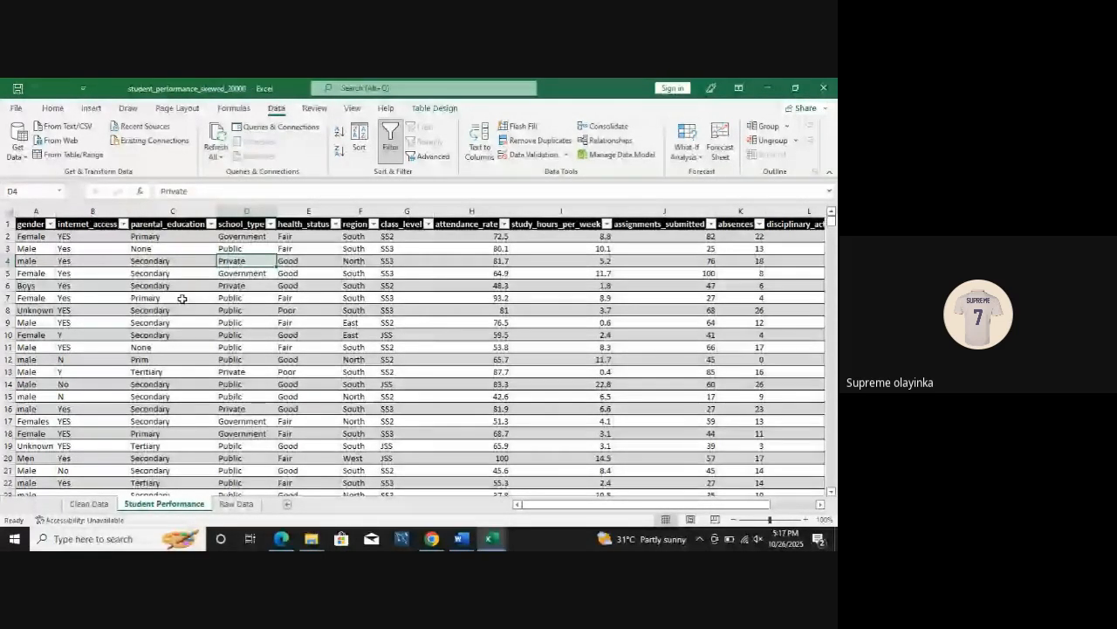
Step: Import violence_data.csv from the makeovermonday-2020w10 folder in Downloads and open it in Power Query for transformation
left_click(67, 132)
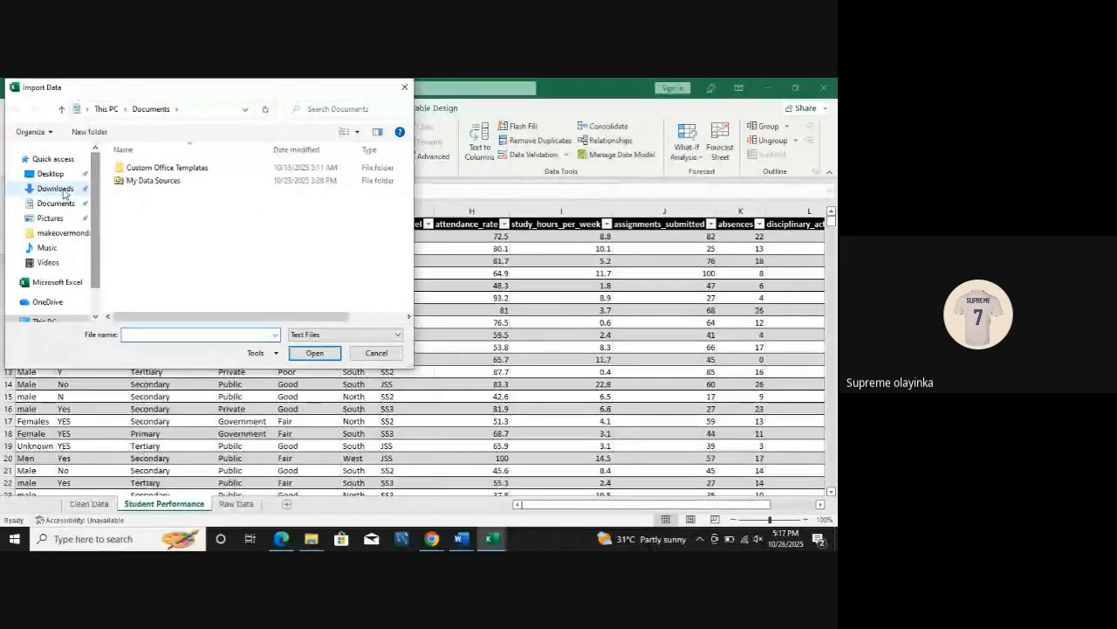
left_click(55, 189)
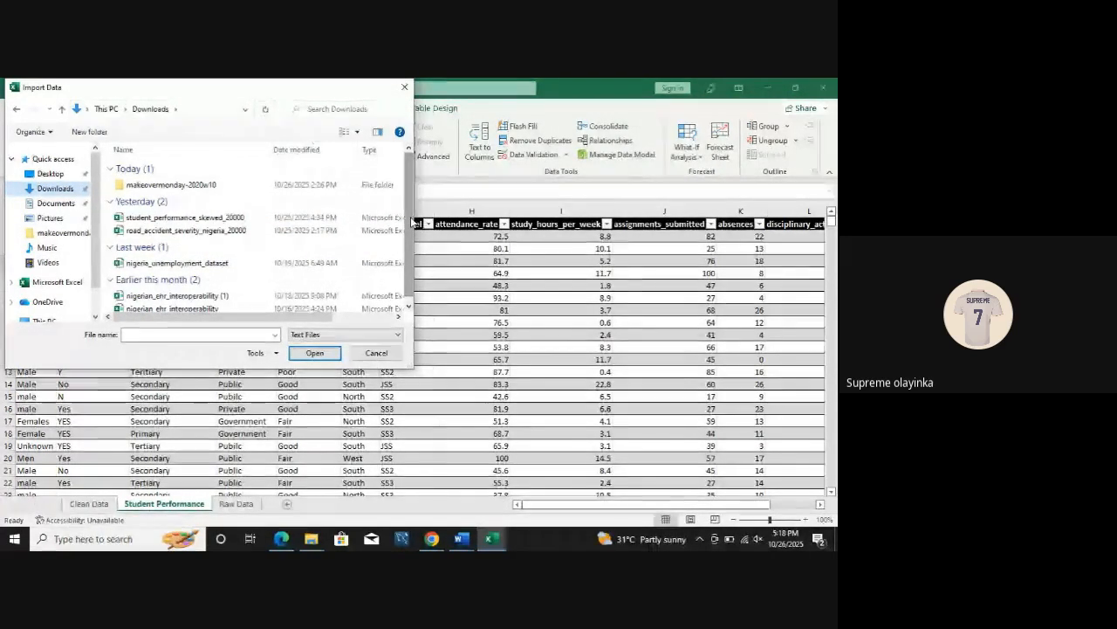
double_click(151, 187)
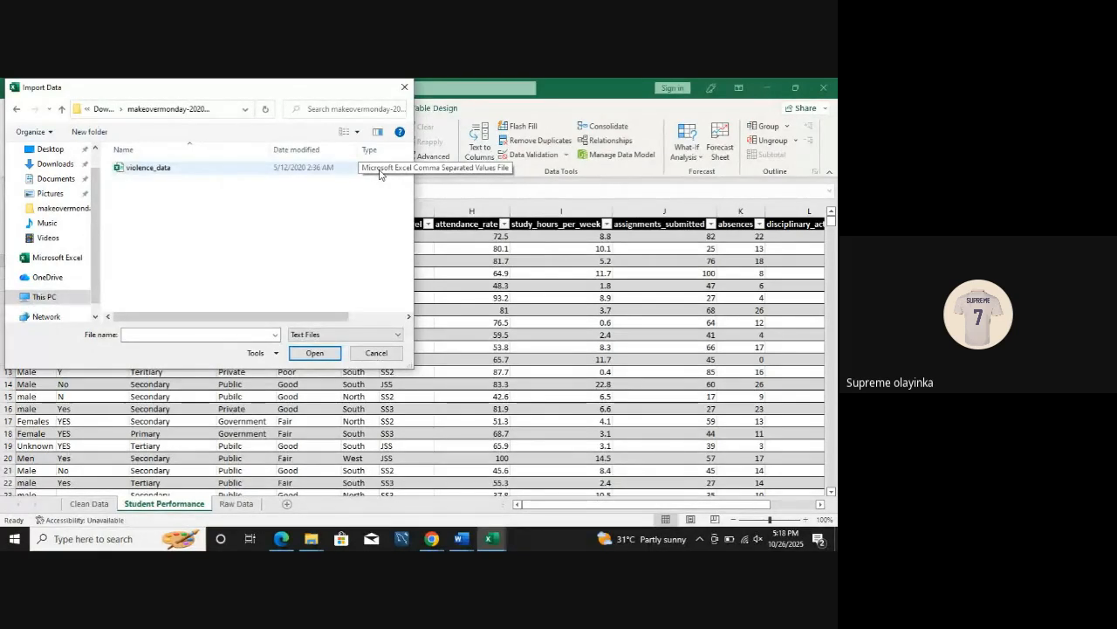
left_click(148, 167)
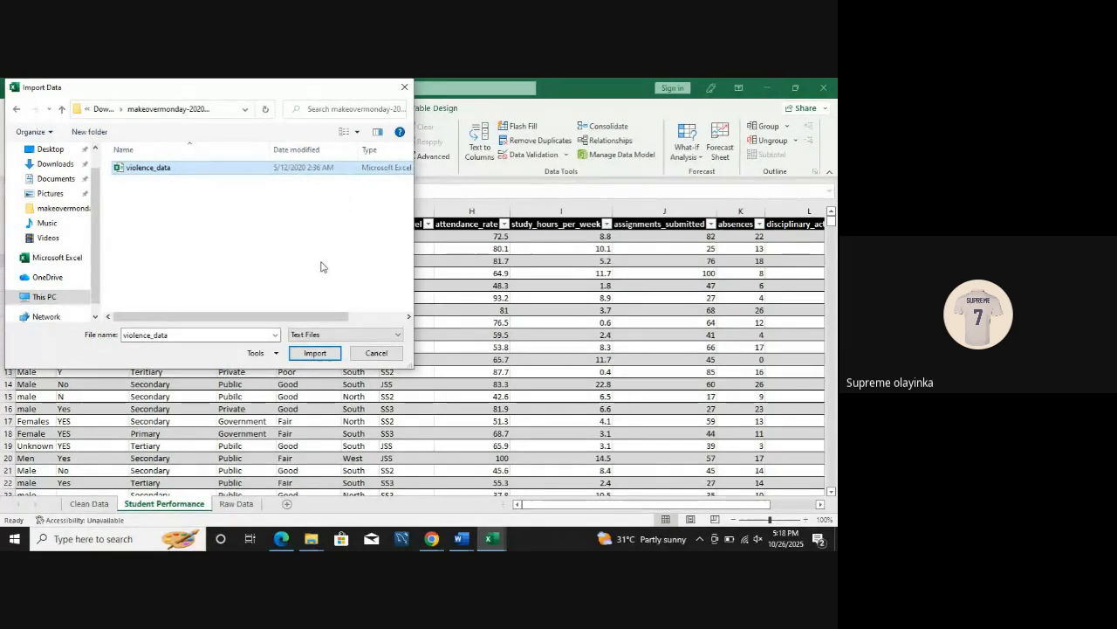
left_click(321, 355)
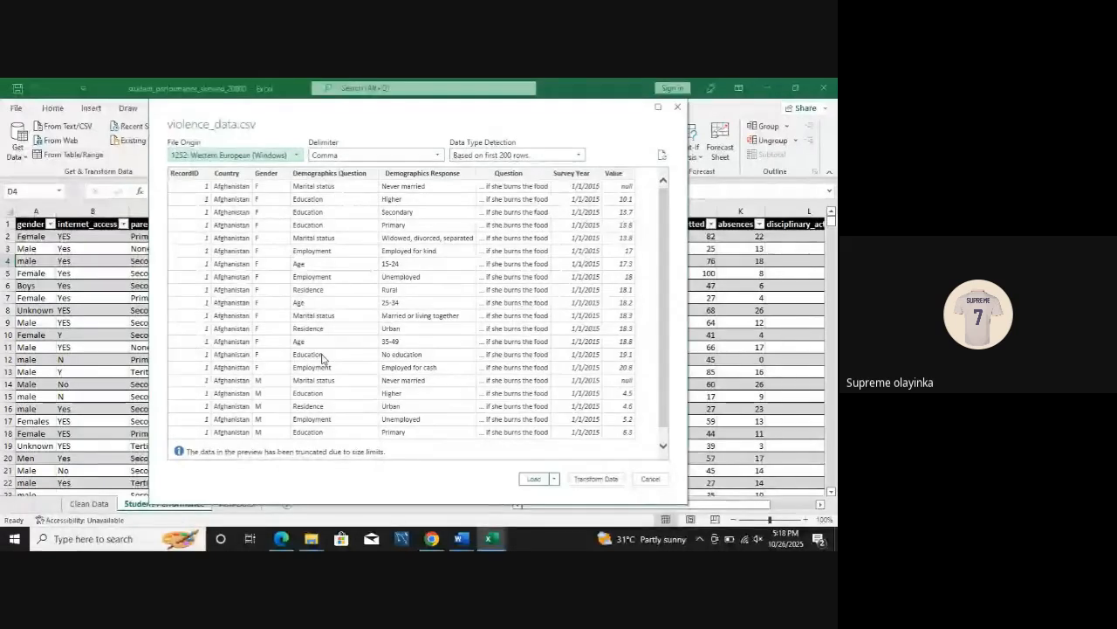
left_click(597, 478)
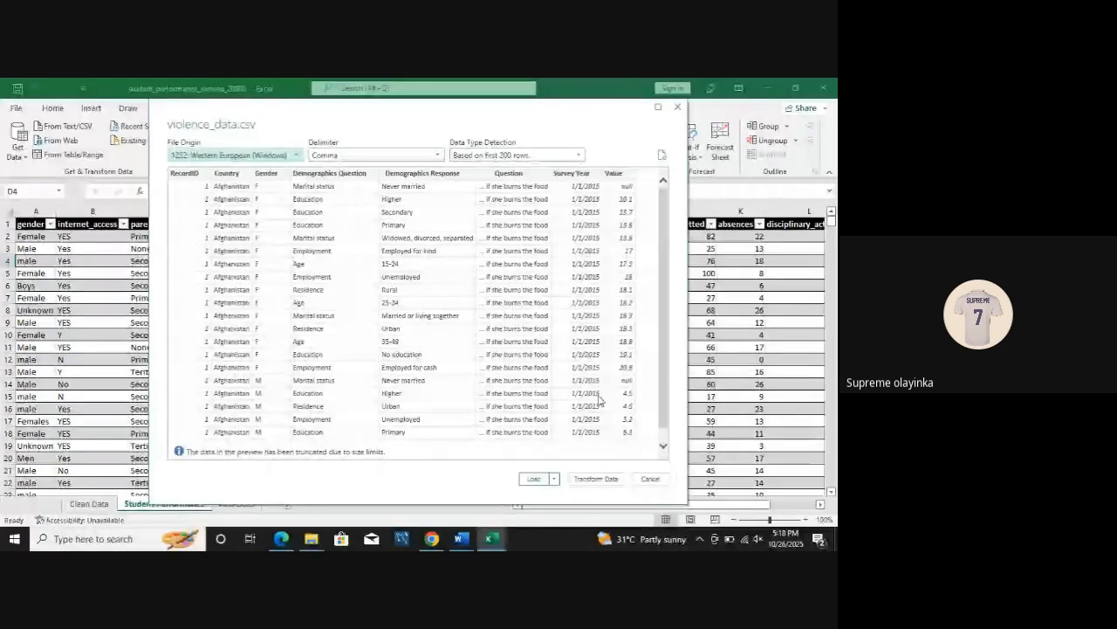
left_click(596, 479)
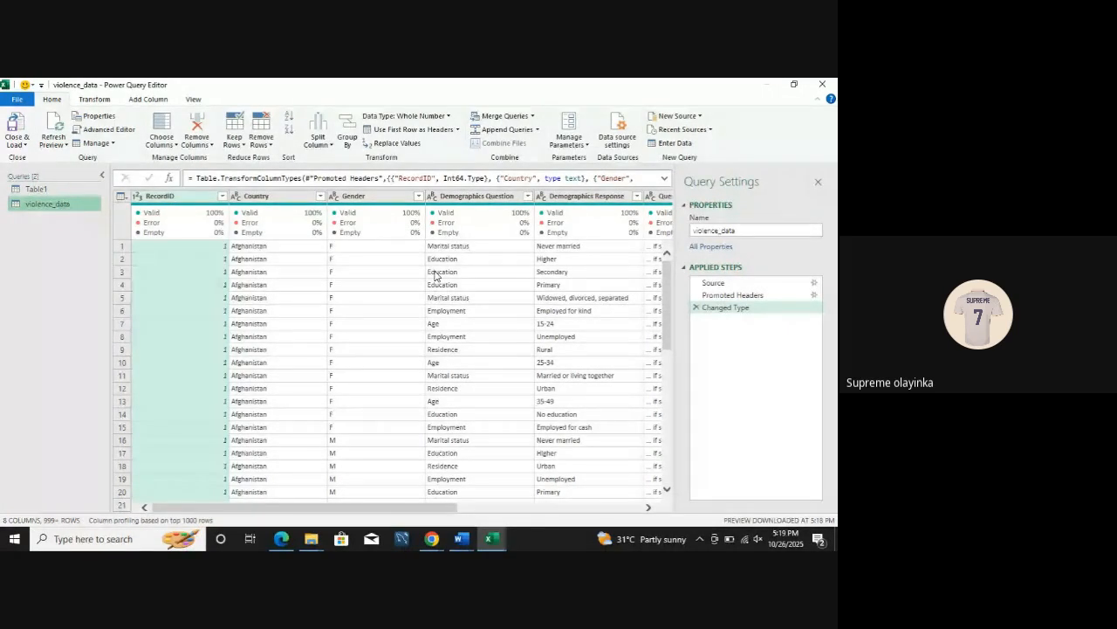
Step: Switch between the Table1 and violence_data queries to compare their data and applied steps
left_click(60, 190)
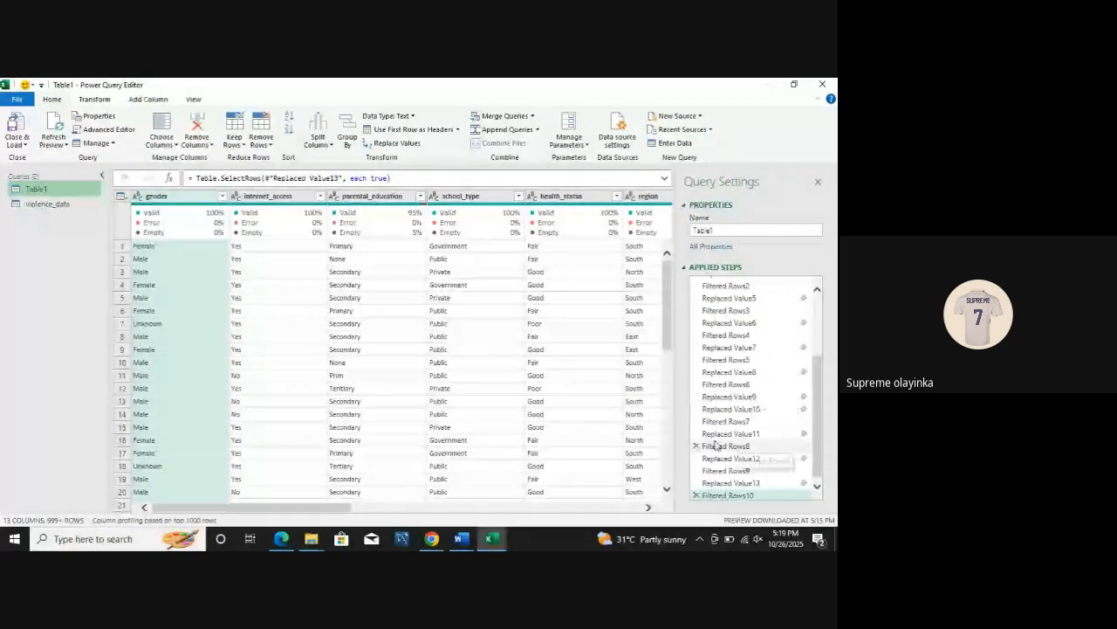
left_click(61, 203)
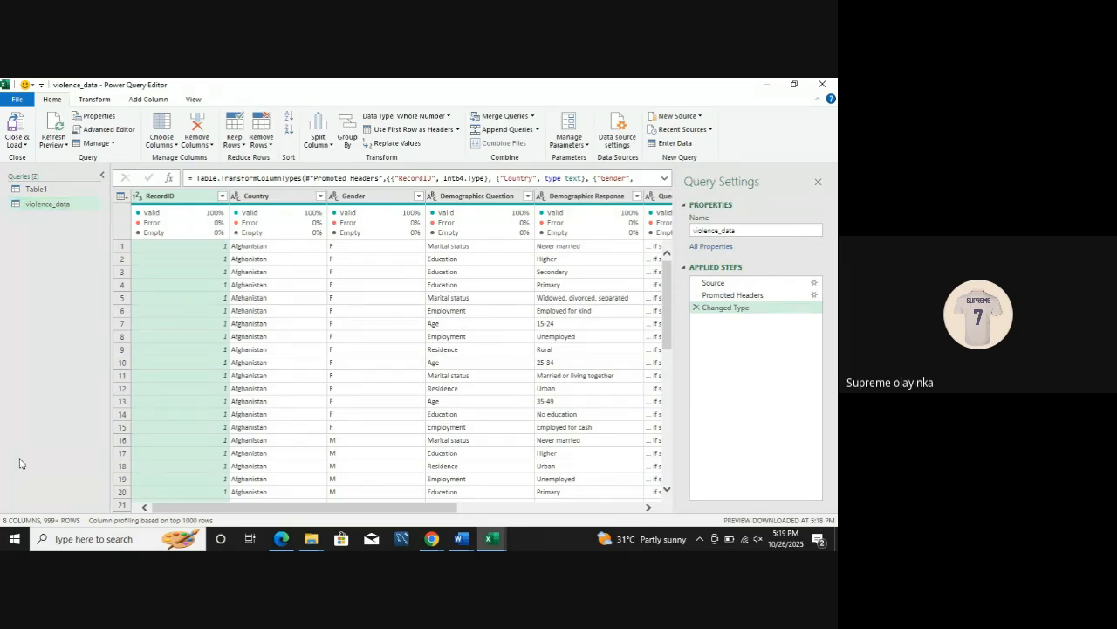
left_click(45, 191)
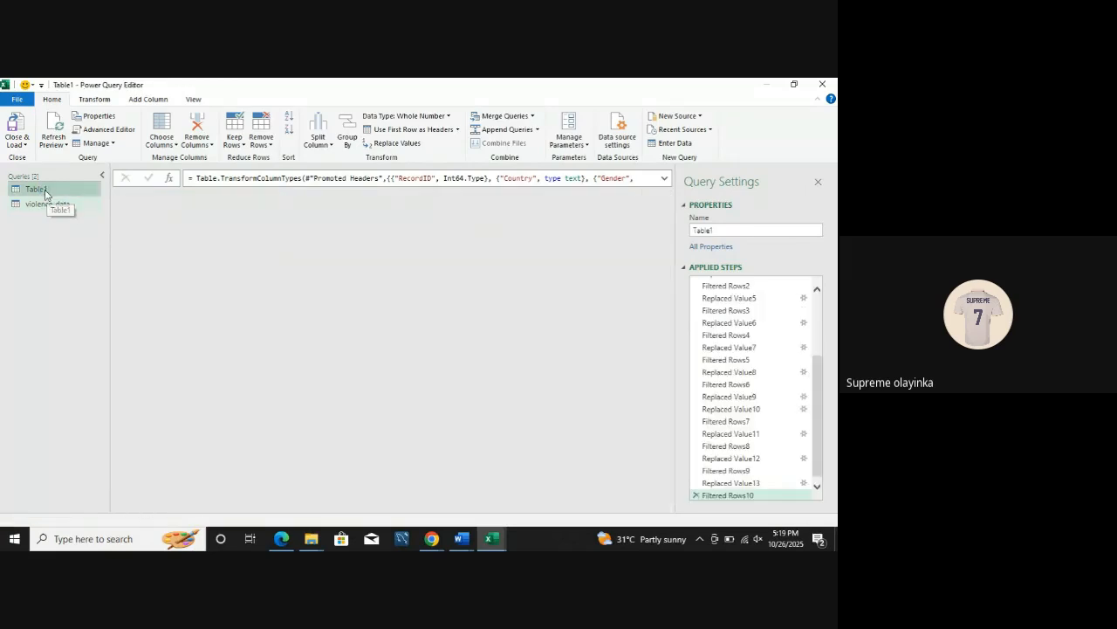
Step: Rename the Table1 query as Student performance
left_click(45, 191)
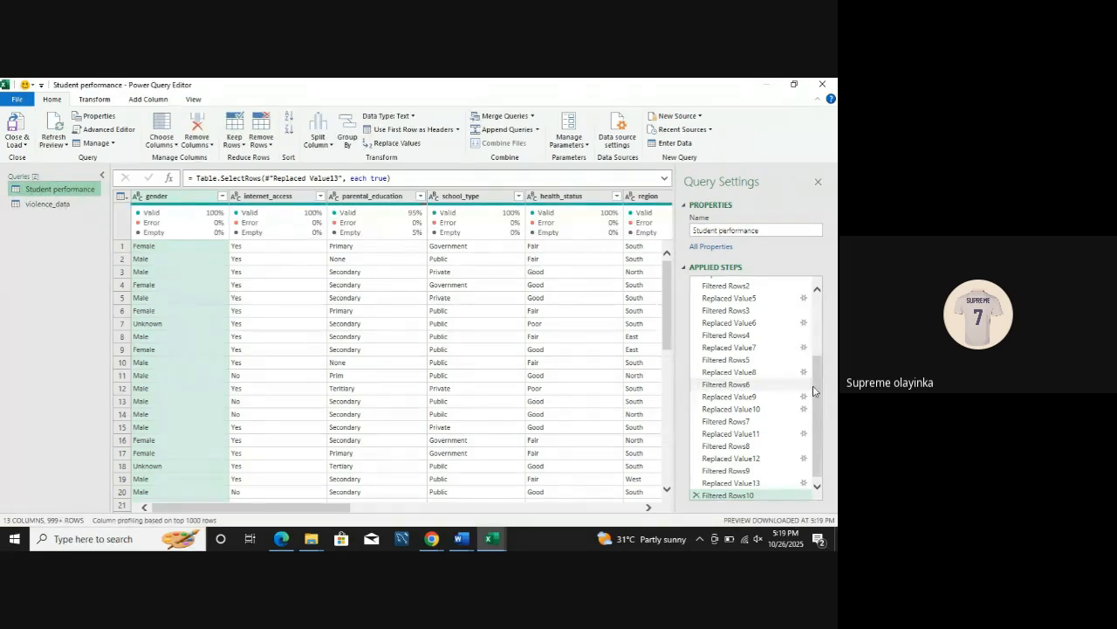
scroll(814, 390, "down", 1)
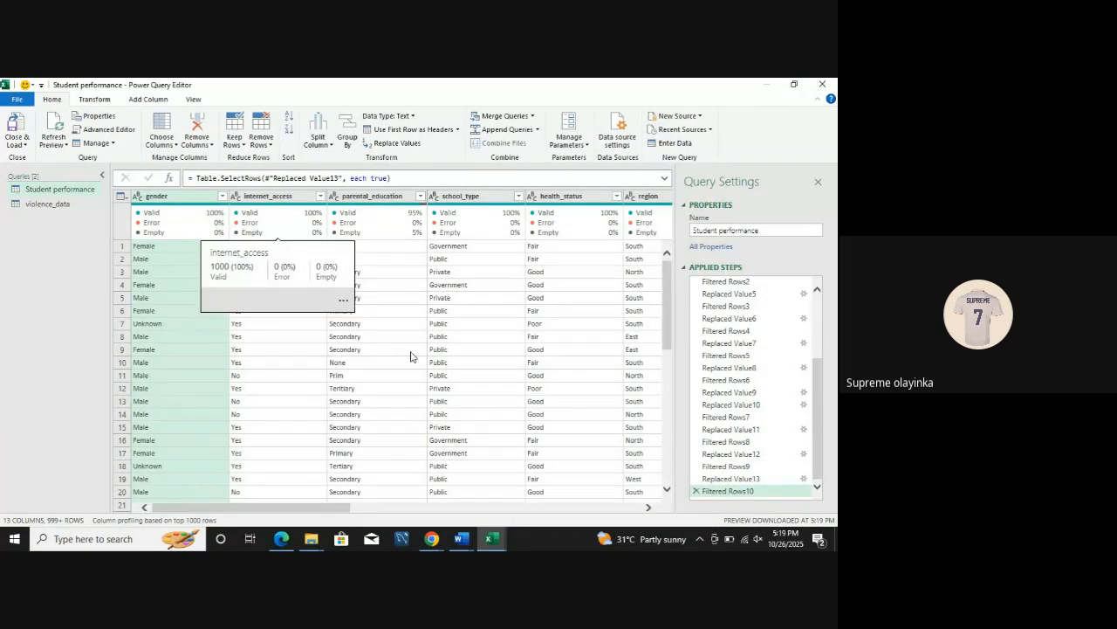
Step: Remove the RecordID column from the violence_data query
left_click(54, 204)
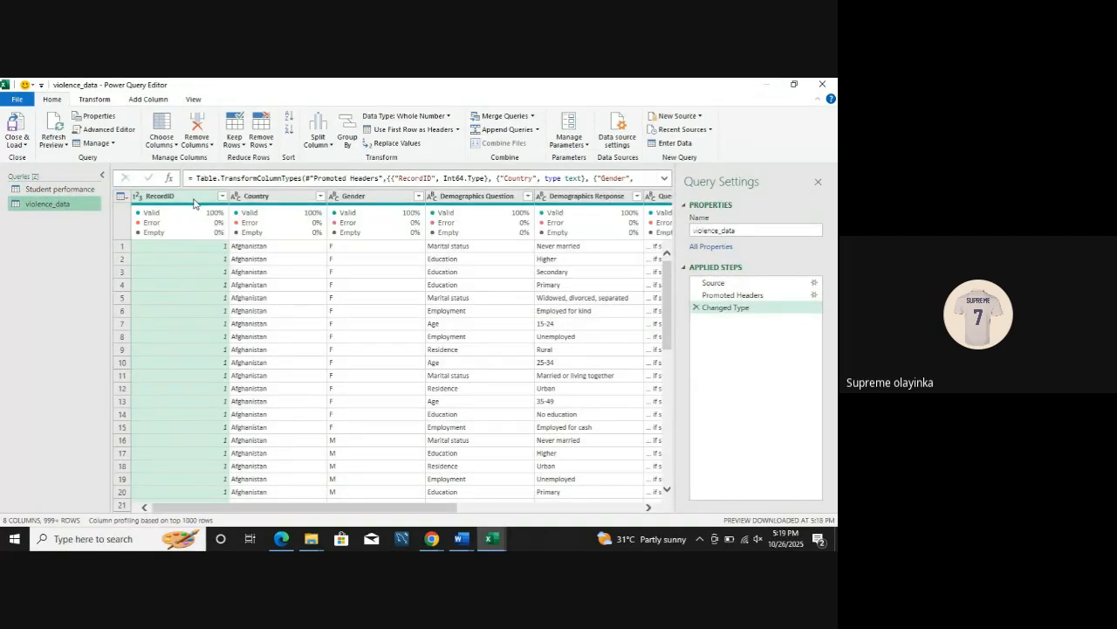
left_click(194, 196)
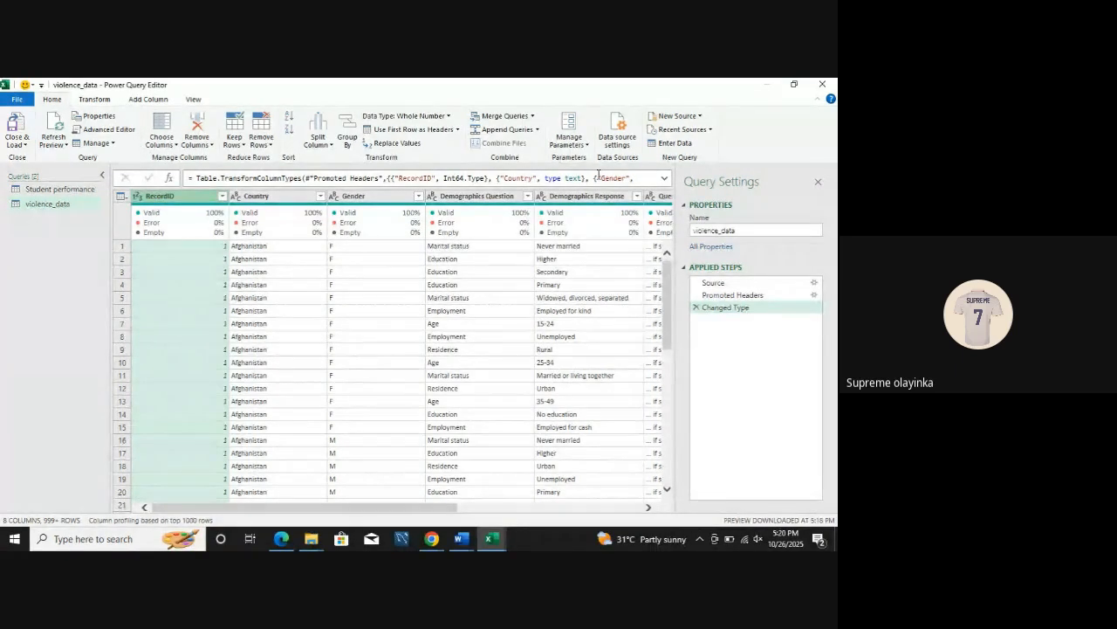
left_click(207, 145)
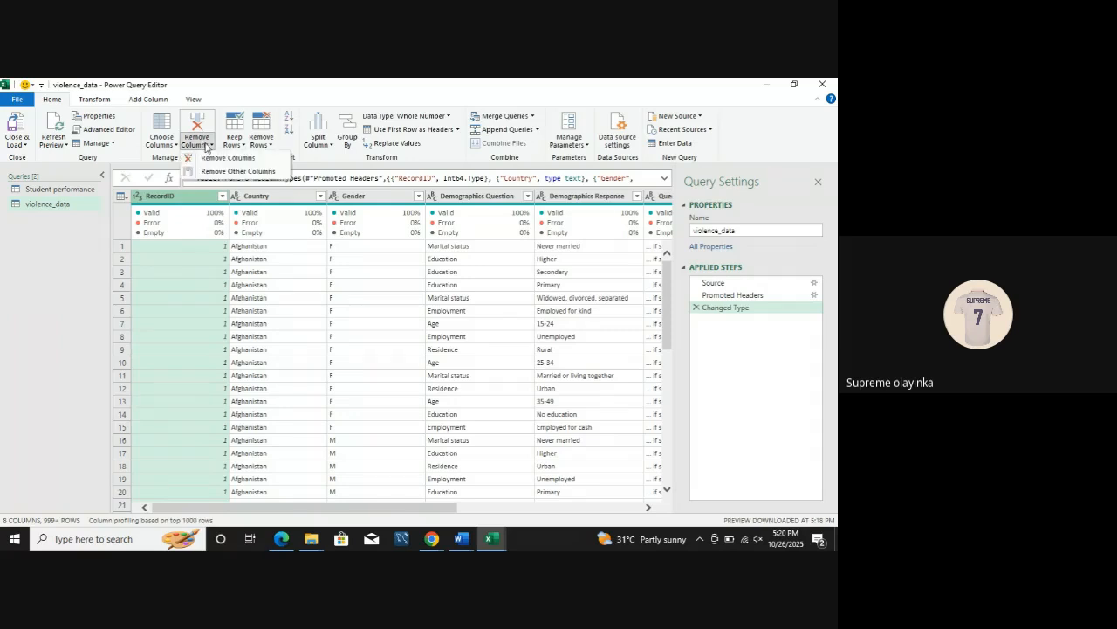
left_click(212, 158)
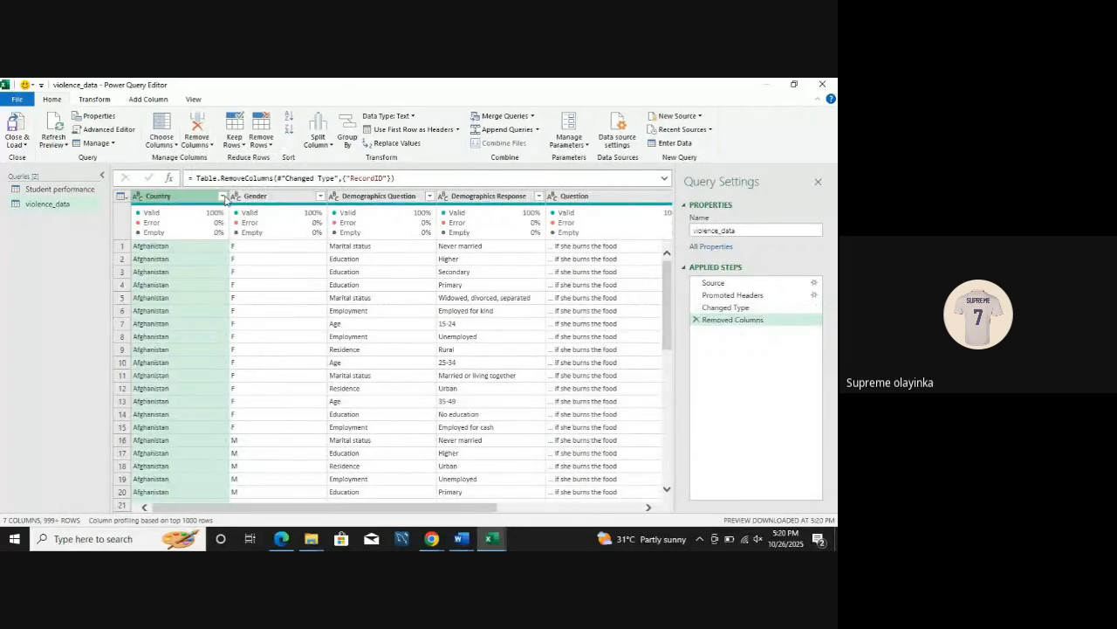
Step: Check the filter values of the Country column in violence_data, keeping every country selected
left_click(223, 197)
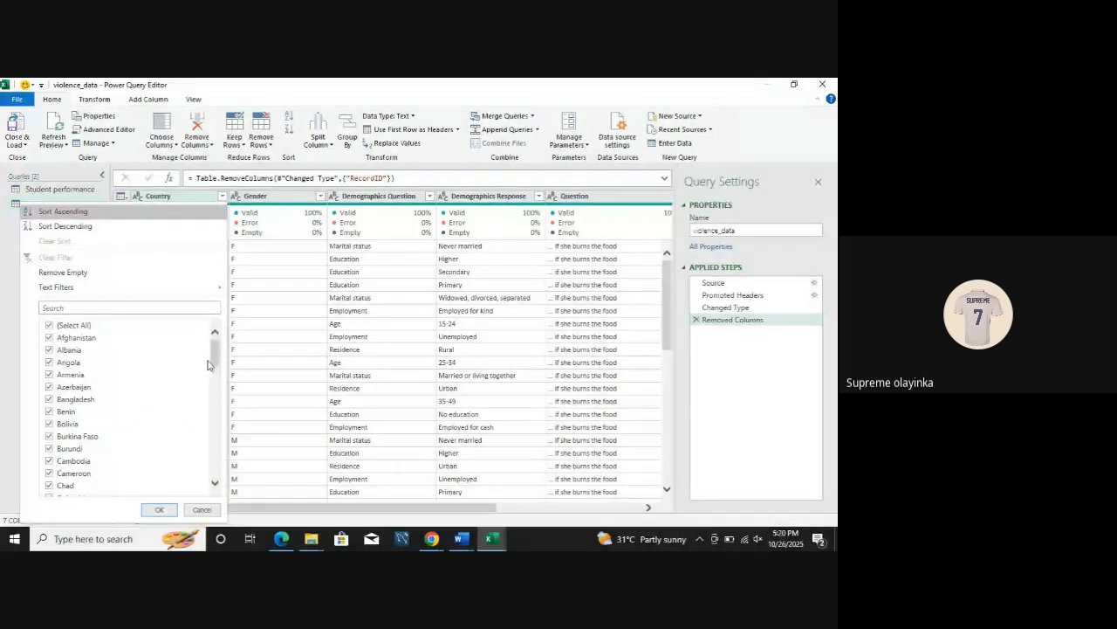
mouse_move(213, 359)
left_mouse_down()
mouse_move(212, 468)
mouse_move(214, 358)
left_mouse_up()
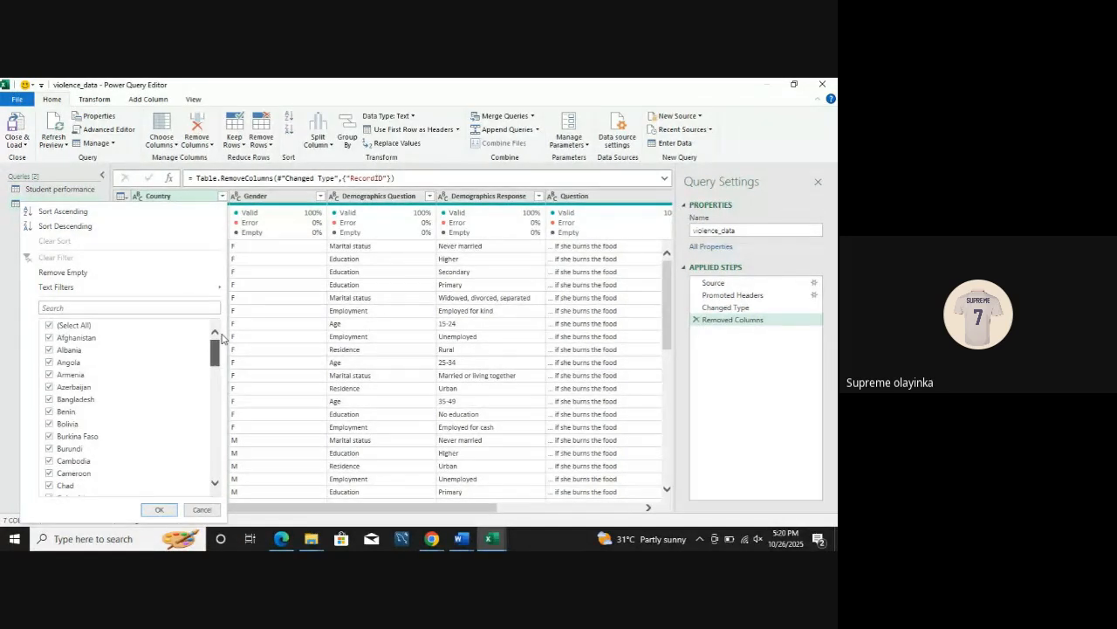
left_click(160, 509)
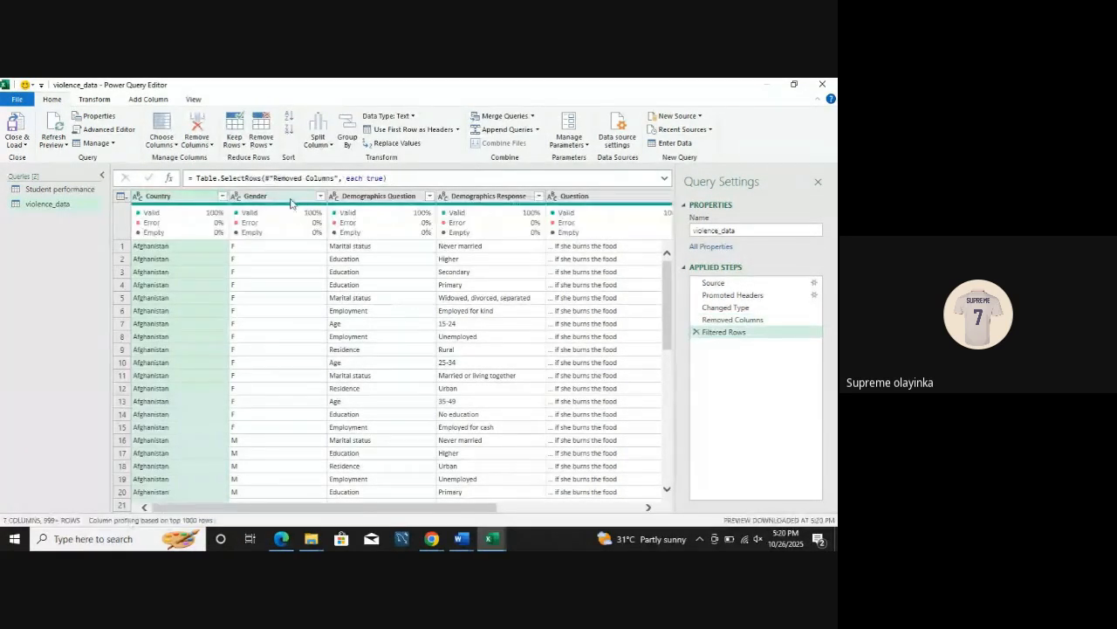
Step: Check the distinct values of the Gender column and replace F with Female
left_click(320, 195)
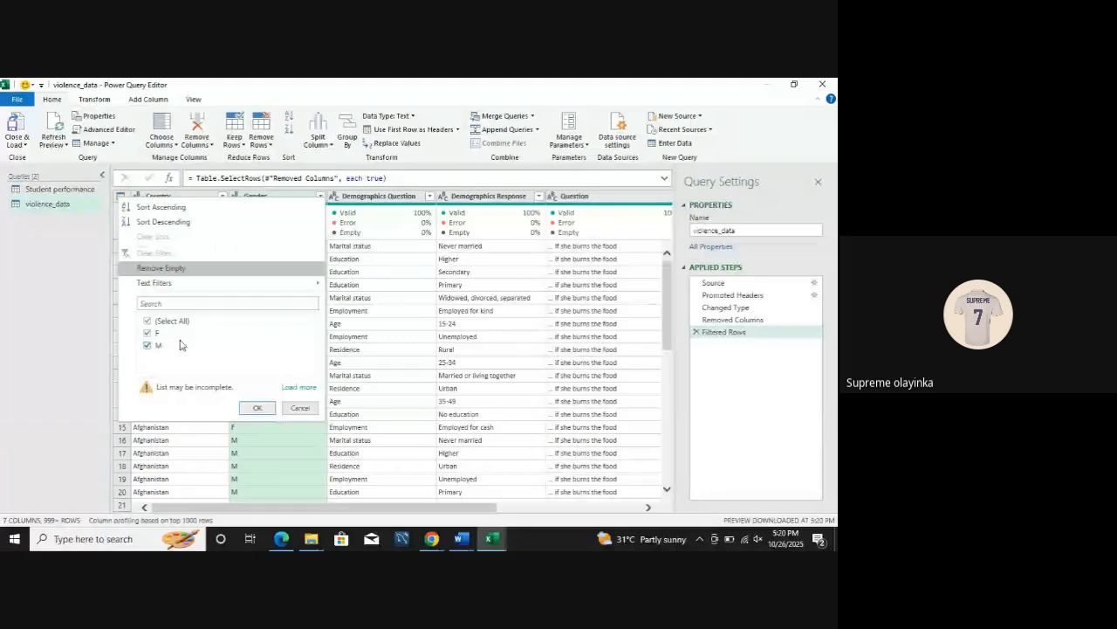
left_click(94, 99)
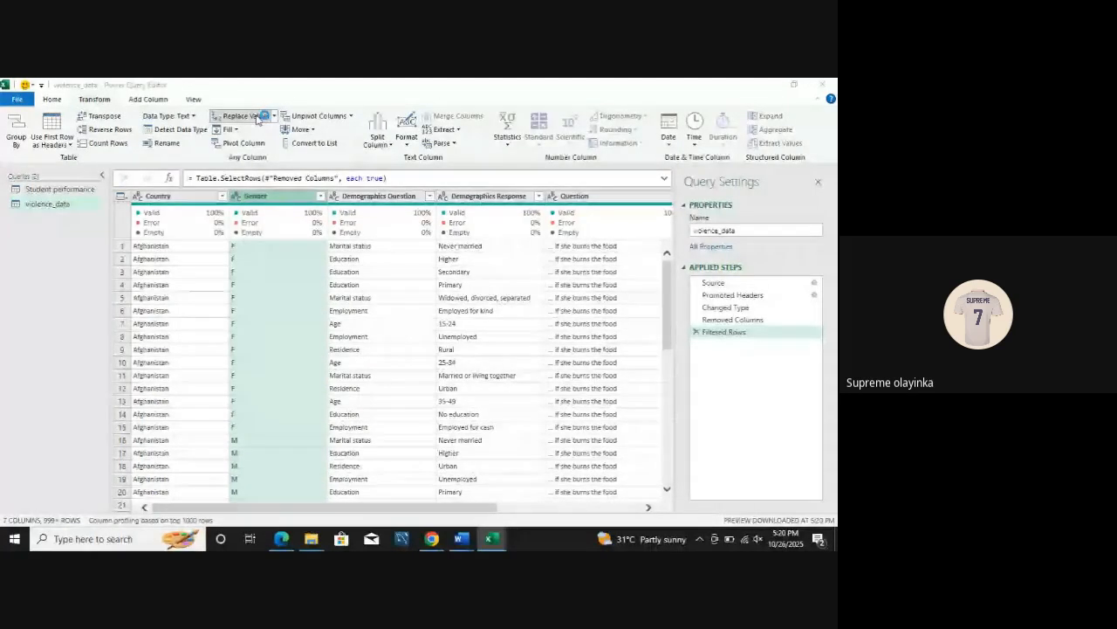
left_click(258, 116)
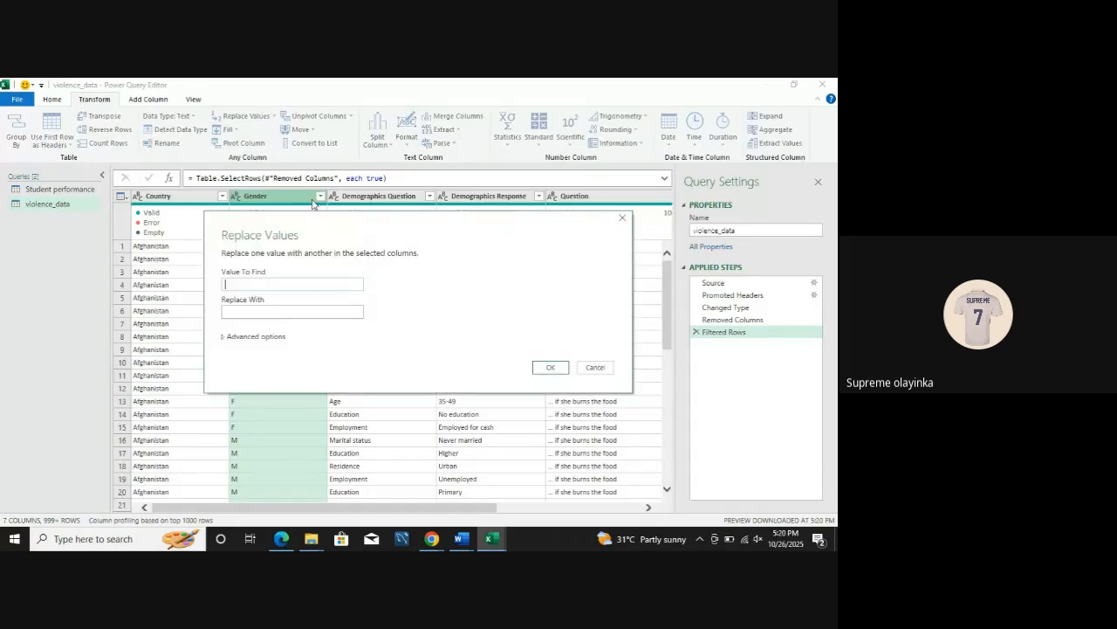
type("F")
left_click(294, 309)
type("Female")
left_click(550, 366)
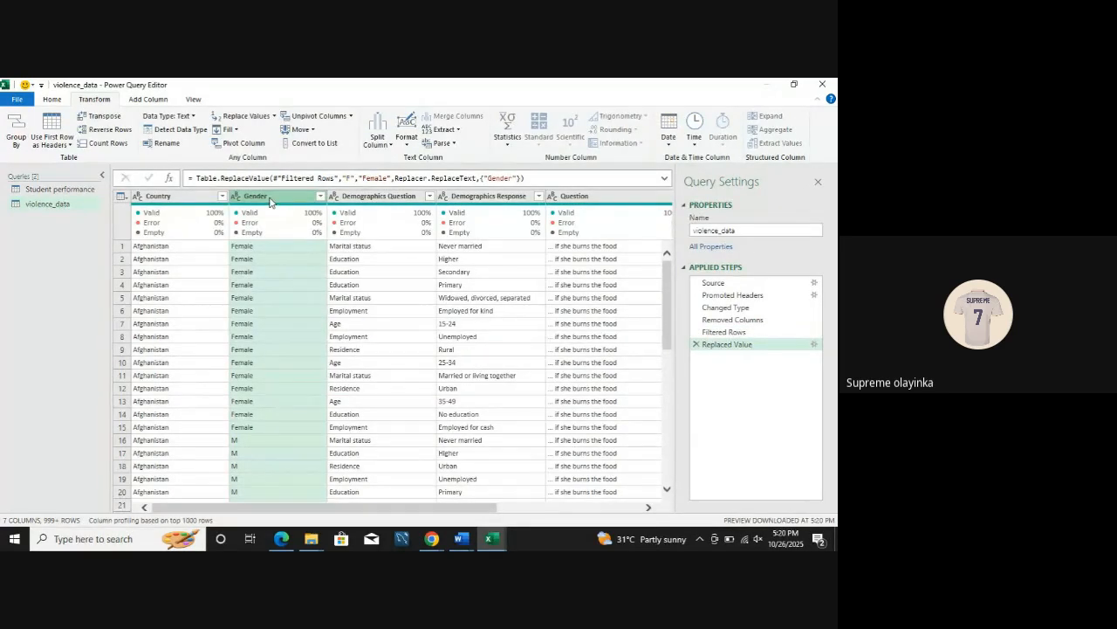
Step: Replace the value M with Male in the Gender column
left_click(246, 115)
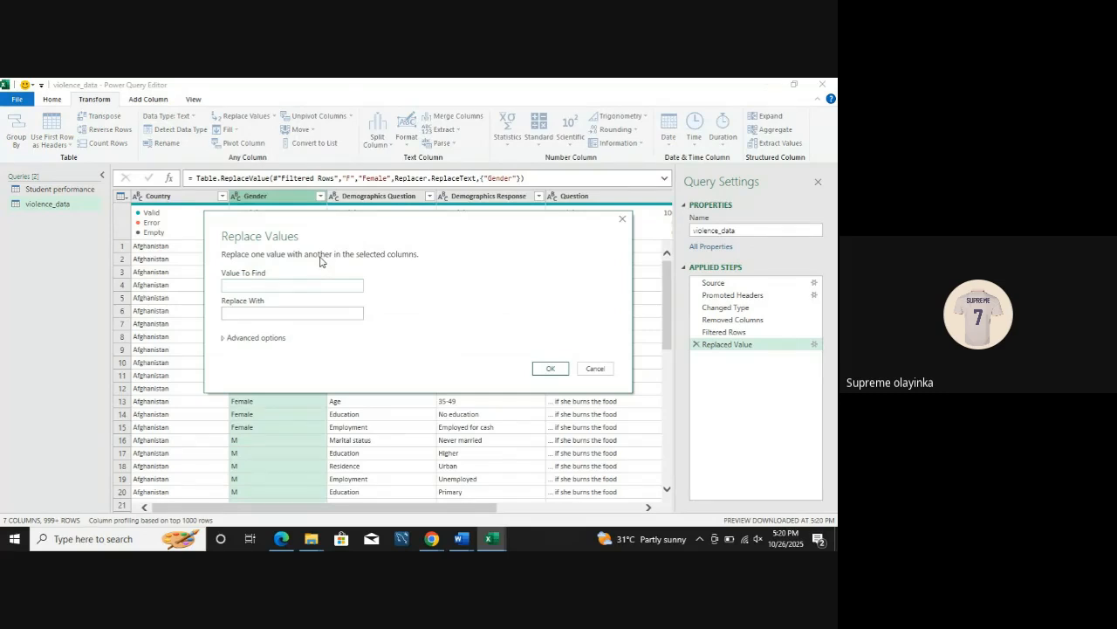
type("Mal")
key("BackSpace")
key("BackSpace")
left_click(306, 307)
type("Male")
left_click(550, 368)
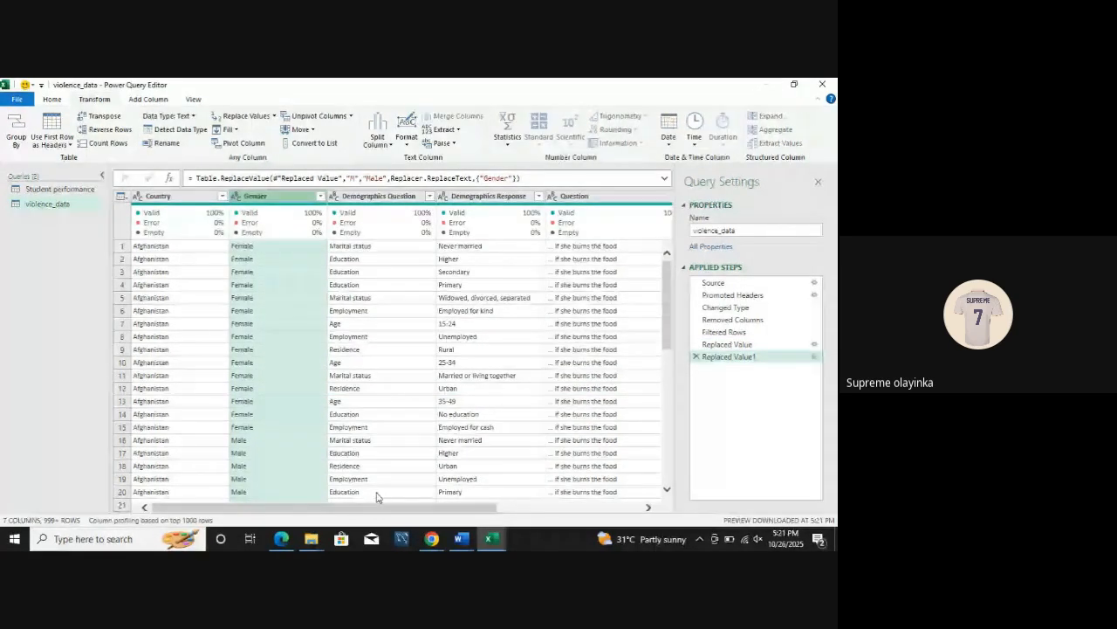
Step: Check the filter values of the Demographics Question, Demographics Response and Question columns for inconsistencies, keeping everything selected
scroll(384, 507, "right", 1)
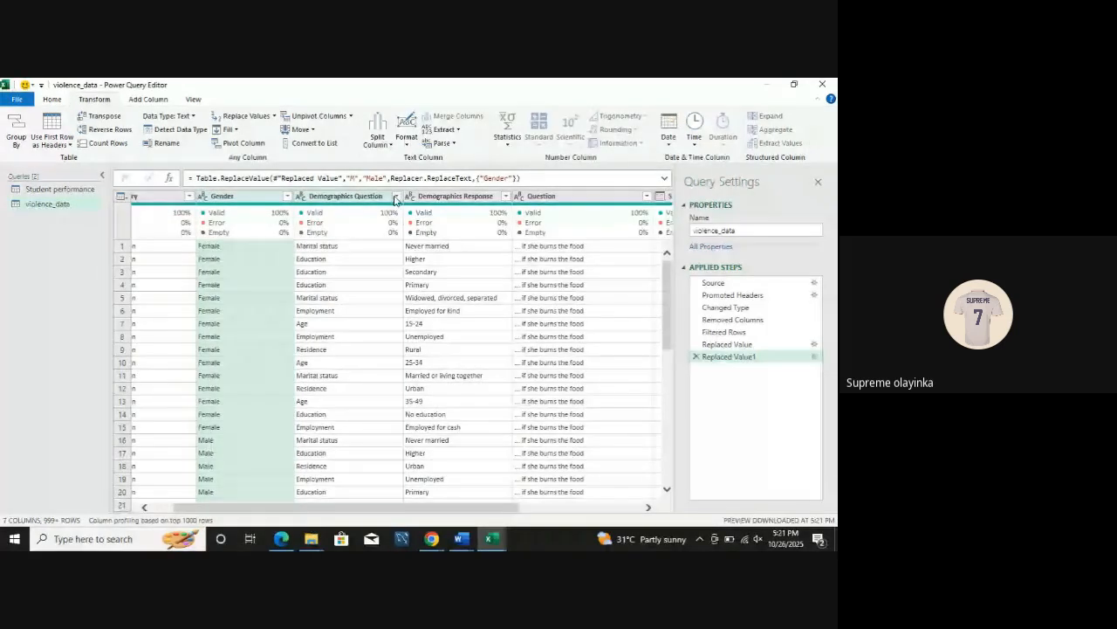
left_click(395, 196)
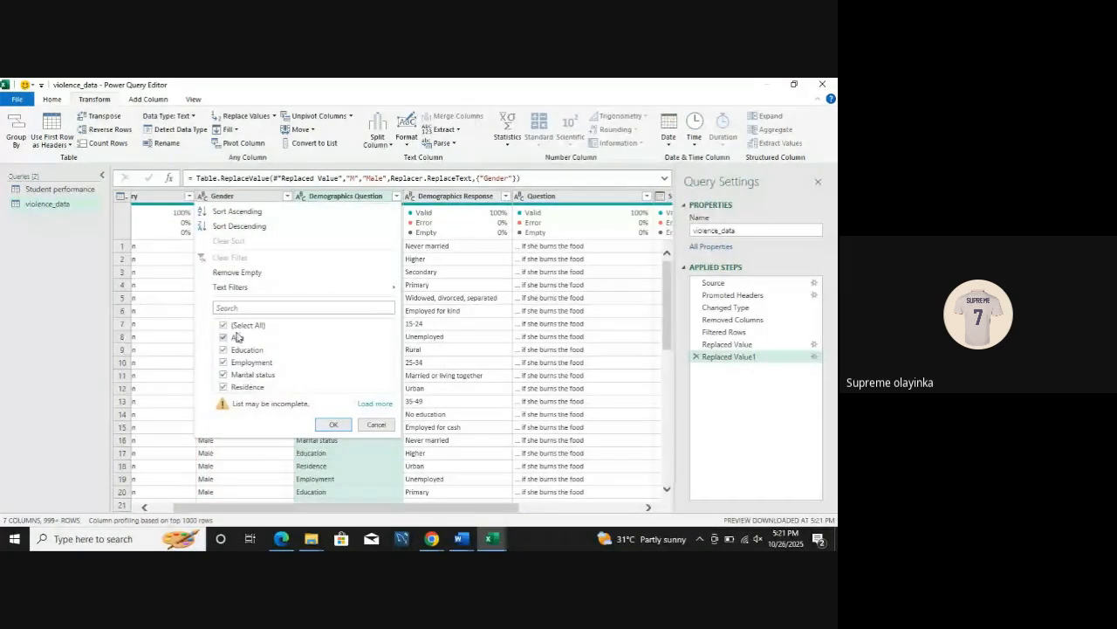
left_click(333, 424)
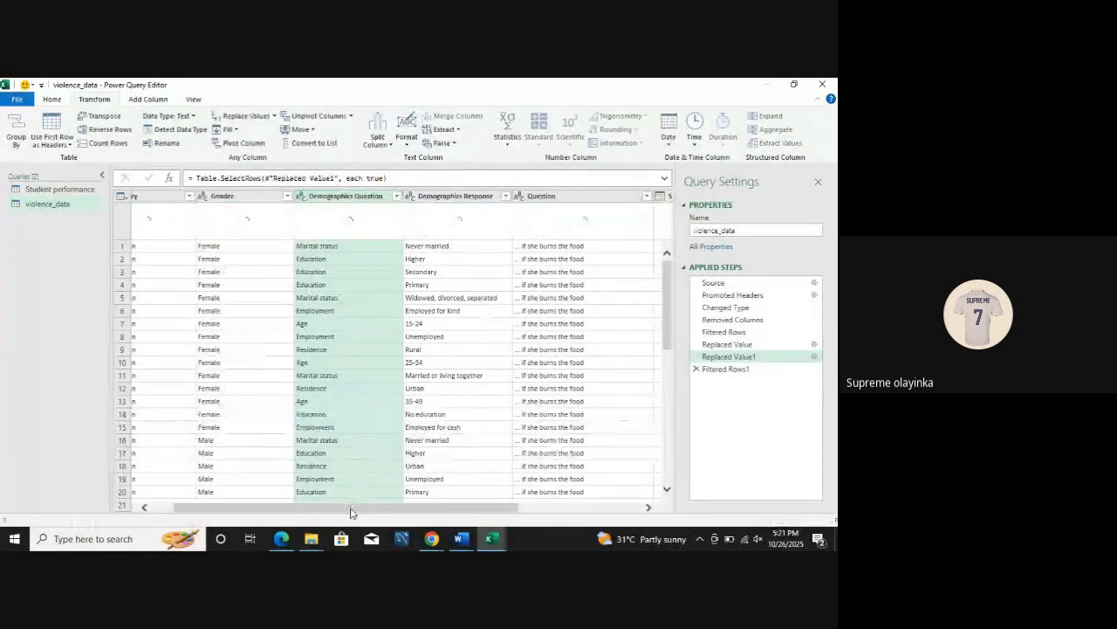
scroll(350, 512, "right", 4)
left_click(357, 197)
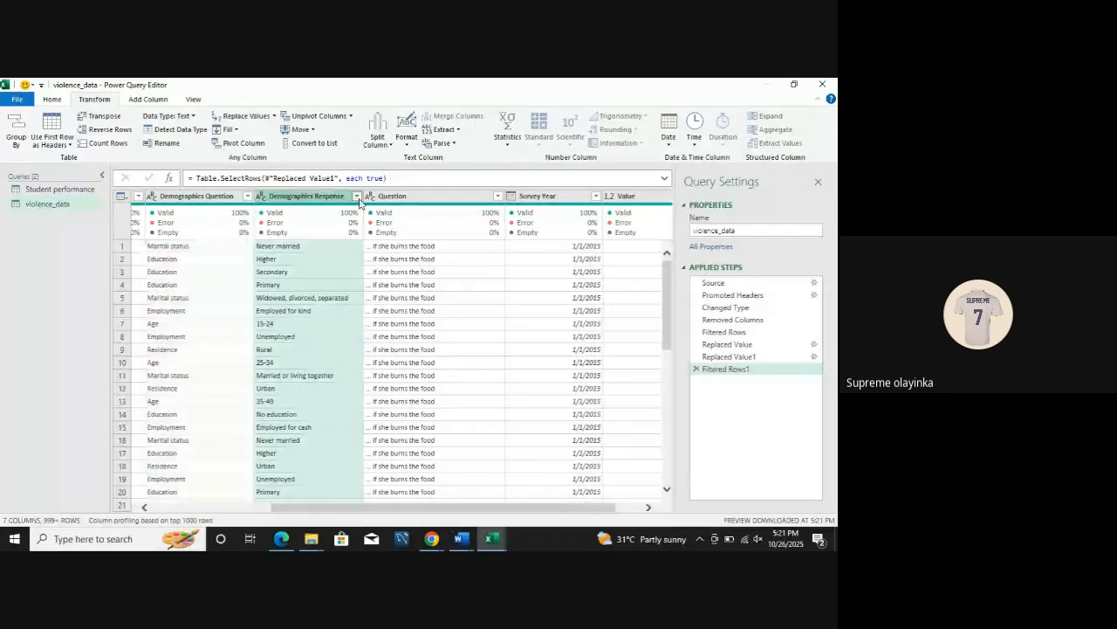
scroll(351, 413, "down", 1)
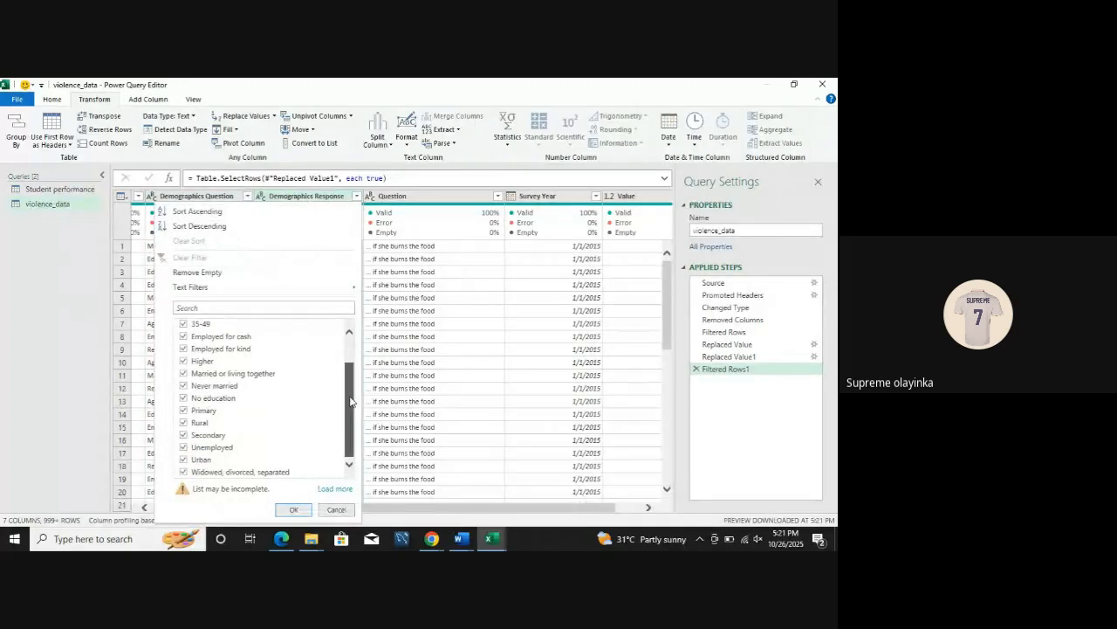
left_click(294, 509)
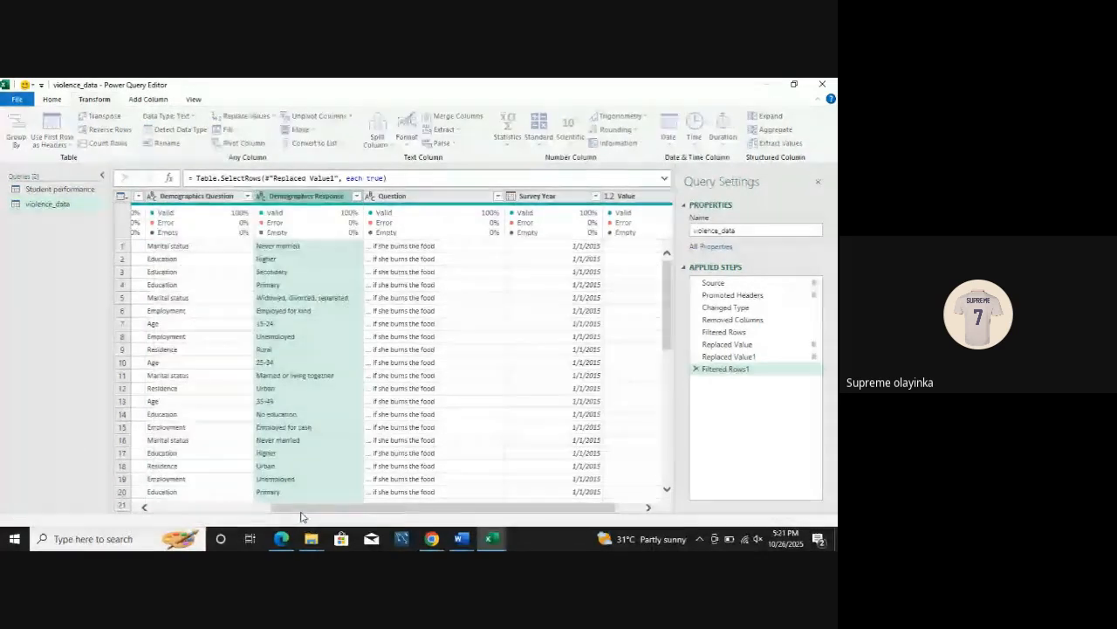
scroll(421, 513, "right", 1)
left_click(462, 196)
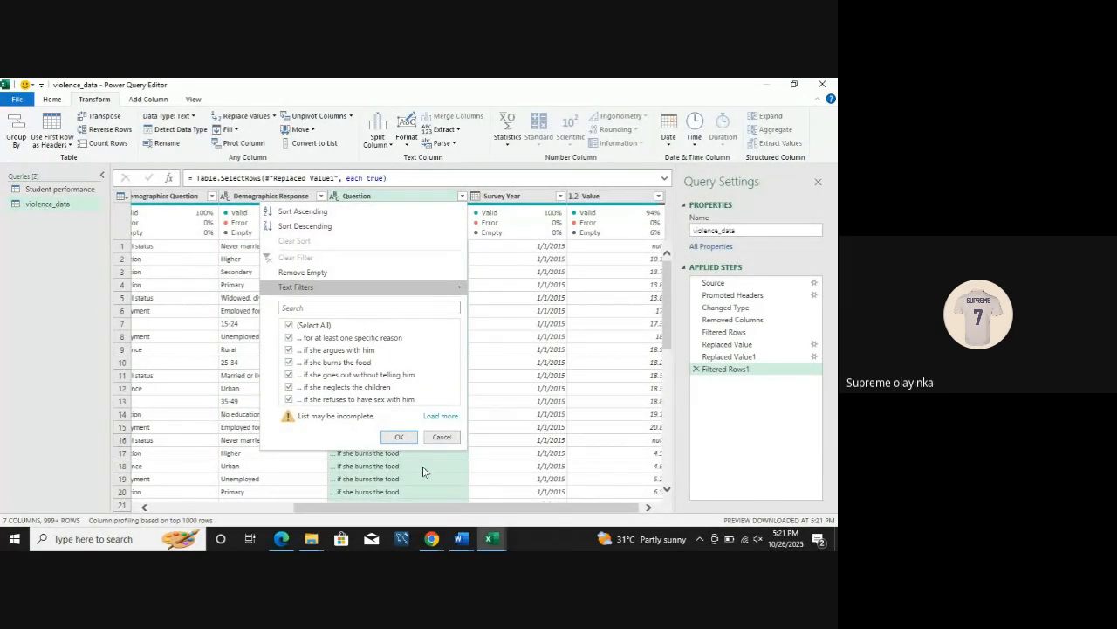
left_click(461, 511)
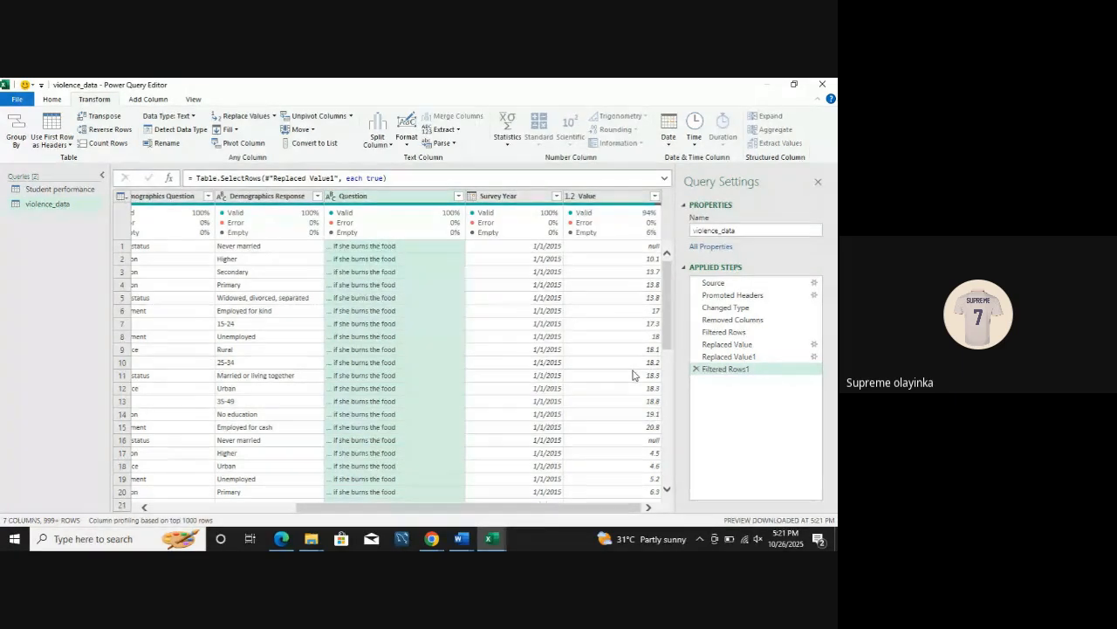
Step: Look through the data type options for the Survey Year column without changing its type
mouse_move(531, 227)
left_click(472, 197)
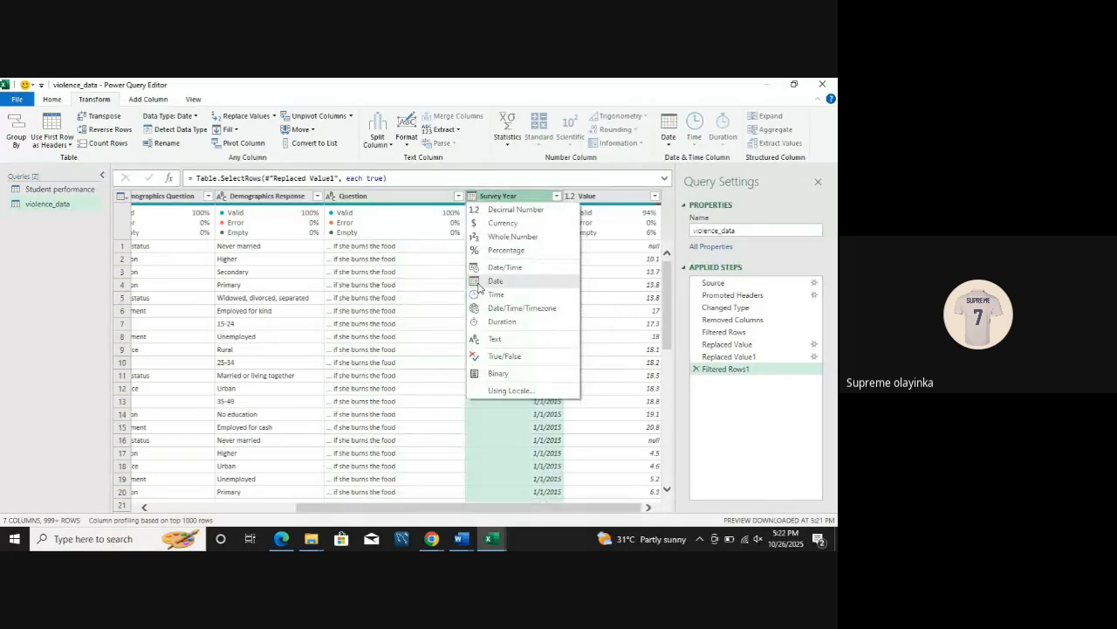
left_click(452, 297)
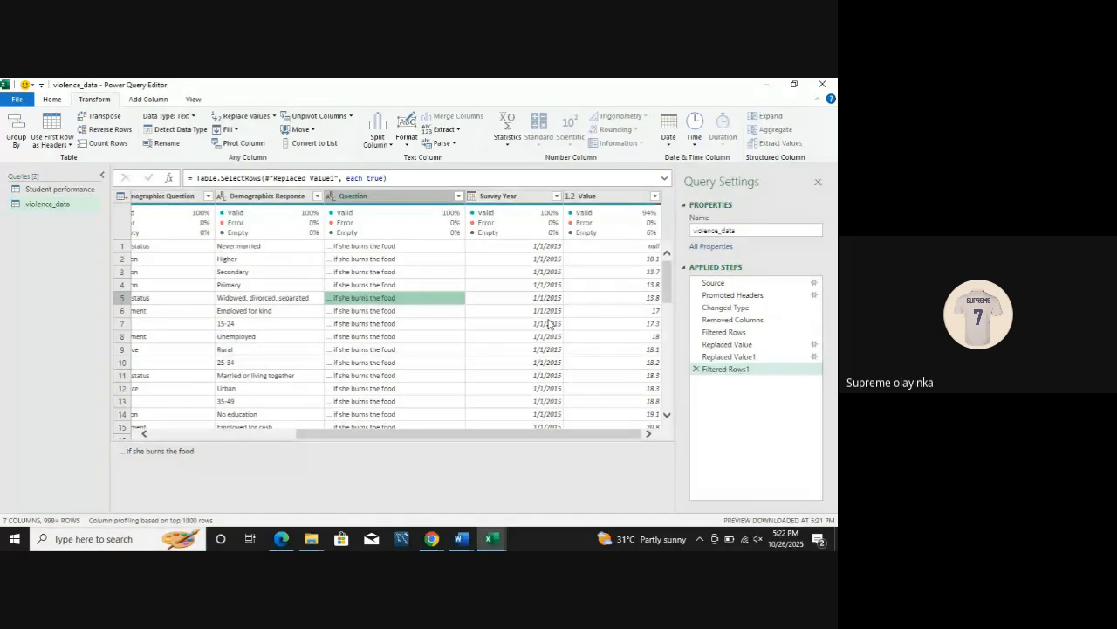
Step: Split the Survey Year column by the custom delimiter / at each occurrence of the delimiter
left_click(524, 196)
left_click(378, 139)
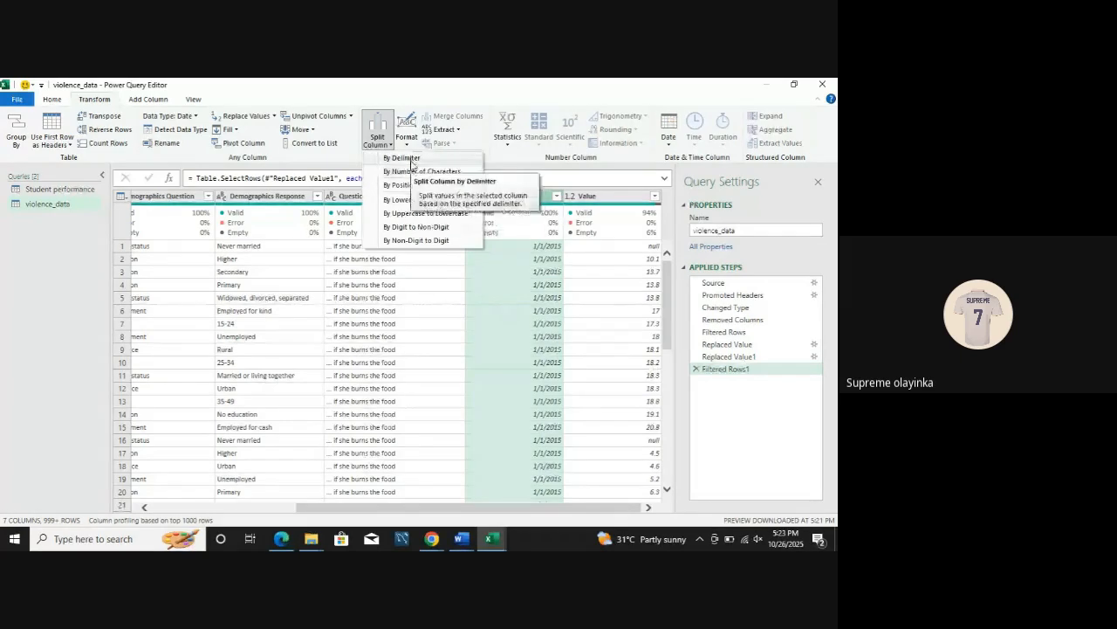
left_click(416, 172)
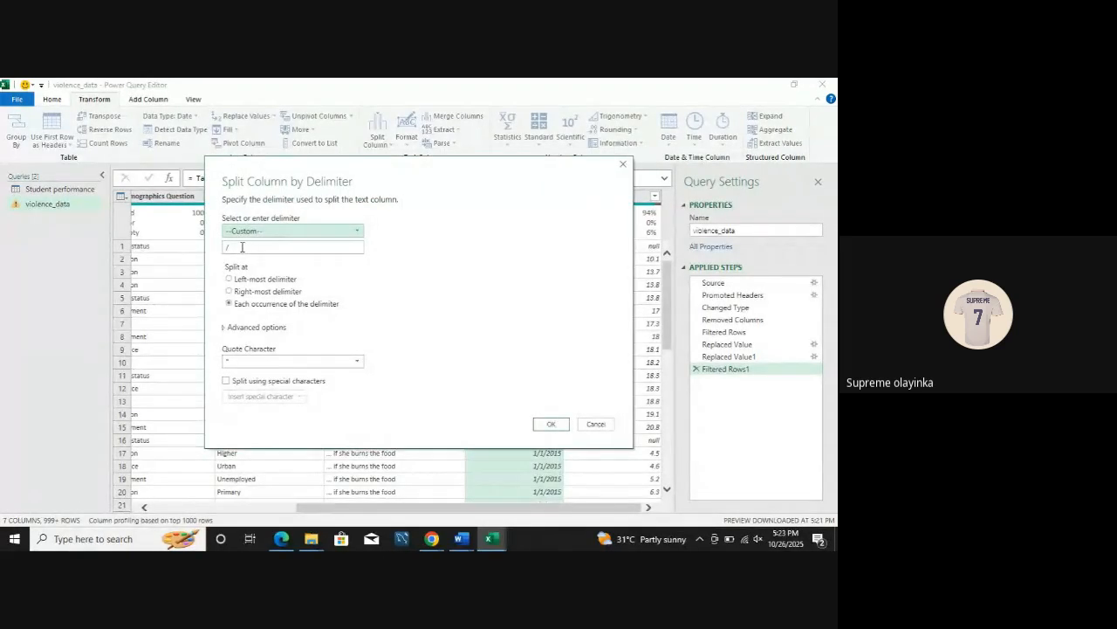
left_click_drag(242, 247, 209, 248)
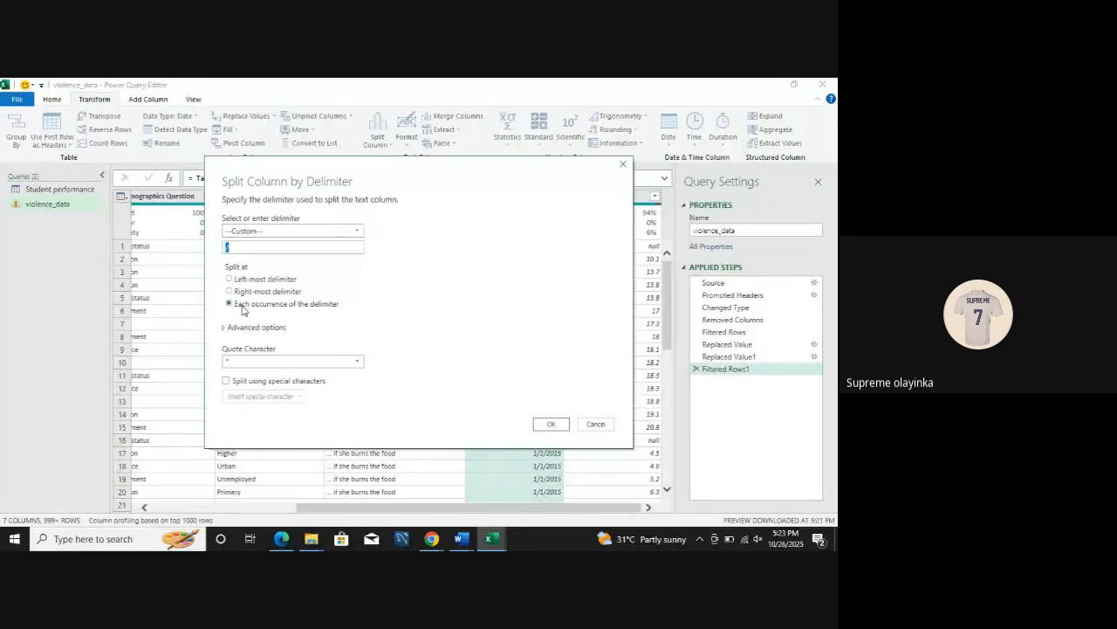
left_click(555, 427)
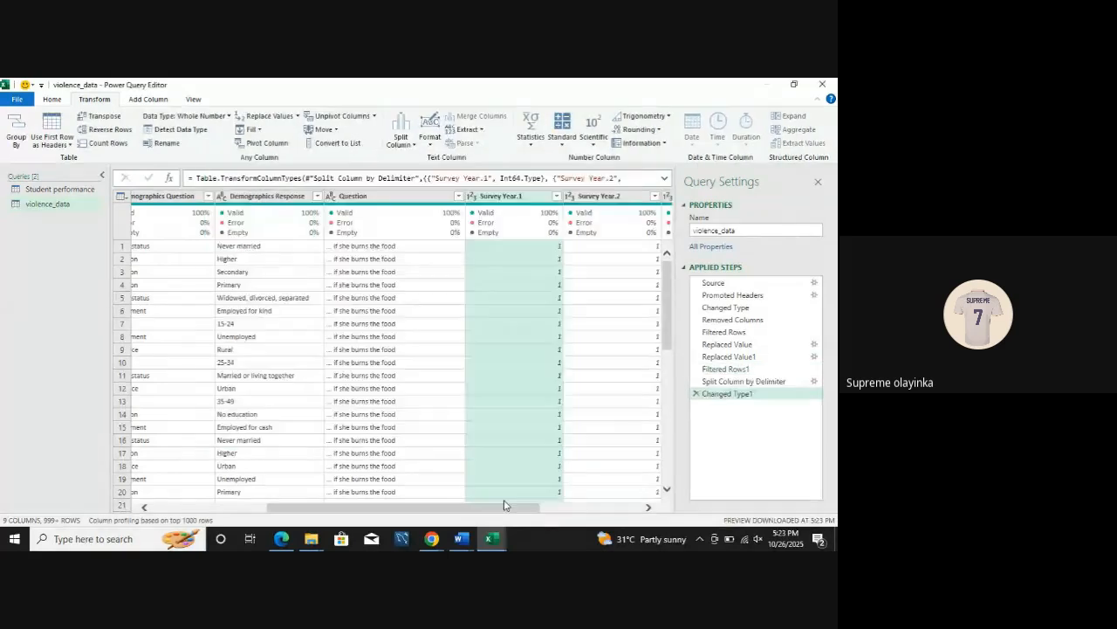
Step: Load the full filter lists of the Survey Year.1 and Survey Year.2 columns to check their values, keeping everything selected
scroll(504, 506, "right", 2)
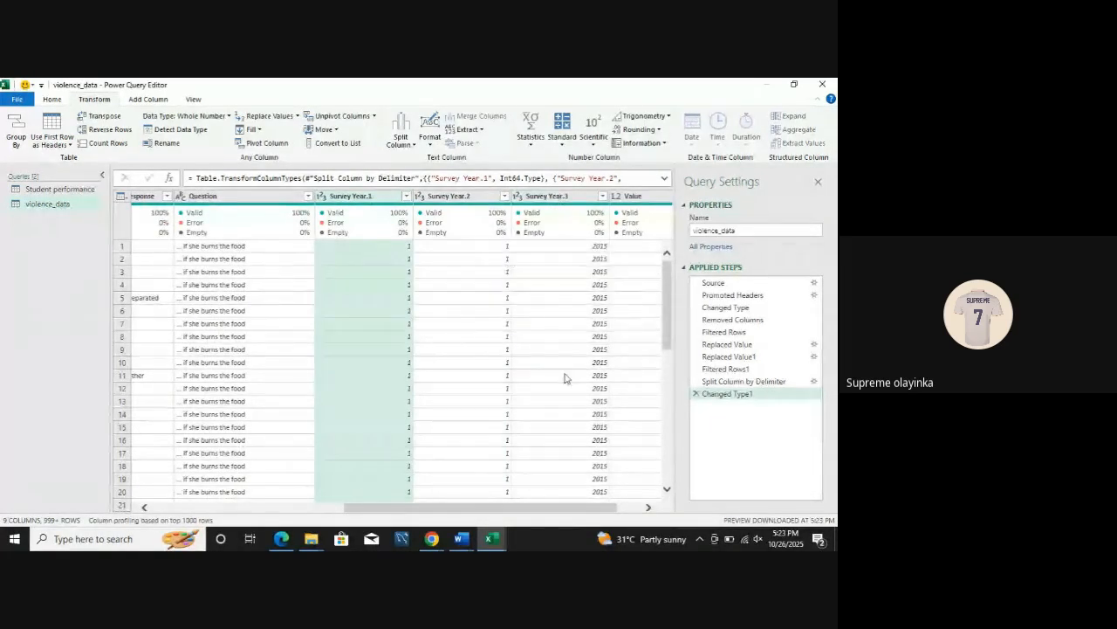
left_click(406, 196)
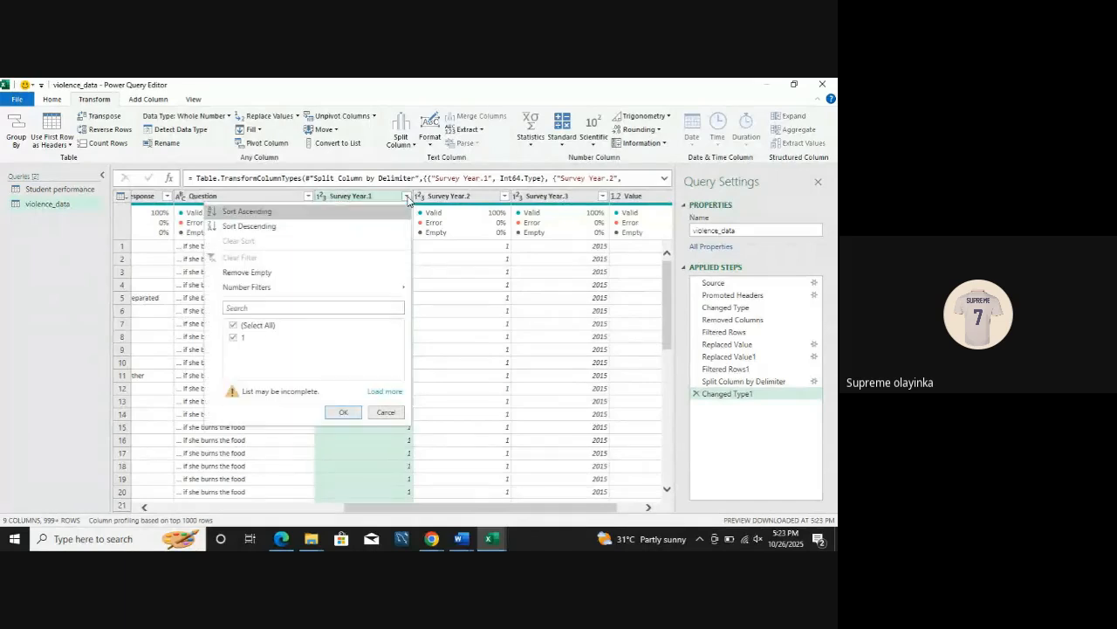
left_click(382, 393)
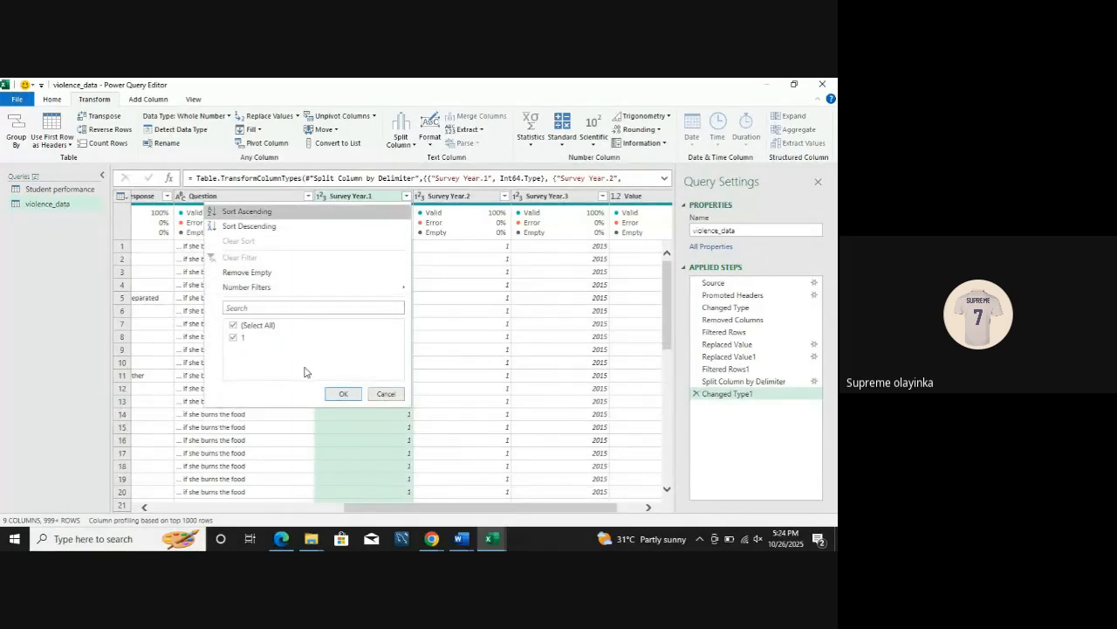
left_click(343, 394)
left_click(505, 196)
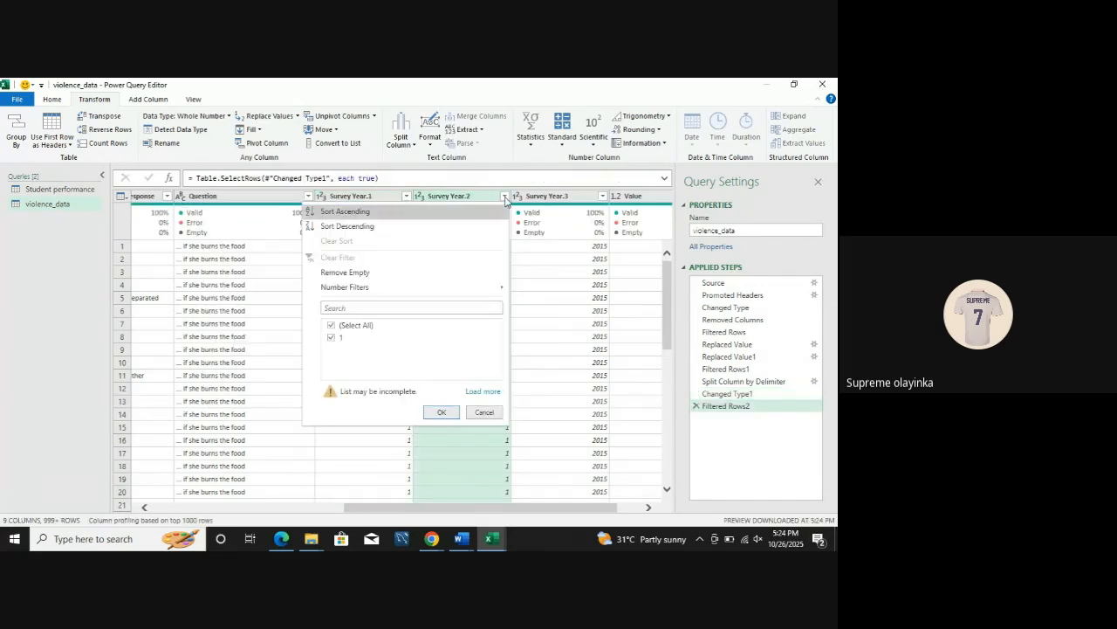
left_click(482, 391)
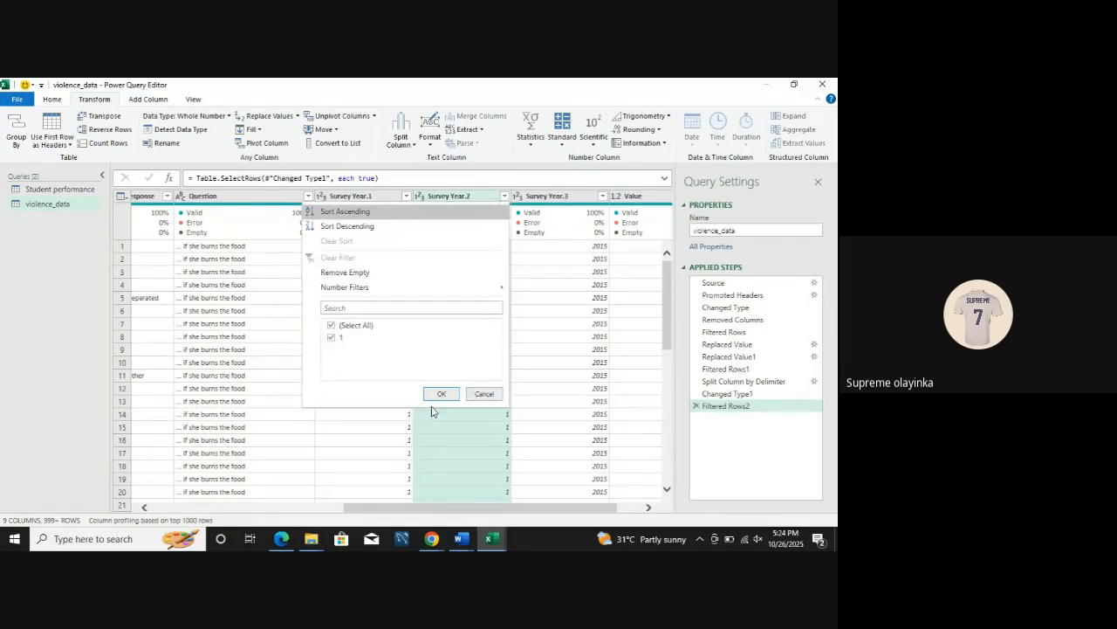
left_click(442, 395)
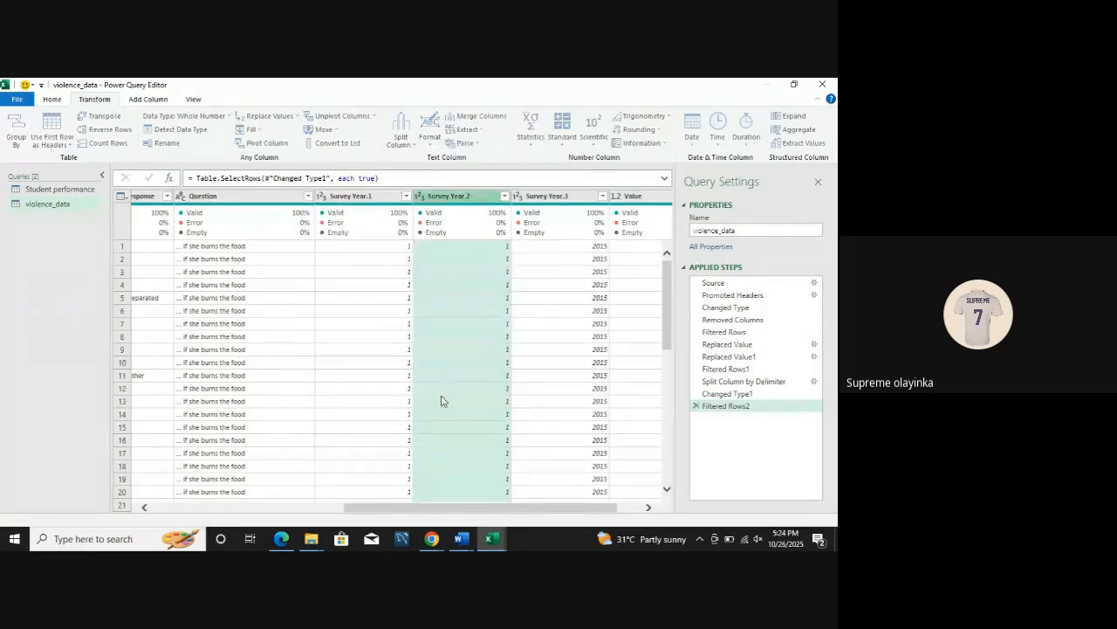
Step: Rename the Survey Year.1, Survey Year.2 and Survey Year.3 columns to Day, Month and Year
double_click(382, 197)
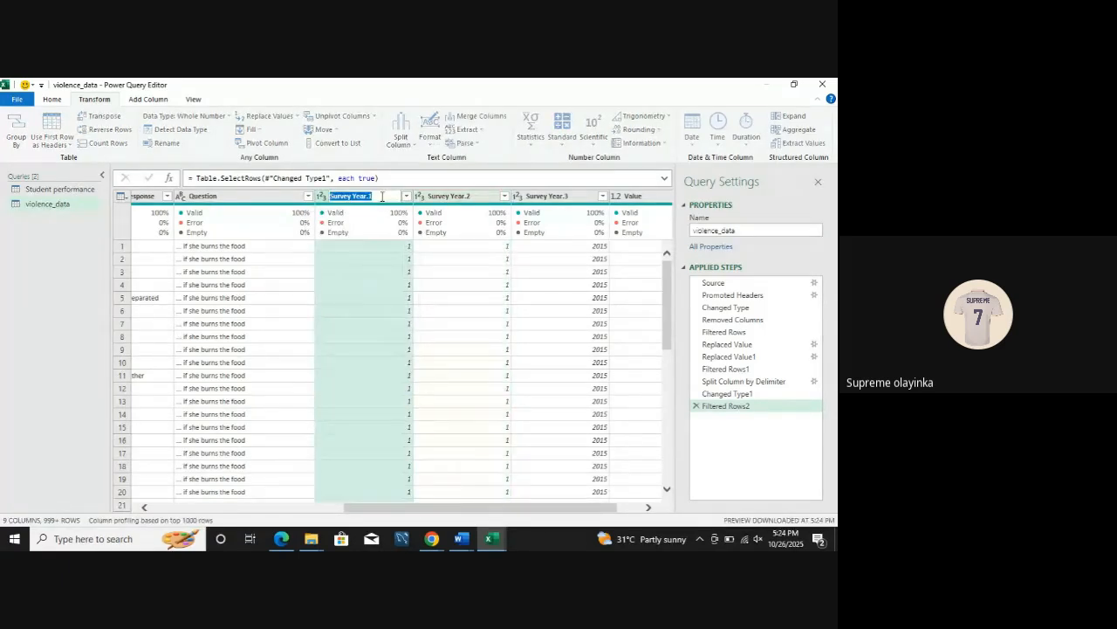
type("Day")
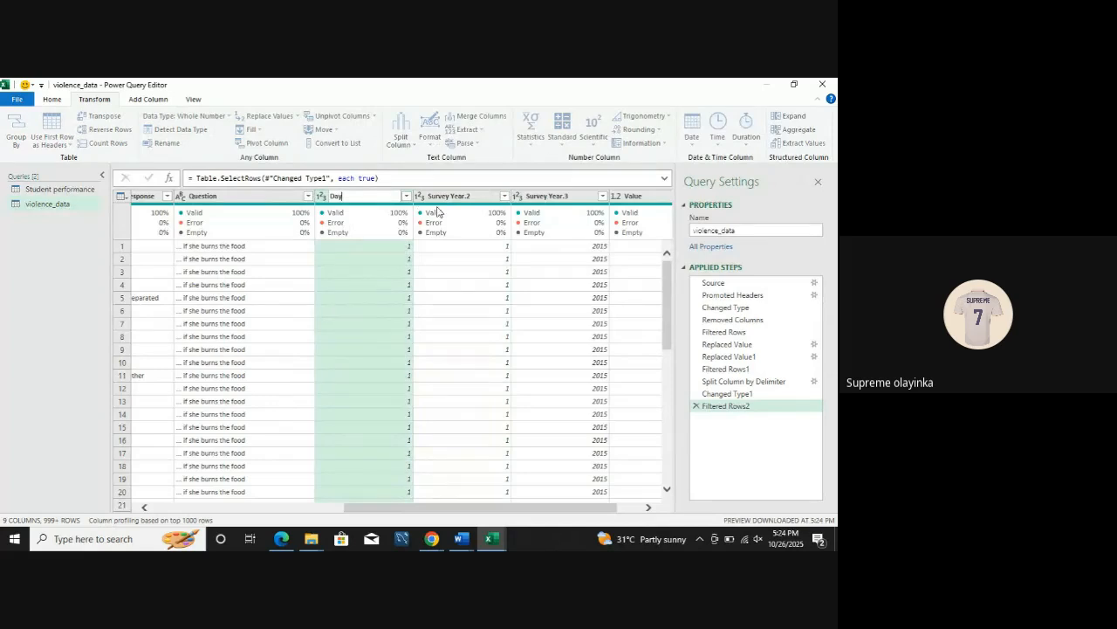
key("Return")
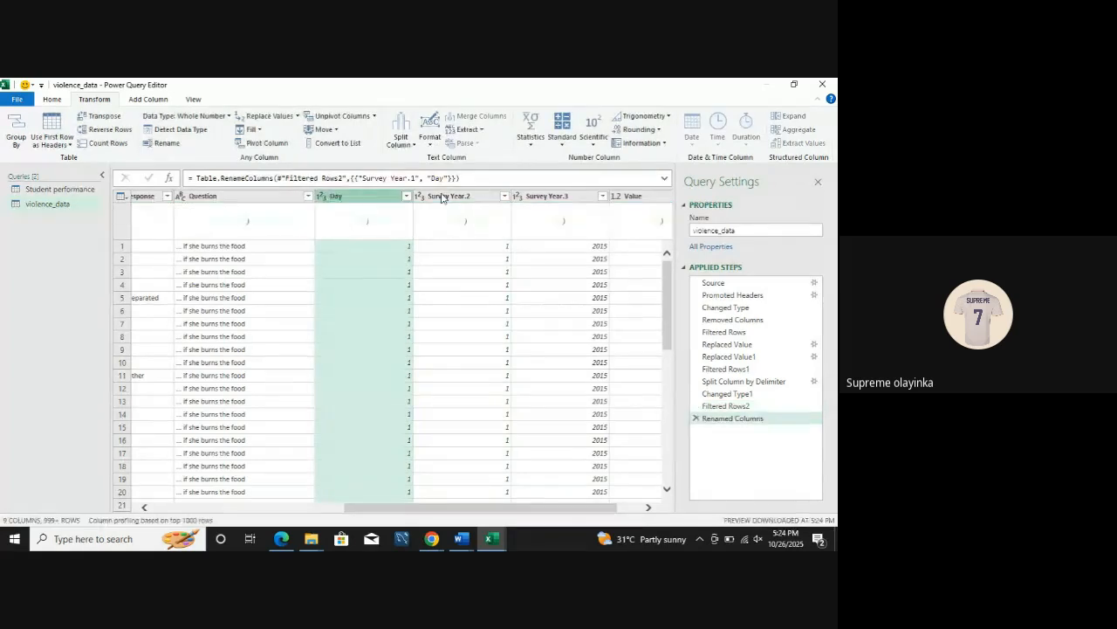
double_click(448, 198)
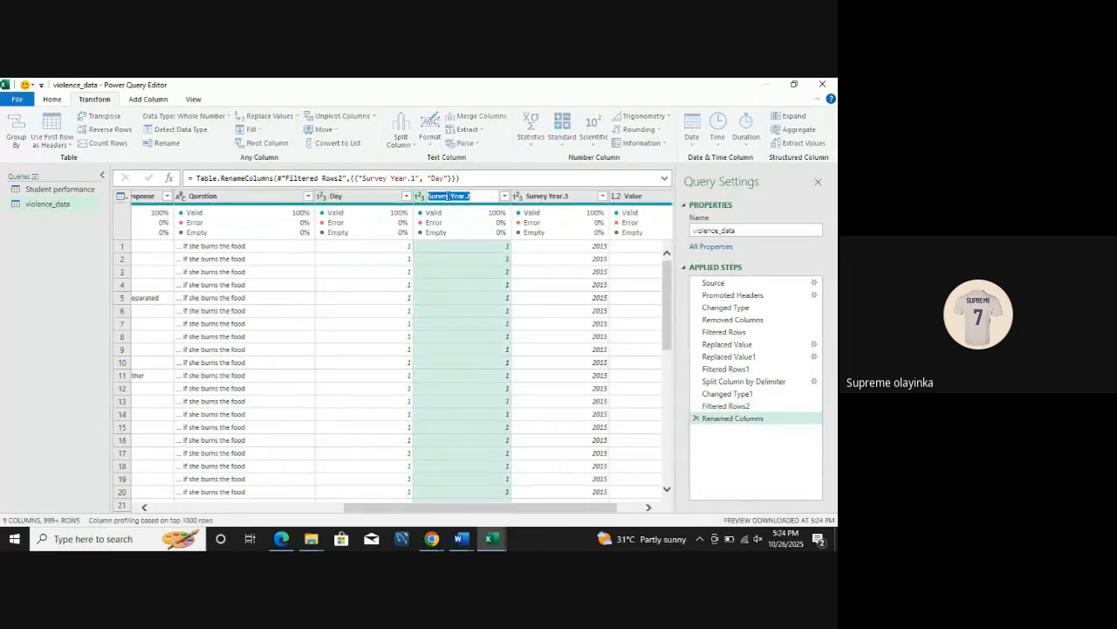
type("Mo")
left_click(547, 197)
double_click(547, 197)
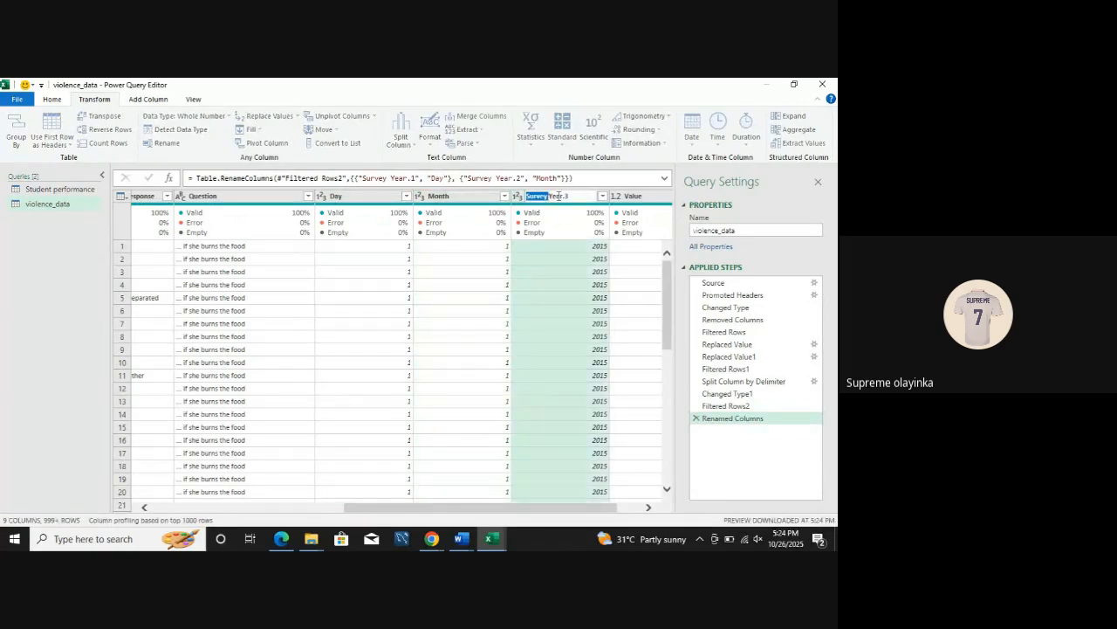
left_click_drag(559, 197, 559, 196)
type("Year")
key("Return")
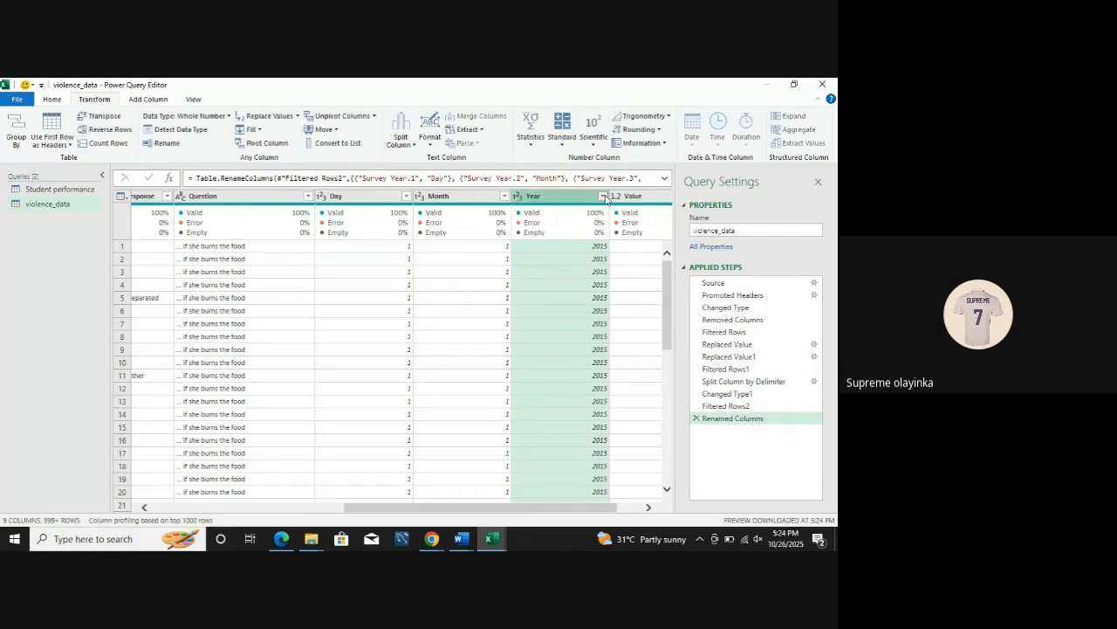
Step: Load the full filter list of the Year column to check its values, keeping everything selected
left_click(604, 196)
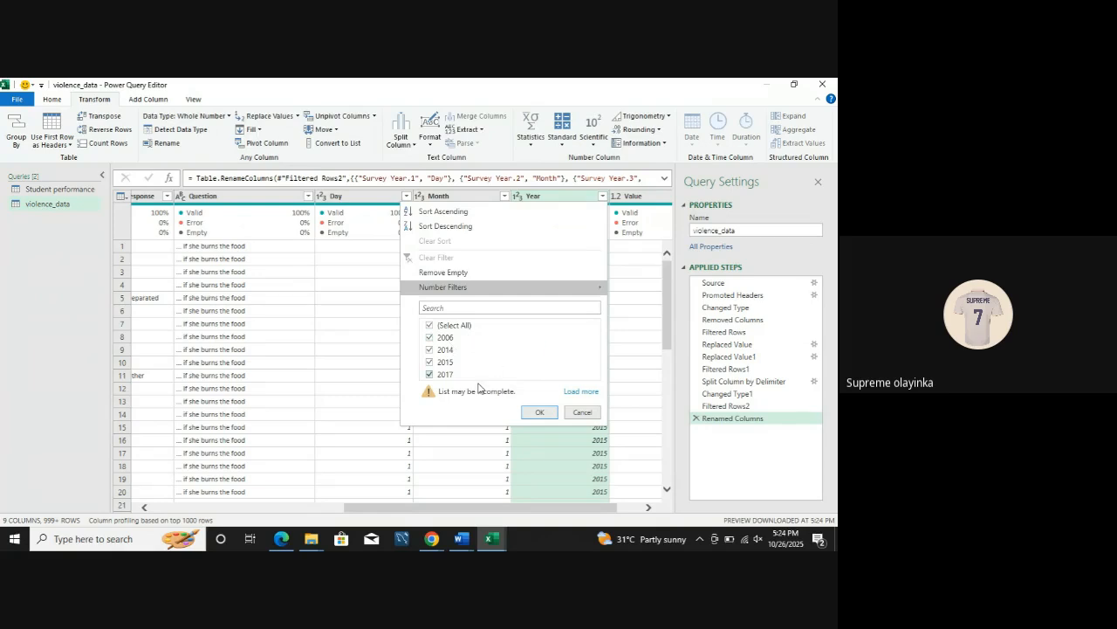
left_click(580, 392)
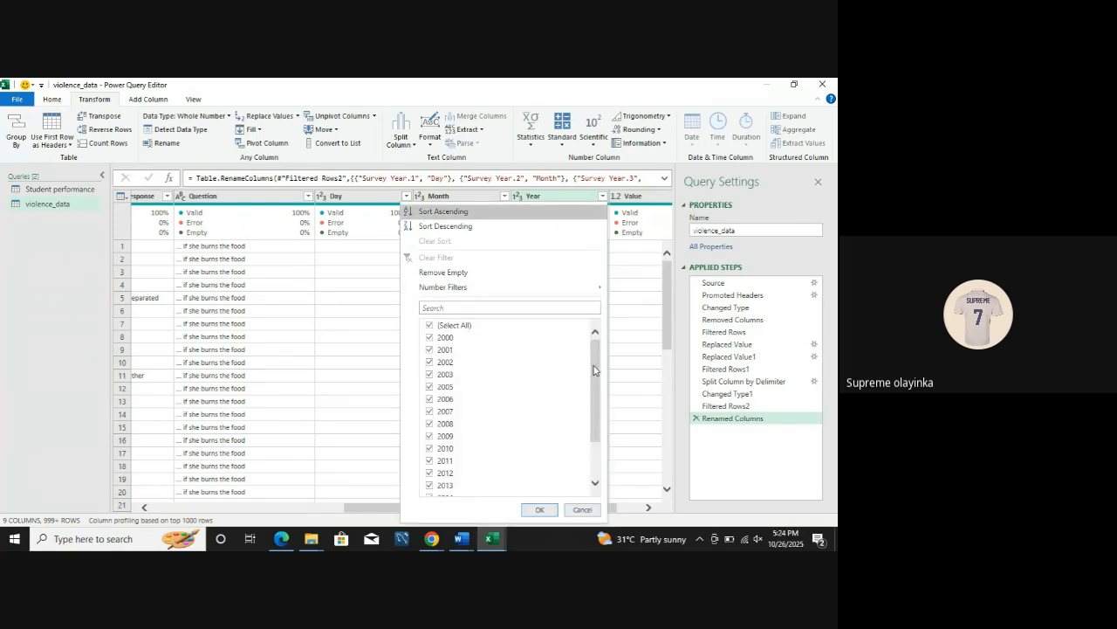
left_click_drag(599, 411, 595, 451)
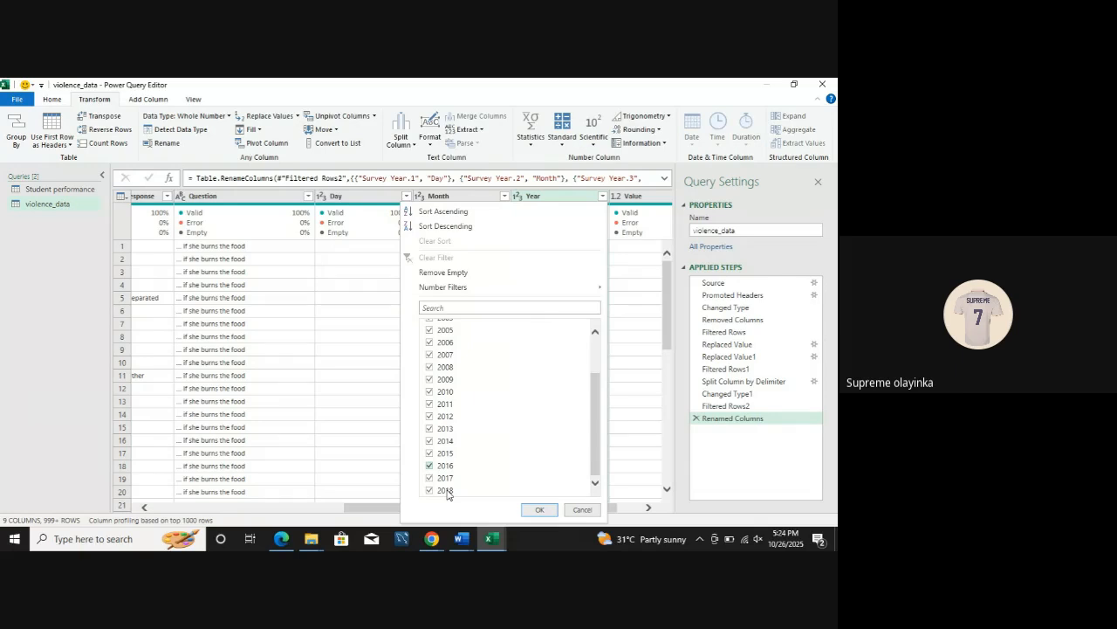
left_click(540, 509)
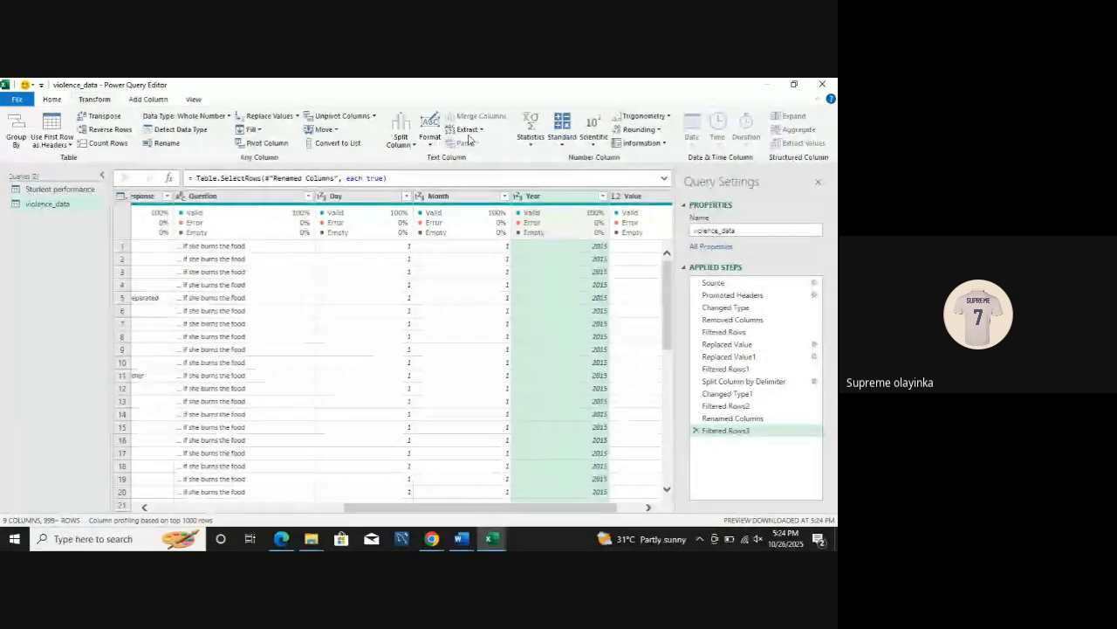
Step: Merge the Day, Month and Year columns with the custom separator - into a column named Date
left_click(363, 197)
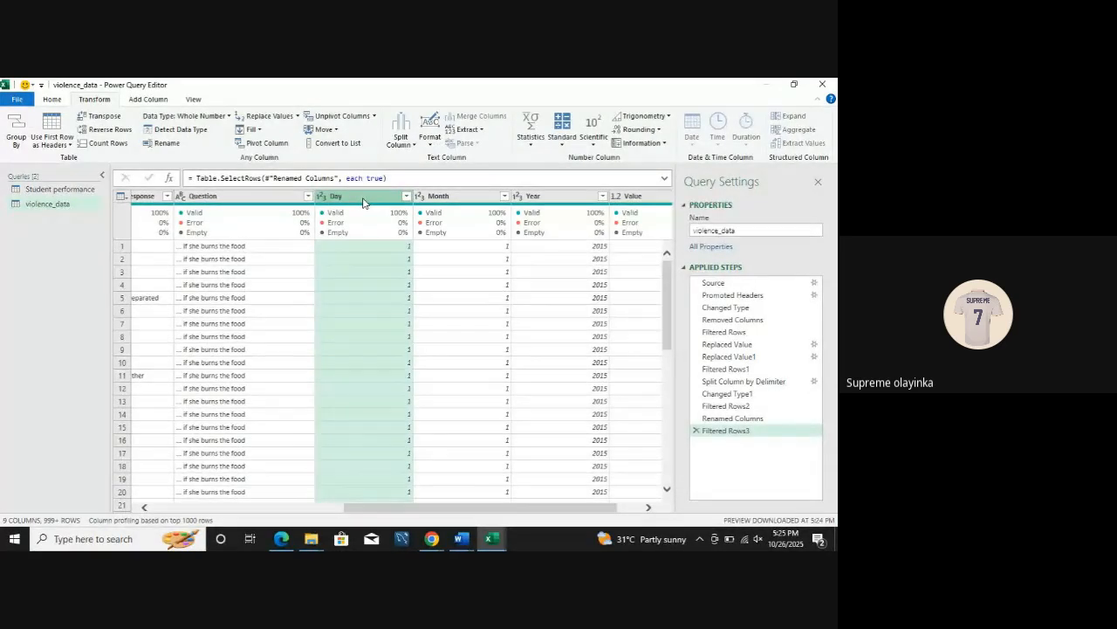
left_click(445, 196, "ctrl")
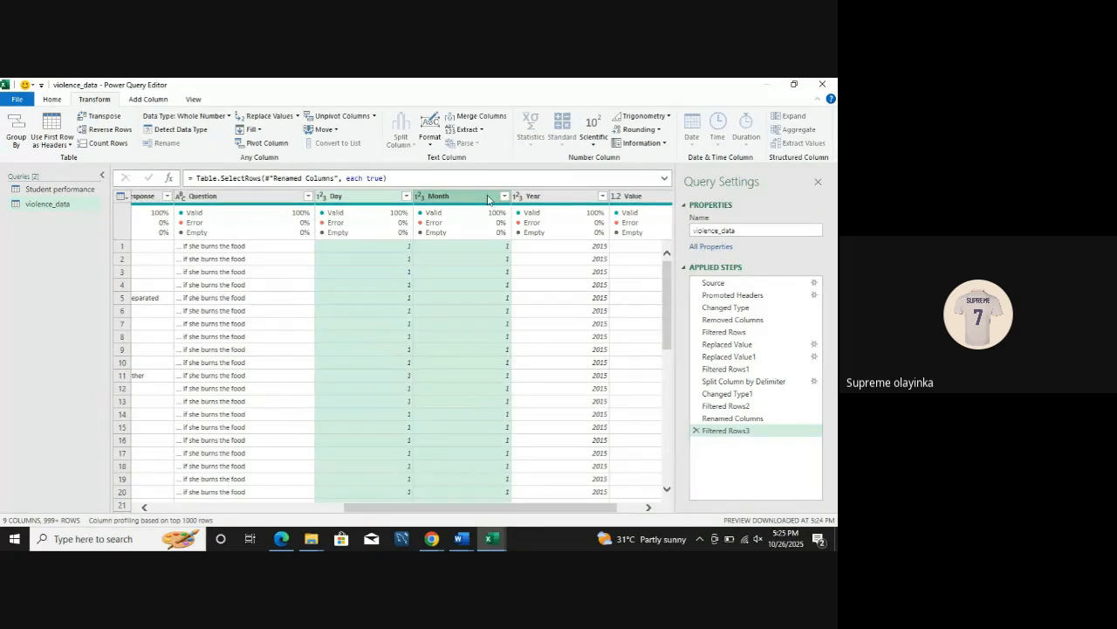
left_click(532, 197, "ctrl")
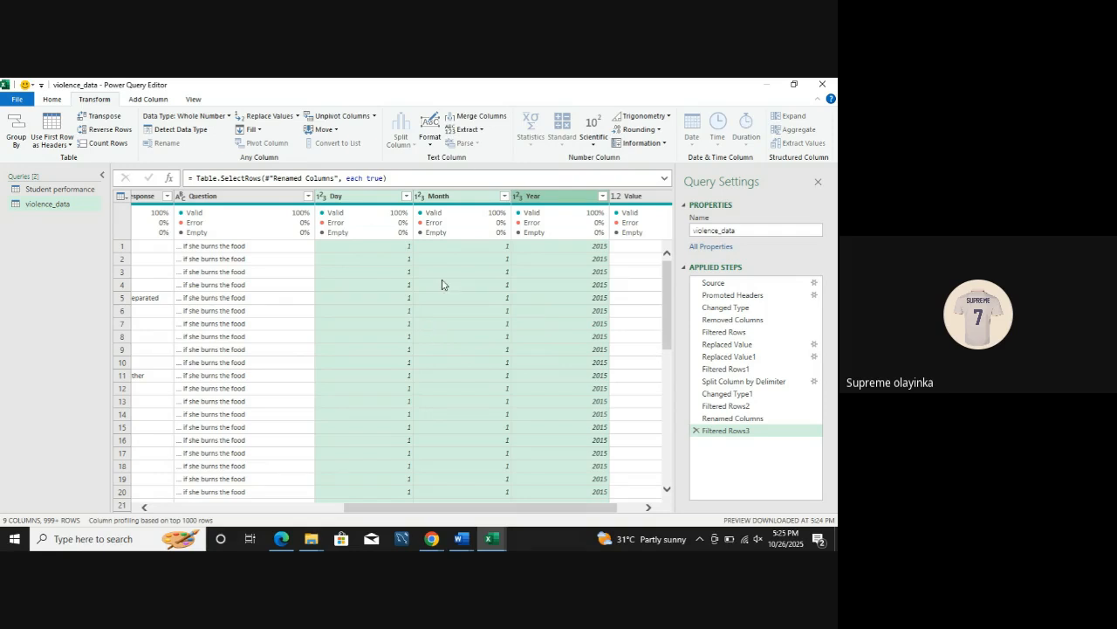
left_click(470, 119)
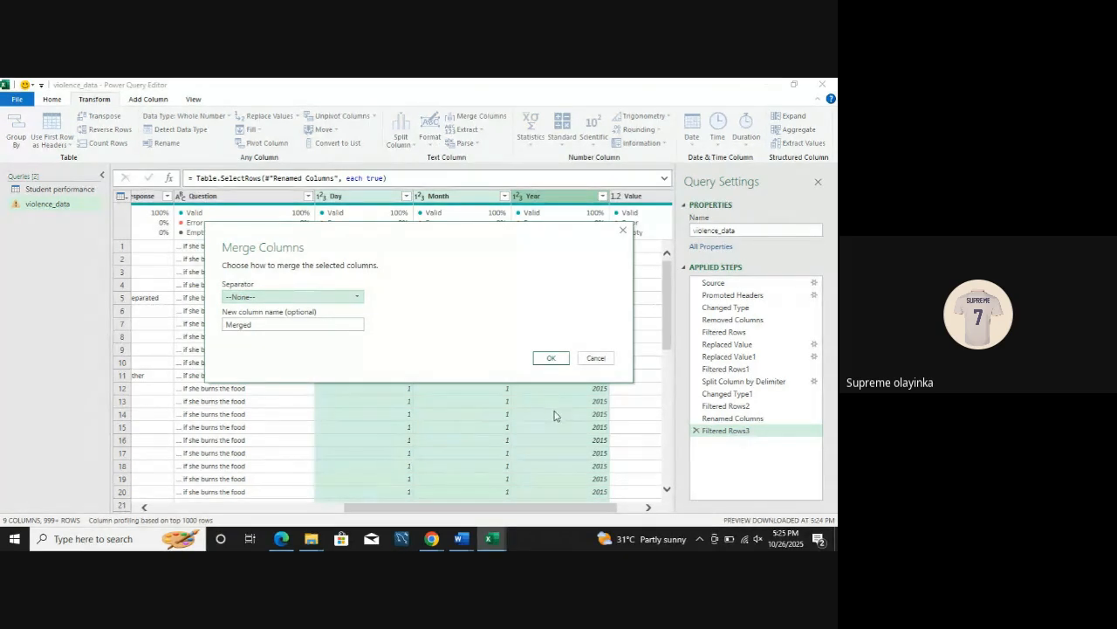
left_click(318, 297)
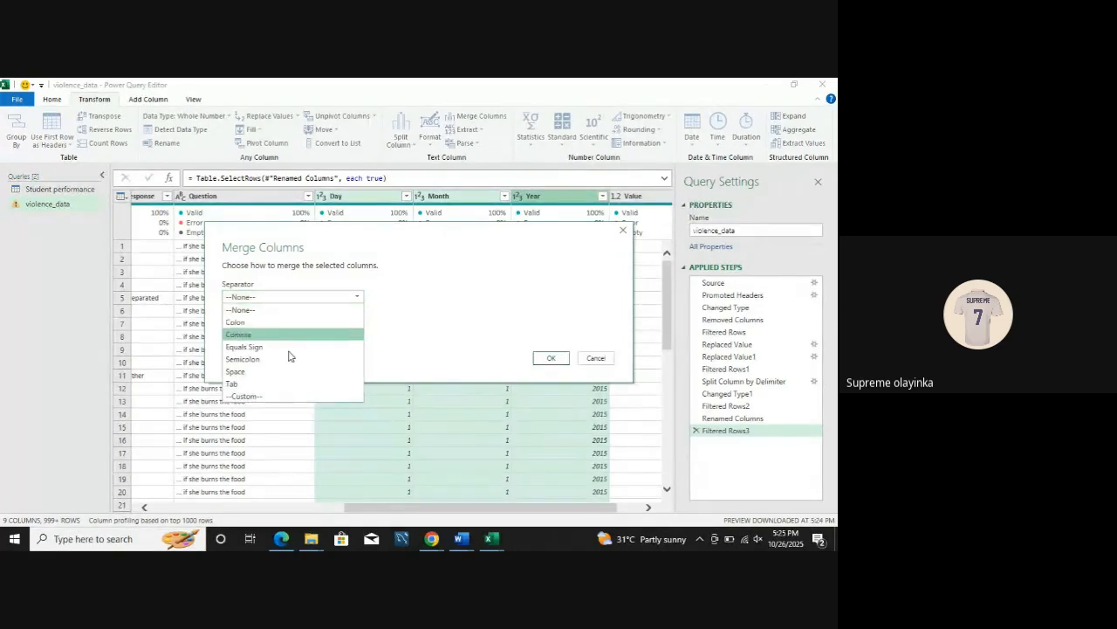
left_click(262, 396)
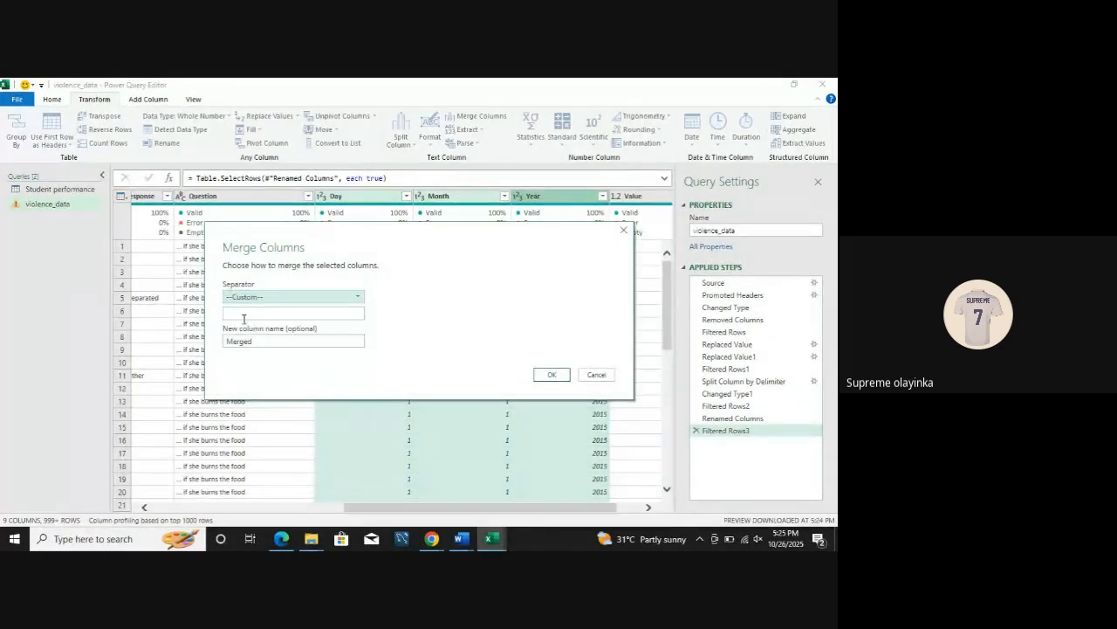
left_click(244, 317)
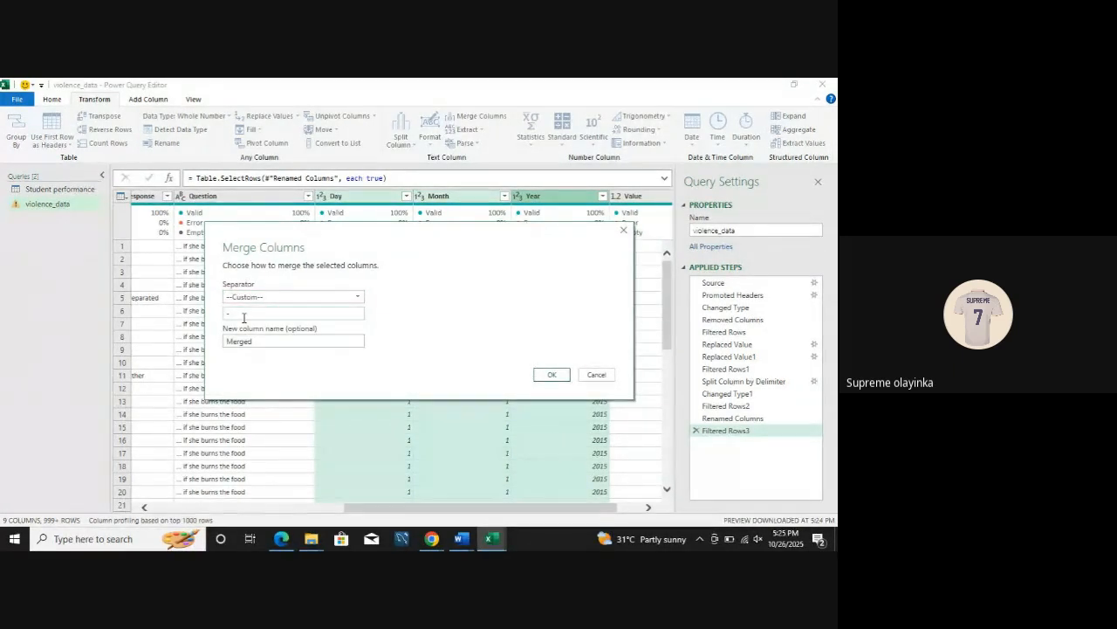
left_click_drag(253, 342, 224, 346)
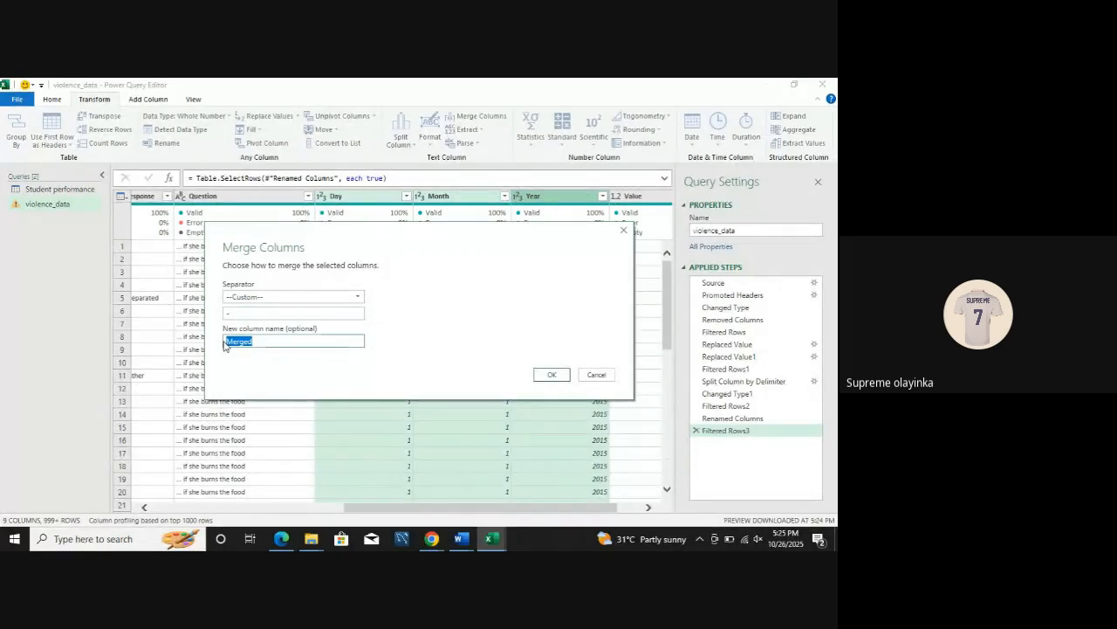
type("Date")
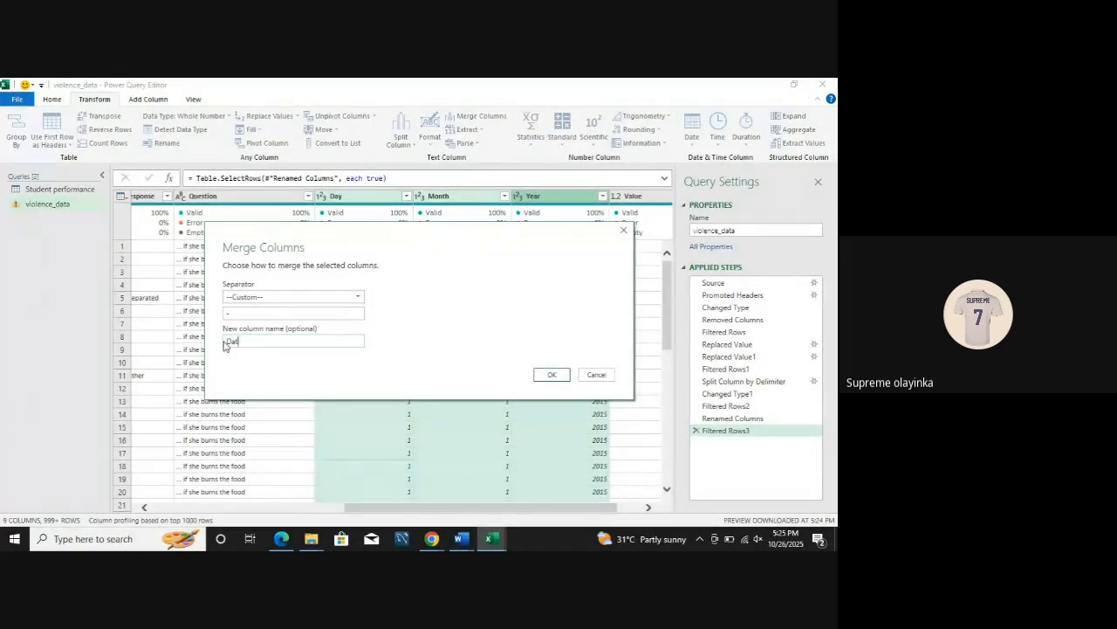
left_click(550, 377)
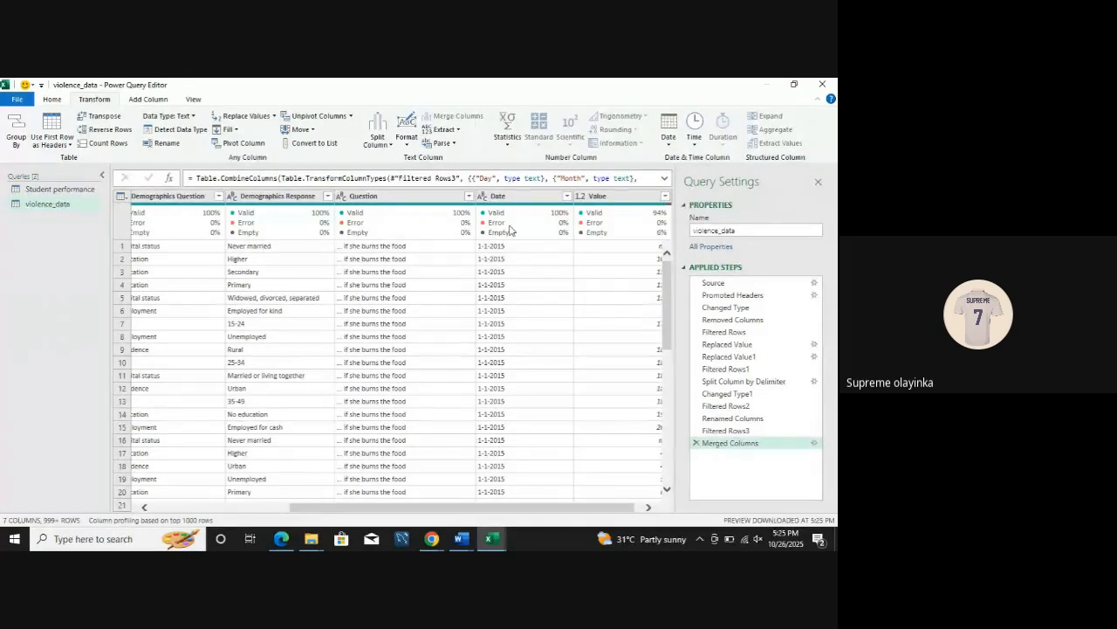
Step: Close the query editor and load violence_data as a table in a new worksheet, dismissing the query preview
mouse_move(512, 228)
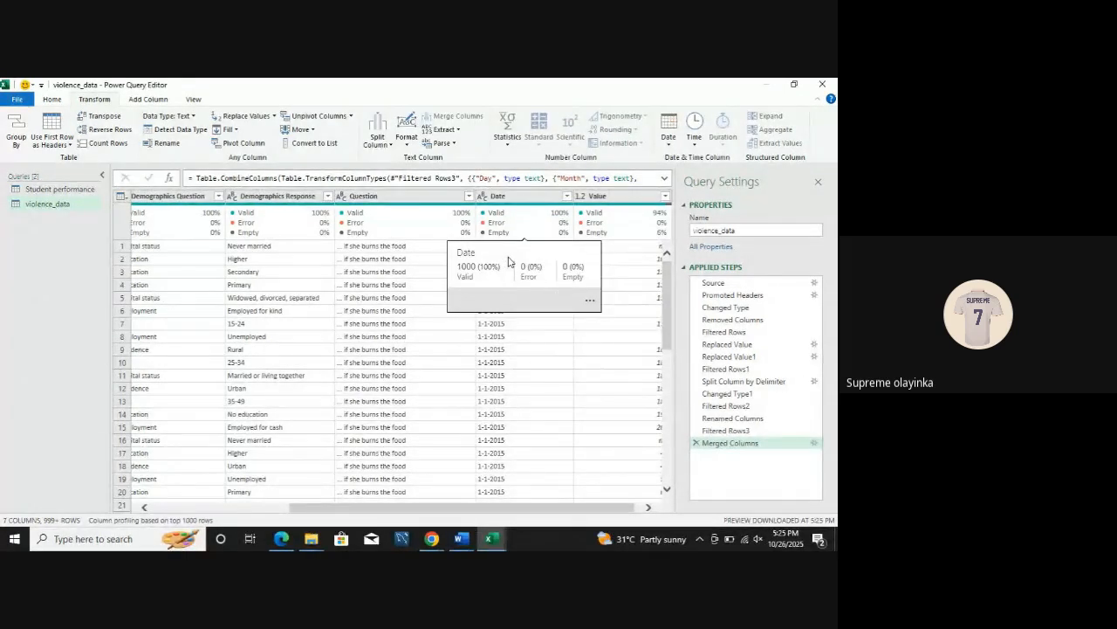
left_click_drag(484, 510, 549, 511)
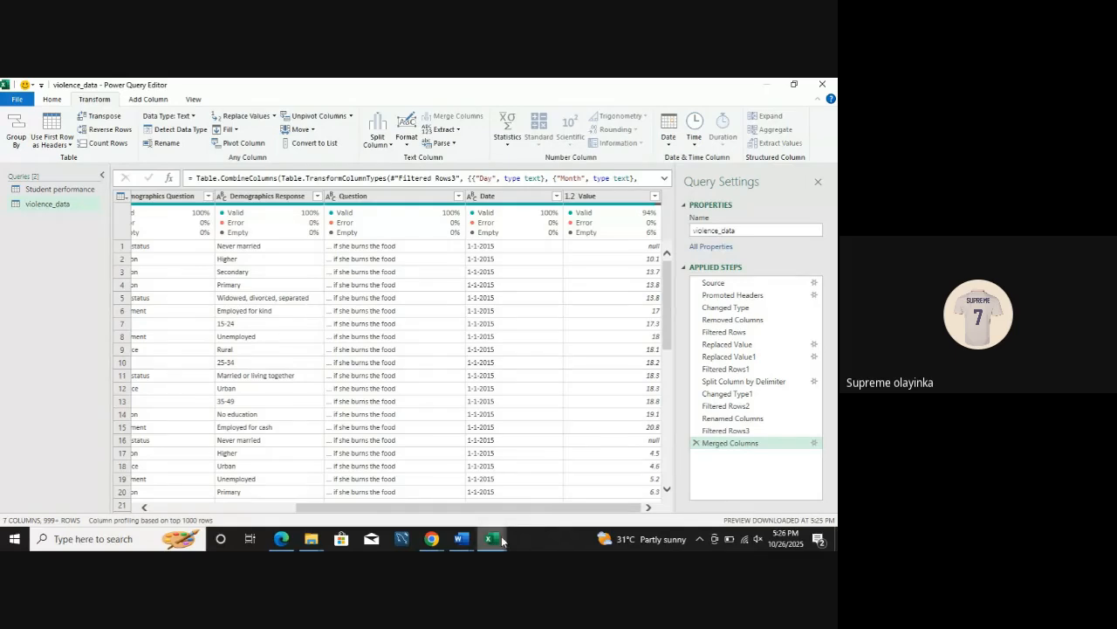
mouse_move(492, 536)
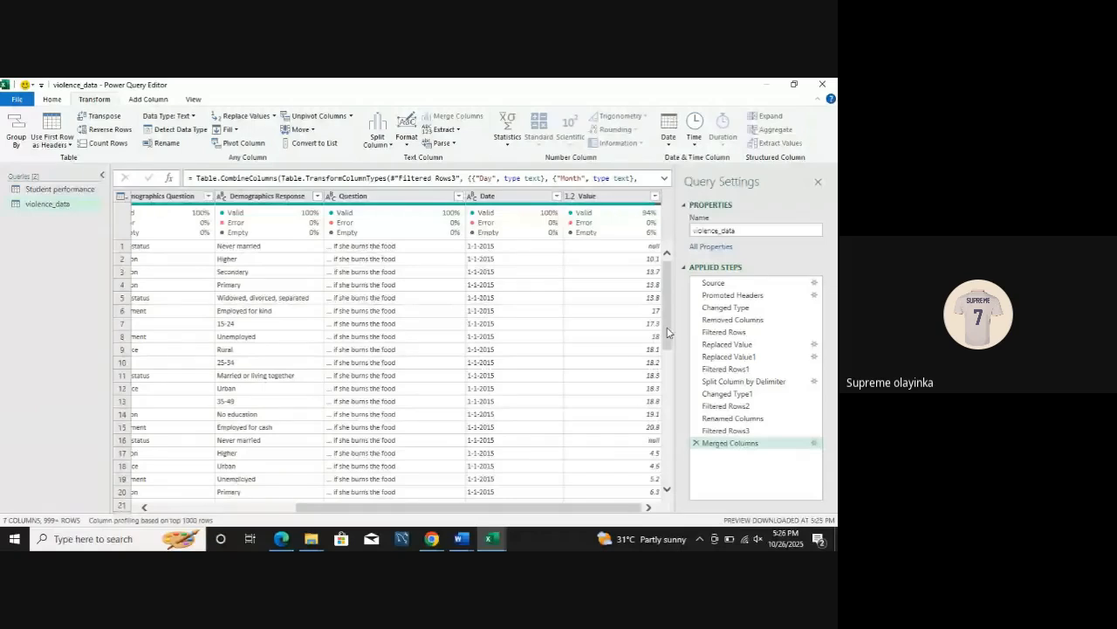
left_click(51, 101)
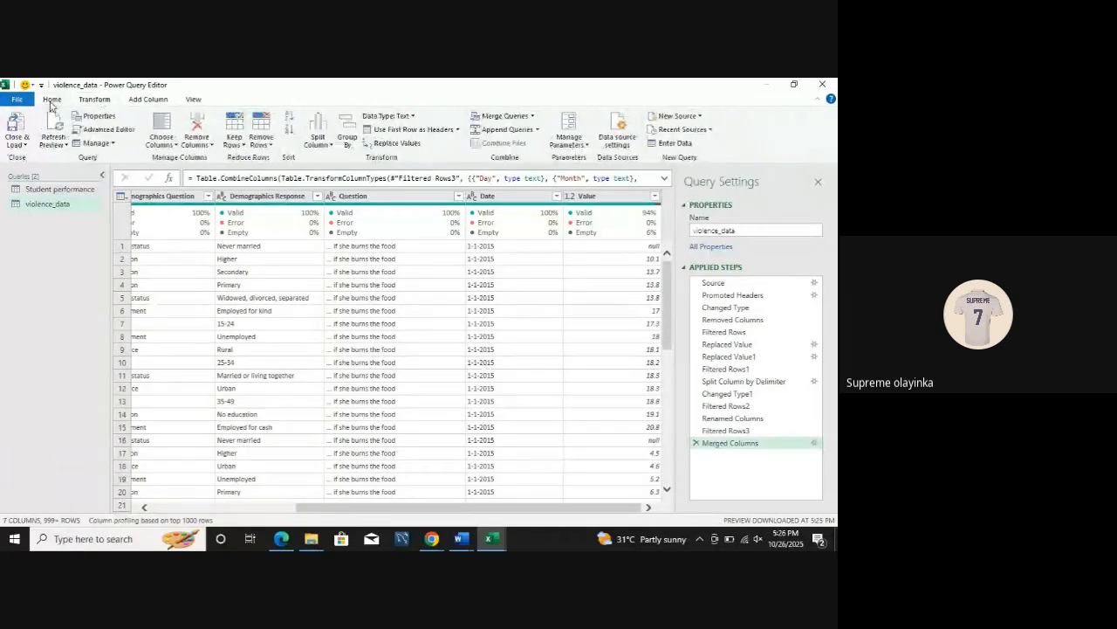
left_click(18, 143)
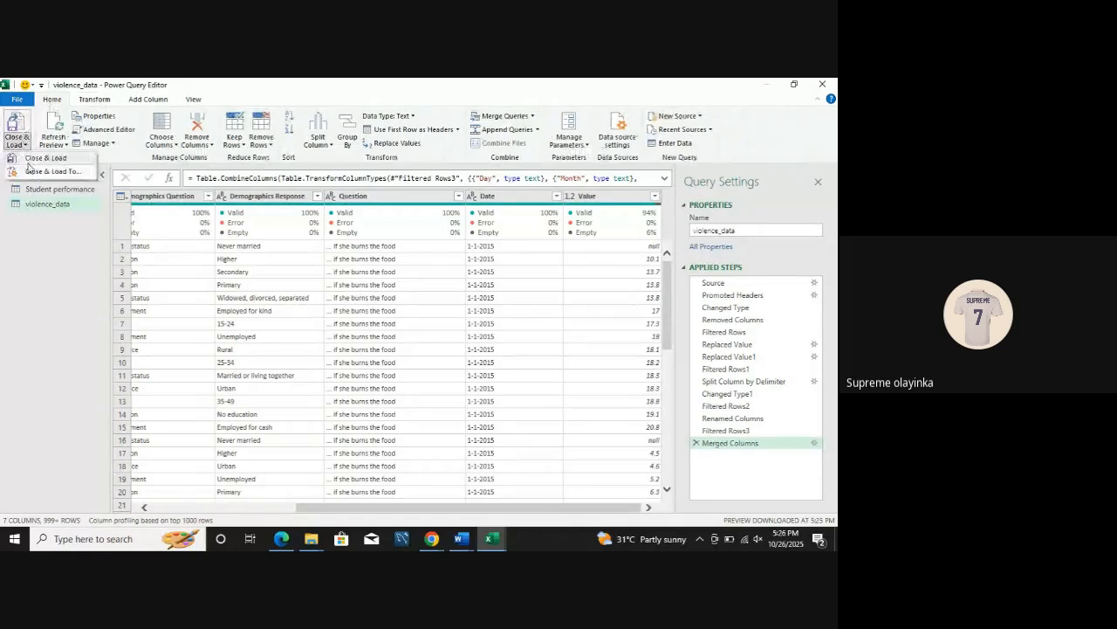
left_click(32, 171)
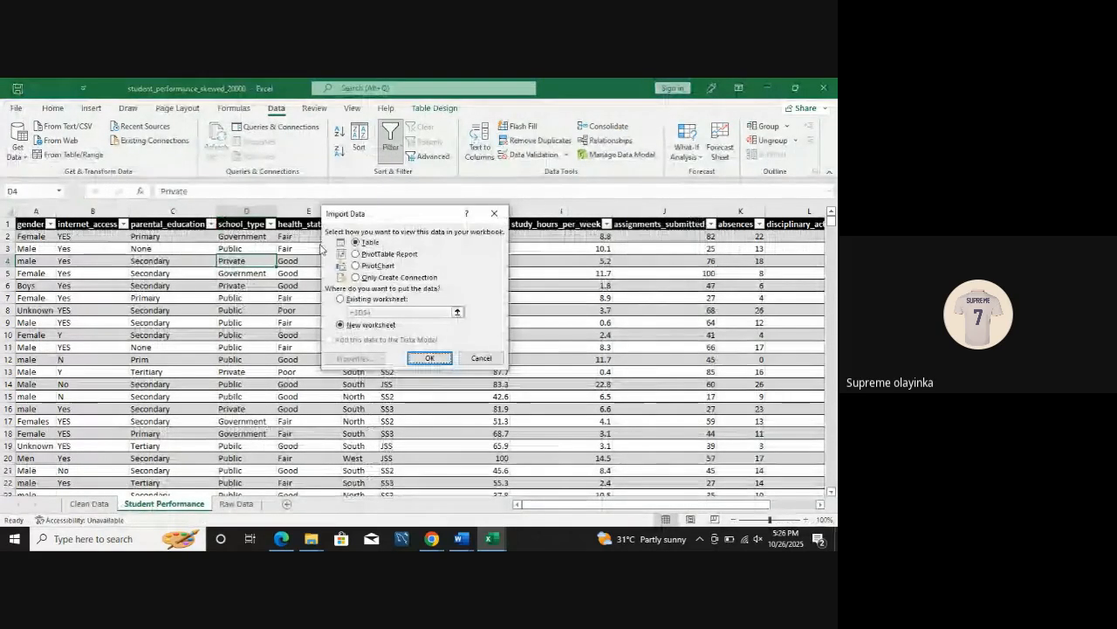
left_click(430, 358)
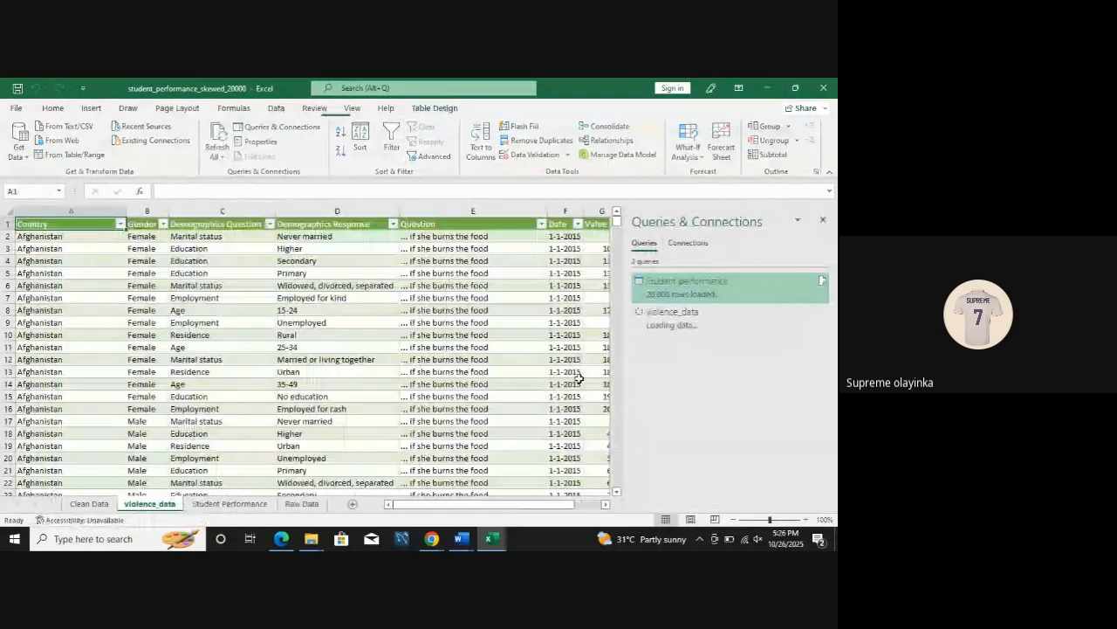
mouse_move(659, 316)
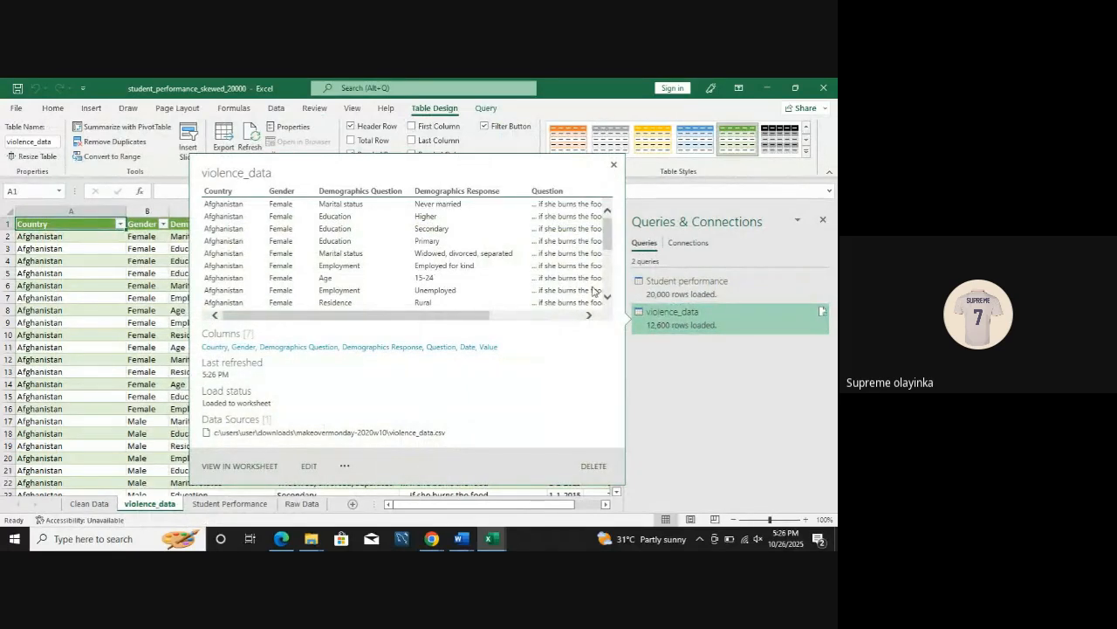
left_click(613, 165)
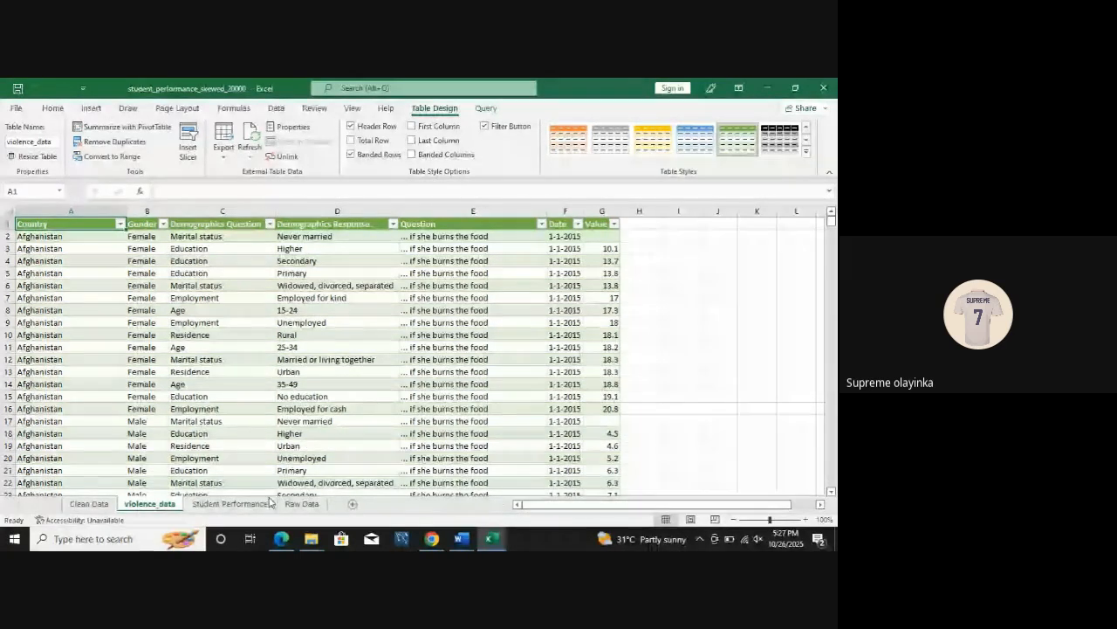
Step: Delete the Student Performance and Raw Data sheets together, and display the Clean Data sheet
left_click(301, 504)
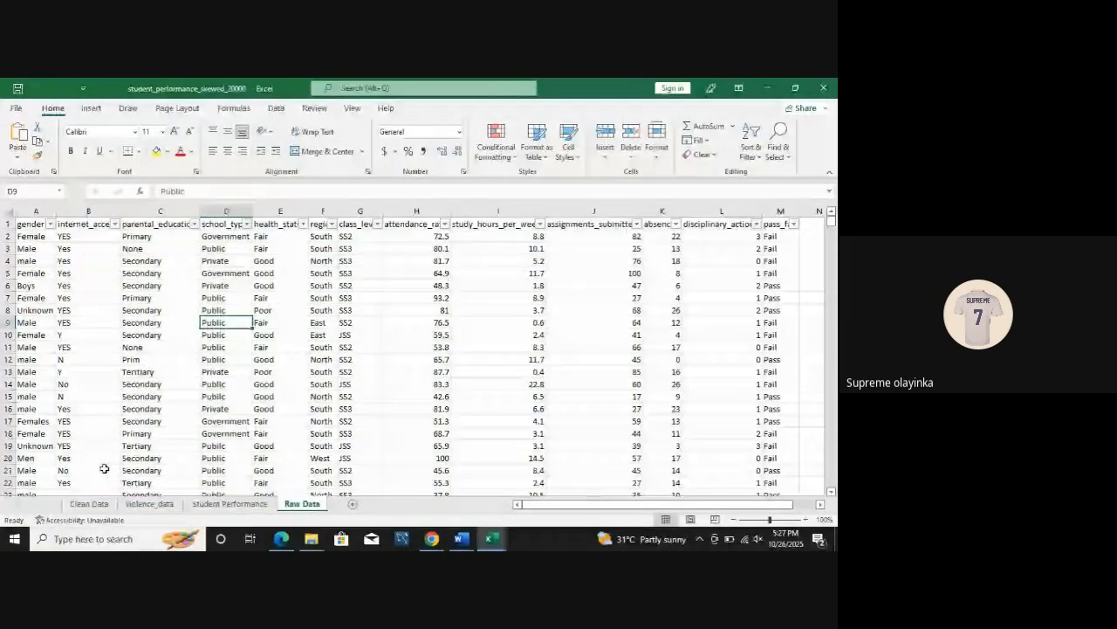
left_click(248, 503)
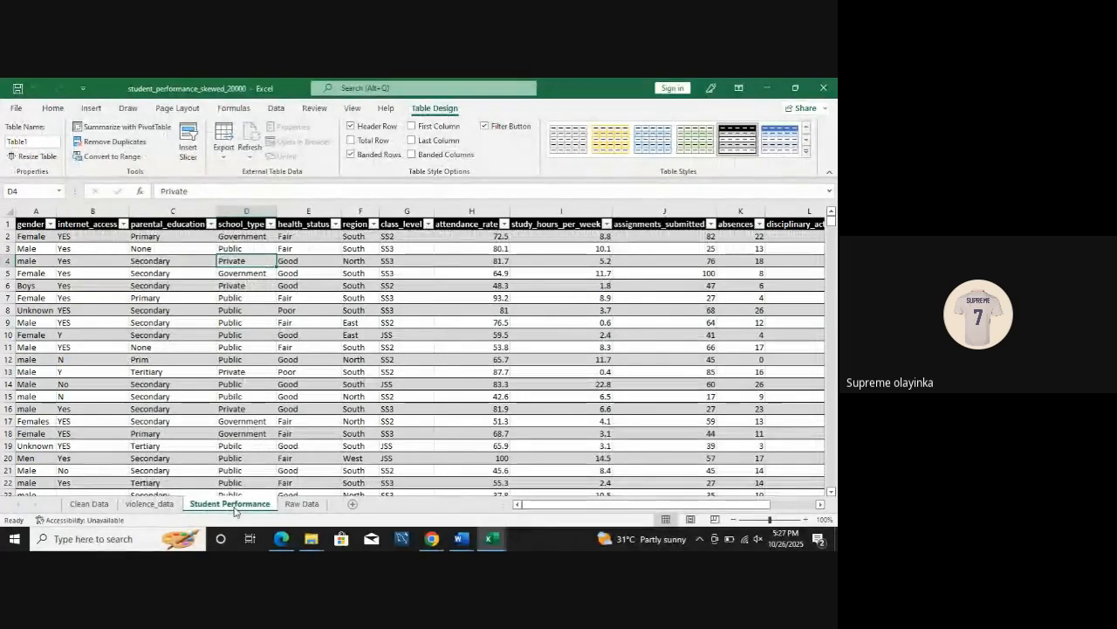
left_click(301, 505, "ctrl")
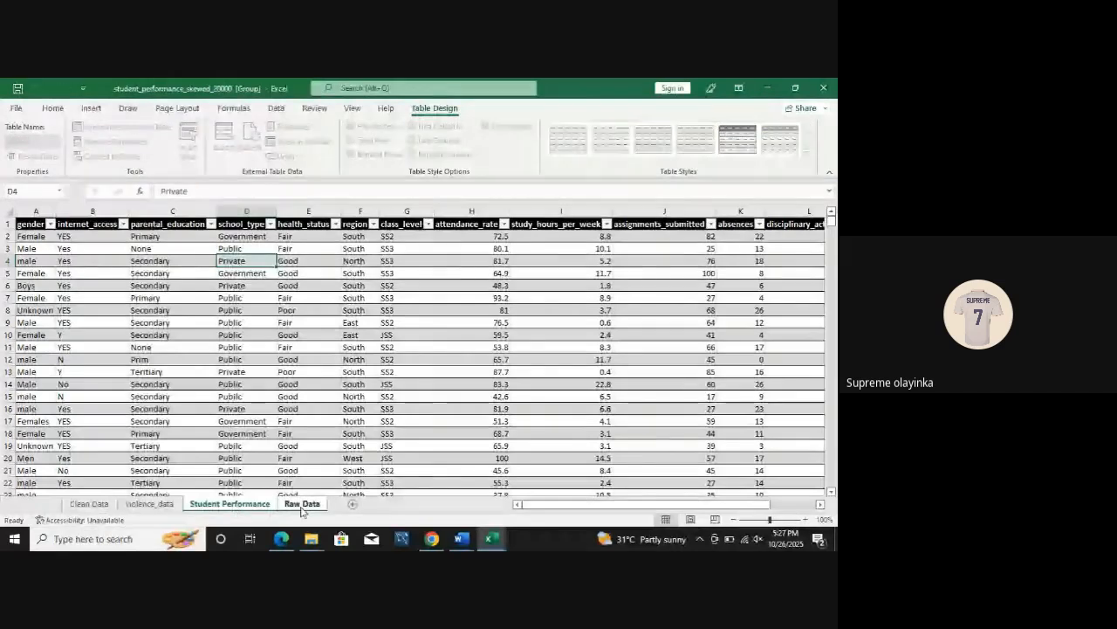
right_click(301, 506)
left_click(353, 340)
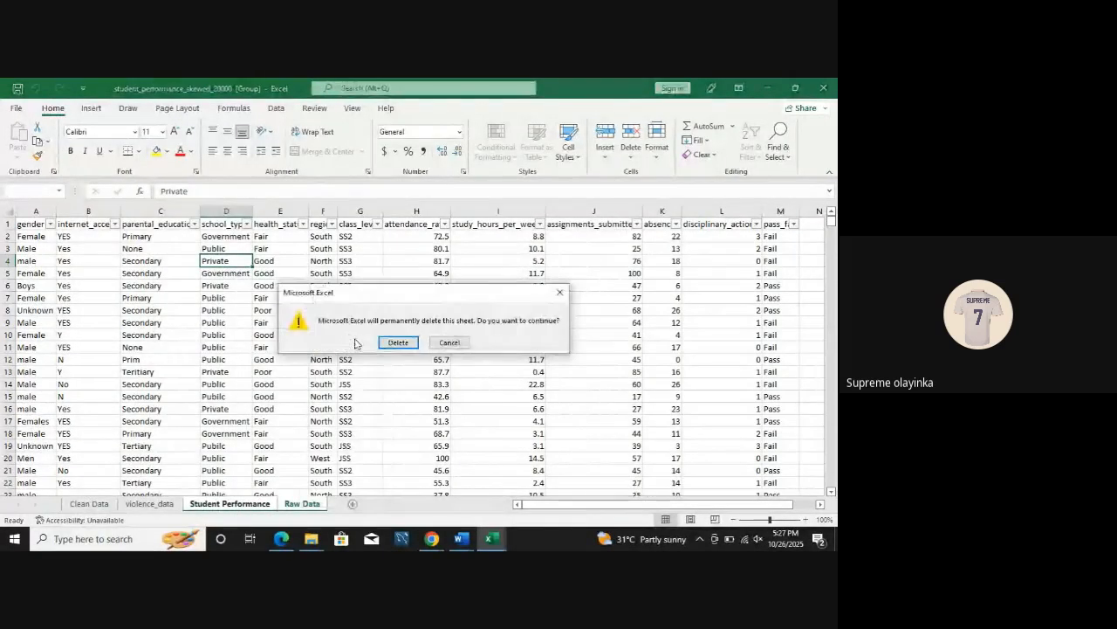
left_click(401, 344)
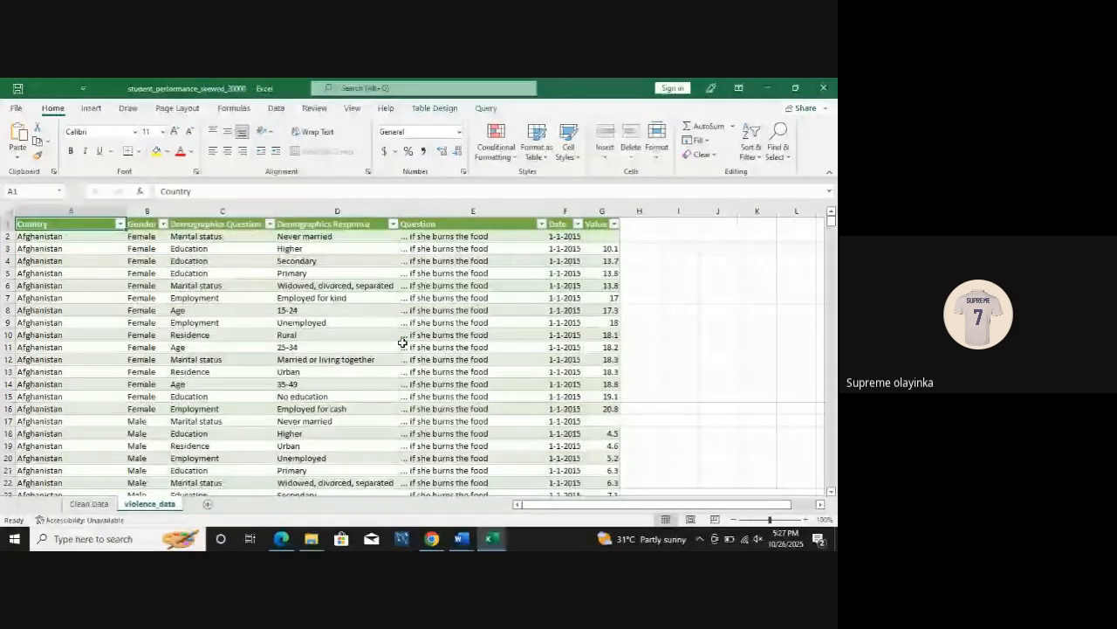
left_click(90, 505)
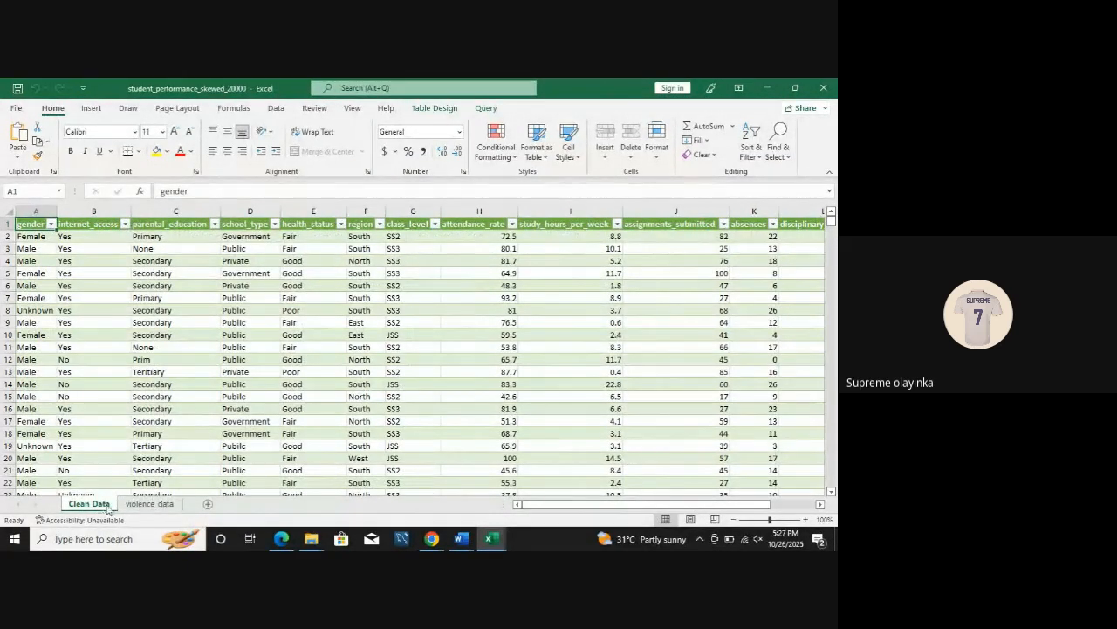
Step: Insert a PivotTable based on the violence_data table, placing it in a new worksheet
left_click(136, 507)
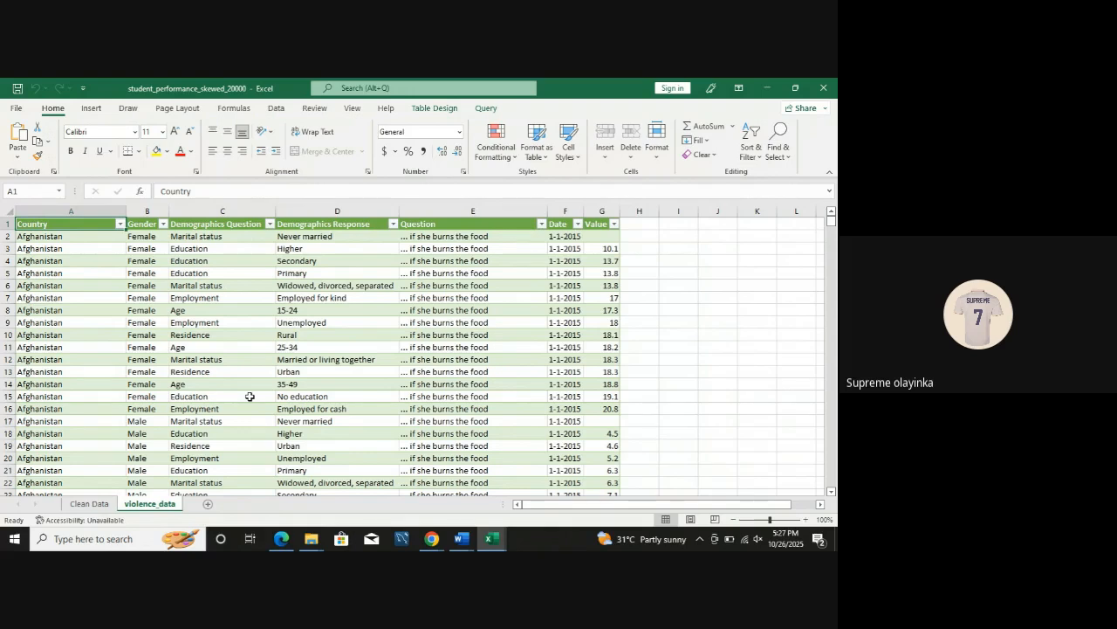
left_click(148, 347)
left_click(185, 311)
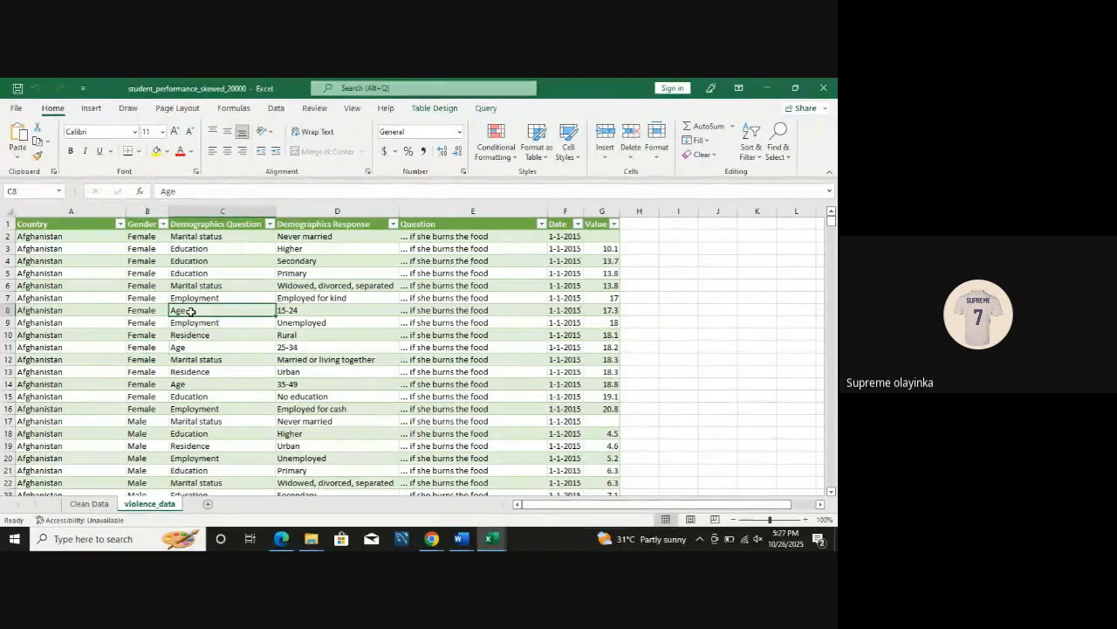
left_click(322, 360)
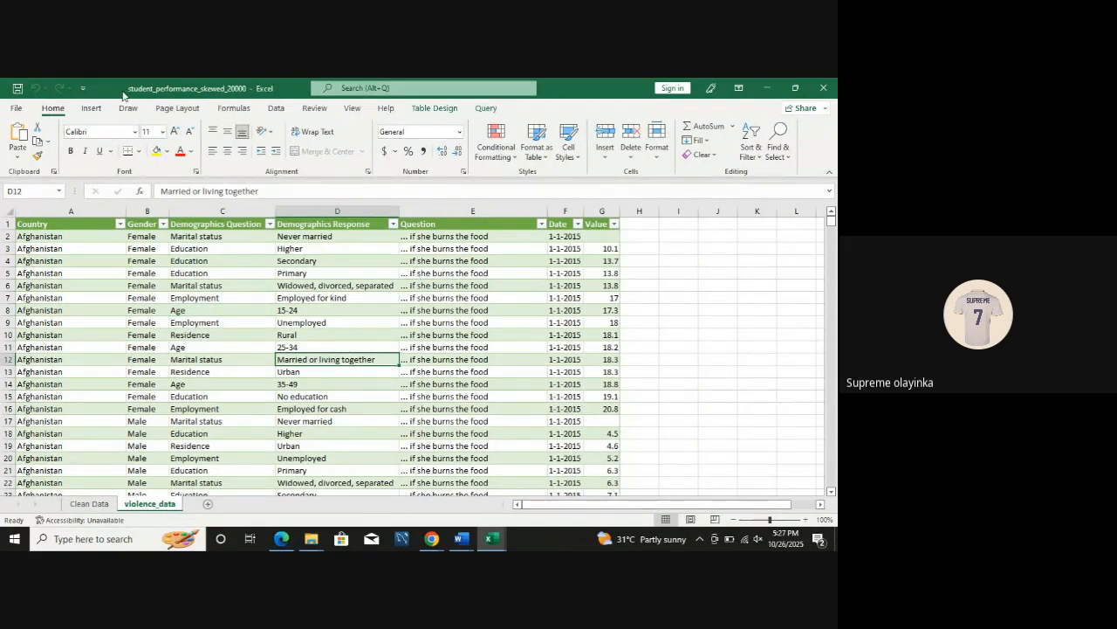
left_click(97, 109)
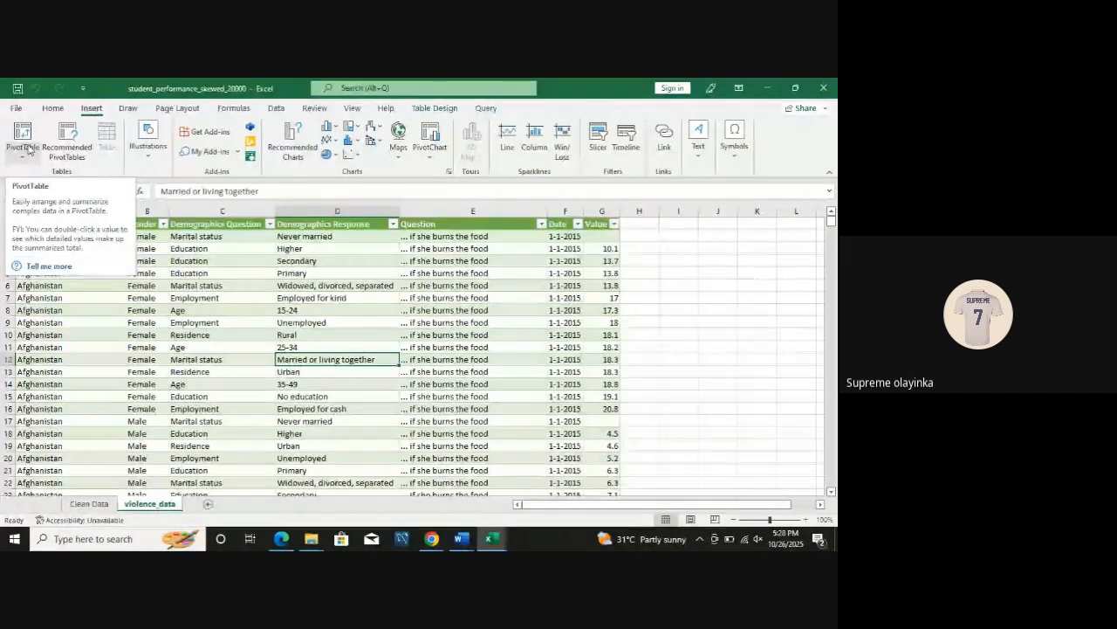
left_click(26, 145)
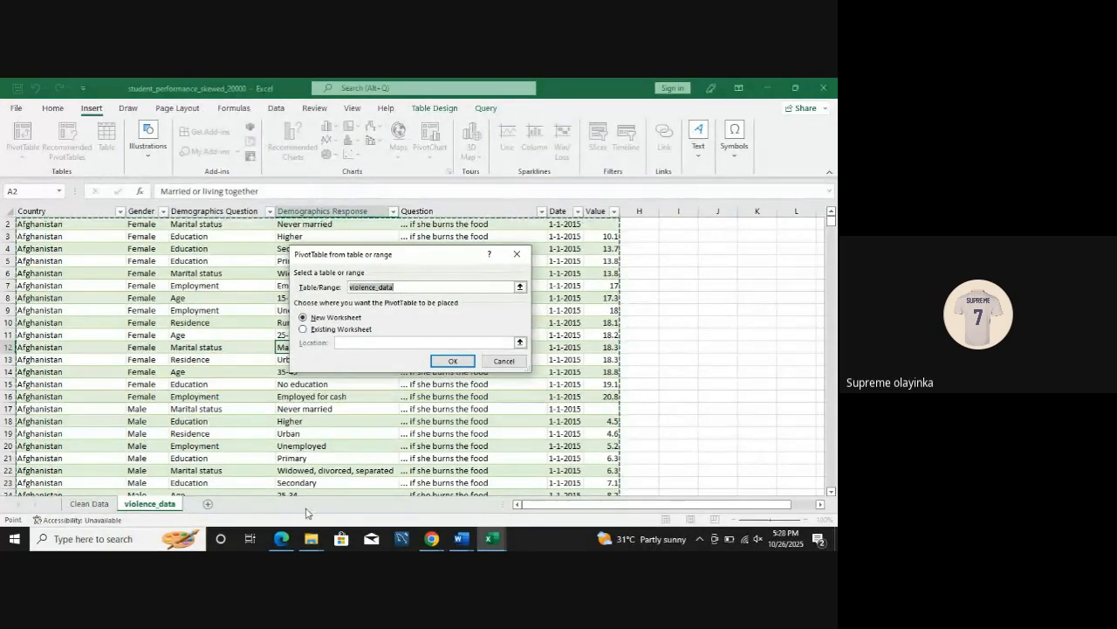
left_click(303, 330)
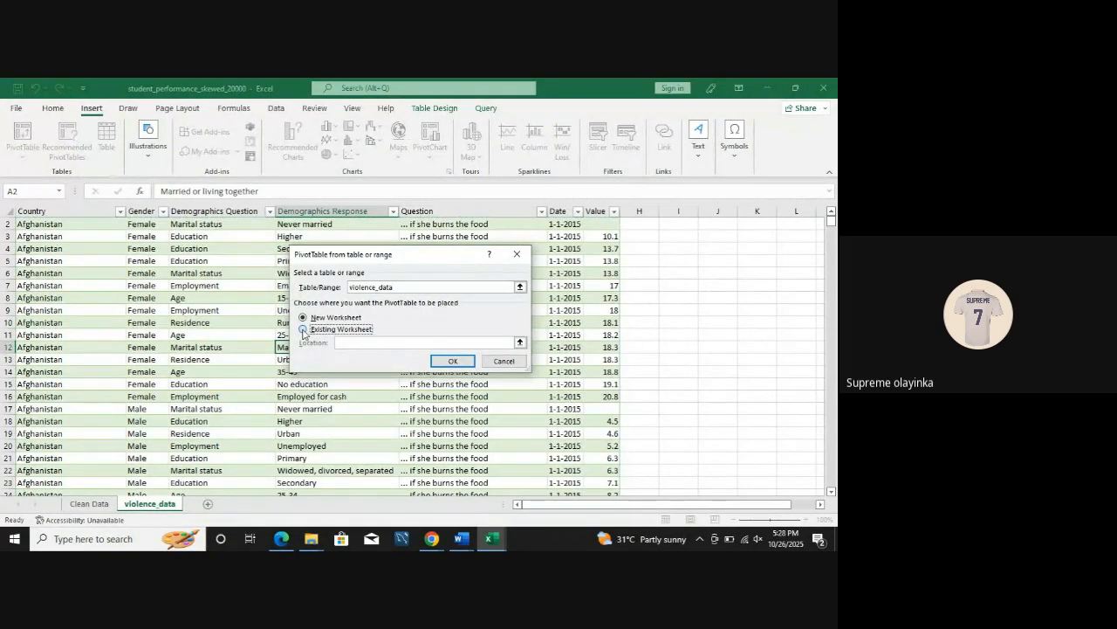
left_click_drag(303, 331, 300, 347)
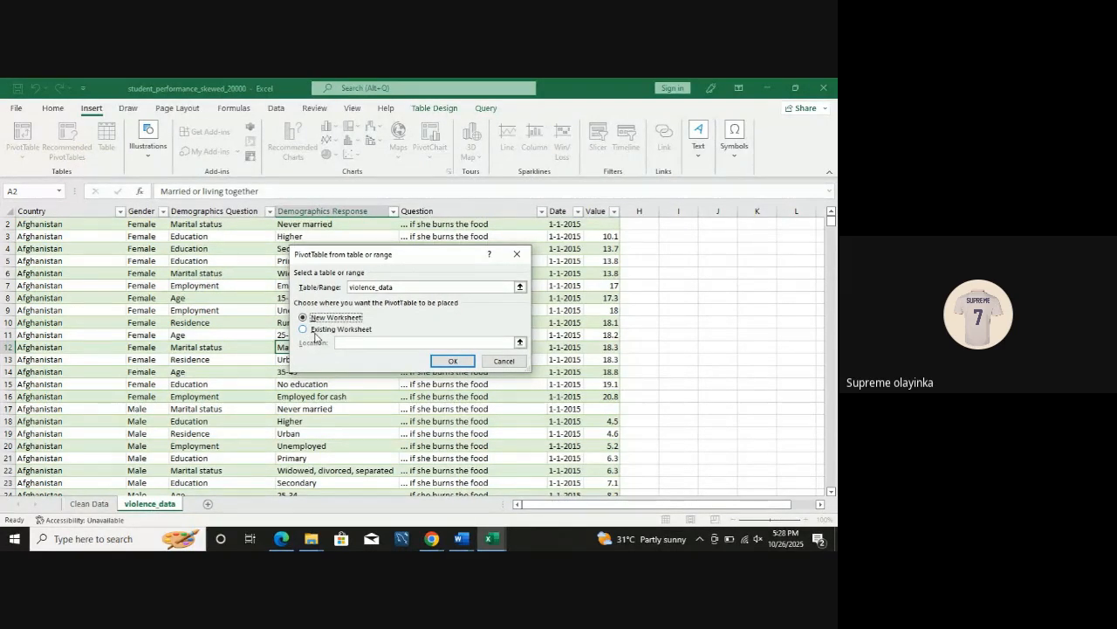
left_click(453, 361)
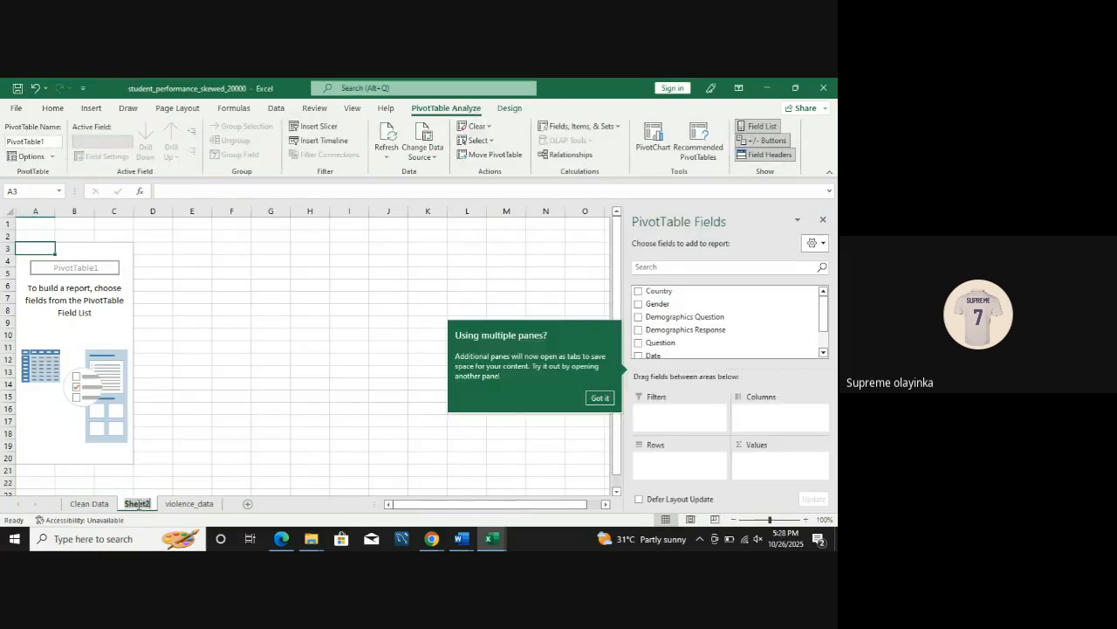
Step: Rename the new PivotTable sheet as Piovot table(Violence) and select the empty PivotTable to show its field list
double_click(137, 504)
type("P")
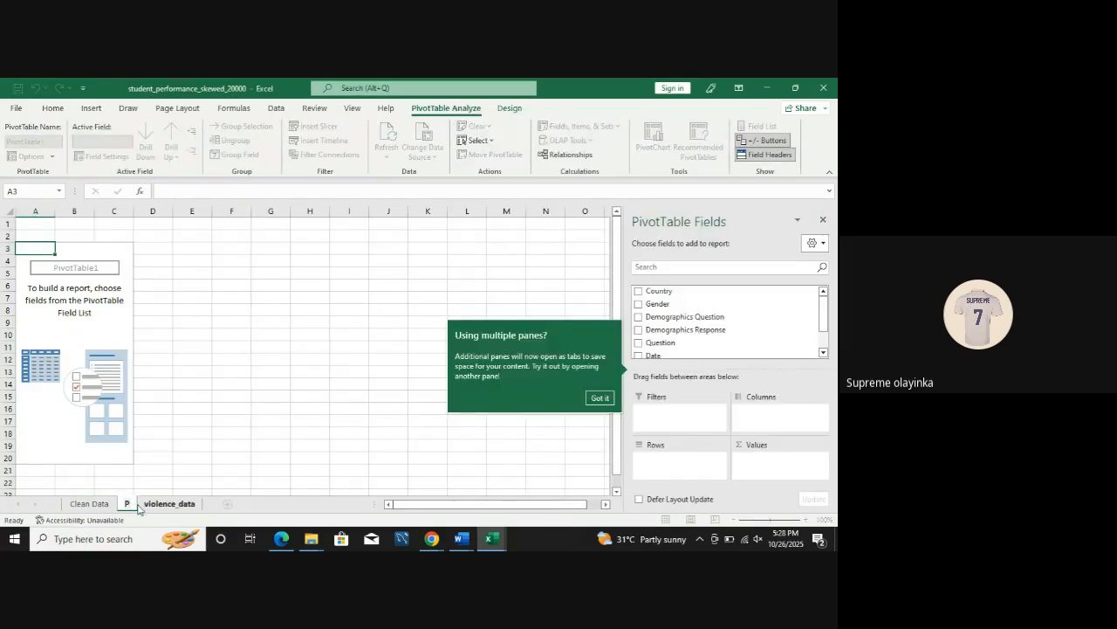
type("ivot")
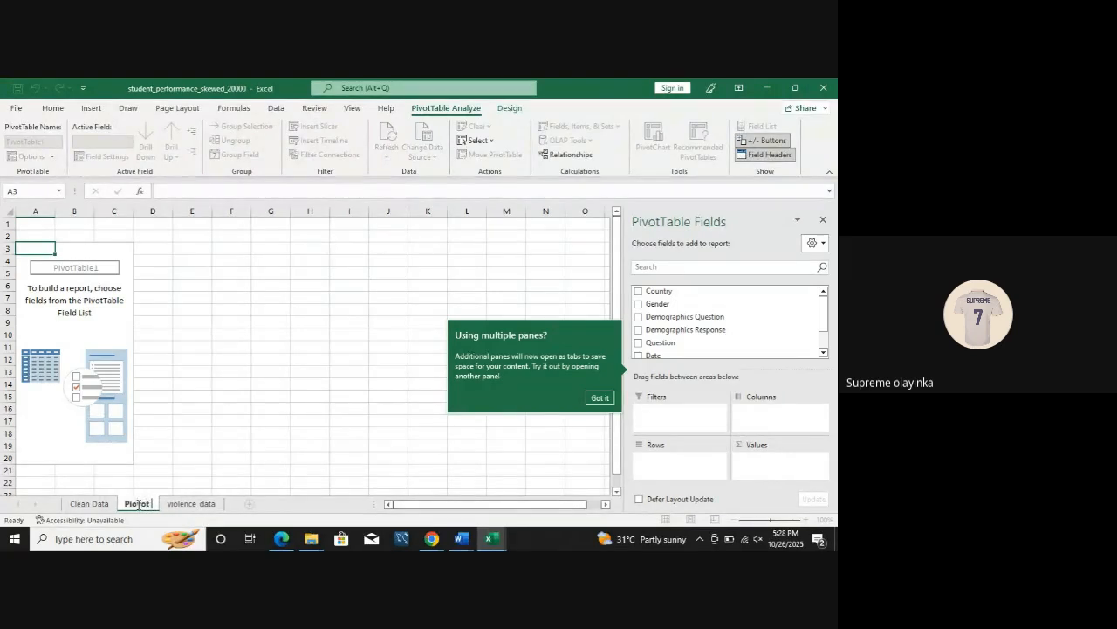
type(" table")
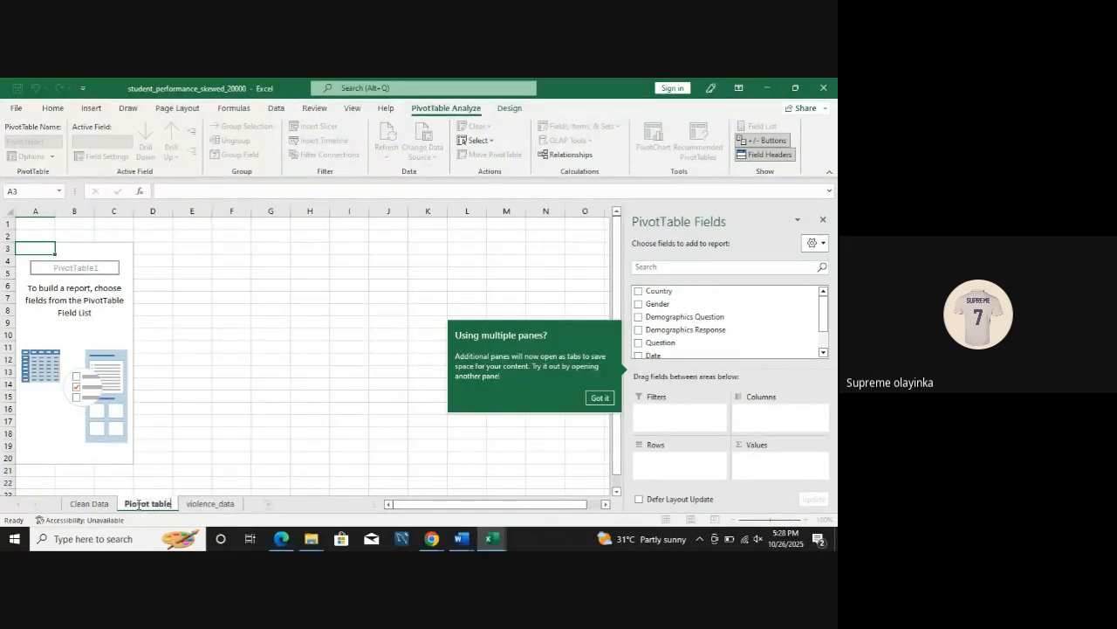
type("(Viole")
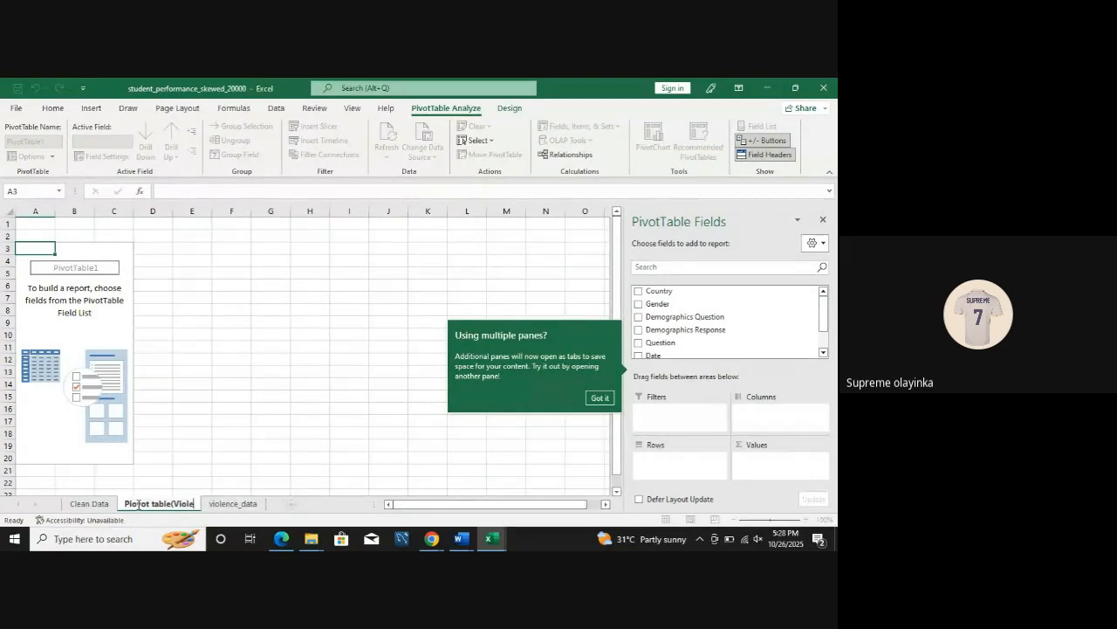
type("nce")
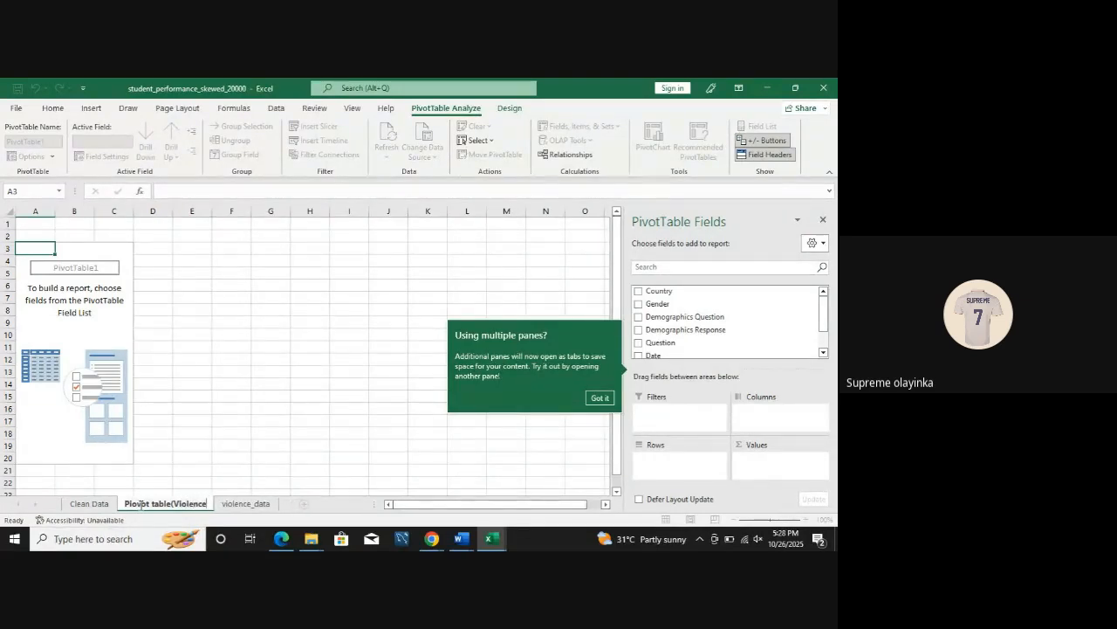
type(")")
left_click(399, 437)
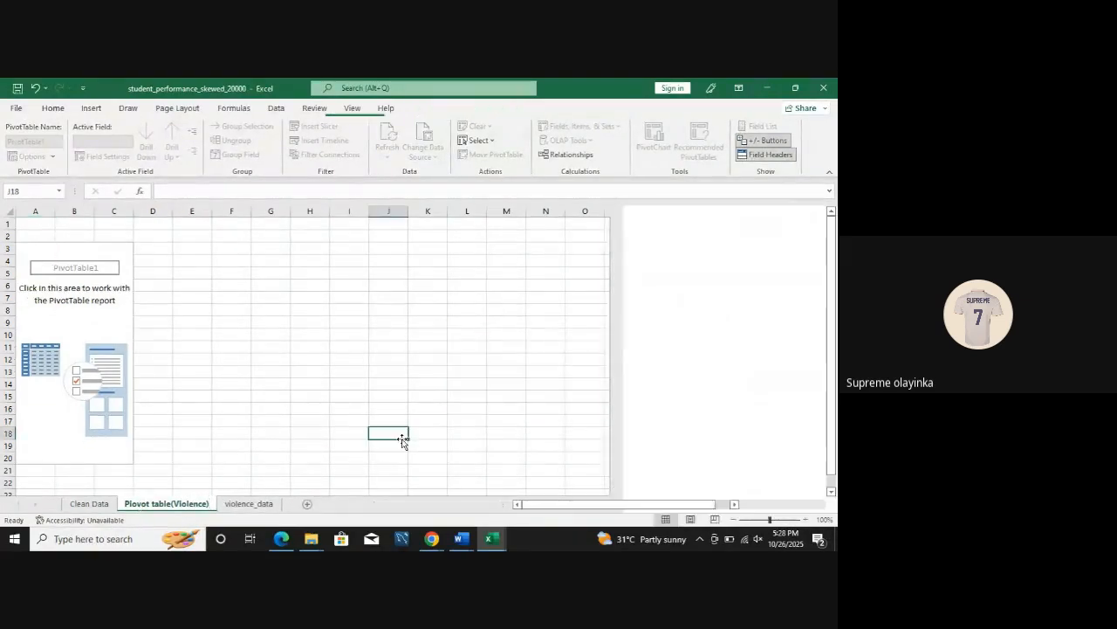
left_click(57, 272)
left_click(44, 264)
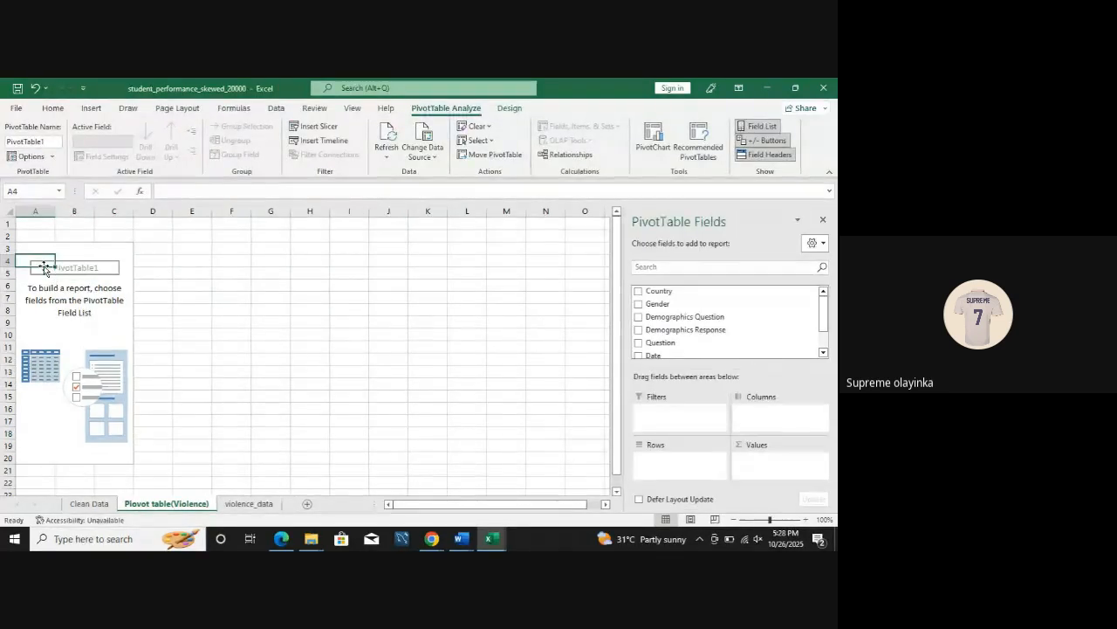
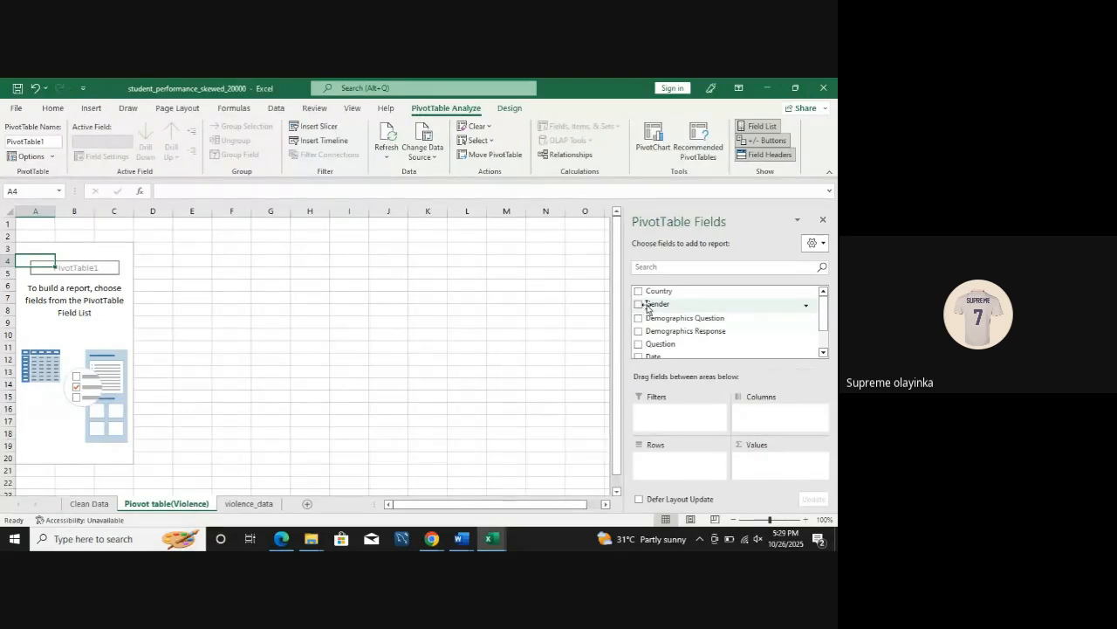
Step: Add Gender as rows and Count of Gender as values in the PivotTable, and paste a copy of the table at A9
left_click_drag(649, 307, 659, 459)
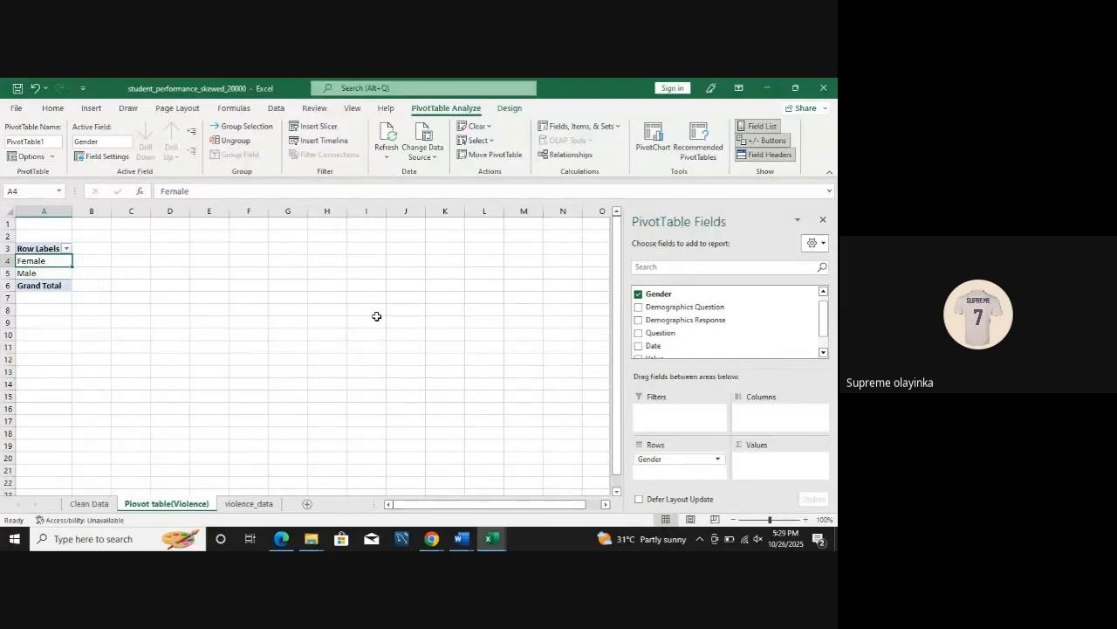
left_click_drag(648, 299, 768, 462)
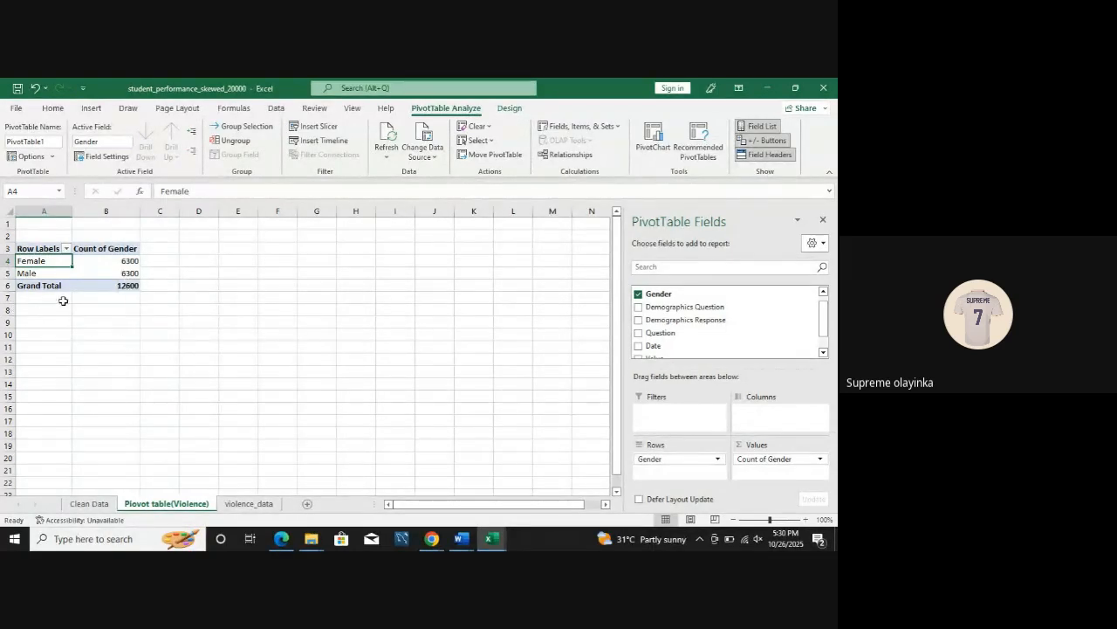
left_click_drag(41, 249, 97, 284)
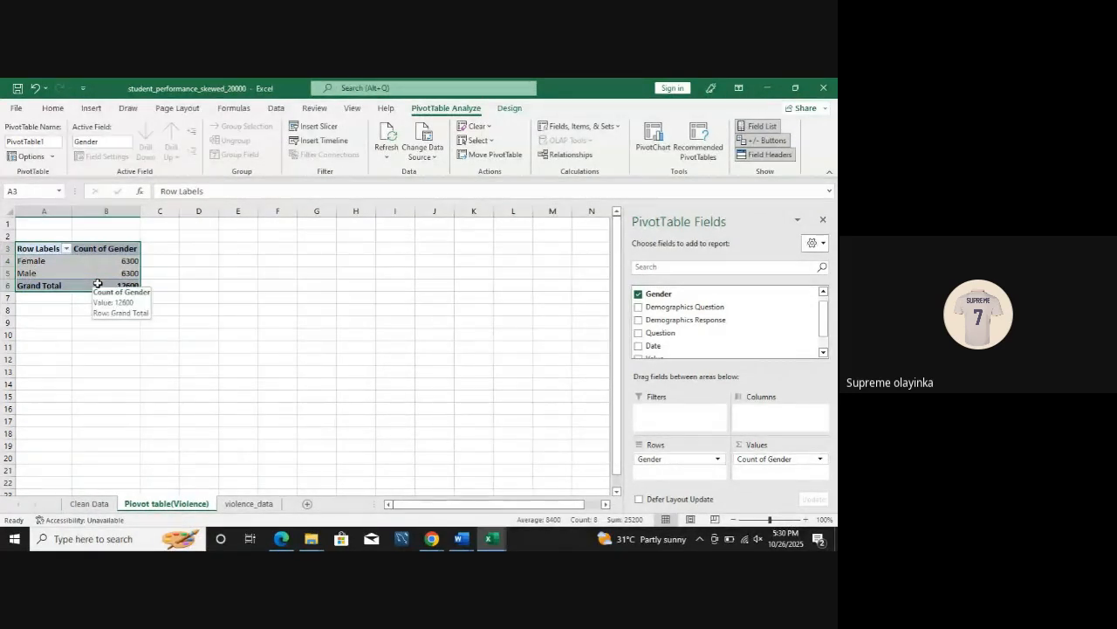
key("ctrl+c")
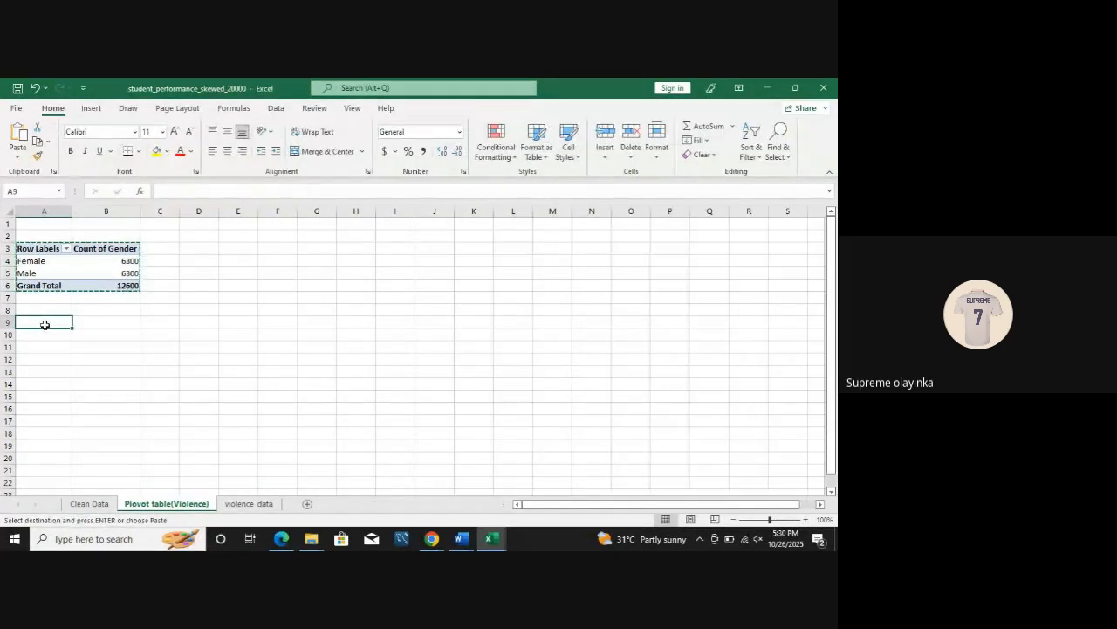
key("ctrl+v")
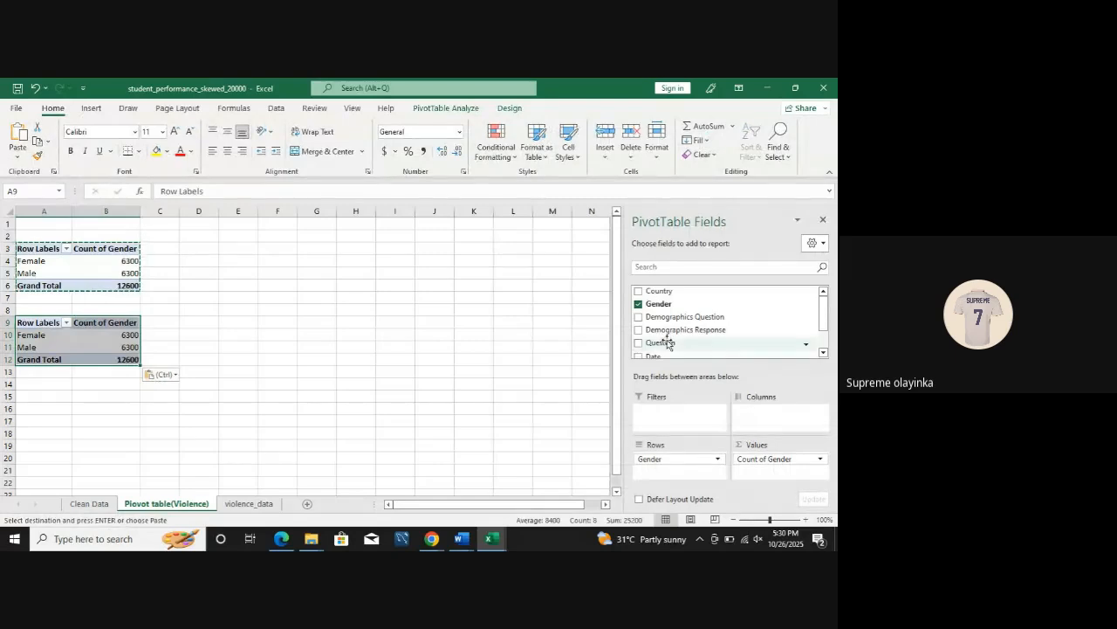
Step: Replace Gender in the PivotTable copy at A9 with Country as rows and Count of Country as values
left_click(638, 304)
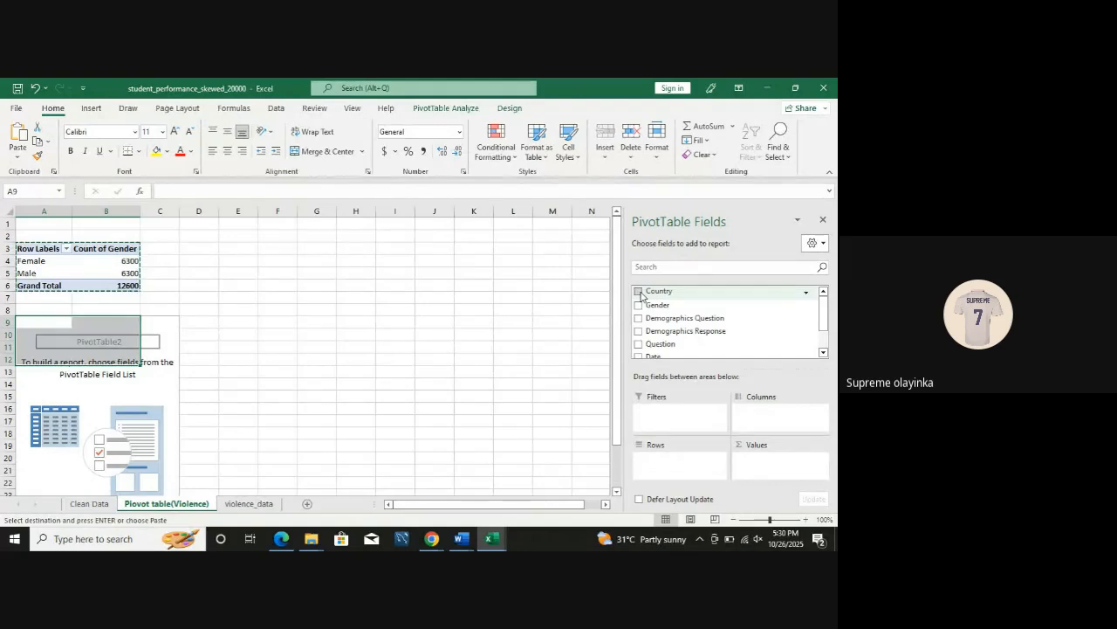
left_click(638, 292)
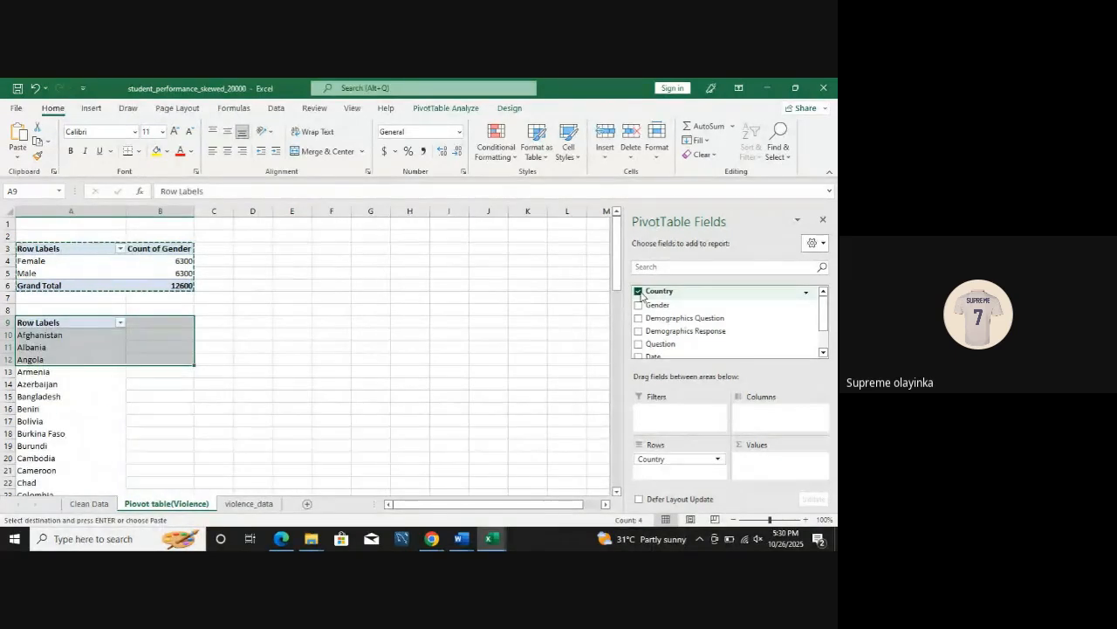
left_click(638, 291)
left_click(639, 292)
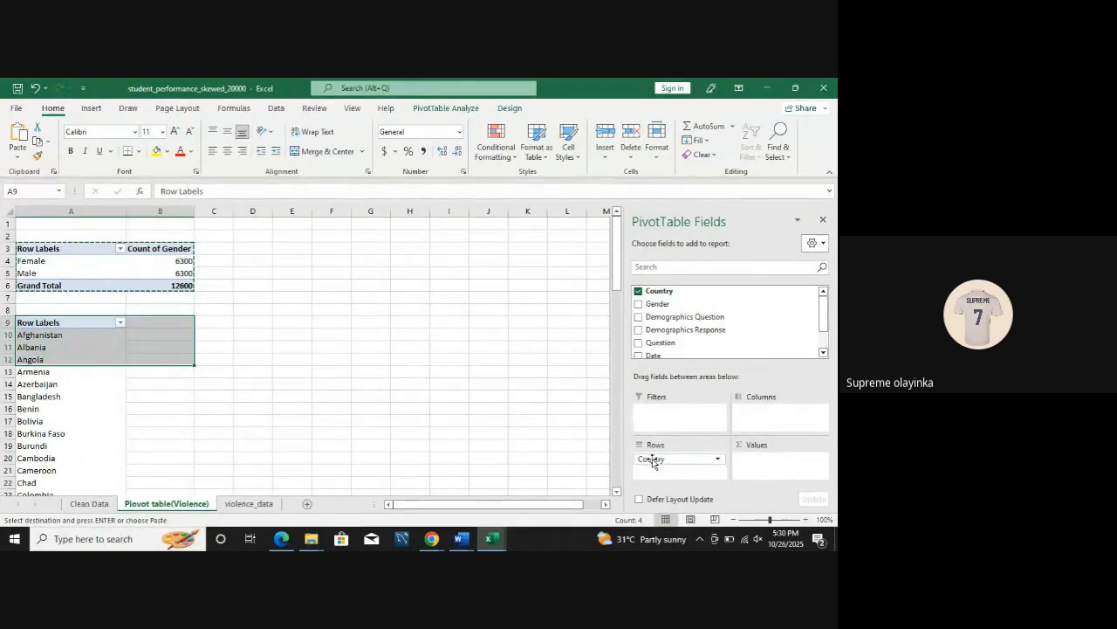
left_click_drag(653, 461, 761, 427)
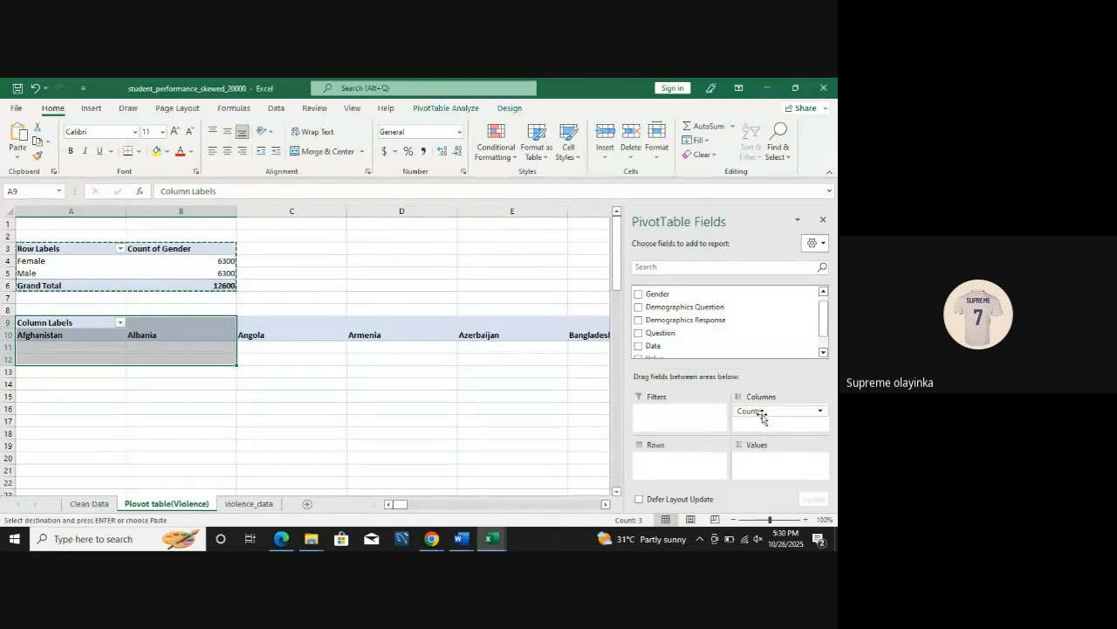
left_click_drag(758, 412, 664, 460)
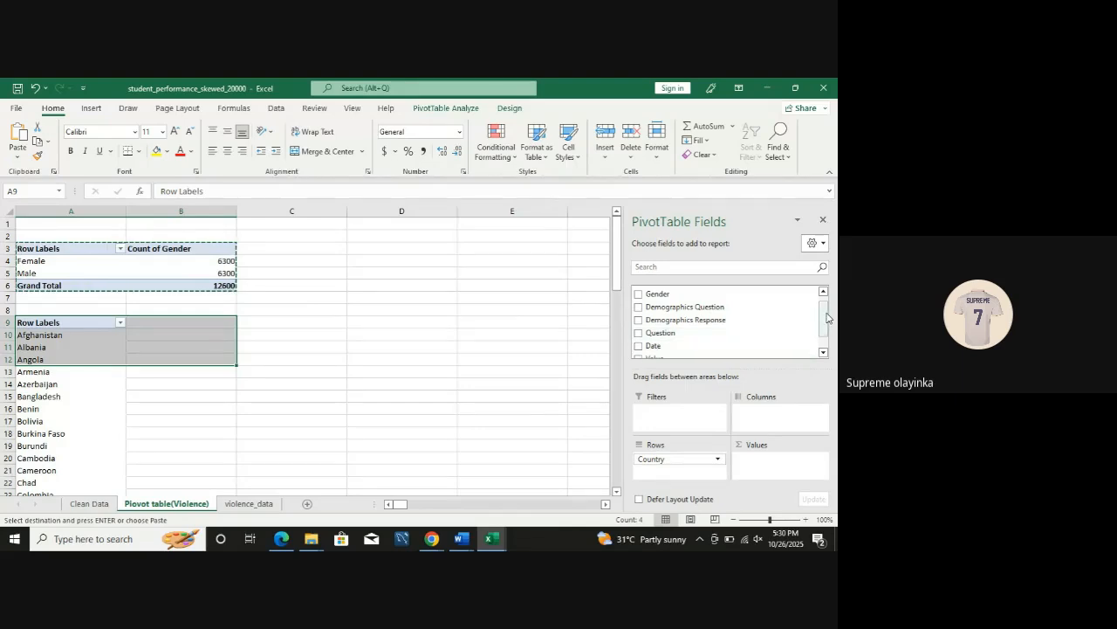
left_click_drag(825, 320, 826, 308)
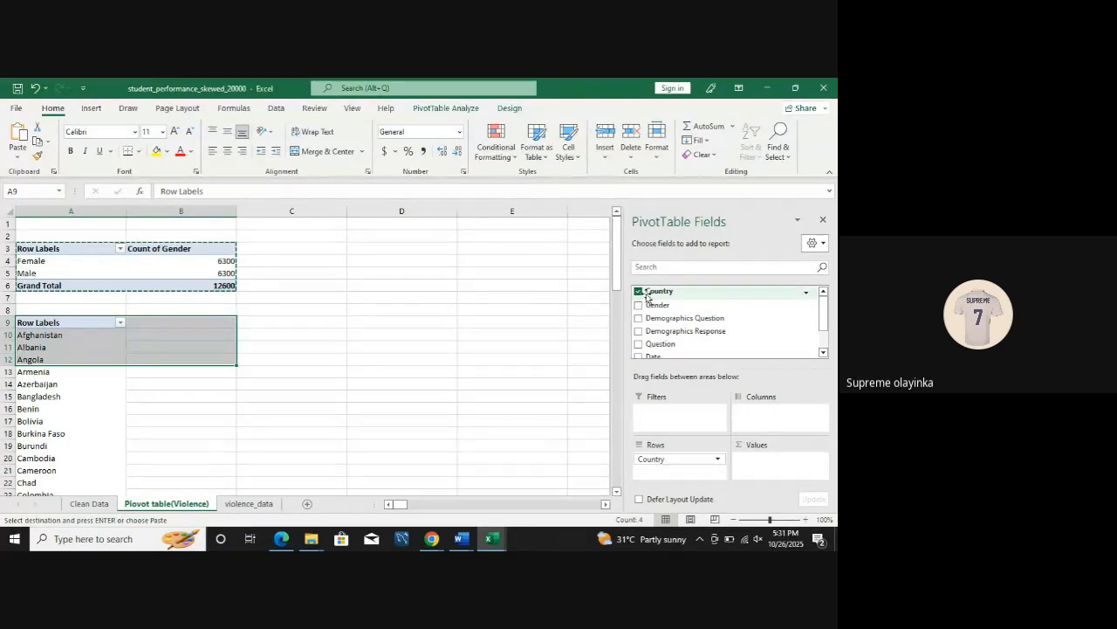
left_click_drag(647, 297, 784, 467)
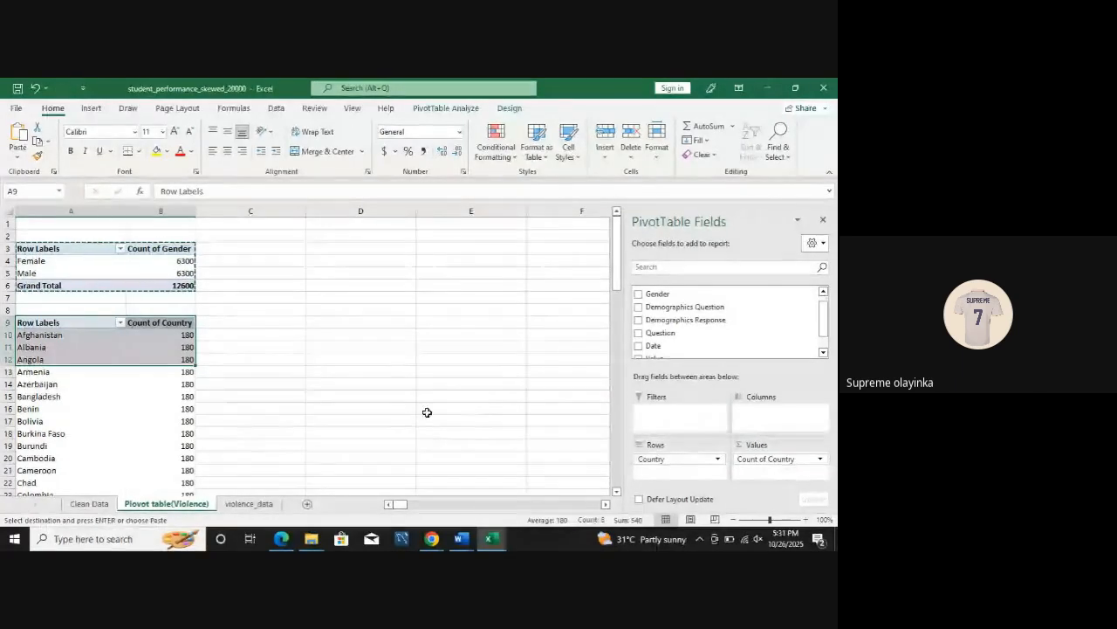
Step: Look through the country counts and paste another copy of the gender PivotTable at D3
left_click(246, 346)
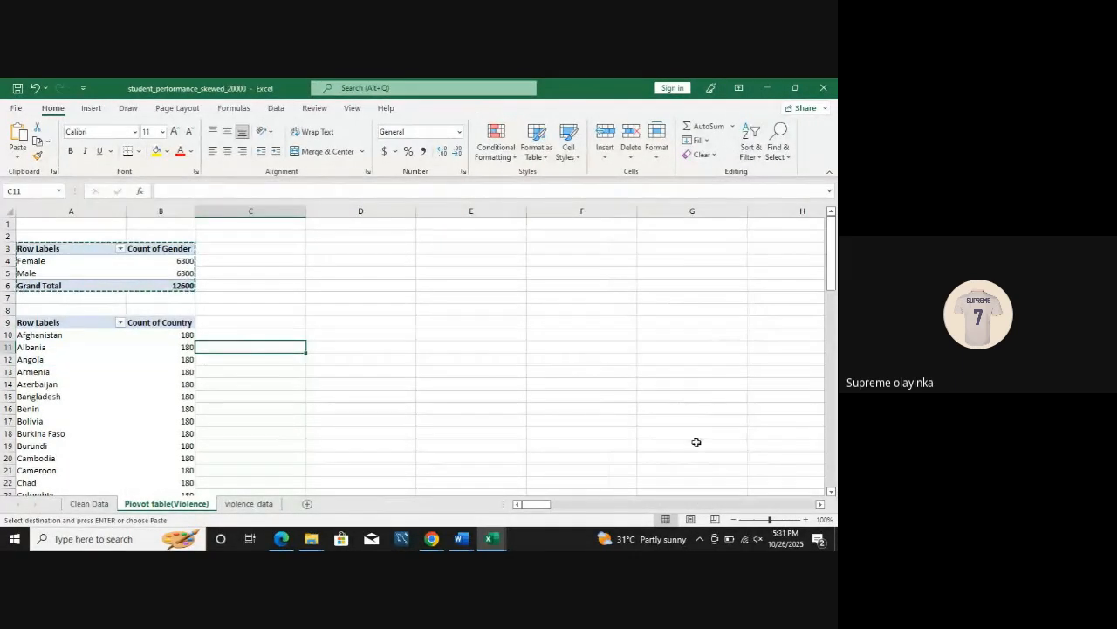
left_click_drag(836, 288, 834, 307)
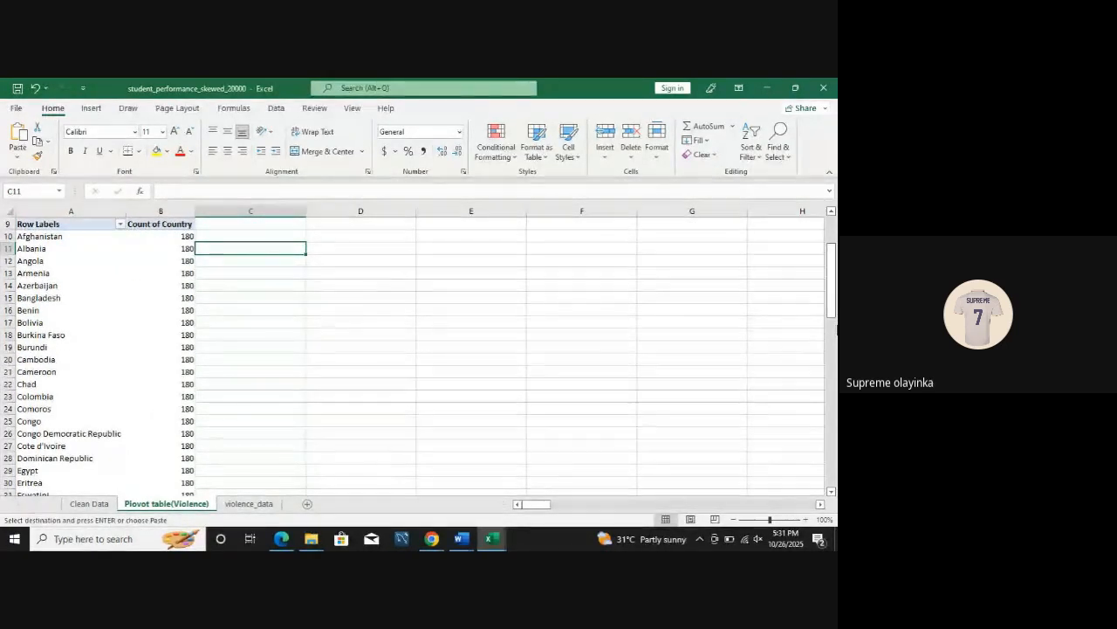
left_click_drag(833, 310, 833, 271)
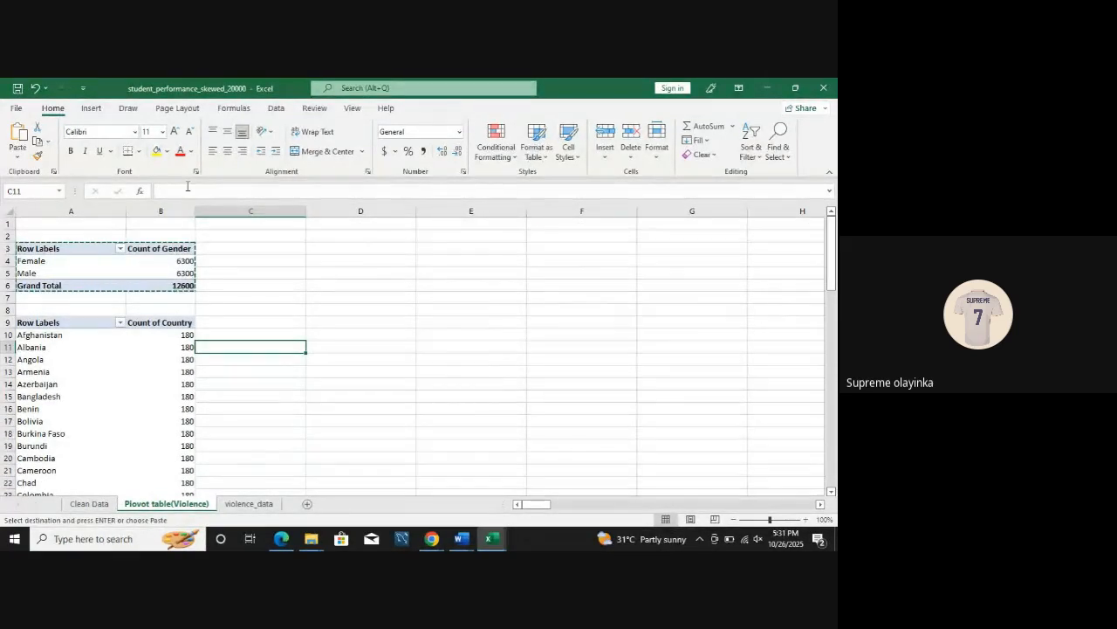
left_click(331, 253)
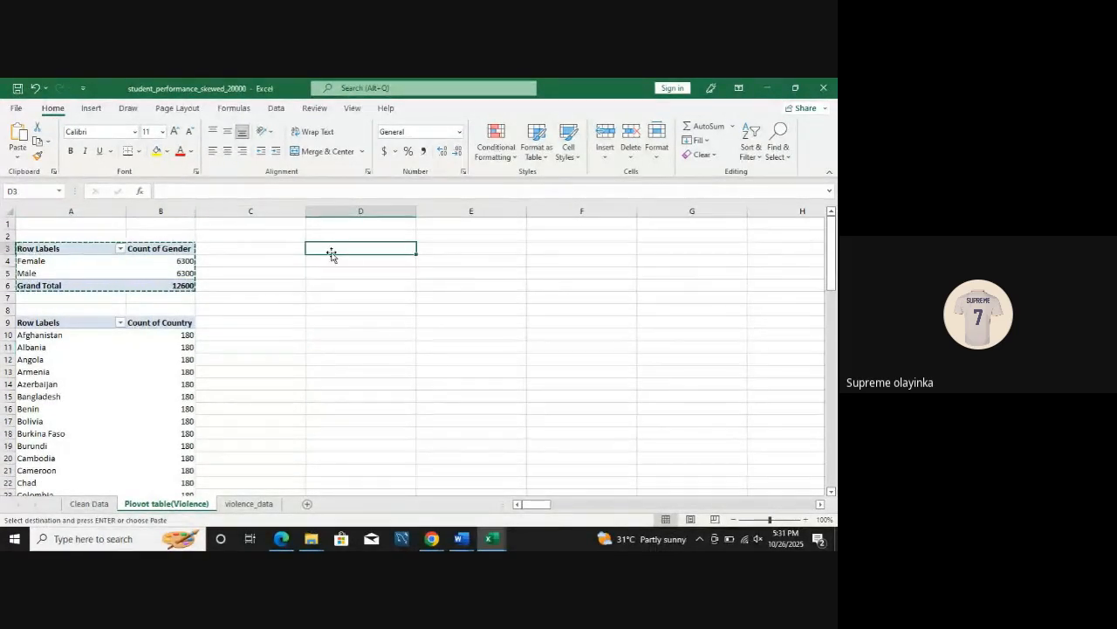
key("ctrl+v")
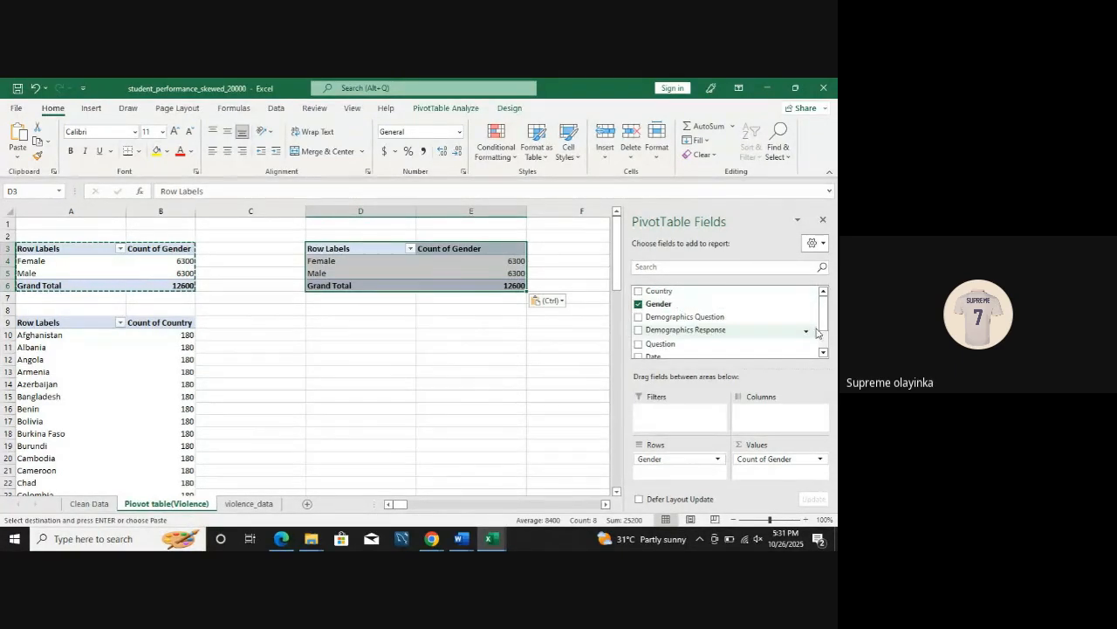
Step: Clear the gender fields from the PivotTable copy at D3 and set Date as rows and Count of Date as values
left_click_drag(823, 324, 823, 349)
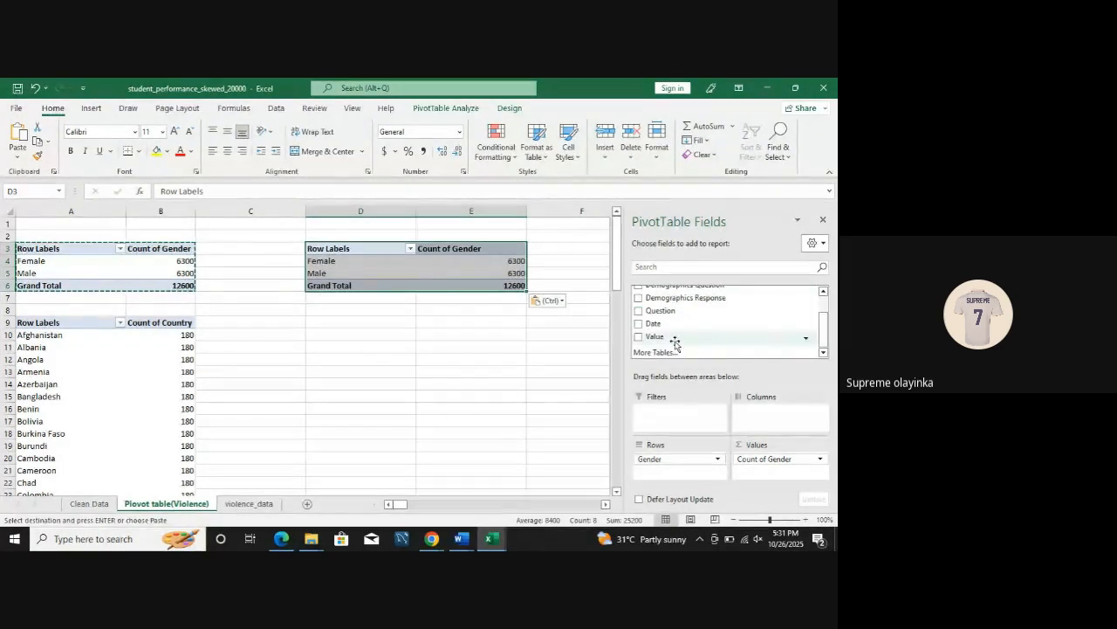
left_click(639, 324)
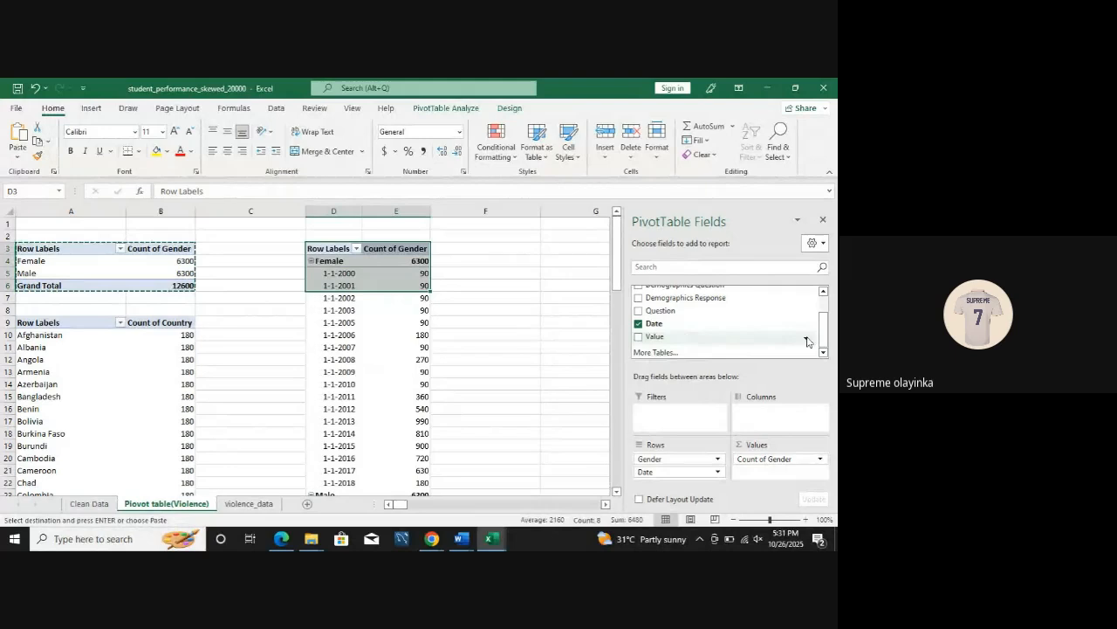
key("Delete")
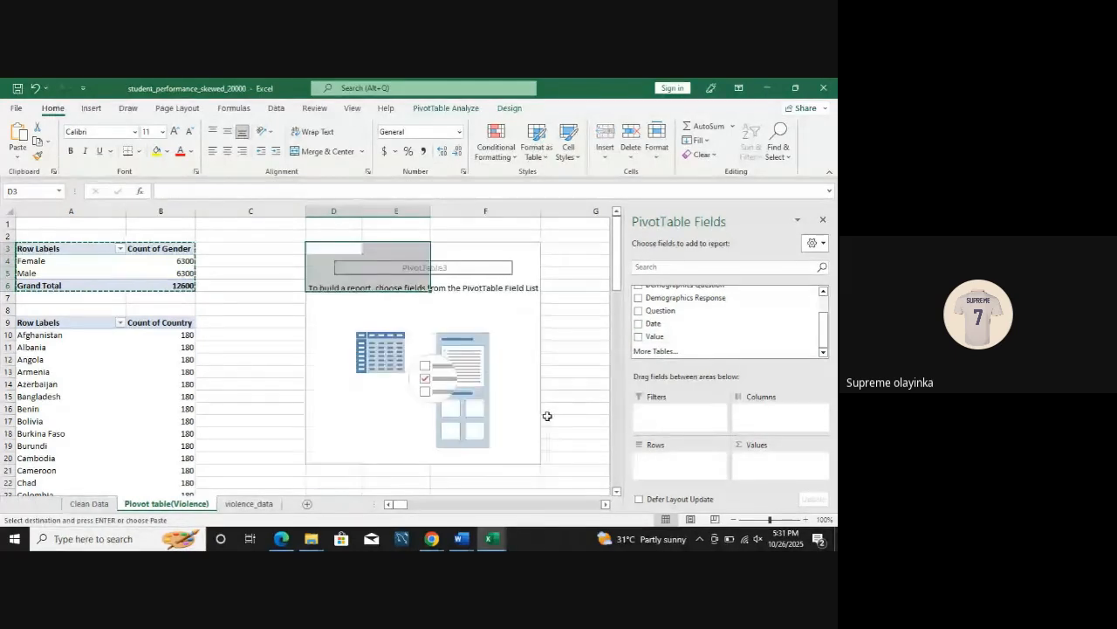
left_click(668, 325)
left_click(638, 324)
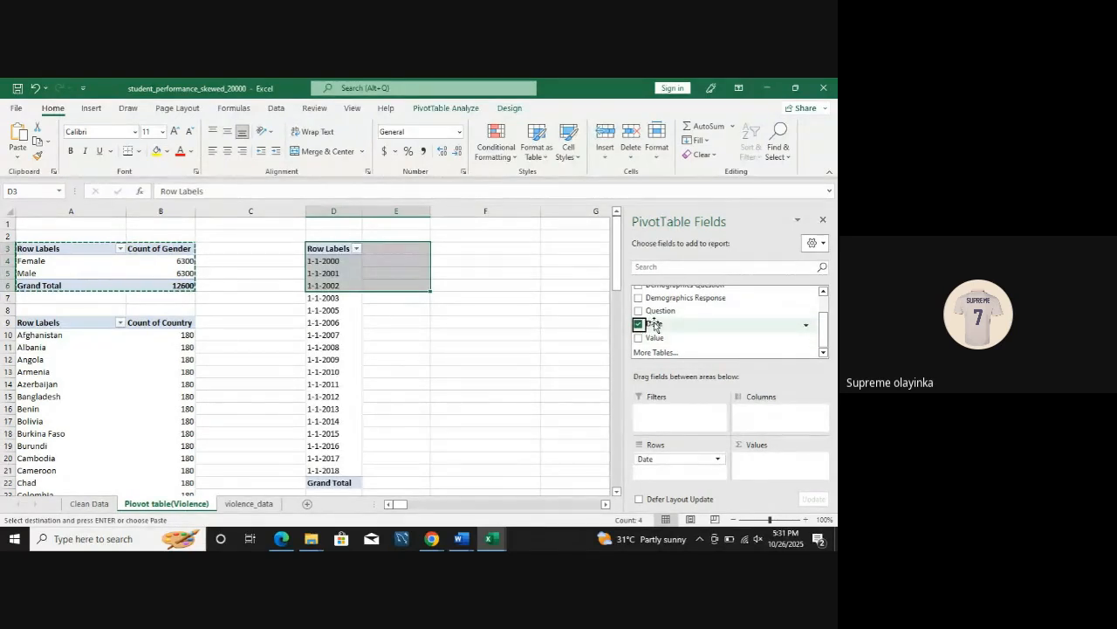
left_click_drag(650, 325, 768, 471)
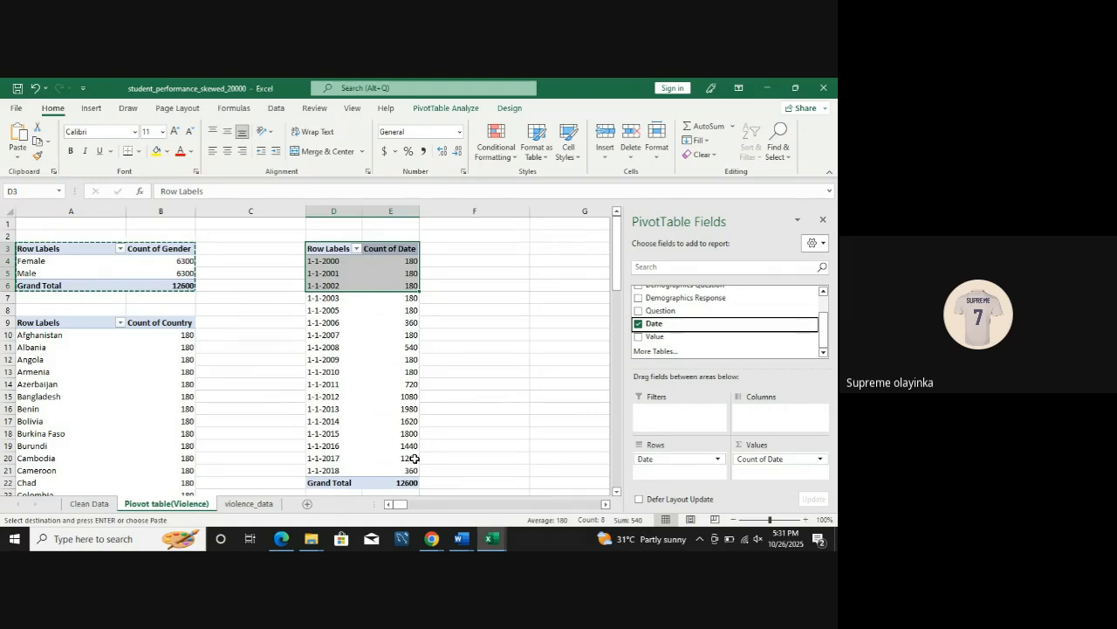
Step: Sort the date PivotTable by Count of Date from largest to smallest
left_click(401, 373)
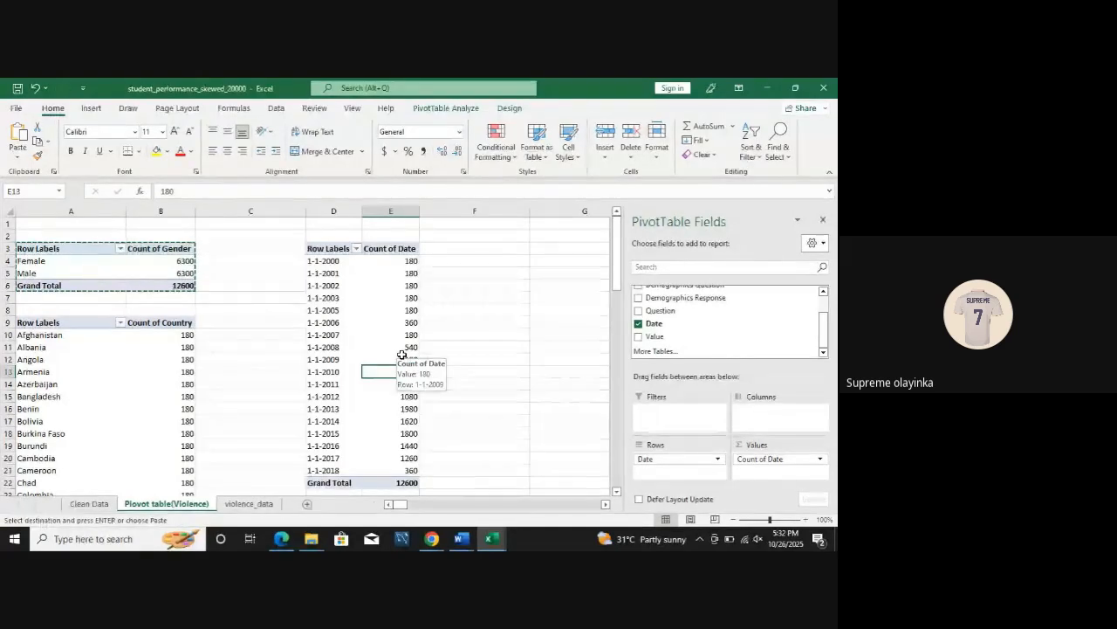
left_click(407, 310)
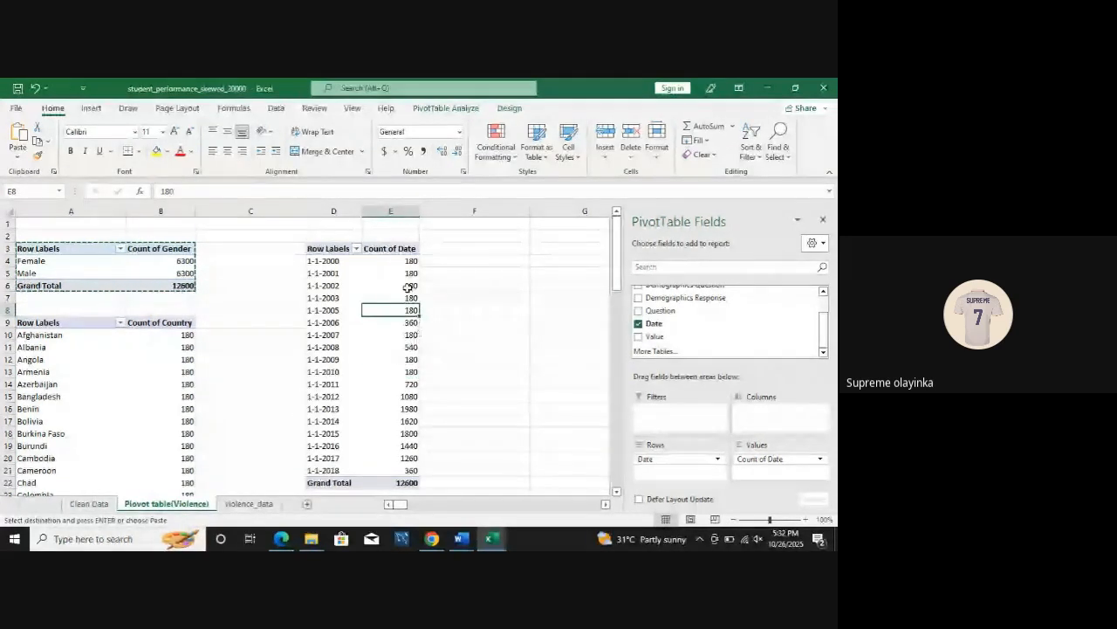
right_click(408, 285)
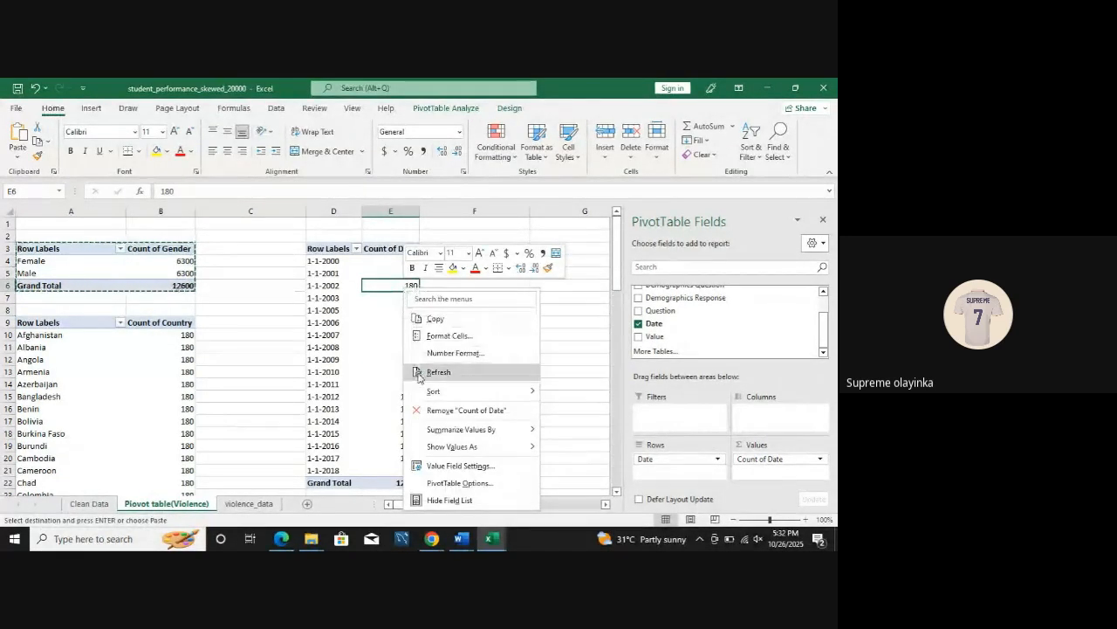
mouse_move(441, 391)
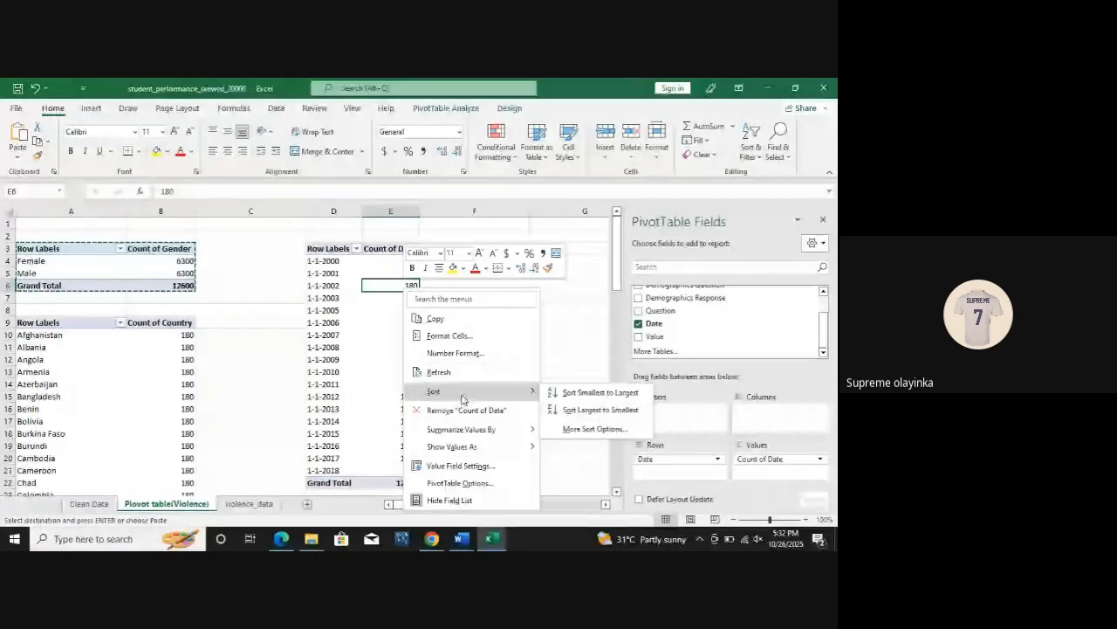
left_click(570, 410)
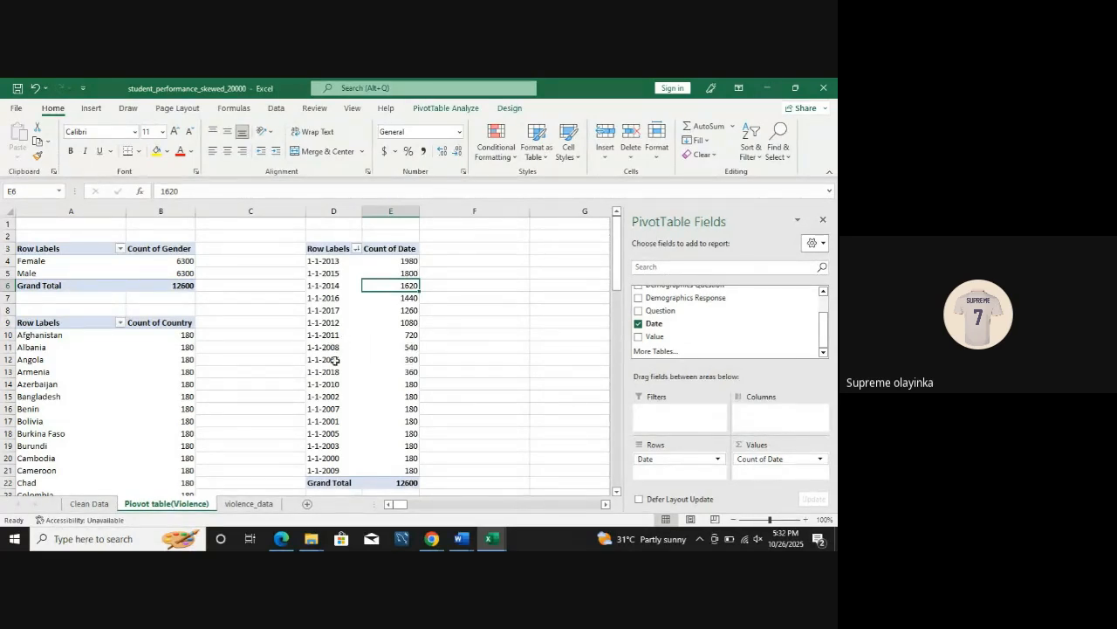
Step: Examine the order of the dates and their counts in the sorted date PivotTable
left_click(406, 313)
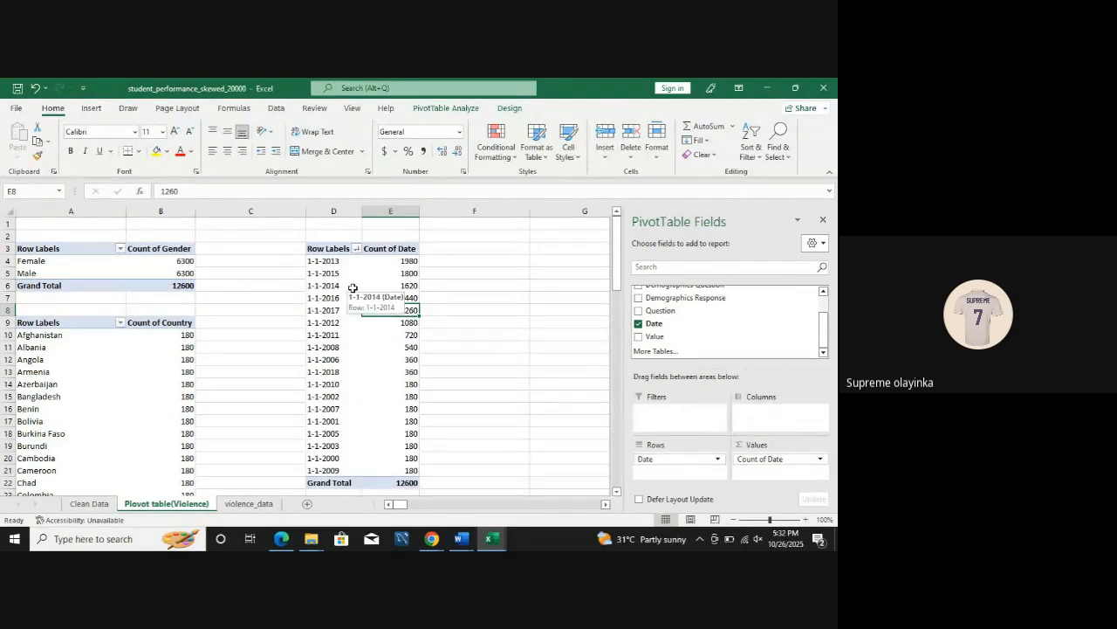
left_click(334, 458)
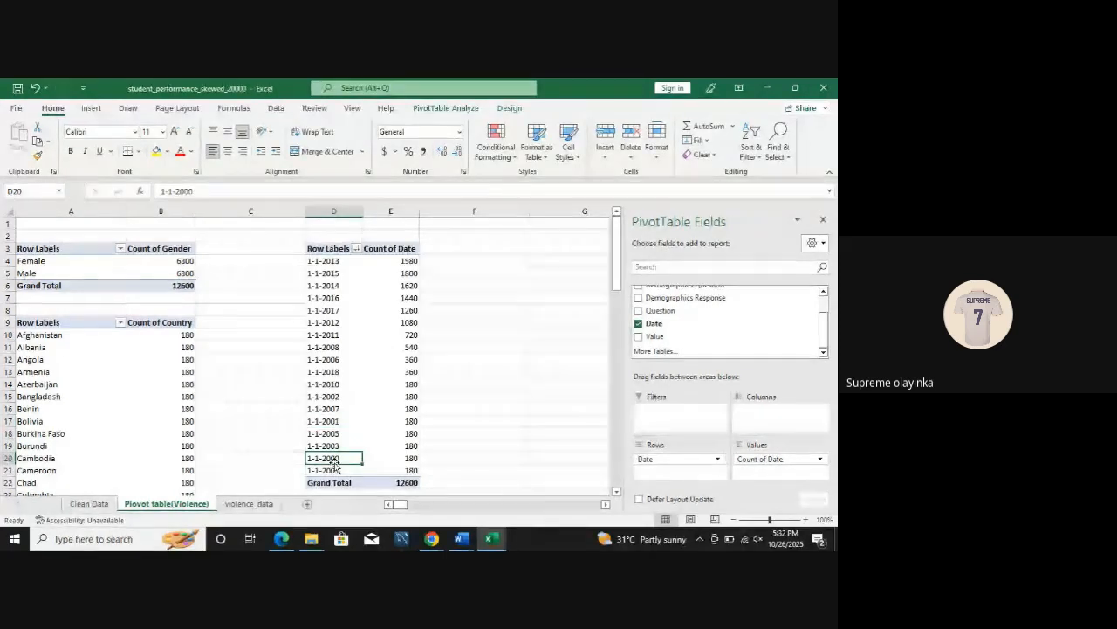
left_click(337, 421)
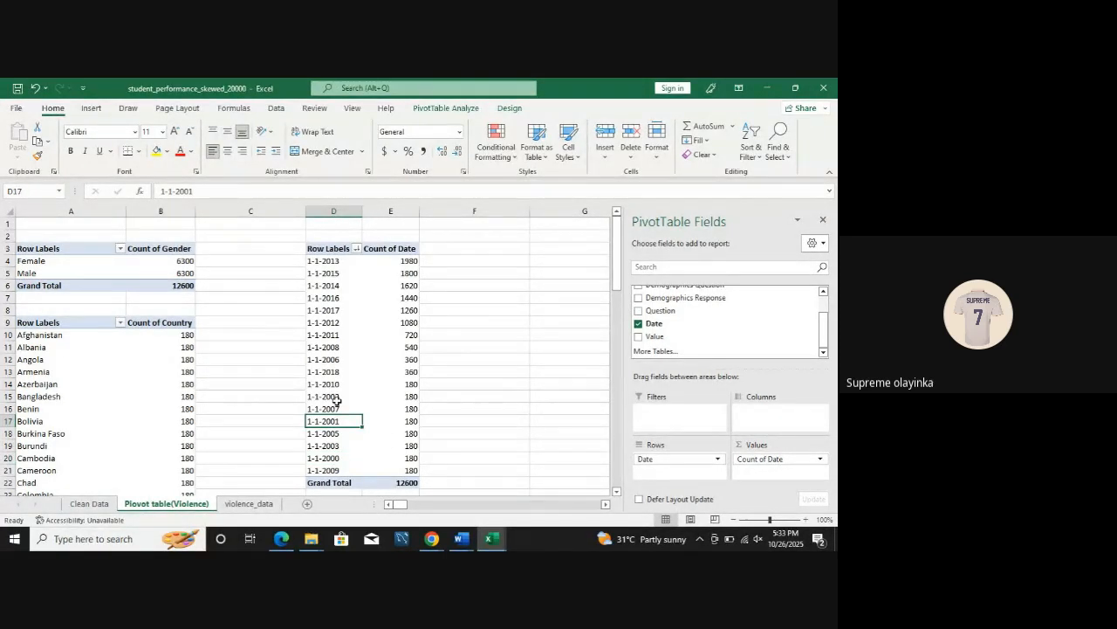
left_click(336, 397)
left_click(336, 451)
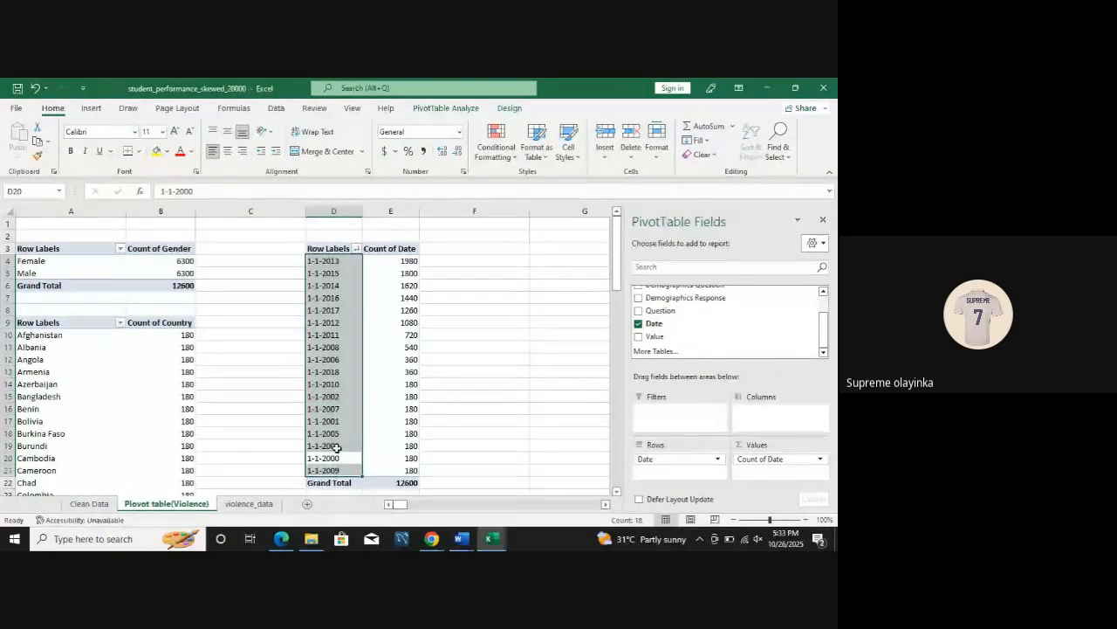
left_click(432, 423)
left_click(335, 446)
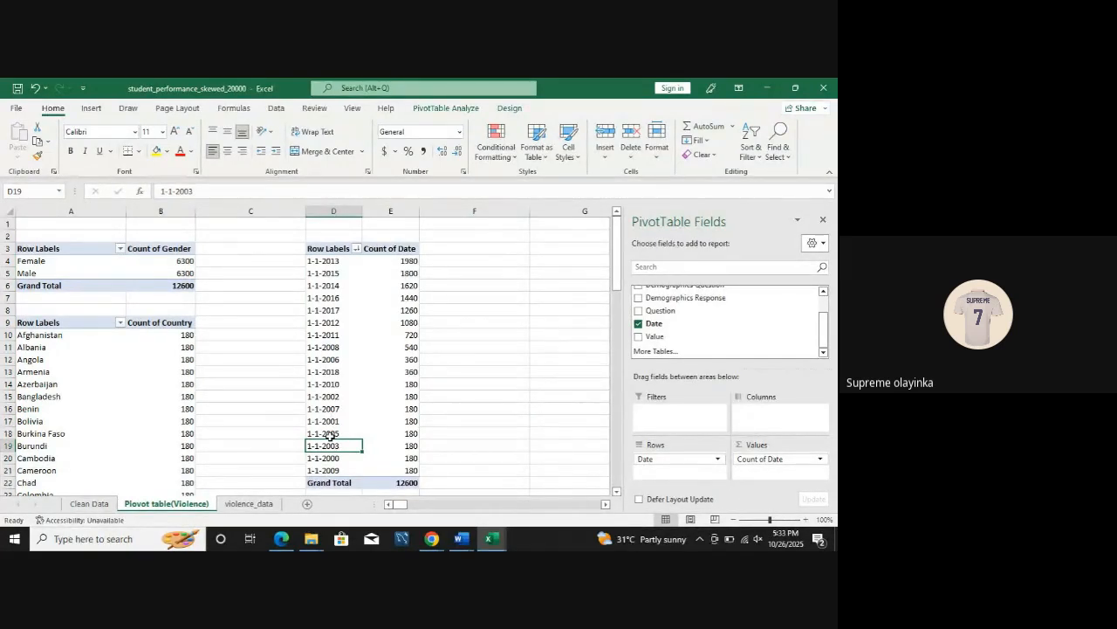
left_click(336, 359)
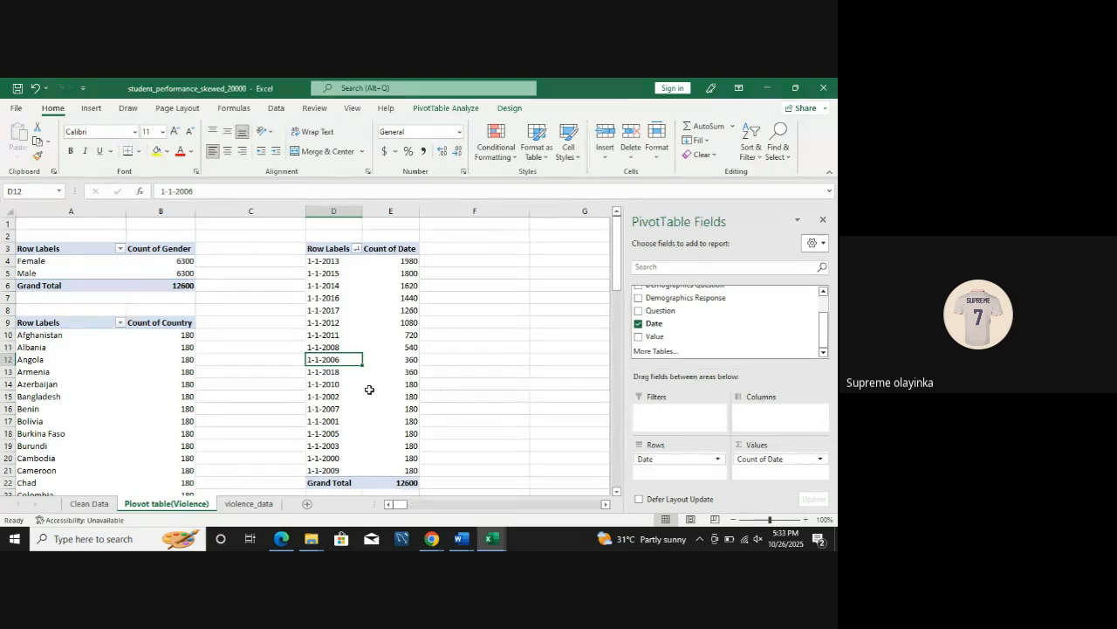
left_click(327, 384)
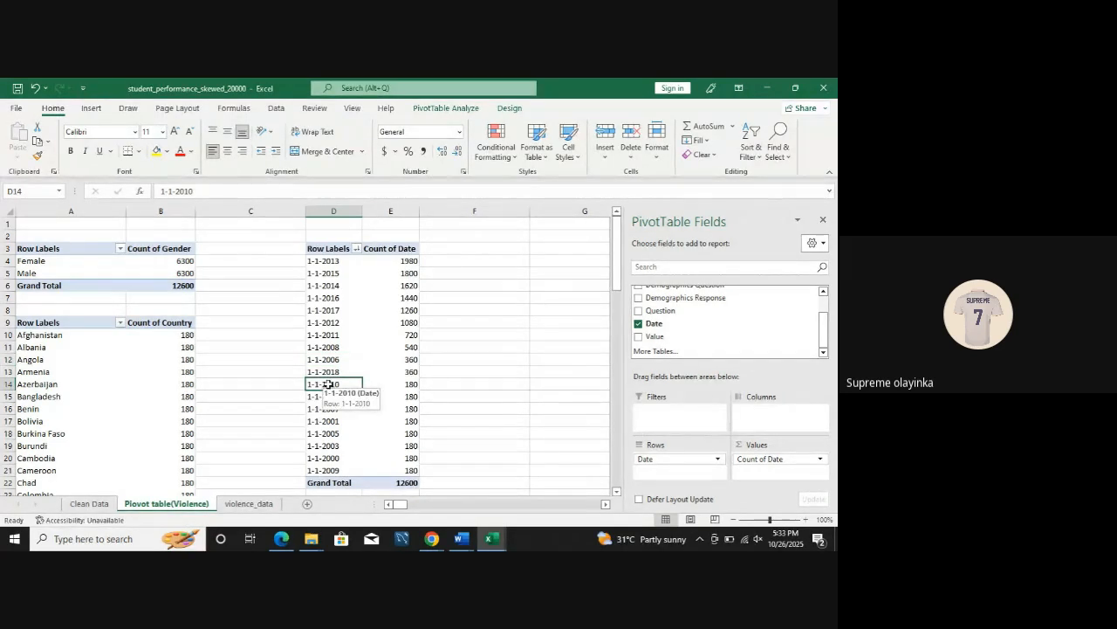
left_click(334, 335)
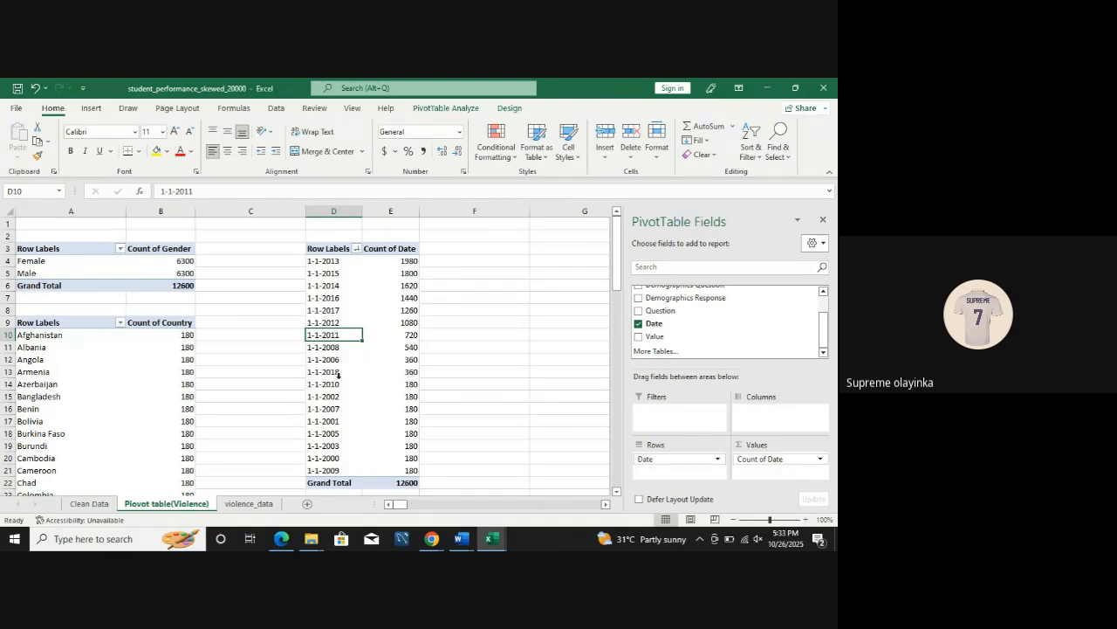
Step: Check the count for 1-1-2018 in the date PivotTable and look through its field list
left_click(408, 372)
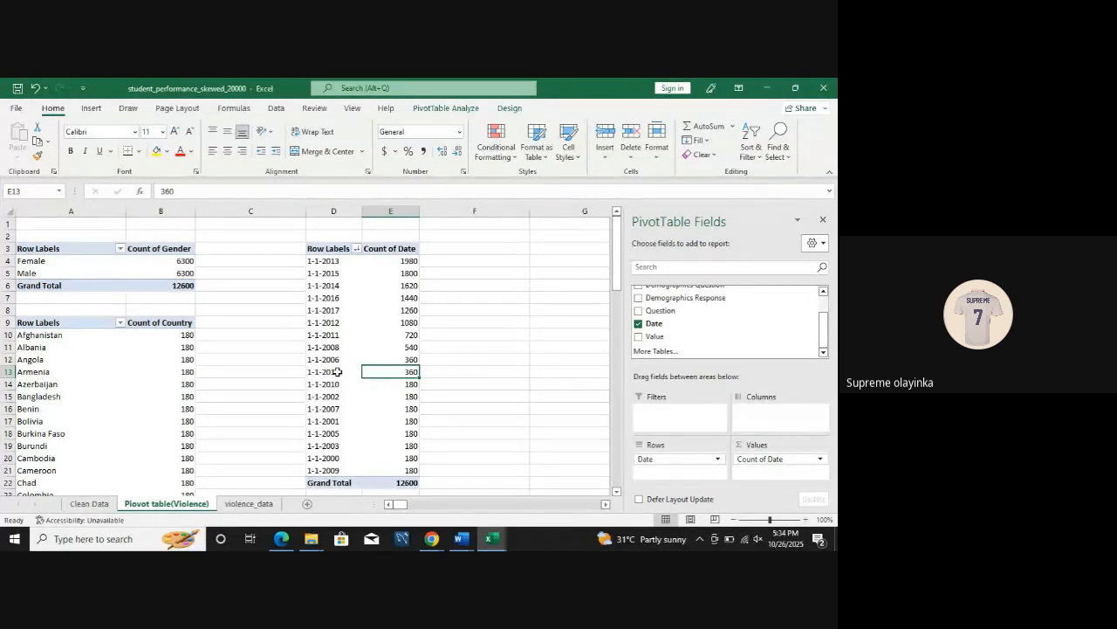
mouse_move(370, 373)
mouse_move(367, 259)
mouse_move(408, 372)
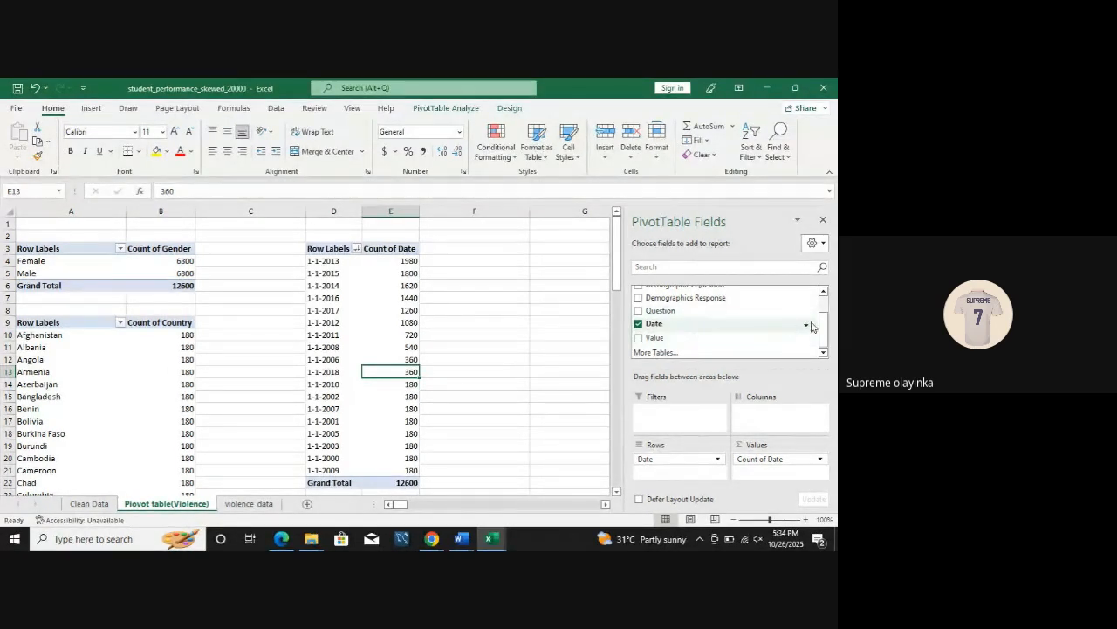
scroll(811, 326, "up", 2)
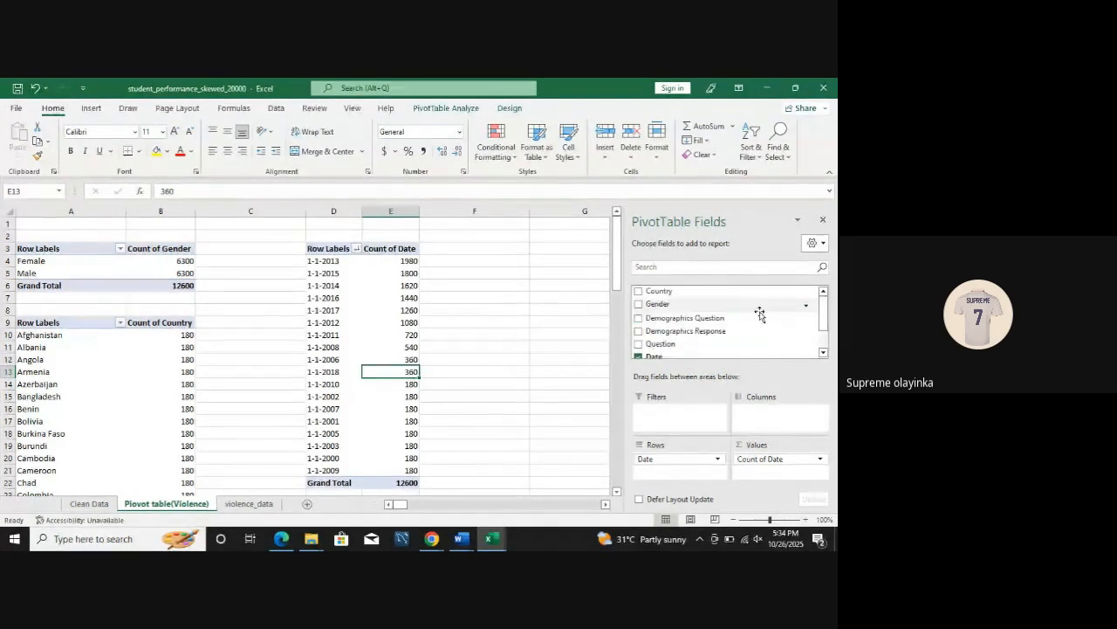
Step: Switch to the Clean Data sheet and select a cell inside the student performance table
left_click(90, 504)
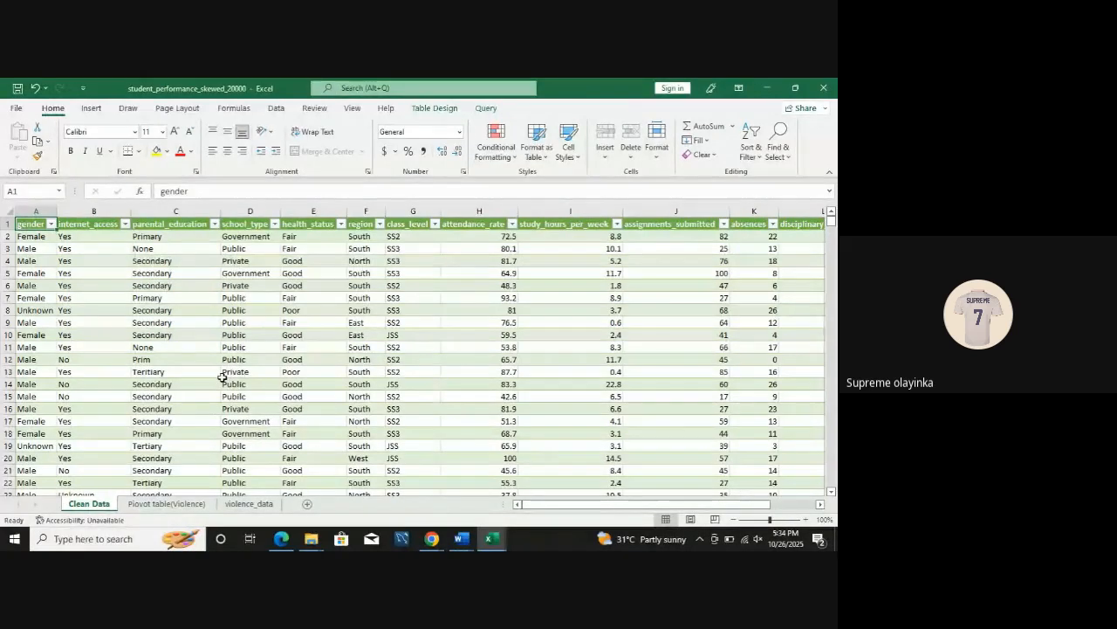
left_click(118, 321)
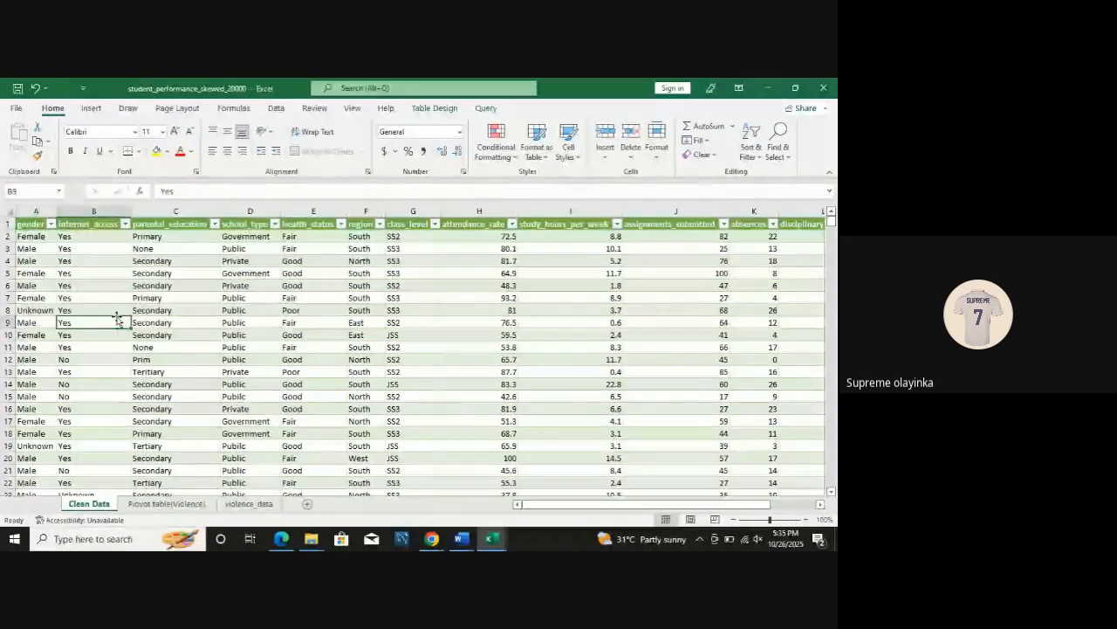
left_click(417, 371)
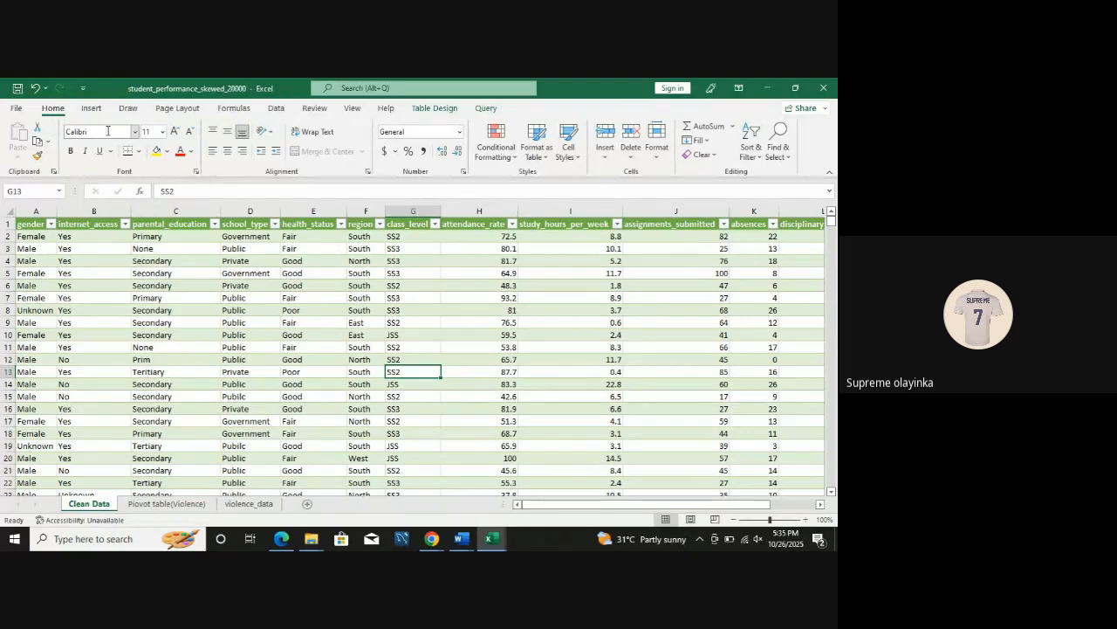
left_click(90, 107)
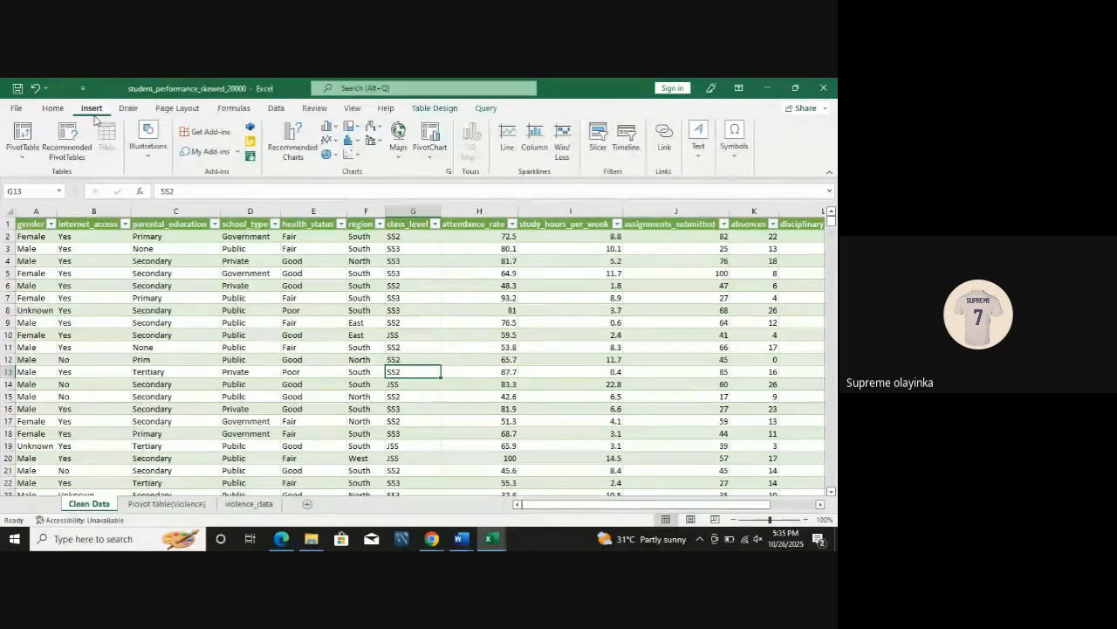
left_click(26, 156)
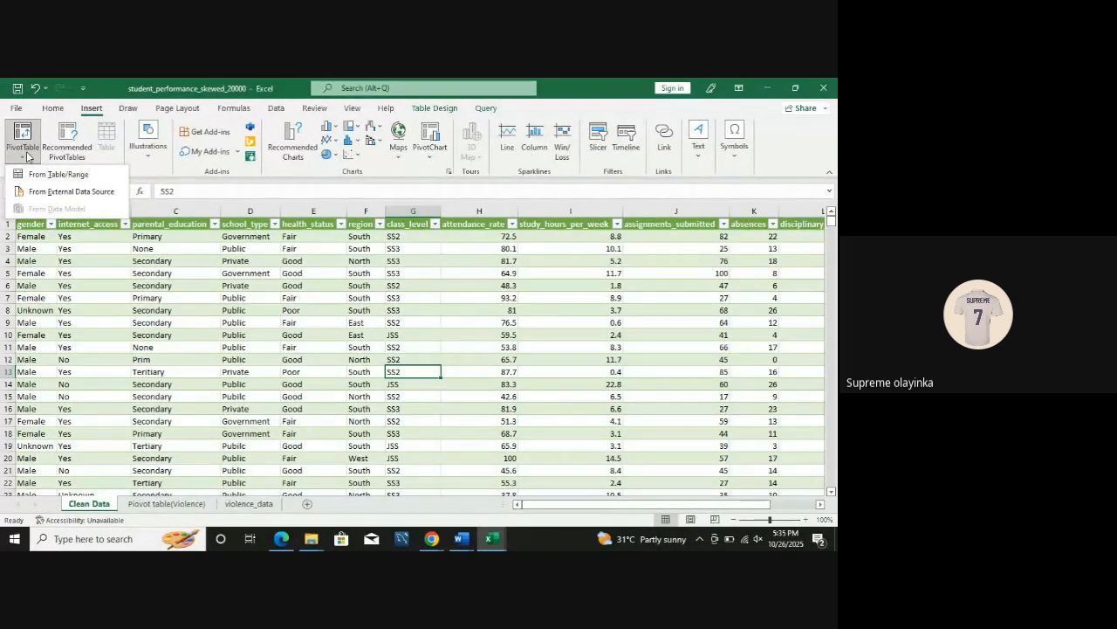
left_click(78, 177)
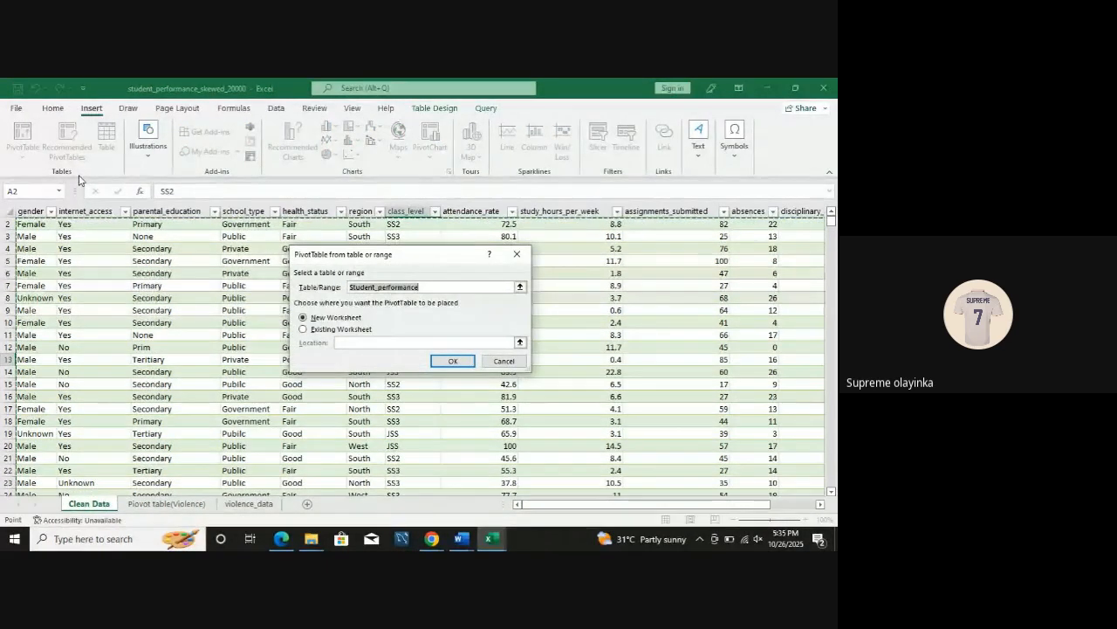
left_click(249, 225)
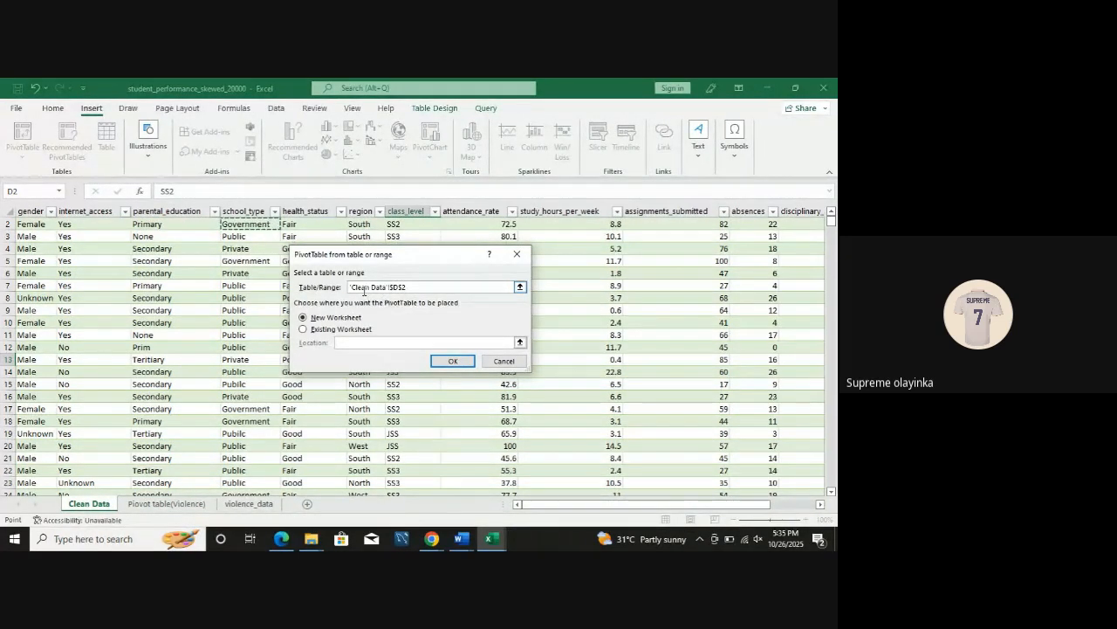
left_click(516, 253)
Step: Insert a PivotTable from the Student_performance table on a new worksheet and rename that sheet Pivot table 3
left_click(250, 335)
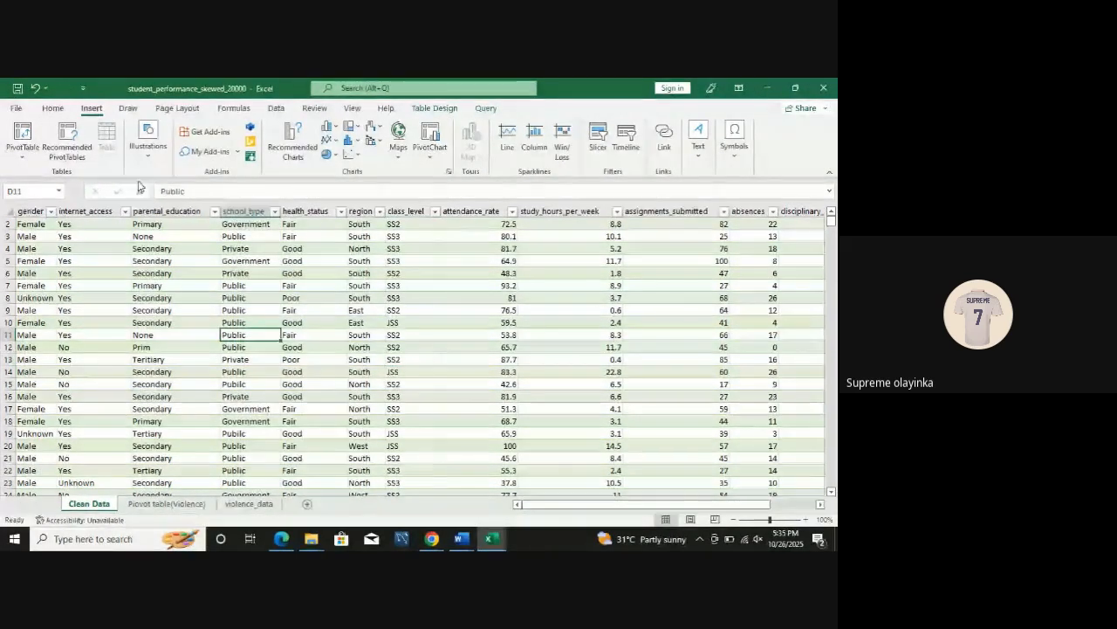
left_click(23, 135)
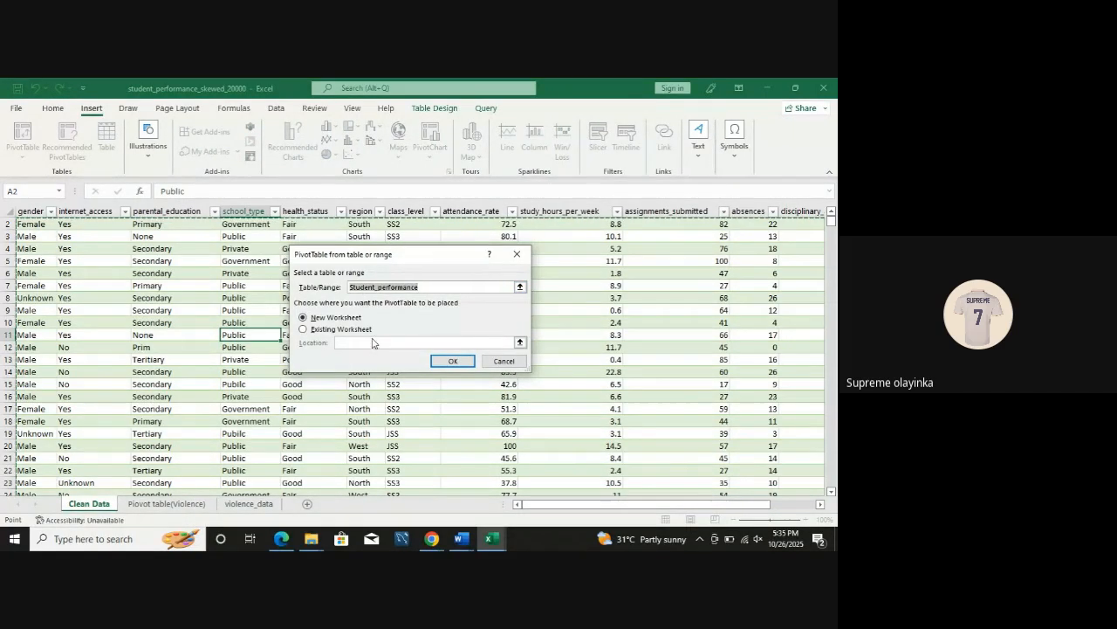
left_click(456, 360)
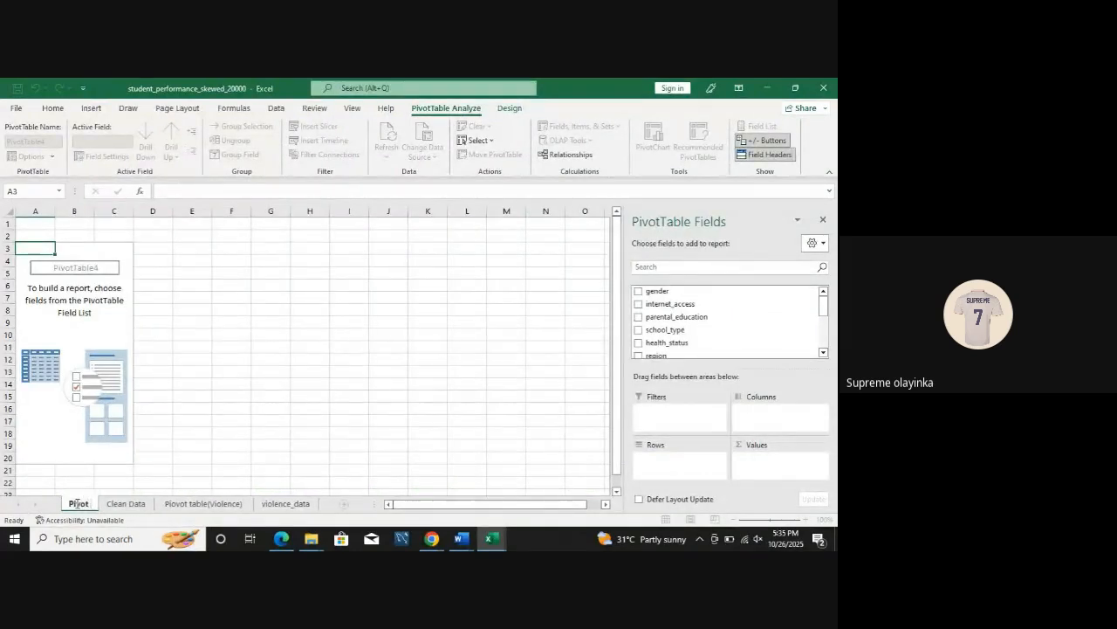
type("table 3")
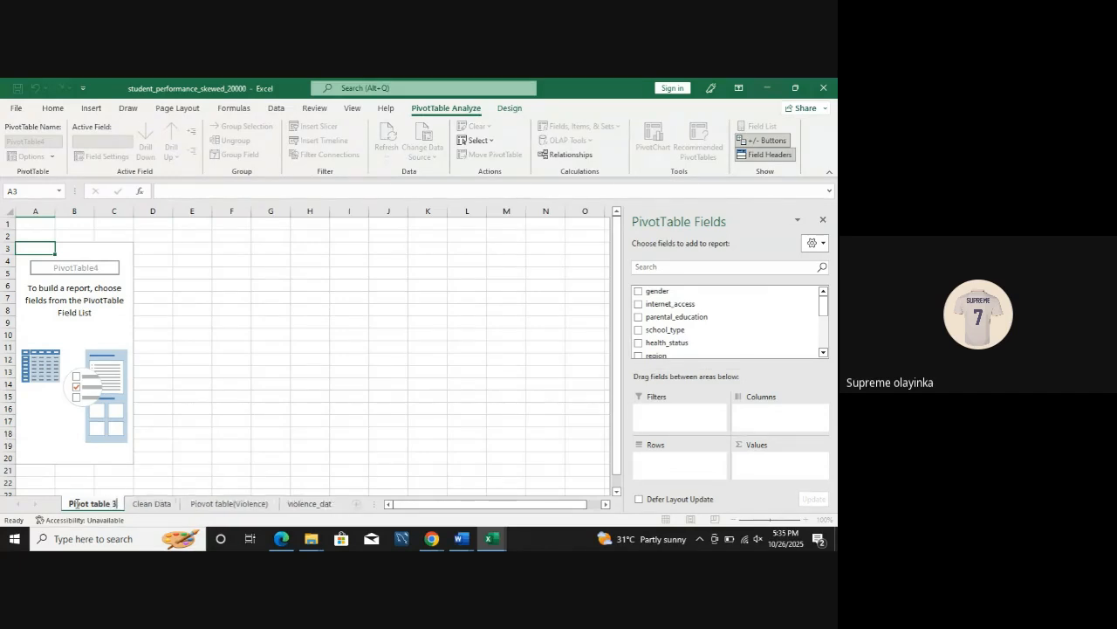
left_click(167, 419)
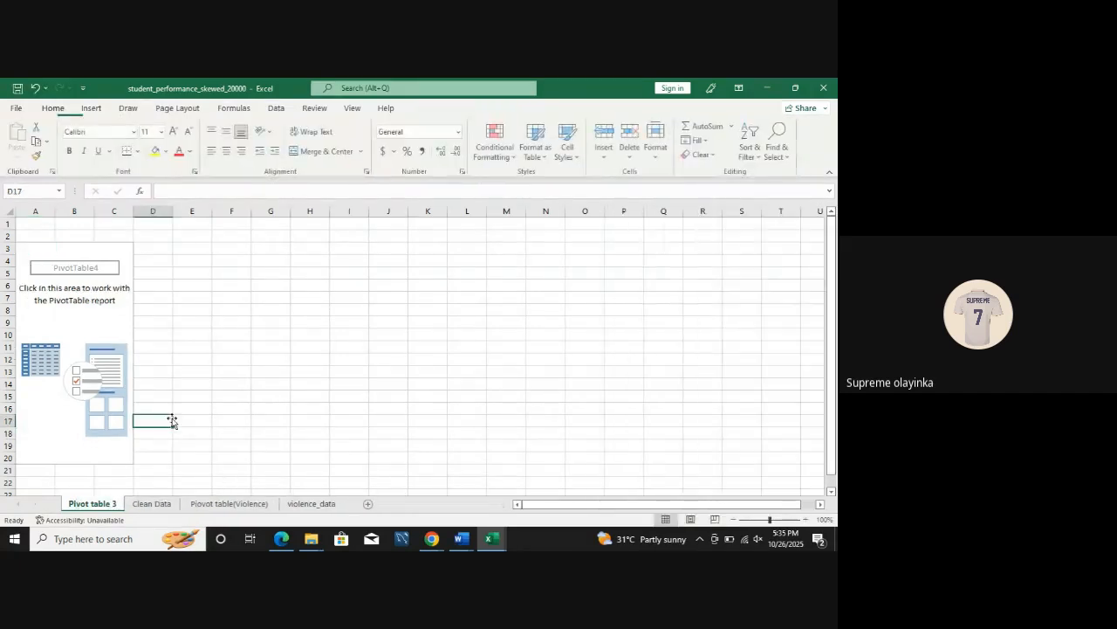
Step: Set gender as rows and Count of gender as values in the new student PivotTable
left_click(82, 323)
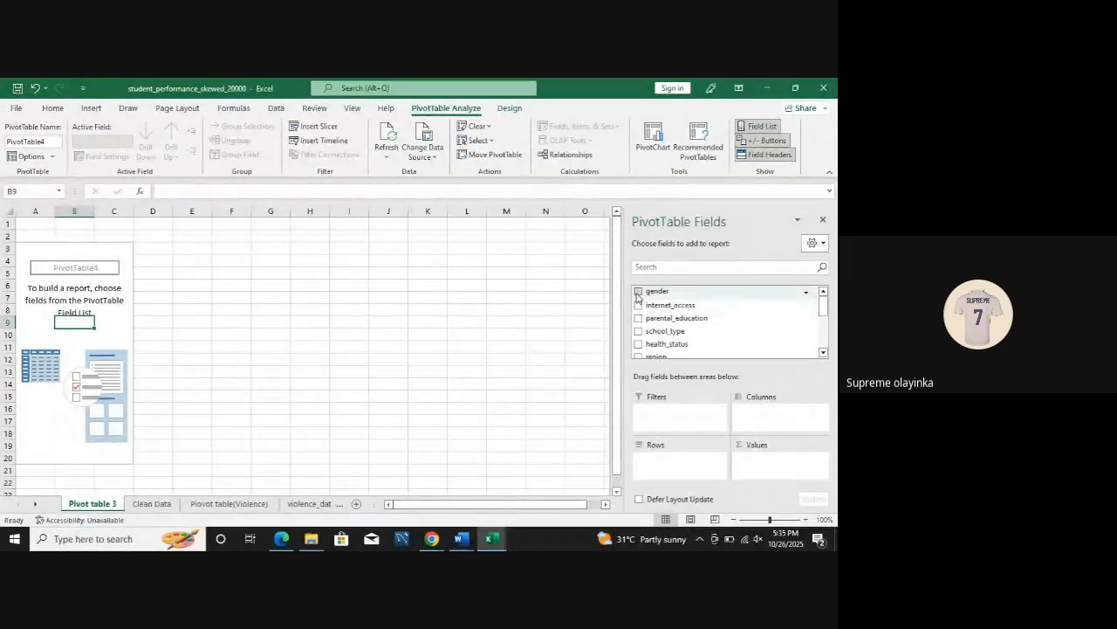
left_click(638, 294)
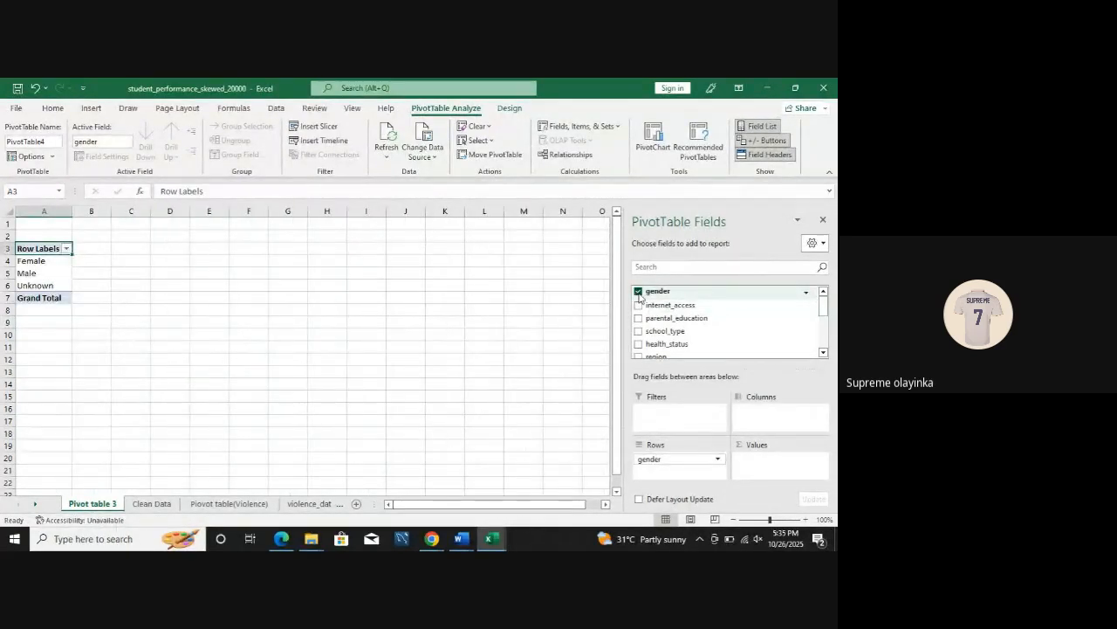
left_click(640, 295)
left_click(639, 293)
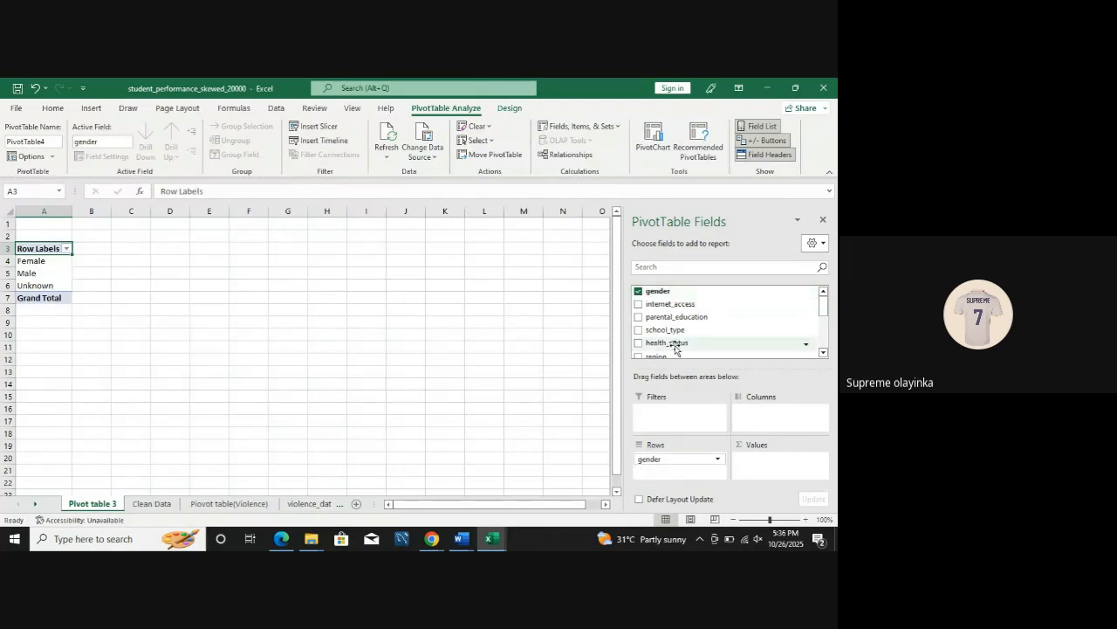
left_click(671, 296)
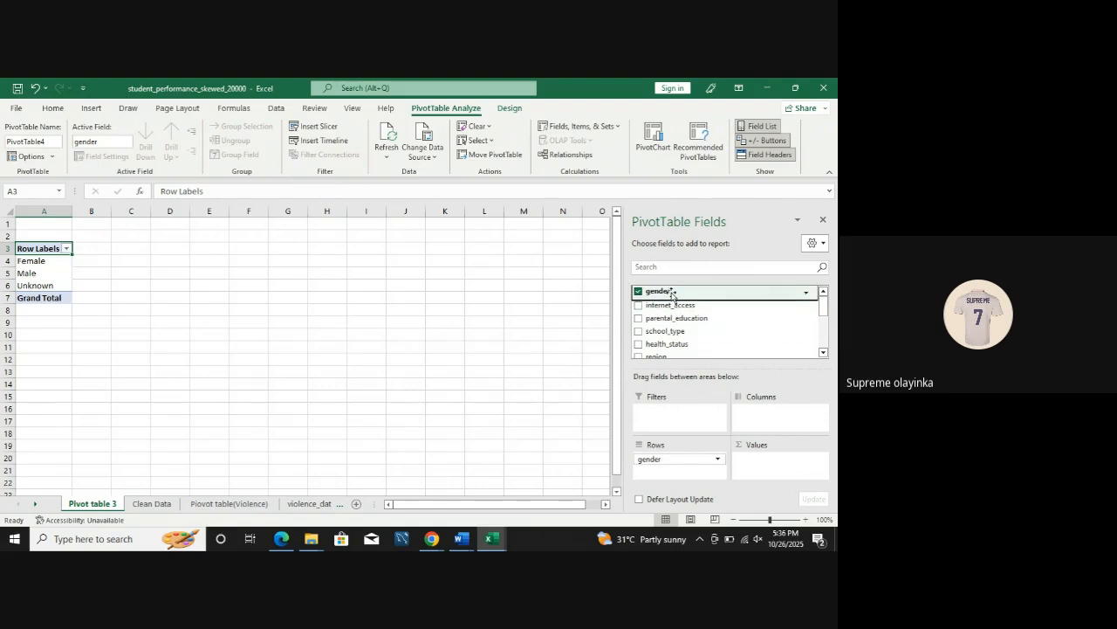
left_click_drag(672, 296, 768, 467)
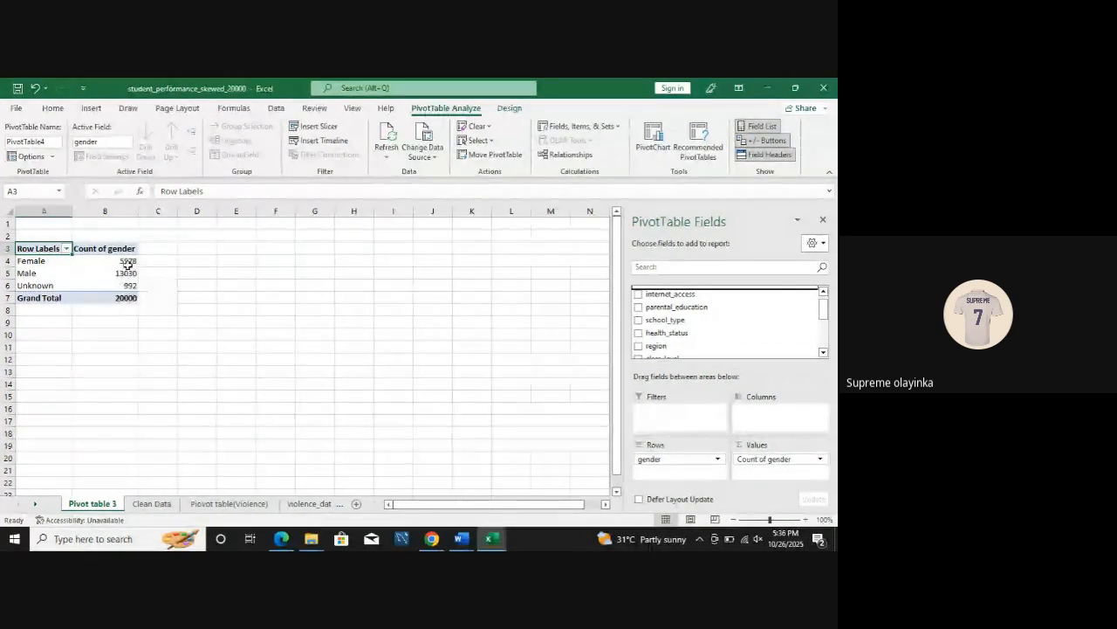
Step: Sort the student gender PivotTable by Count of gender from largest to smallest
mouse_move(127, 265)
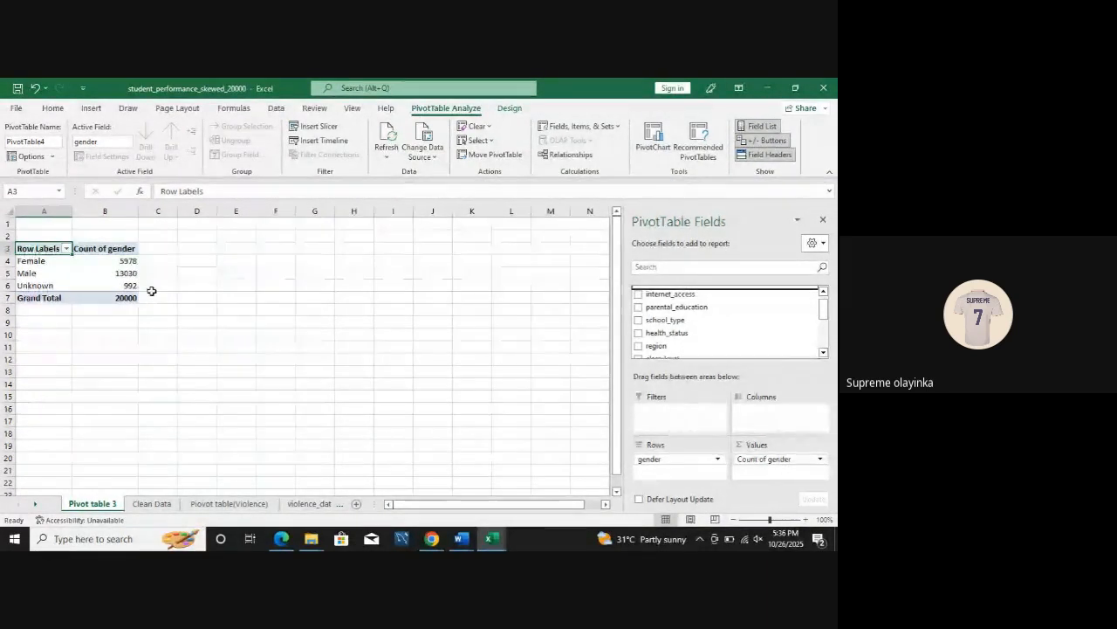
left_click(123, 276)
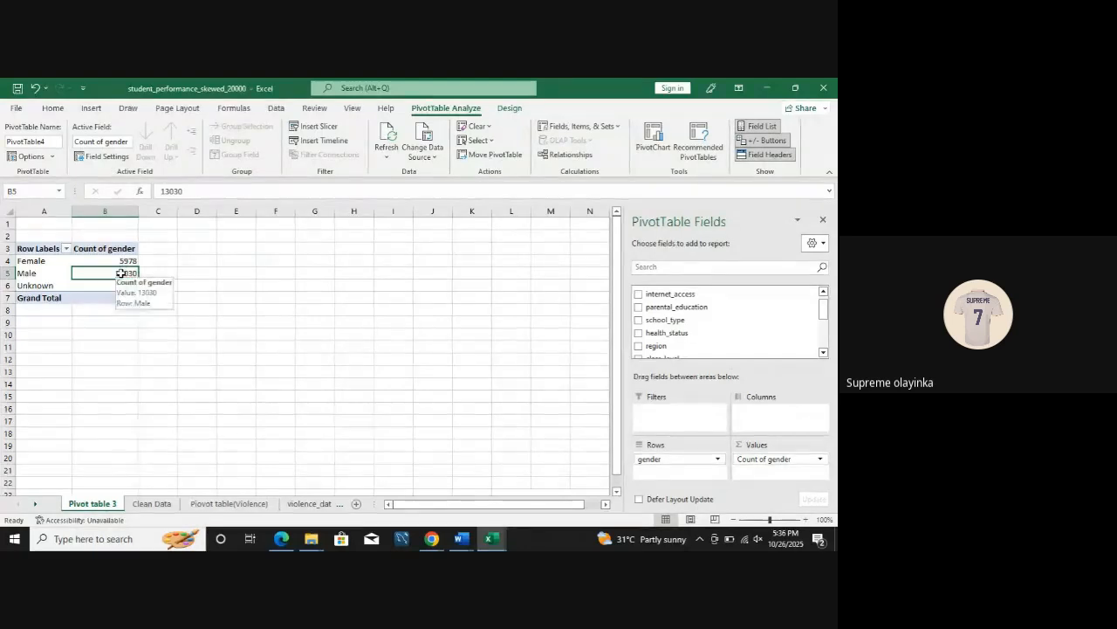
right_click(120, 272)
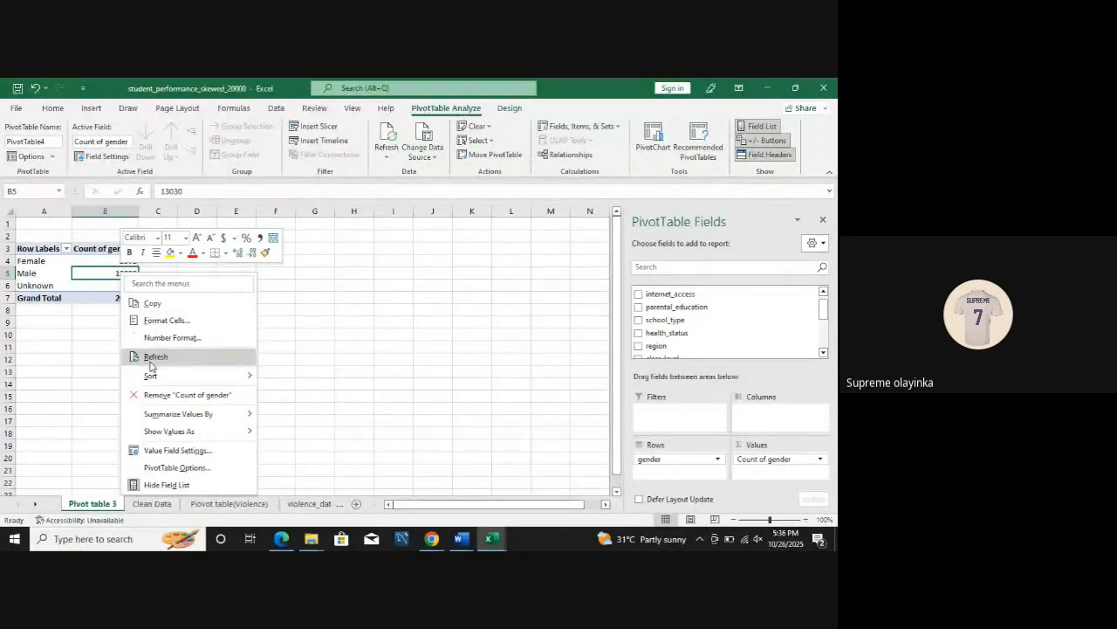
mouse_move(155, 376)
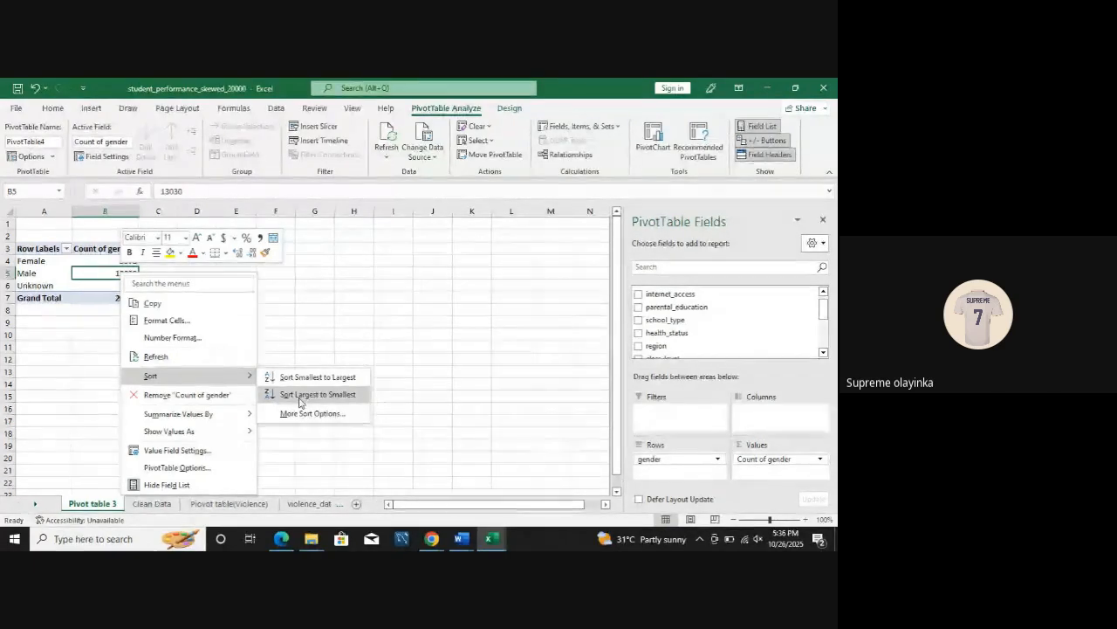
left_click(299, 400)
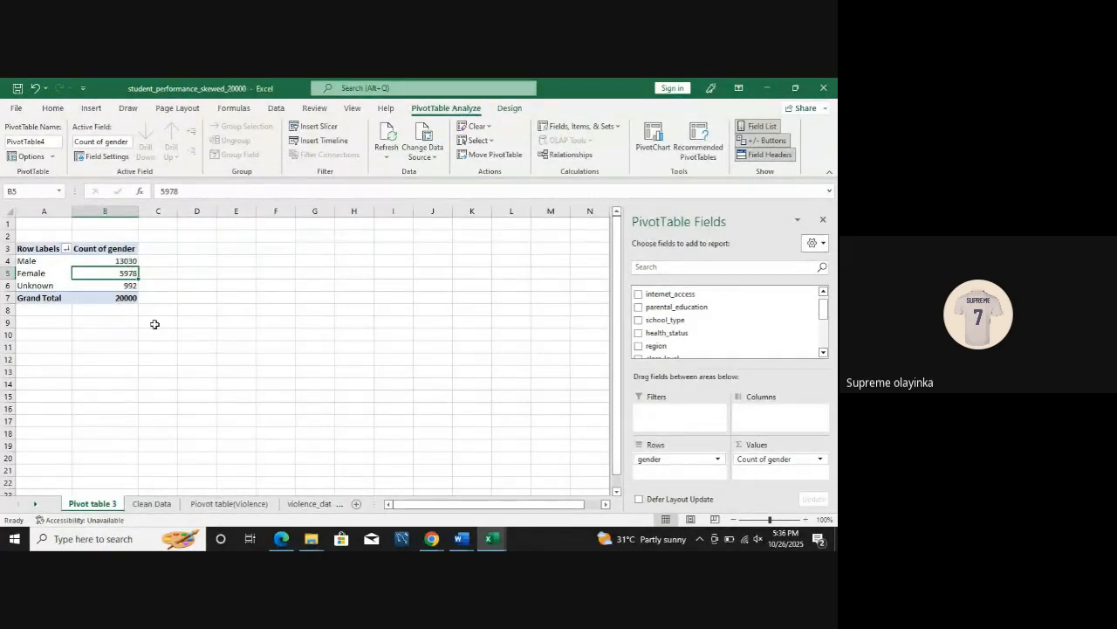
left_click(131, 262)
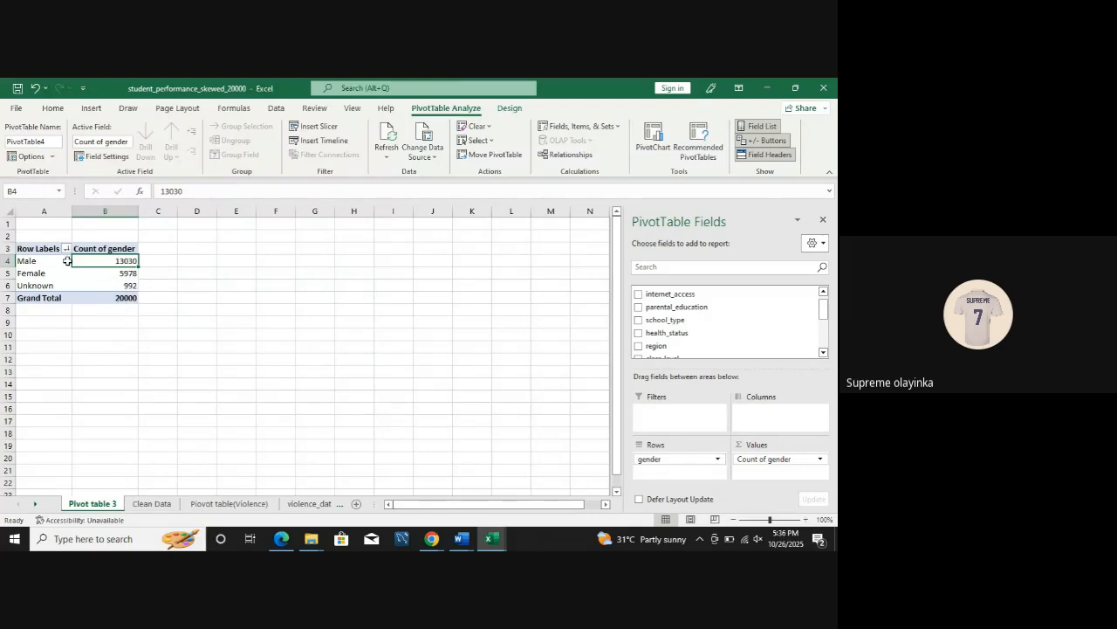
Step: Copy the student gender PivotTable and paste it at A11 on the same sheet
left_click_drag(40, 248, 102, 304)
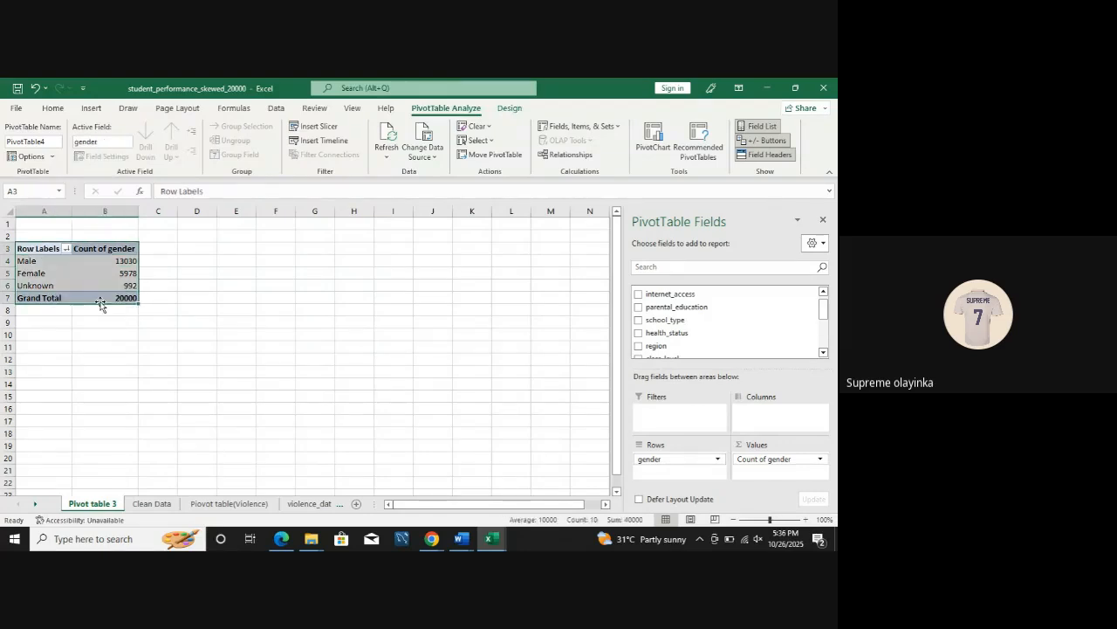
key("ctrl+c")
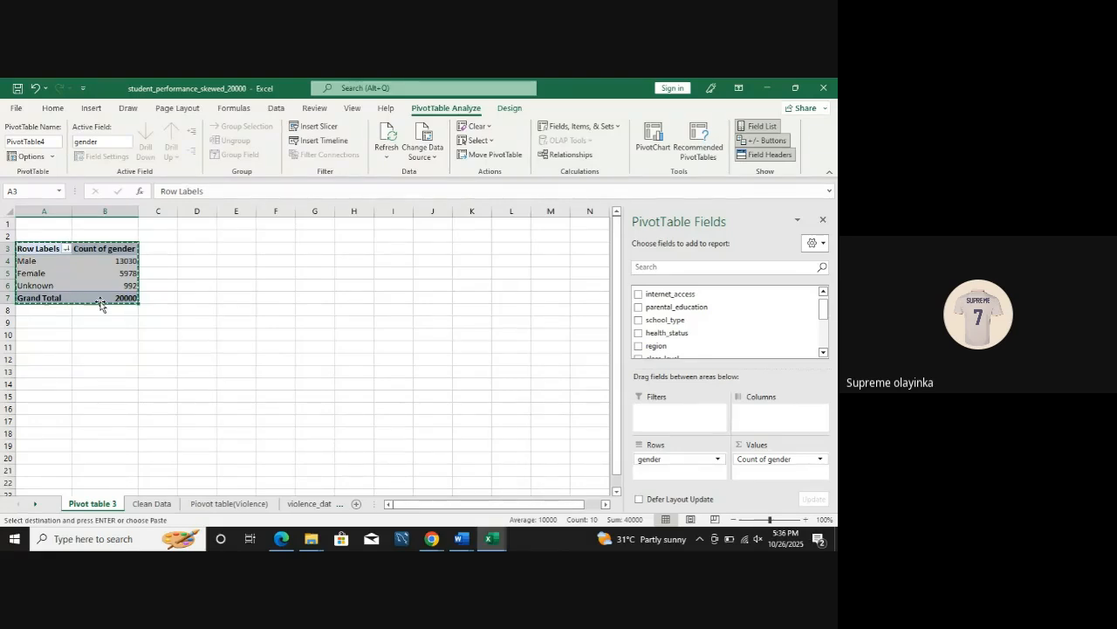
left_click(57, 346)
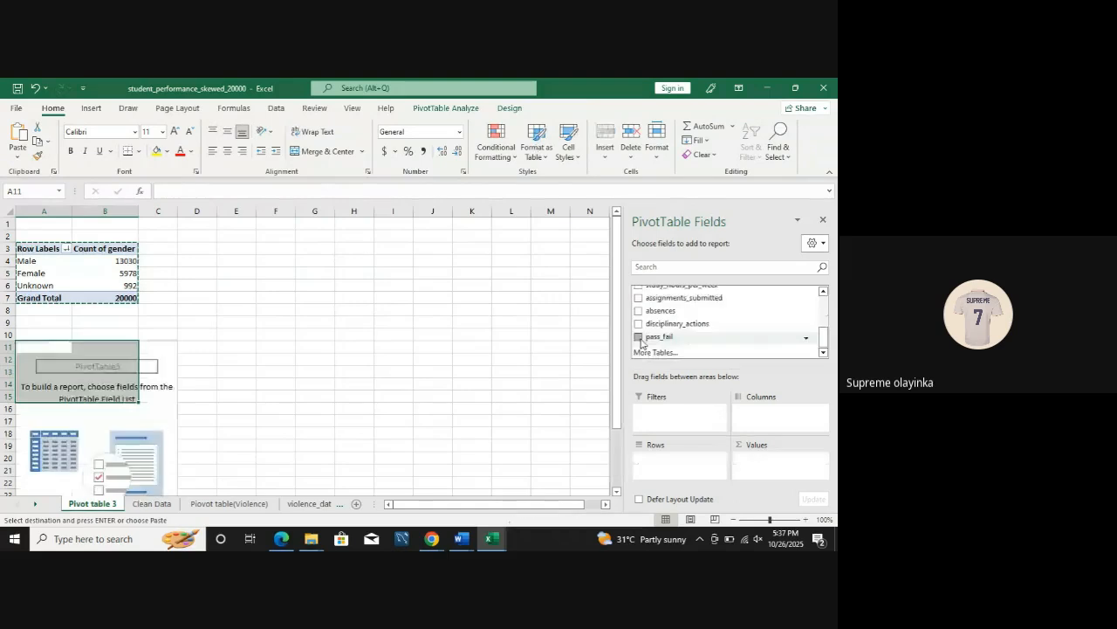
Step: Replace the gender fields in the PivotTable copy at A11 with pass_fail as rows and Count of pass_fail as values
left_click(640, 338)
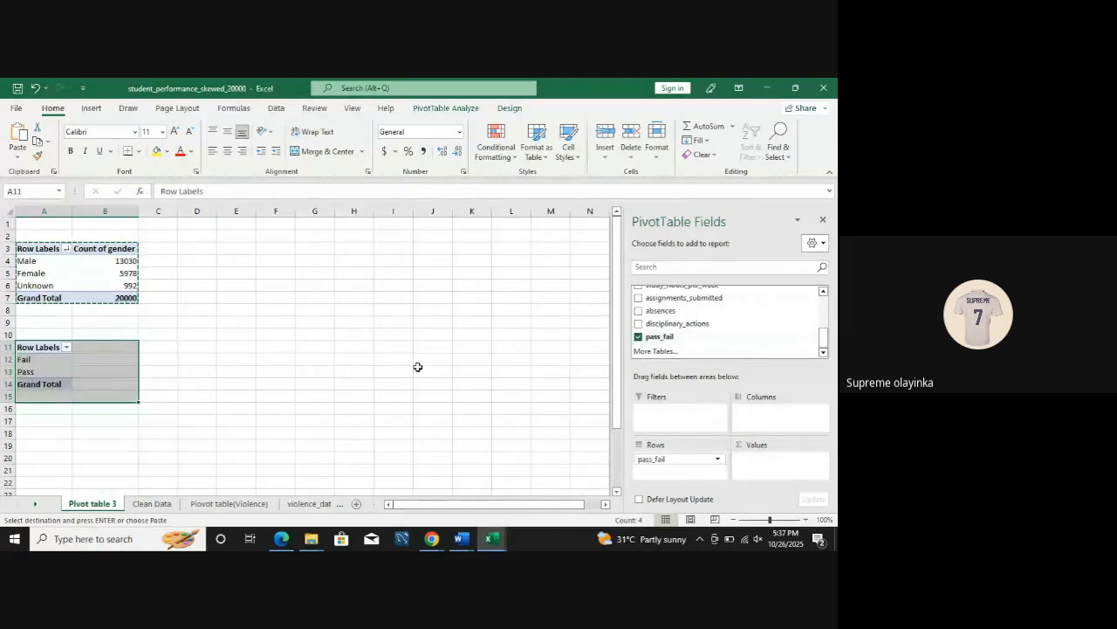
left_click(550, 371)
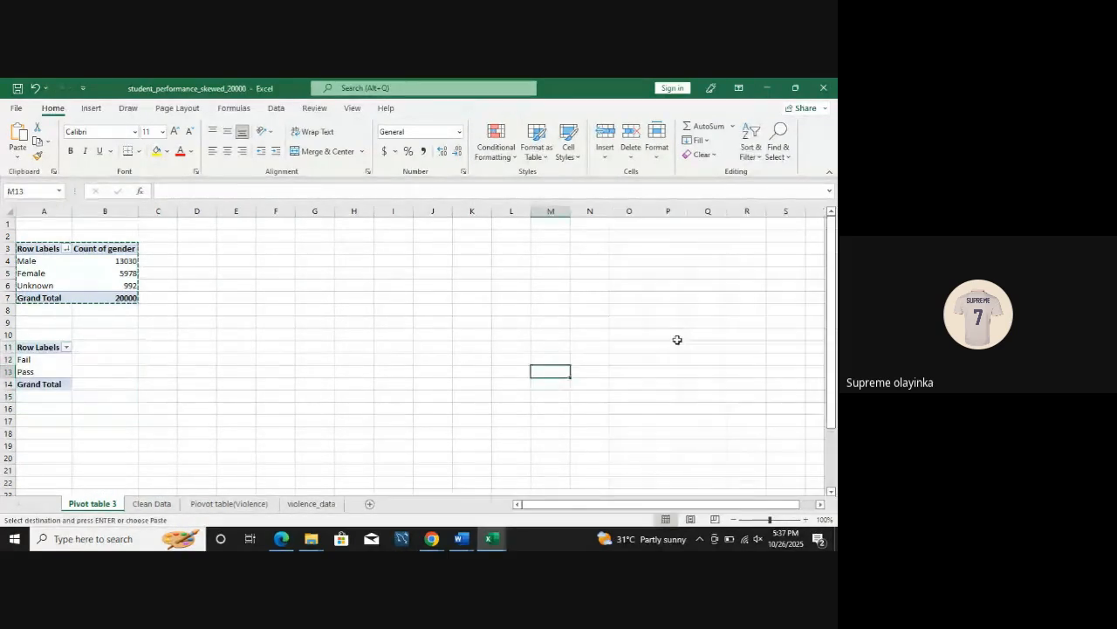
left_click_drag(38, 359, 38, 371)
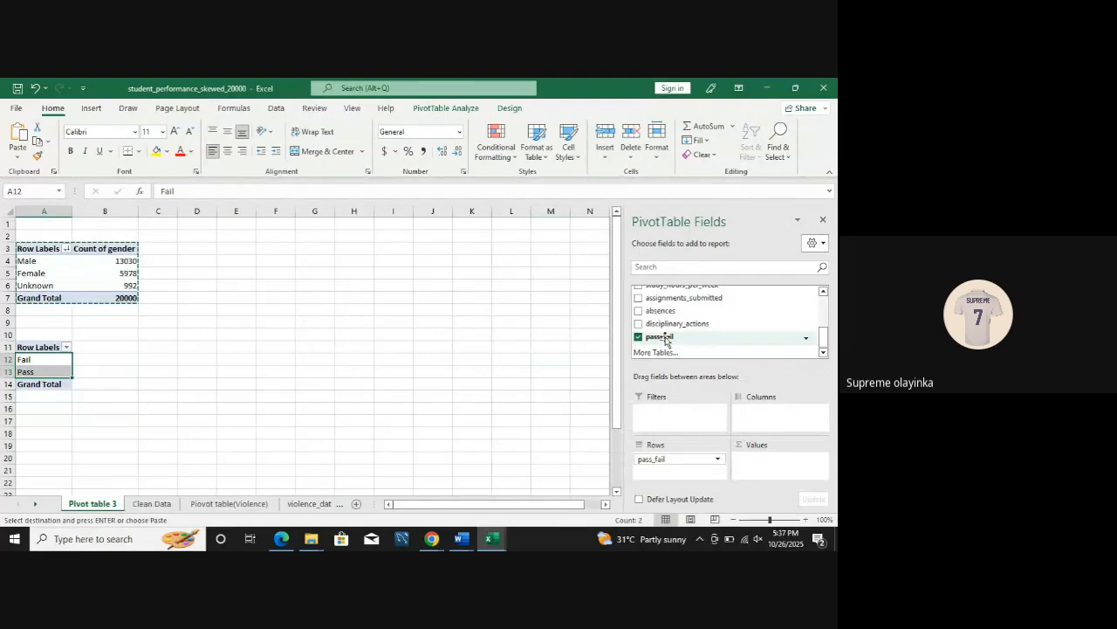
left_click_drag(665, 338, 762, 464)
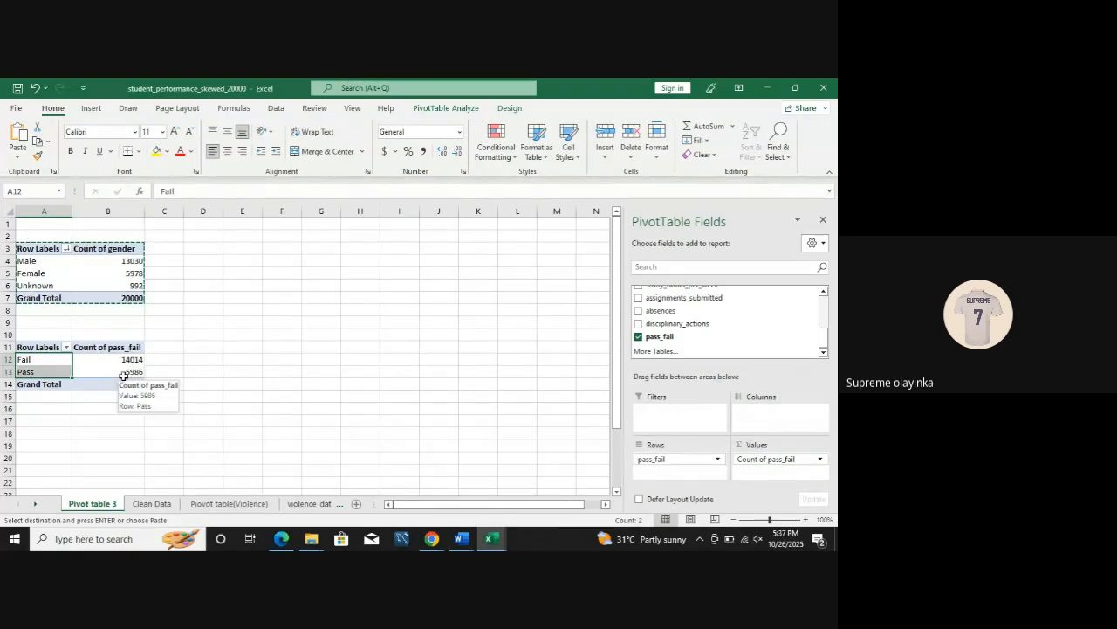
Step: Review the pass and fail counts and look through the other available fields of the student PivotTable
left_click(172, 359)
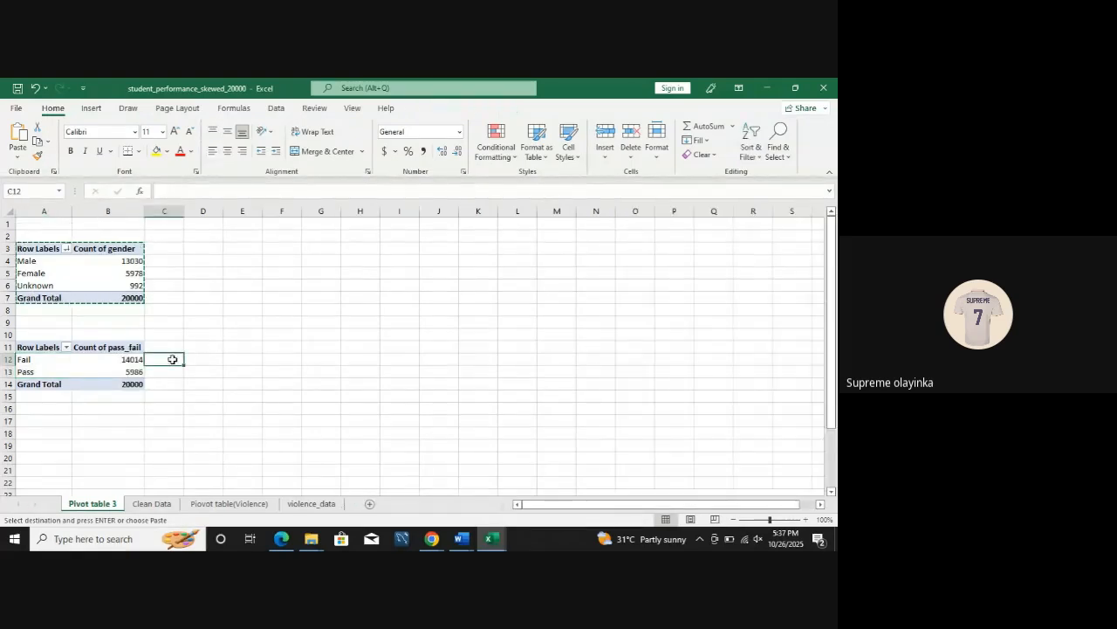
left_click(105, 371)
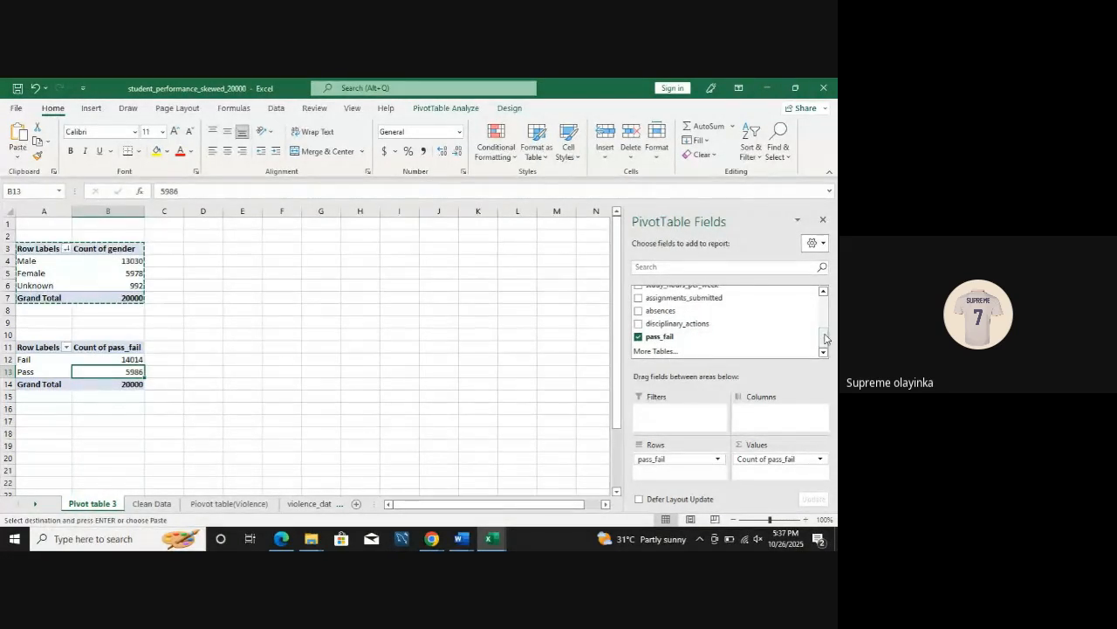
left_click_drag(825, 338, 825, 313)
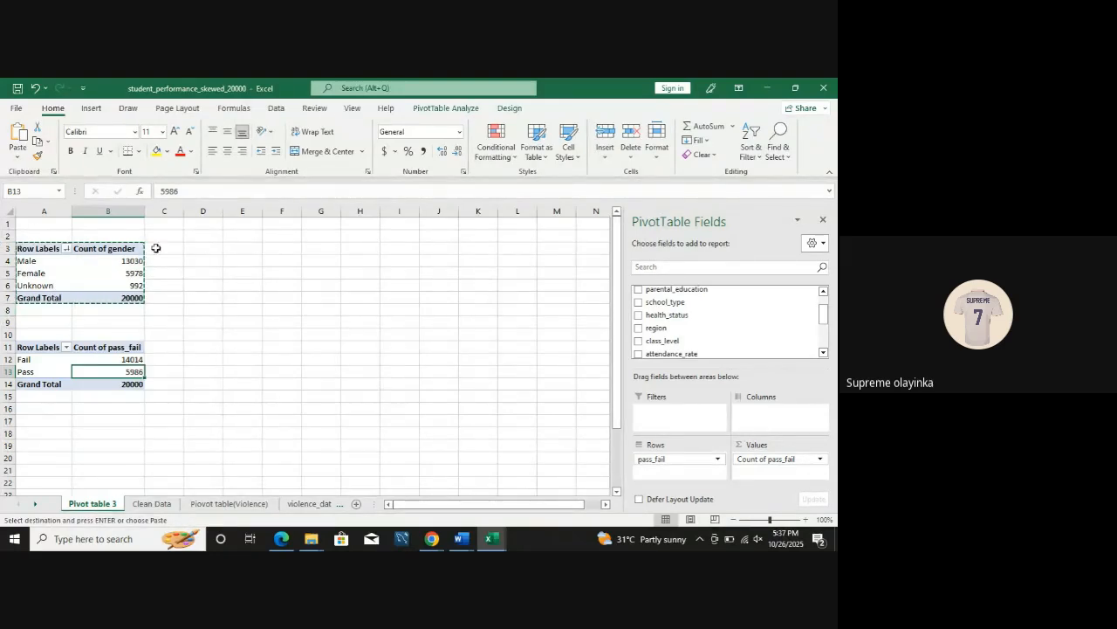
Step: Paste the copied student gender PivotTable at D3 on the same sheet
left_click(213, 248)
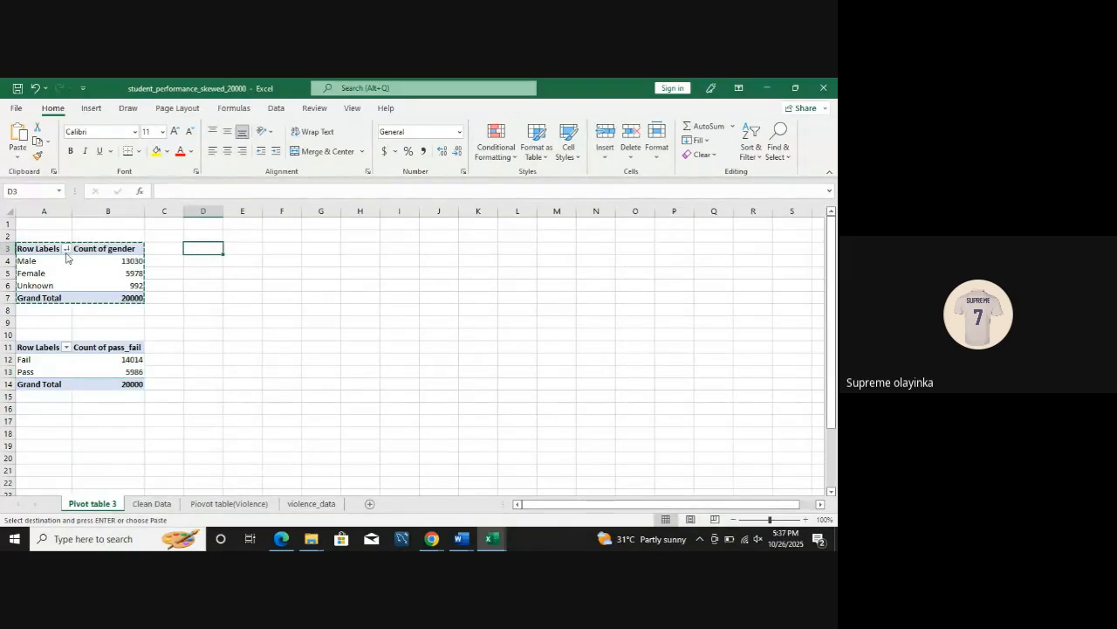
key("ctrl+v")
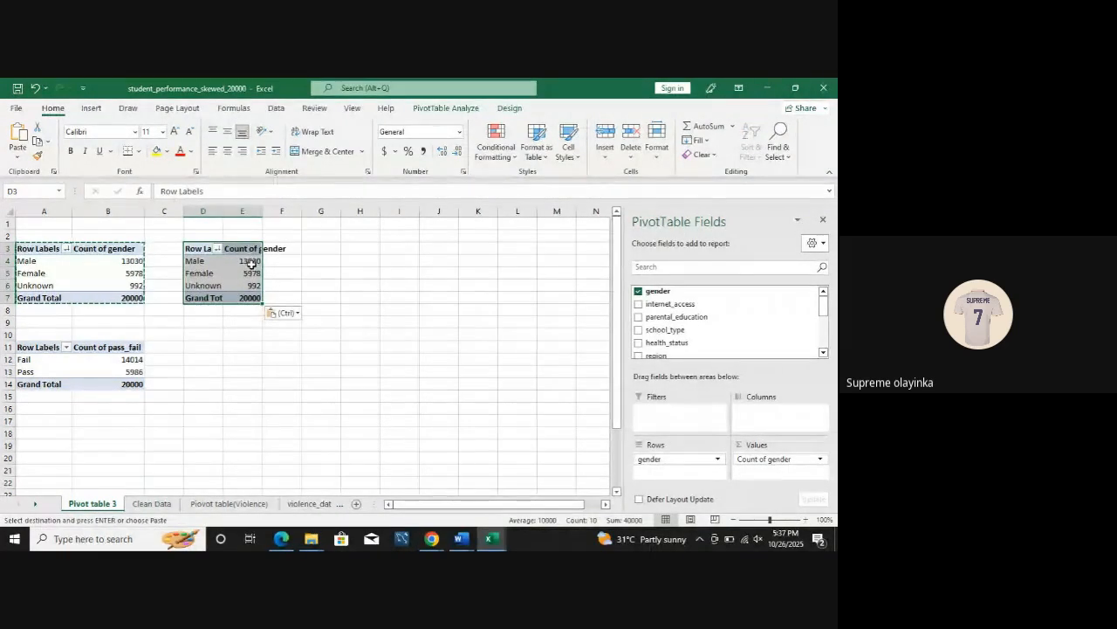
left_click(204, 346)
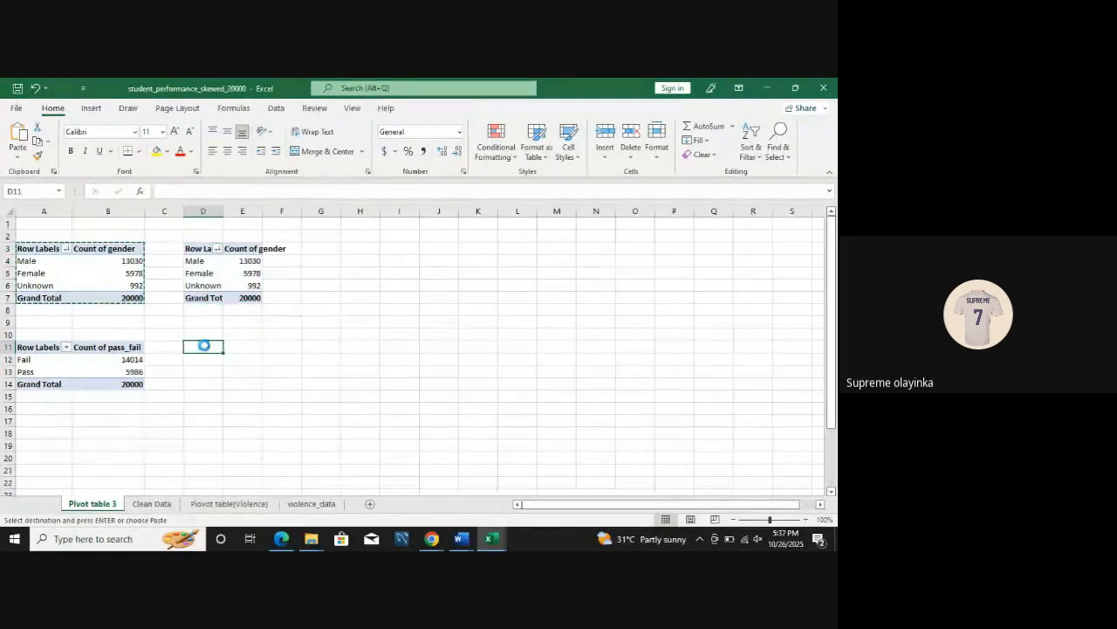
key("ctrl+v")
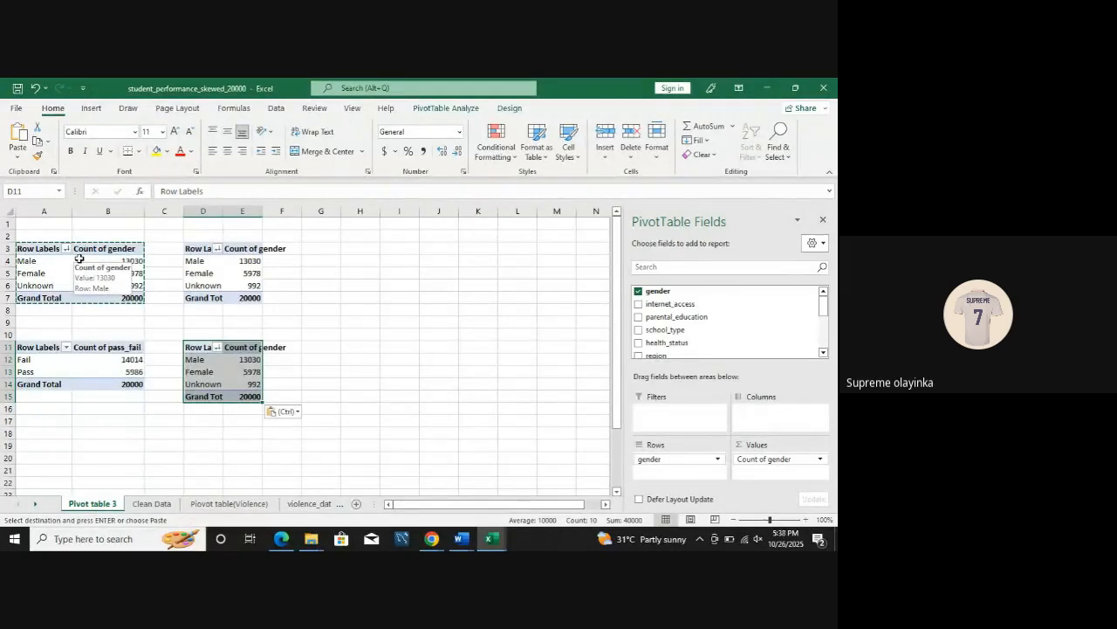
key("Escape")
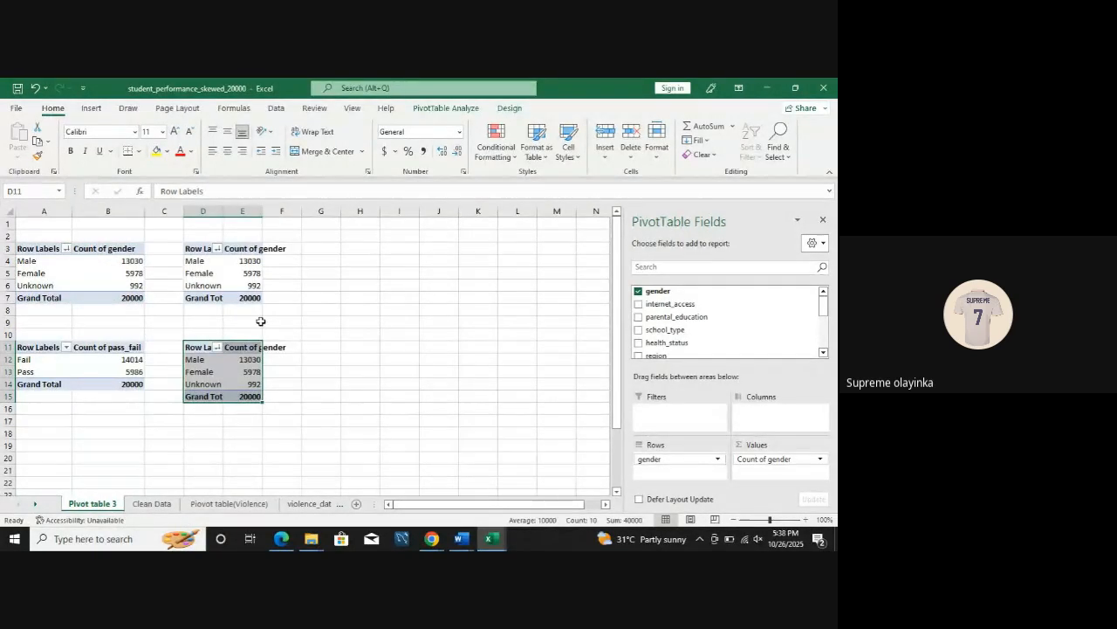
left_click(222, 265)
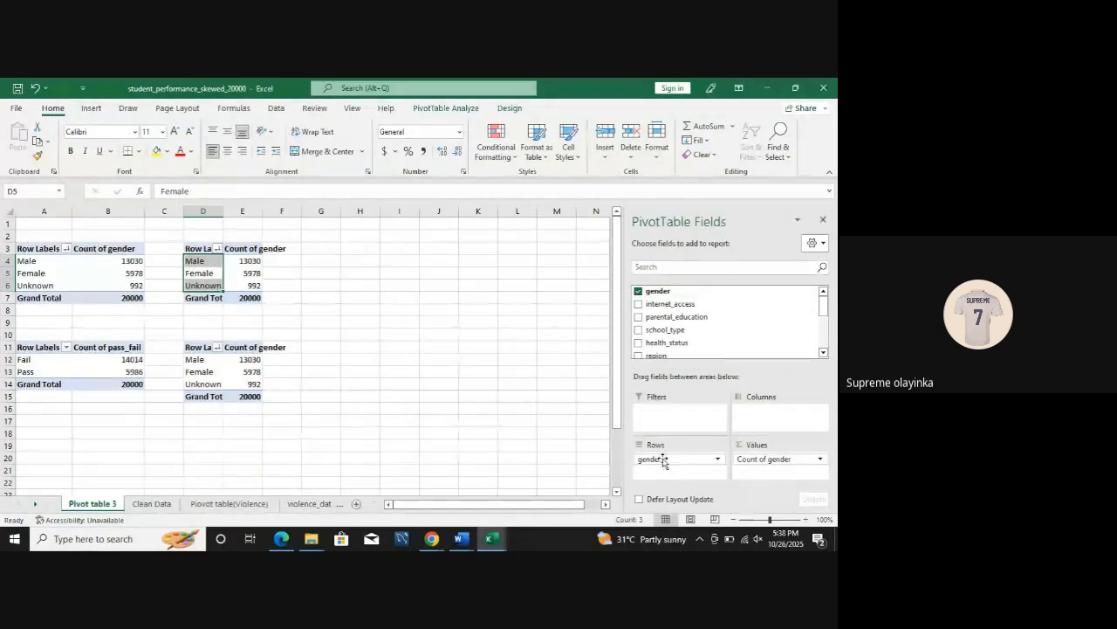
mouse_move(662, 459)
left_mouse_down()
mouse_move(651, 459)
mouse_move(664, 449)
mouse_move(675, 459)
left_mouse_up()
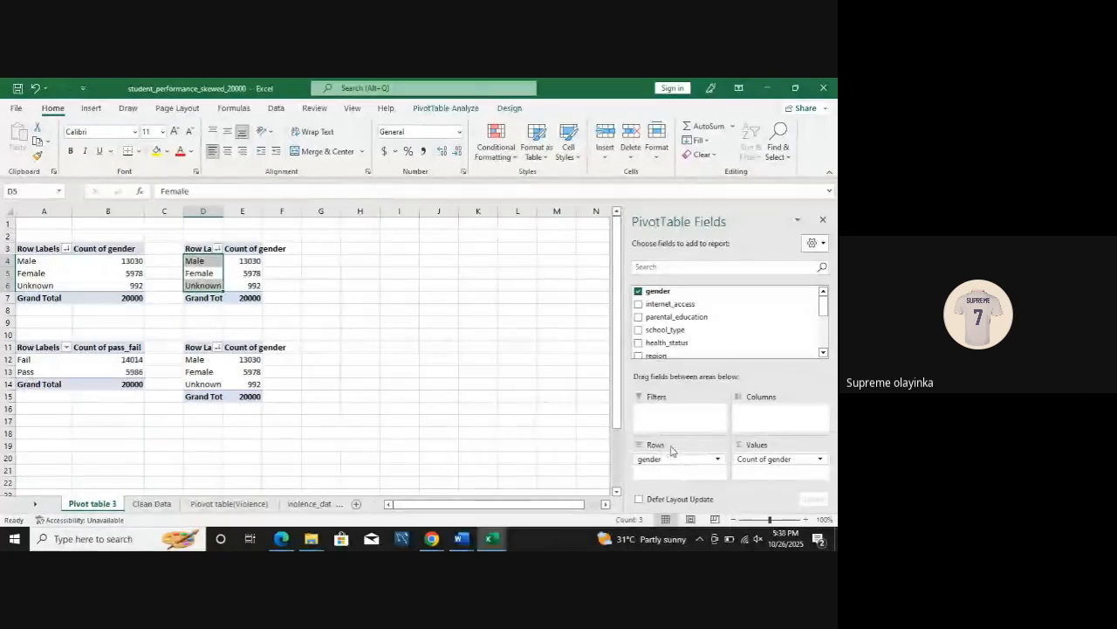
left_click(639, 292)
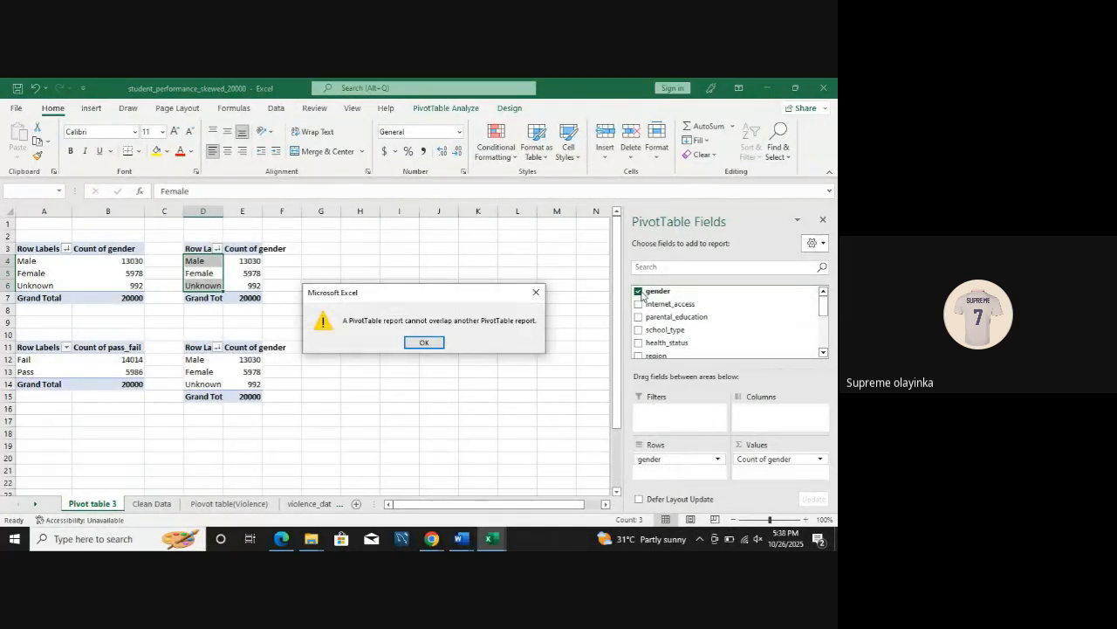
left_click(439, 339)
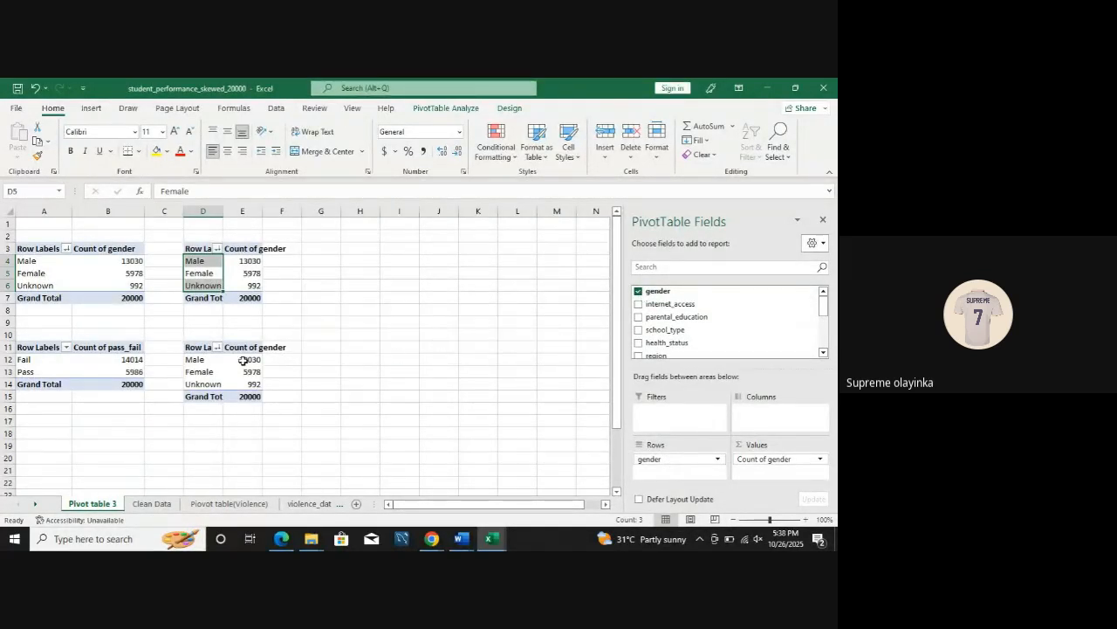
left_click_drag(189, 347, 241, 396)
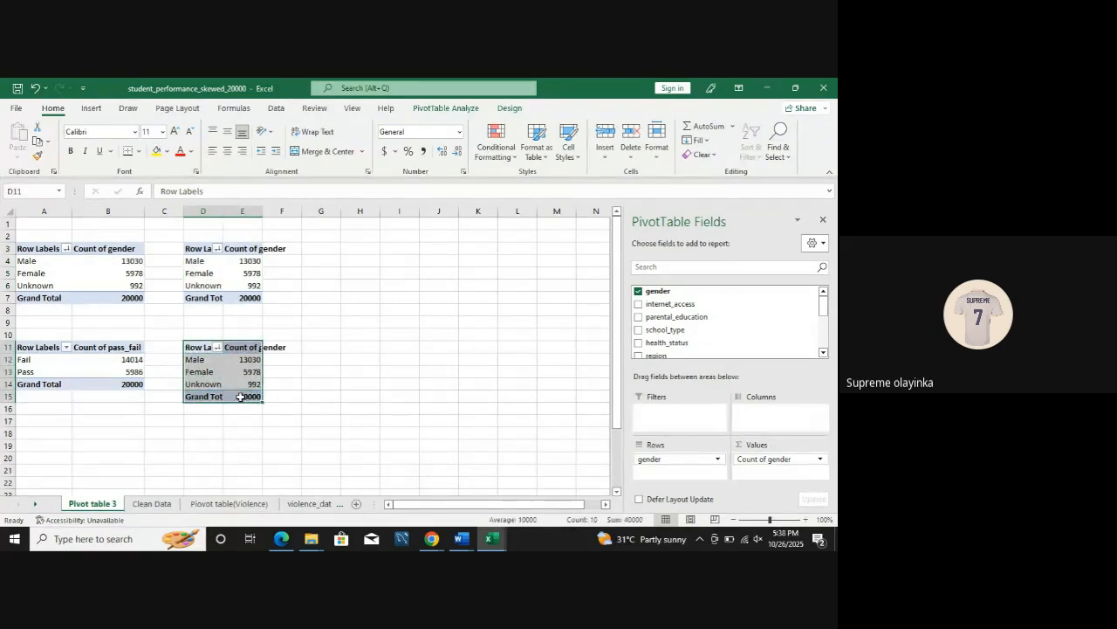
key("Delete")
Step: Replace the gender fields in the PivotTable copy at D3 with health_status as rows and Count of health_status as values
left_click(204, 286)
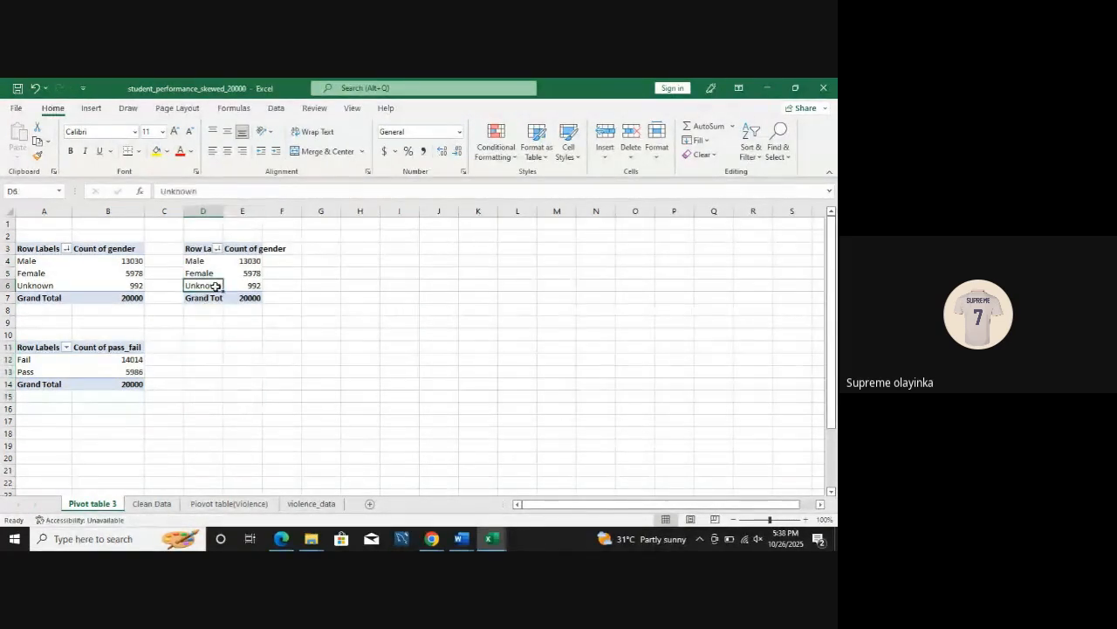
left_click(639, 292)
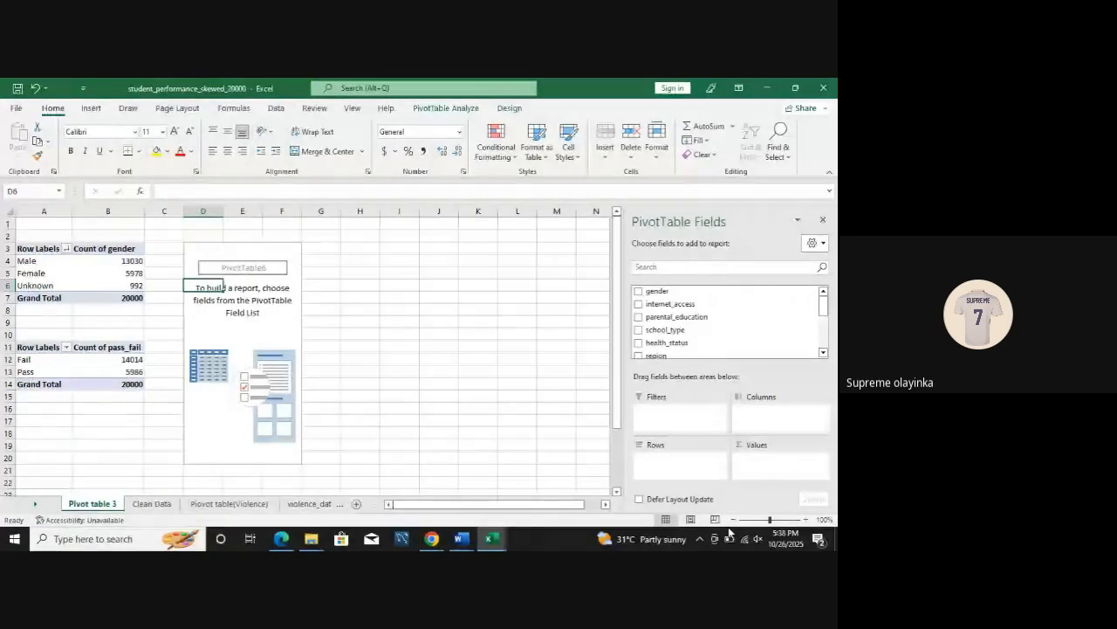
left_click(639, 342)
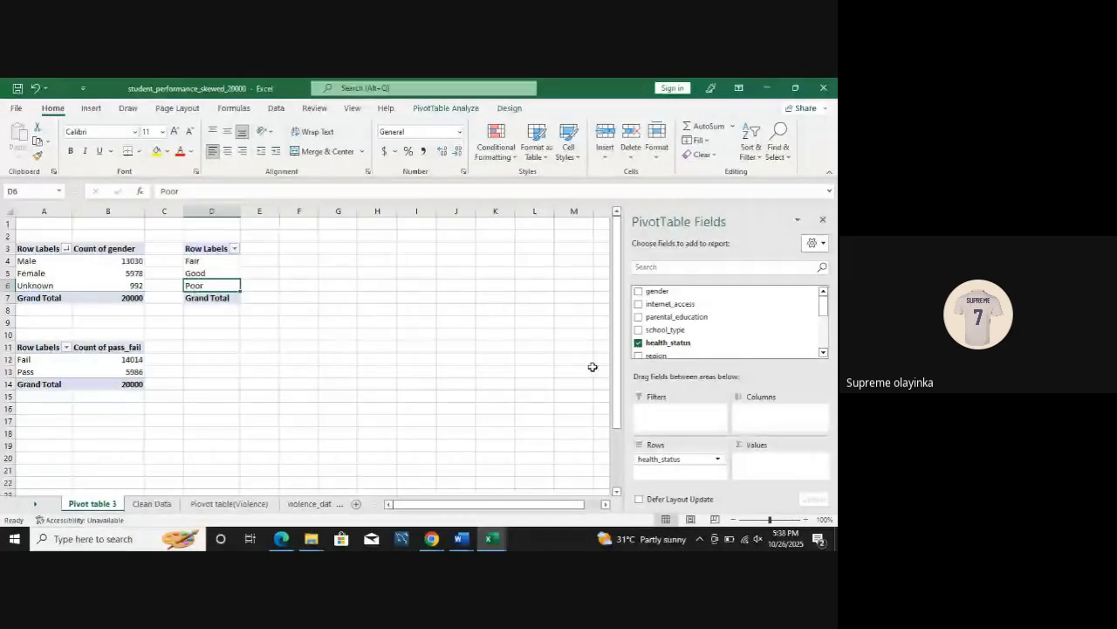
left_click_drag(676, 344, 768, 463)
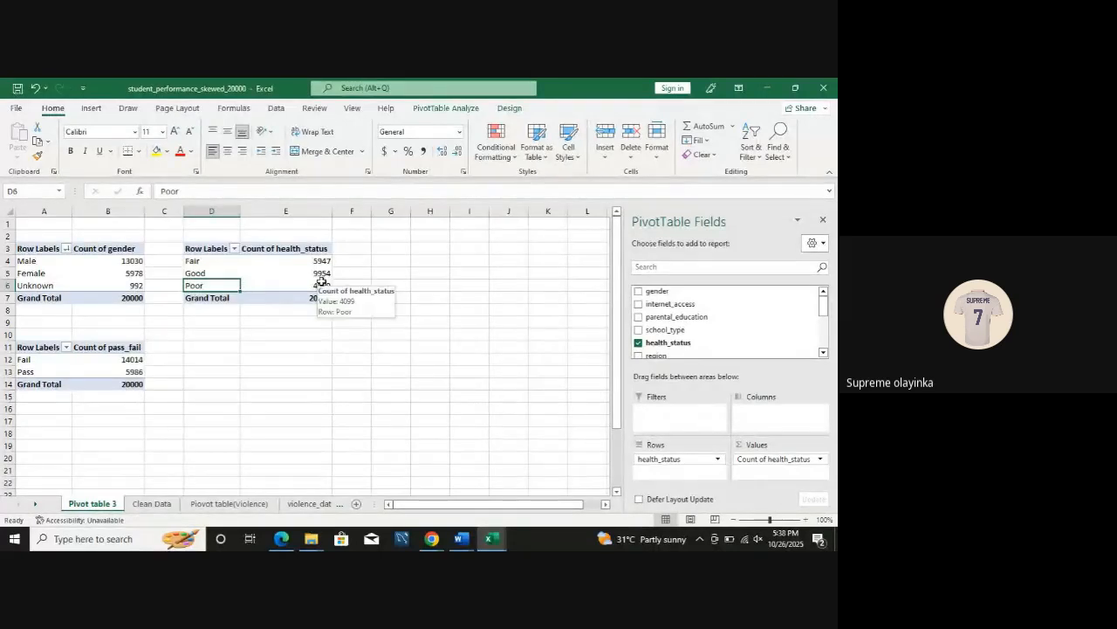
Step: Sort the health_status PivotTable by Count of health_status from largest to smallest
mouse_move(320, 273)
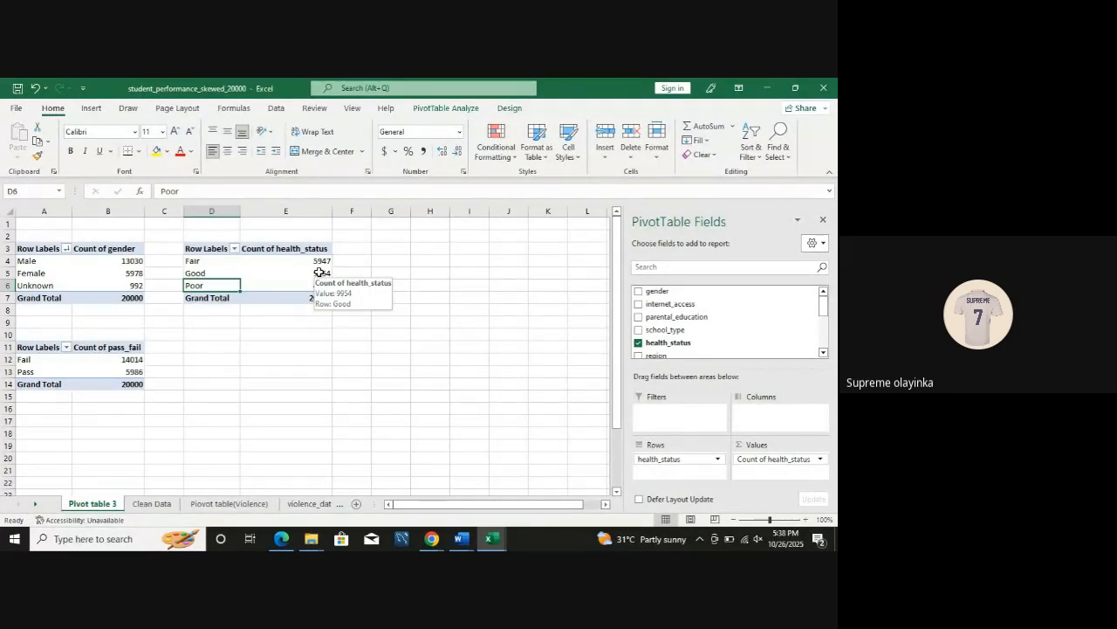
right_click(320, 273)
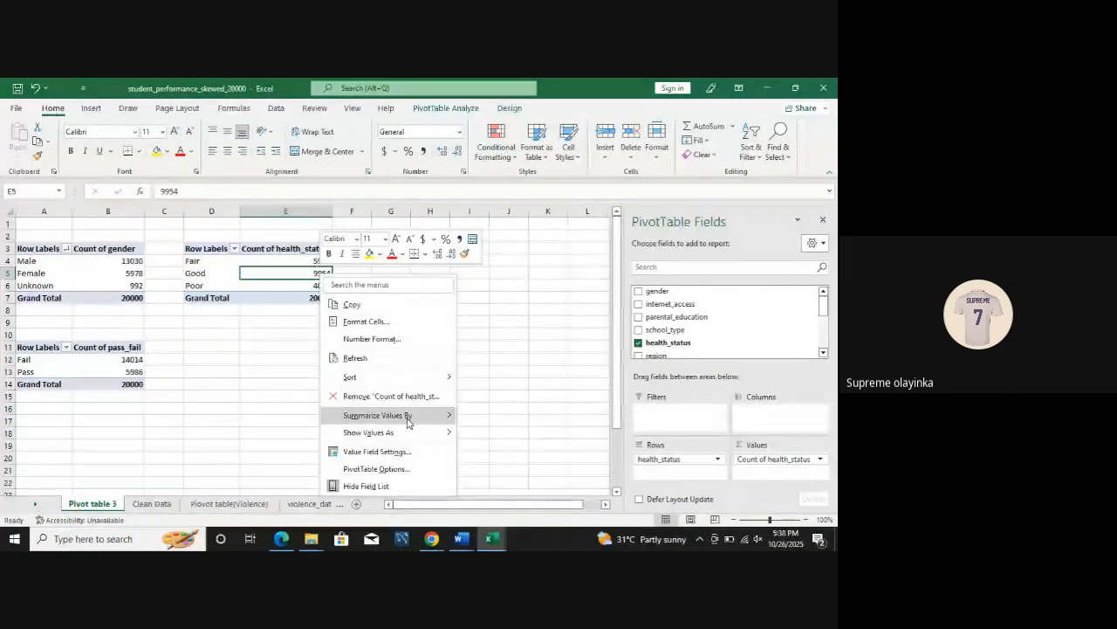
mouse_move(403, 379)
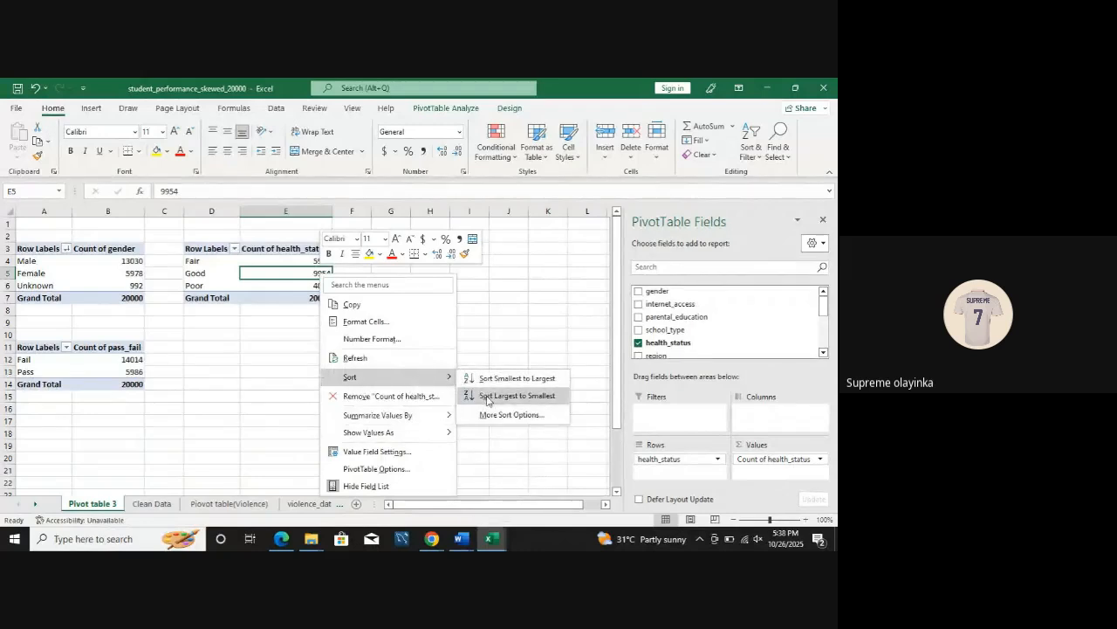
left_click(488, 393)
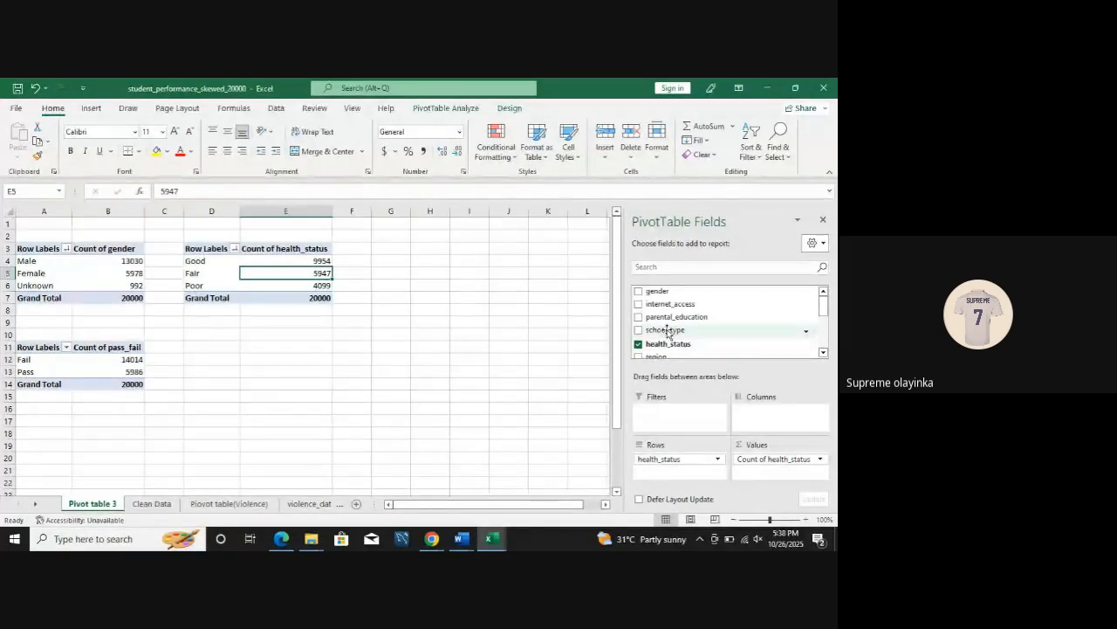
Step: Copy the health_status PivotTable and paste it at D11, below the original
left_click_drag(208, 252, 274, 300)
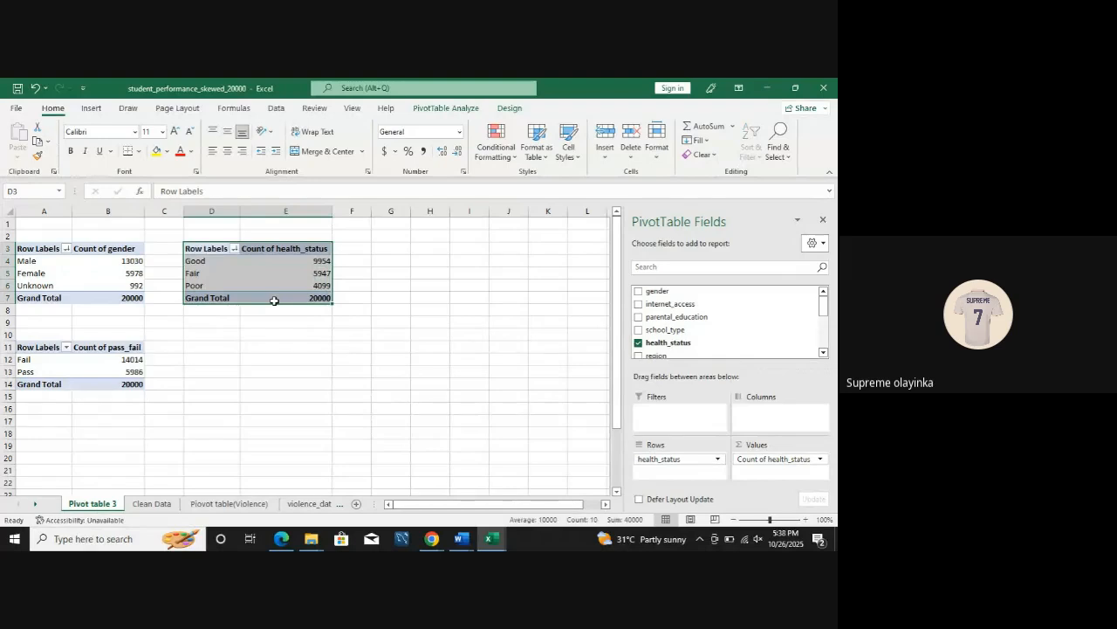
left_click(205, 349)
key("ctrl+v")
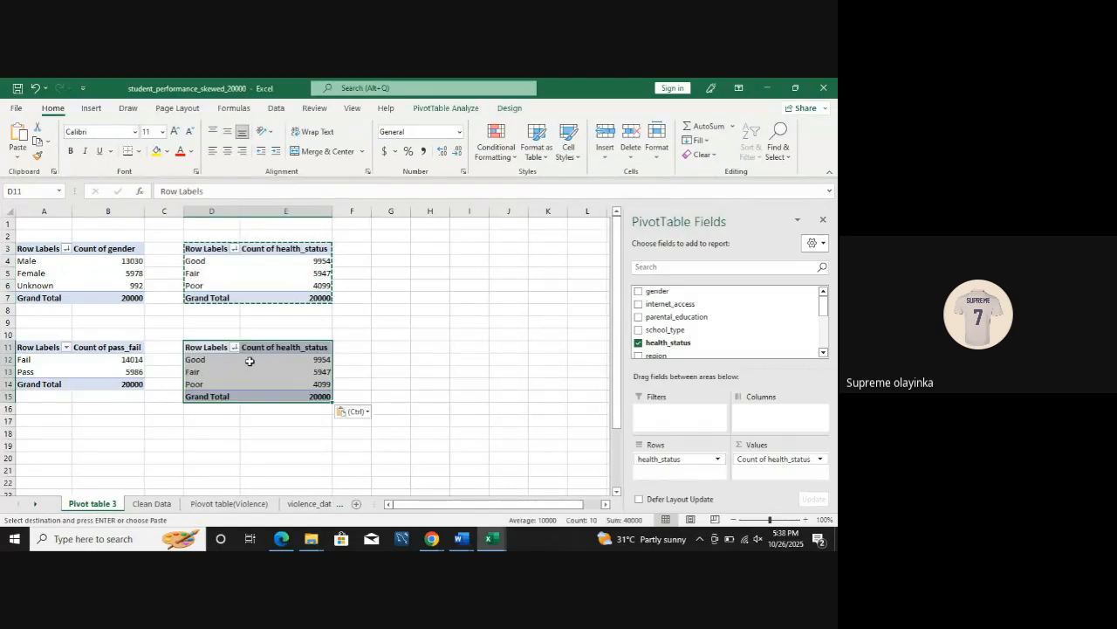
Step: Replace the health_status fields in the PivotTable copy at D11 with school_type as rows and Count of school_type as values
left_click(639, 344)
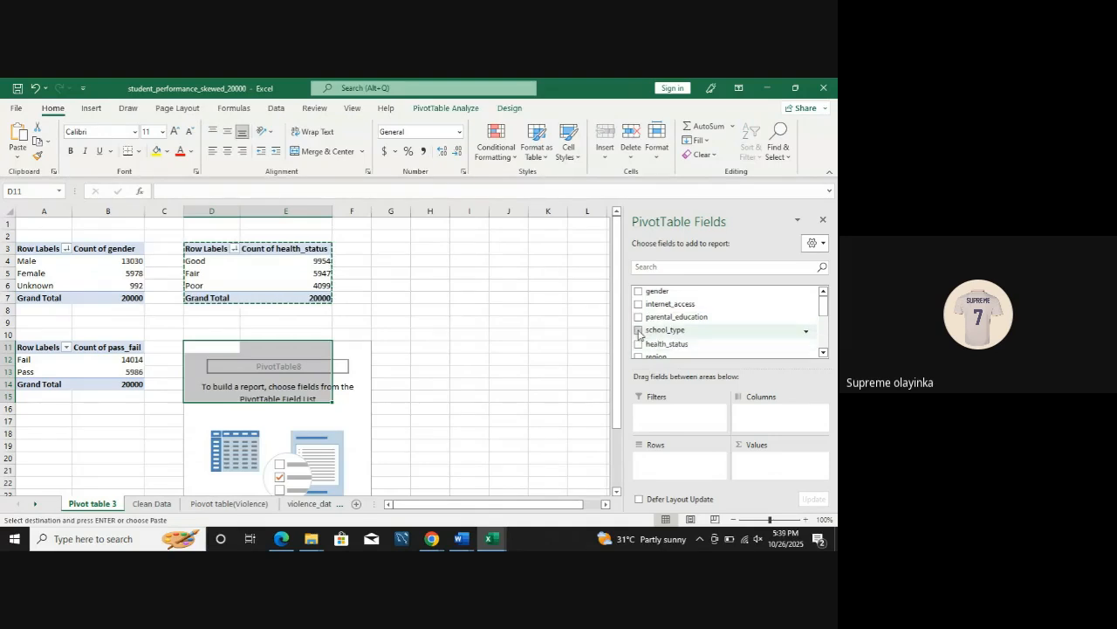
left_click(638, 330)
left_click_drag(663, 330, 756, 461)
Step: Sort the school_type PivotTable by Count of school_type from largest to smallest
right_click(317, 383)
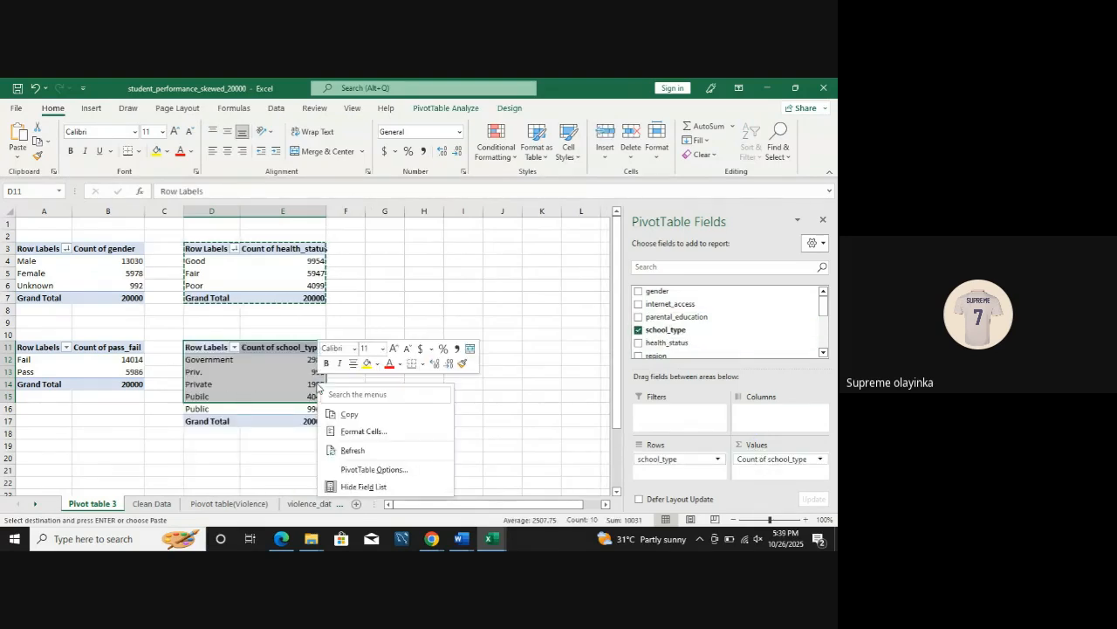
left_click(498, 394)
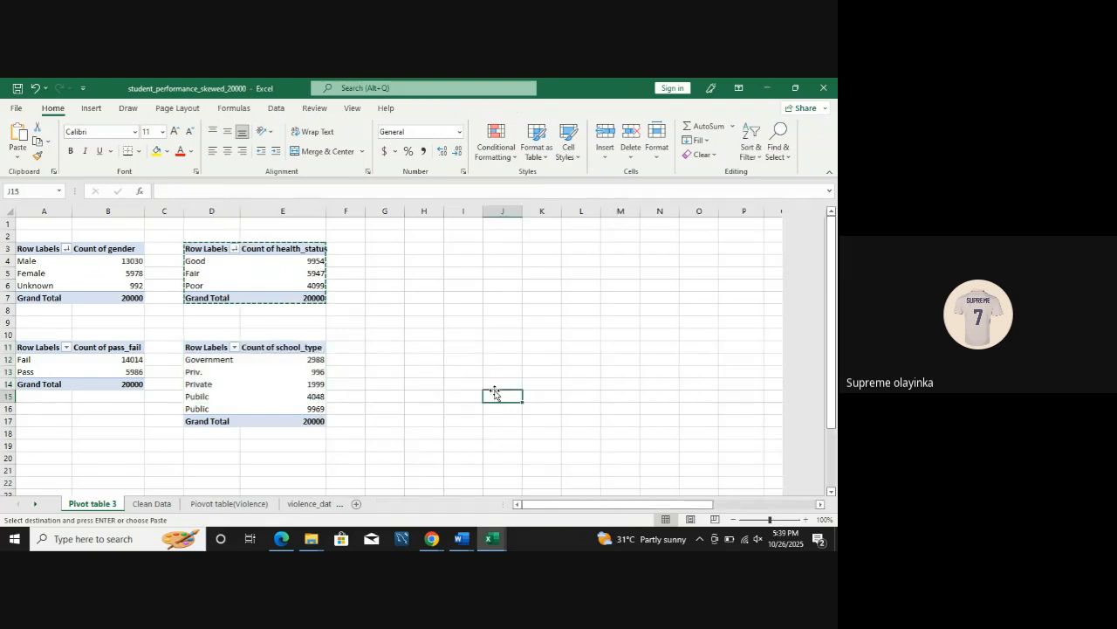
right_click(315, 383)
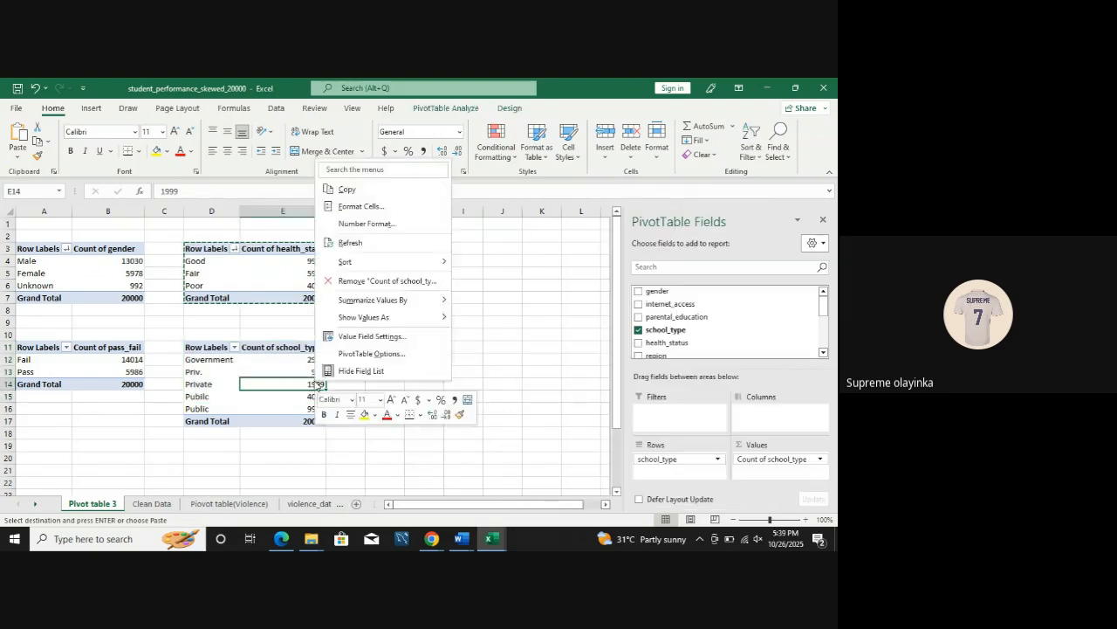
mouse_move(367, 260)
left_click(507, 279)
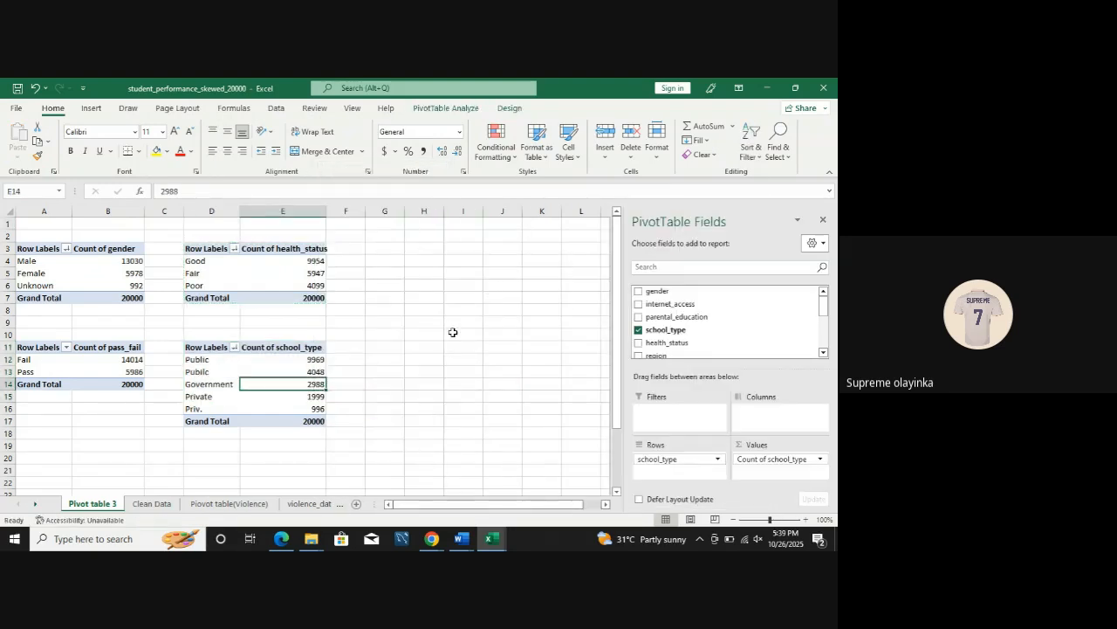
Step: Examine the counts of public and private schools in the school_type PivotTable
left_click(419, 344)
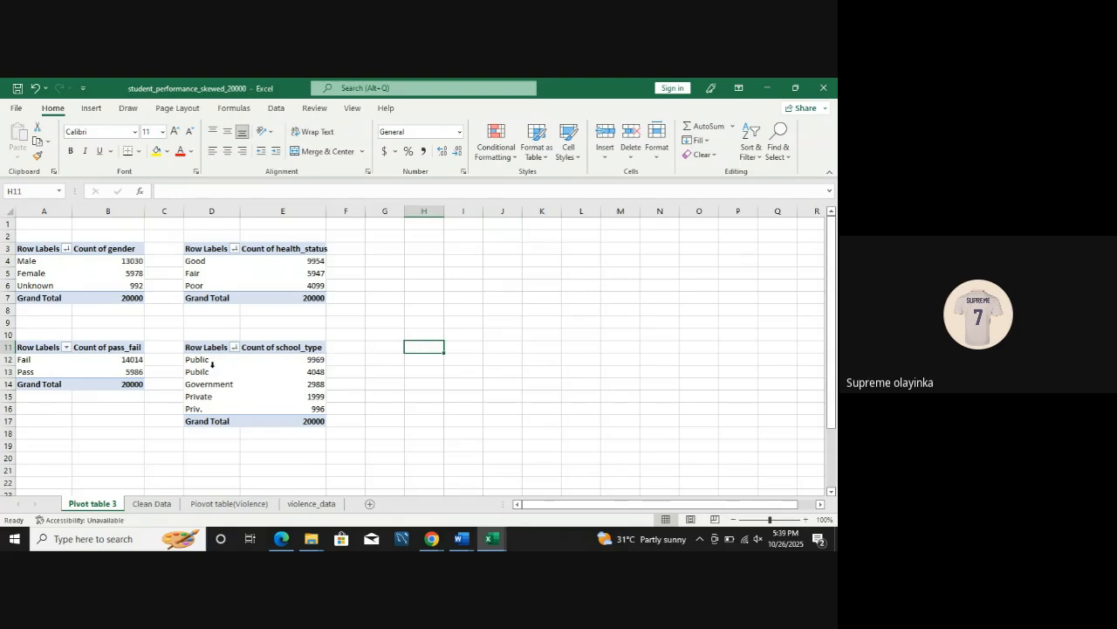
left_click(310, 360)
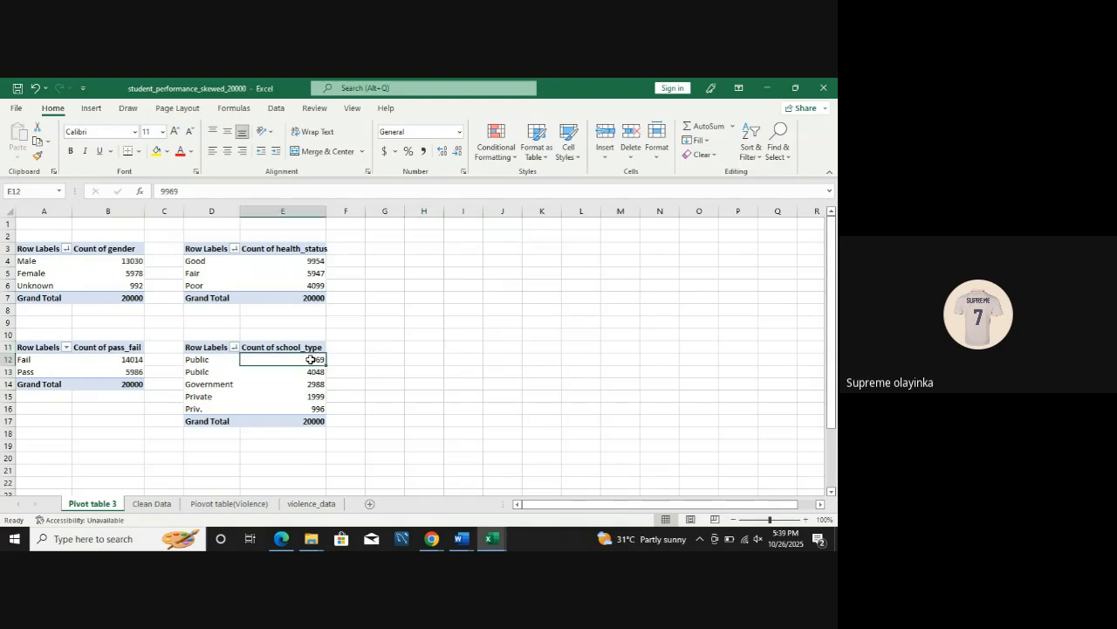
left_click(234, 398)
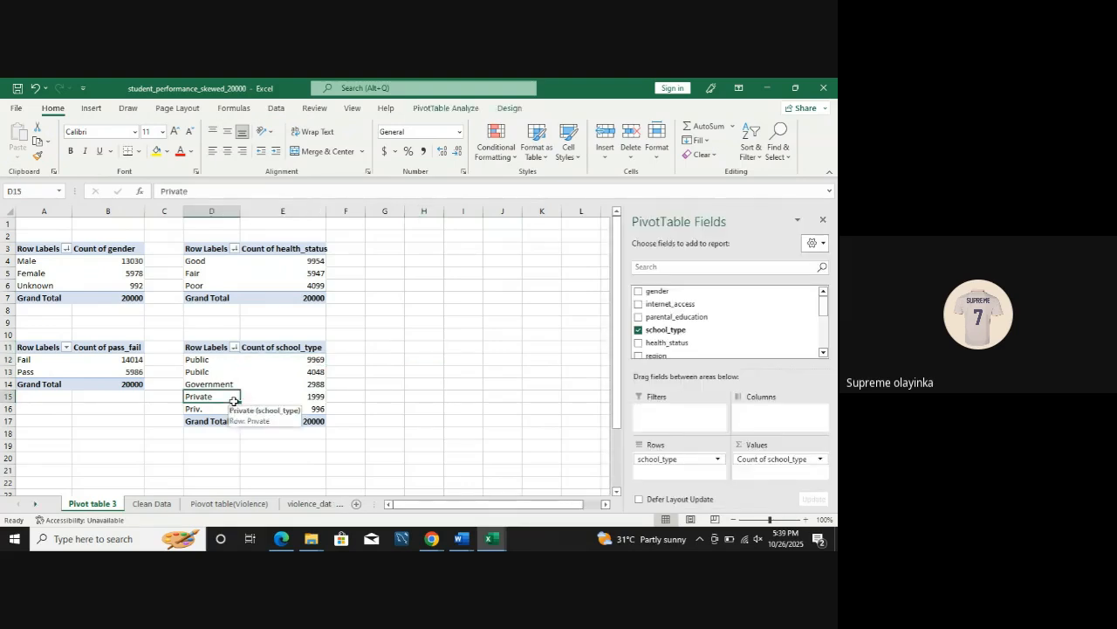
left_click(304, 395)
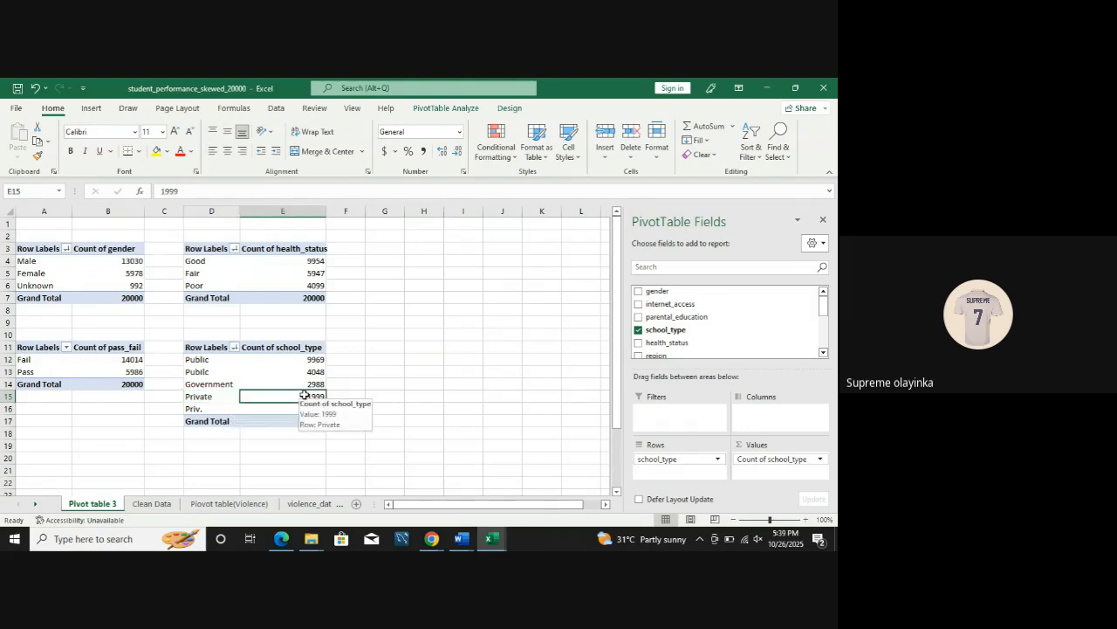
left_click(389, 389)
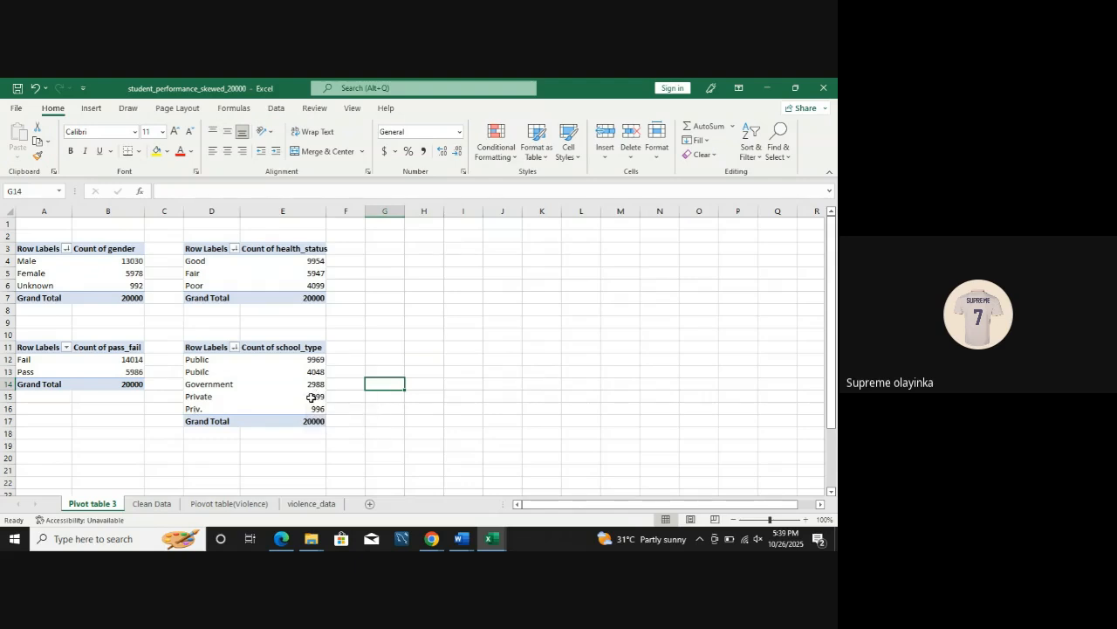
mouse_move(310, 398)
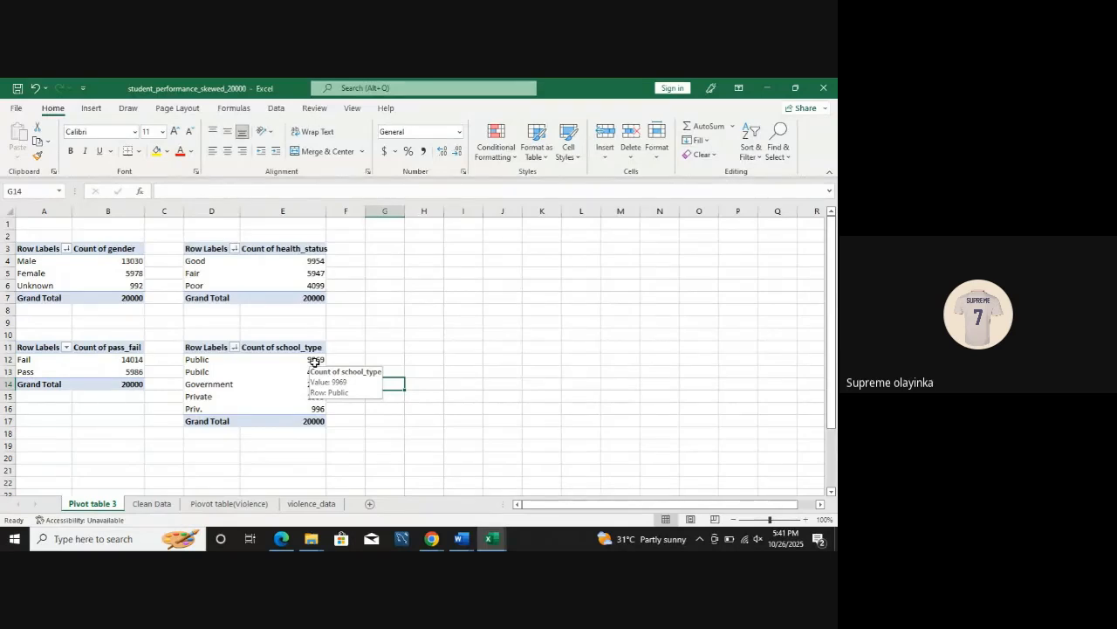
Step: Switch to the Google Meet window in Chrome and end the call
mouse_move(432, 537)
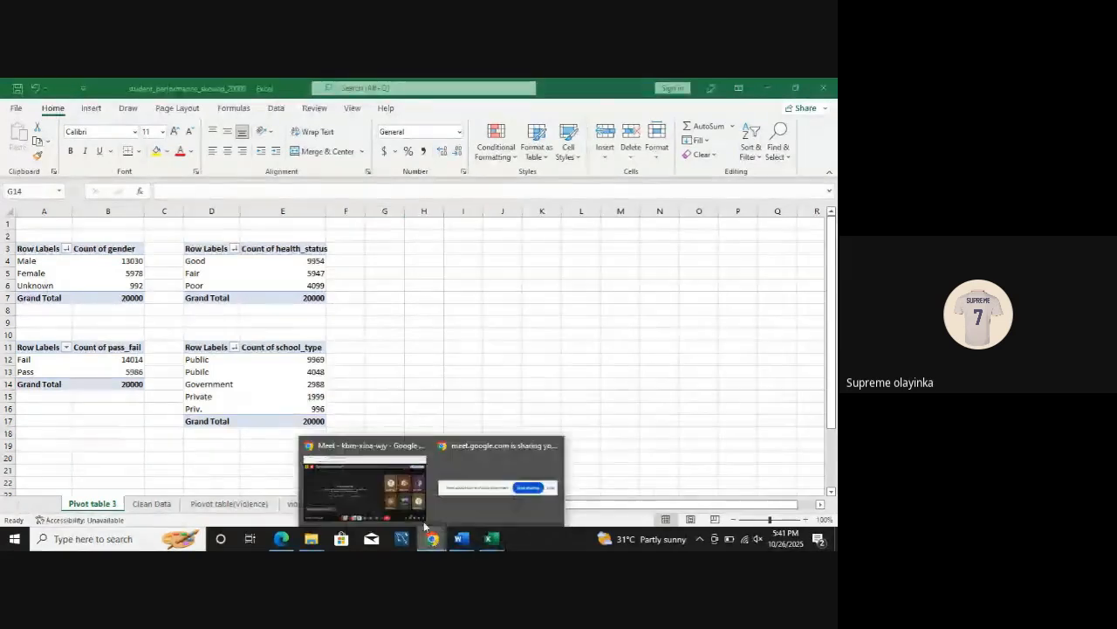
left_click(375, 476)
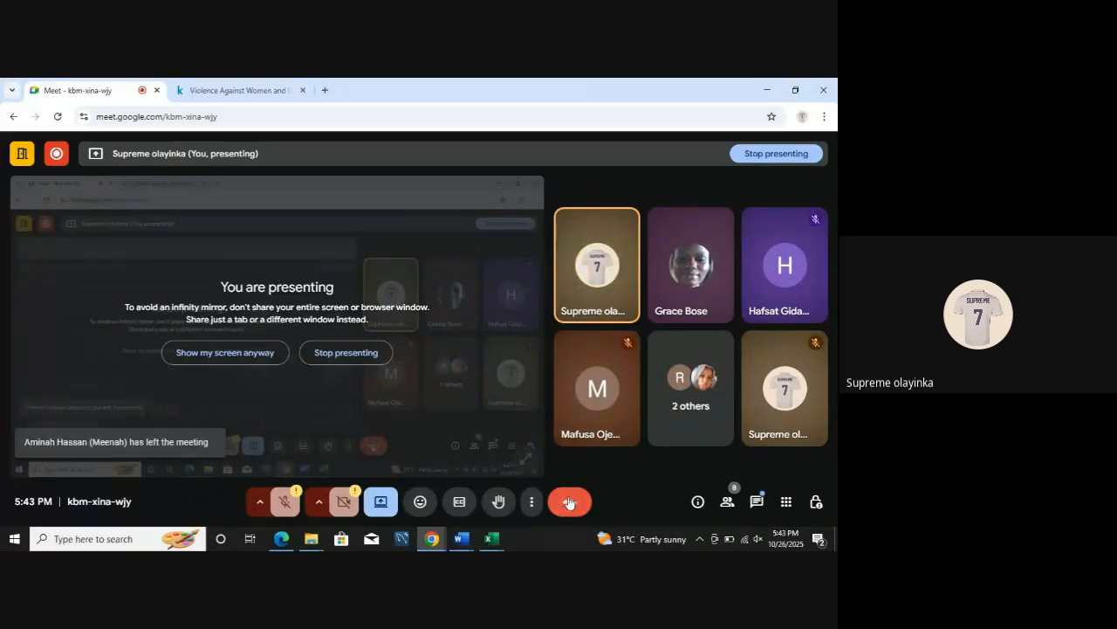
left_click(568, 503)
left_click(371, 367)
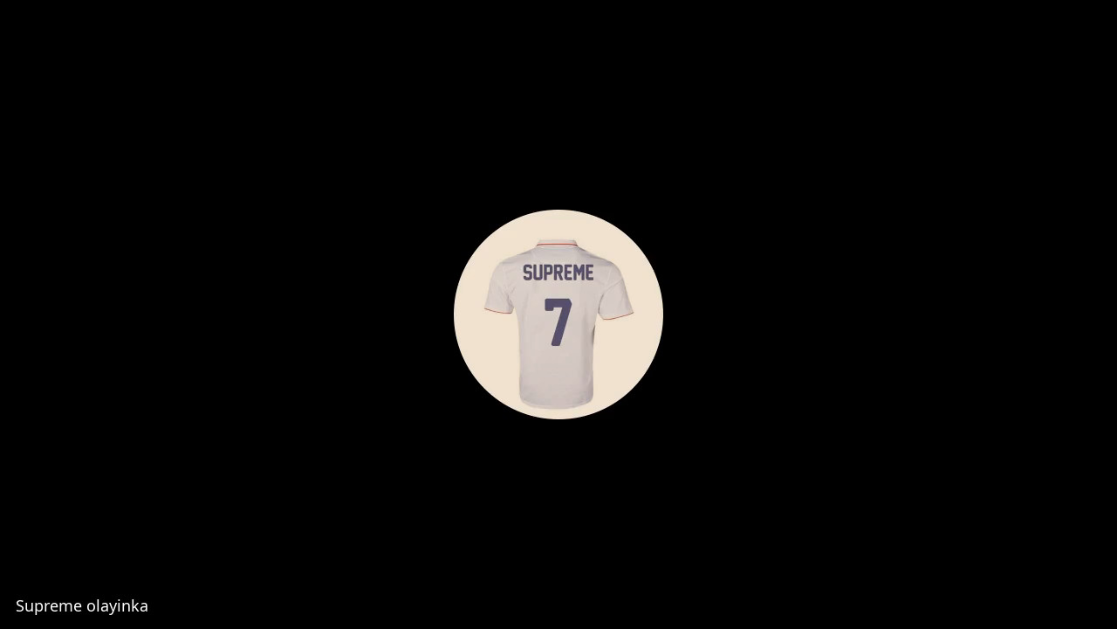